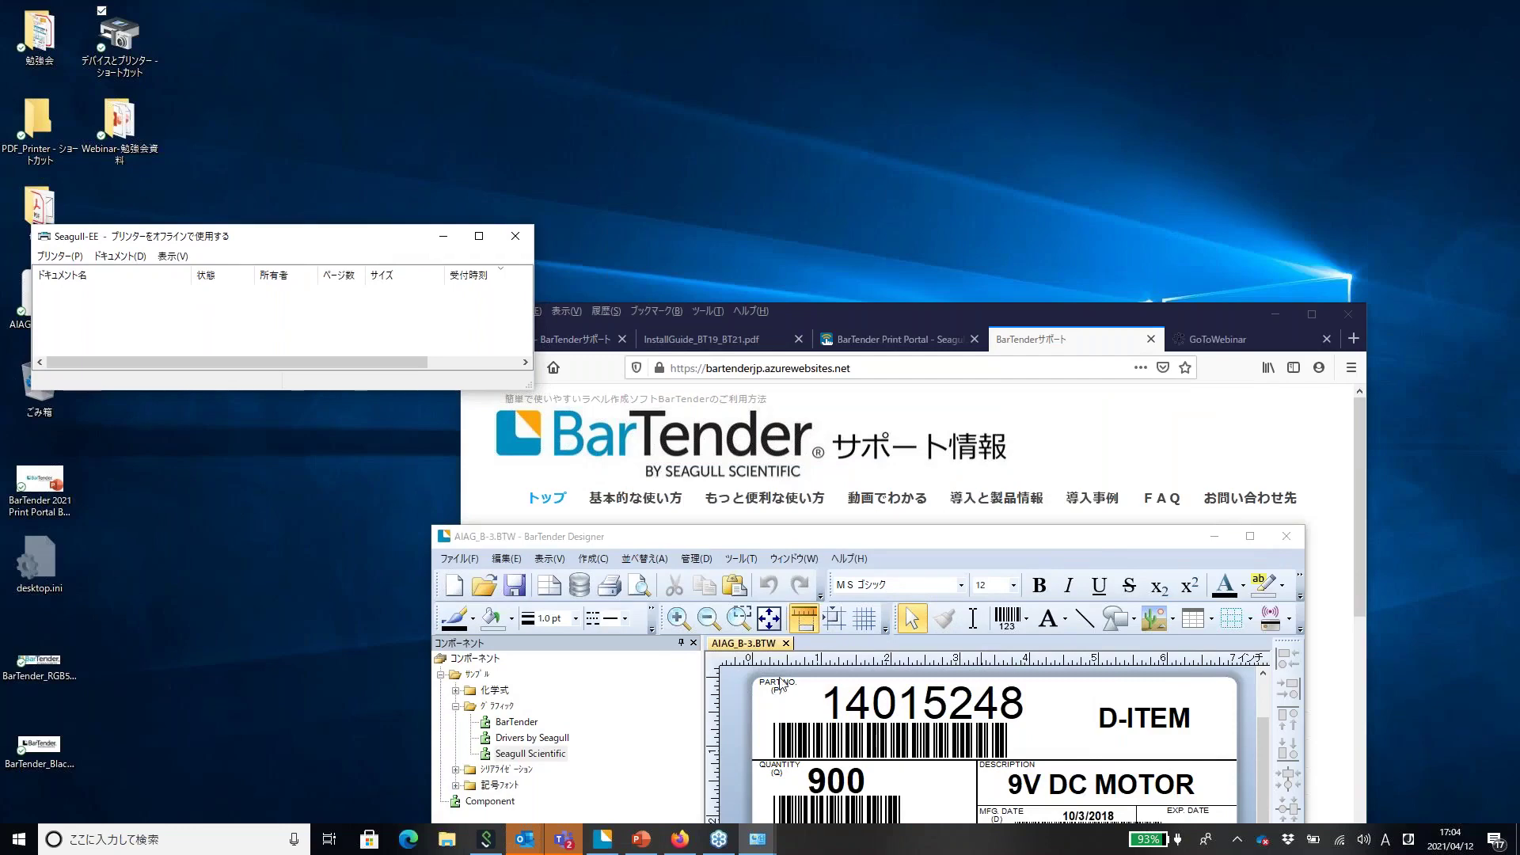
Close the BarTender Print Portal browser tab and move the browser window up the desktop, showing the BarTender support site
click(976, 343)
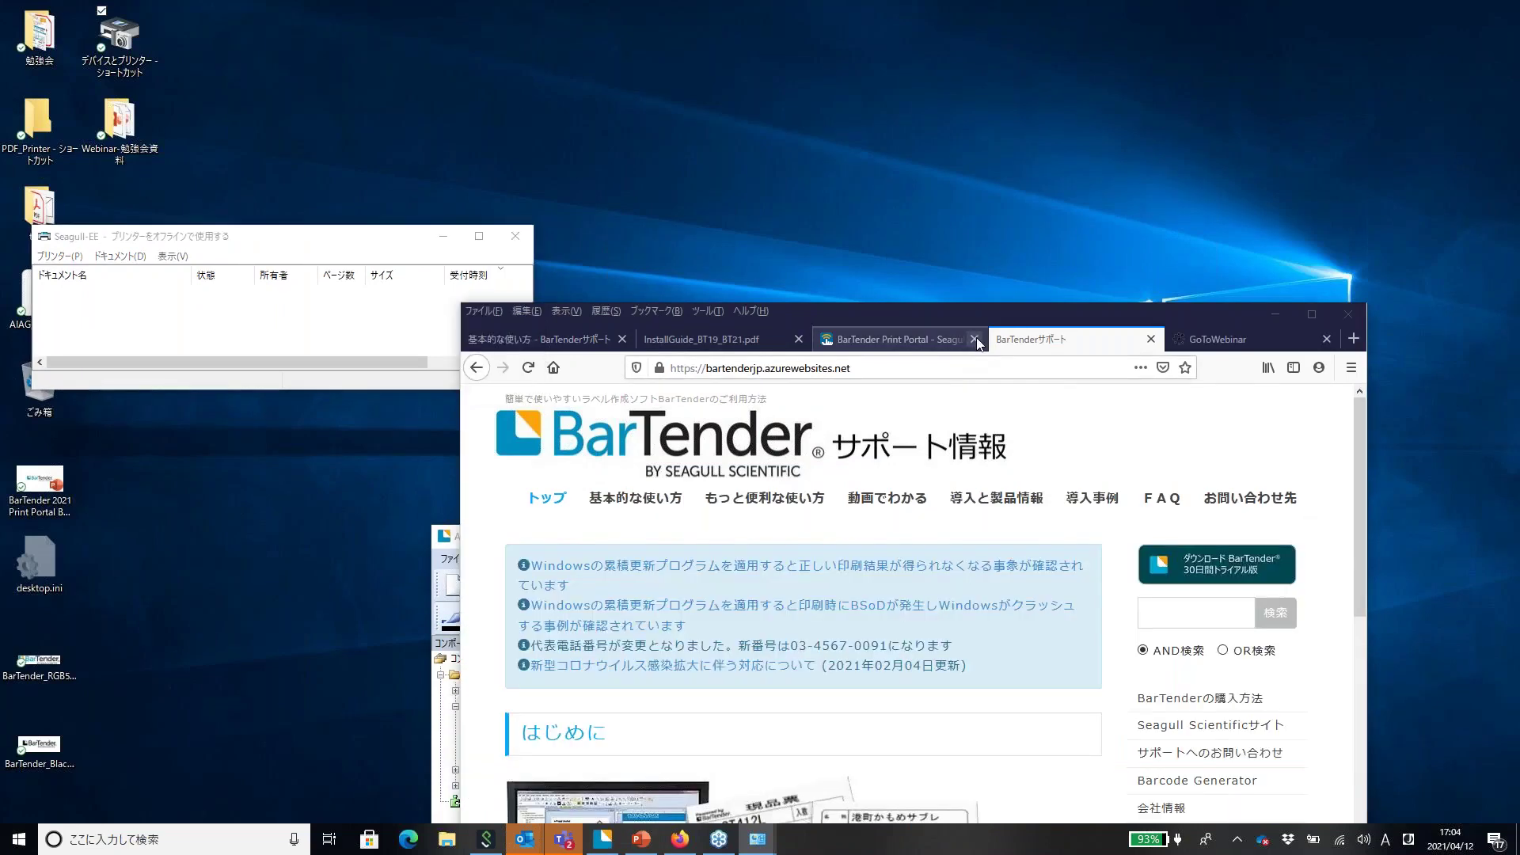
drag(909, 305, 794, 256)
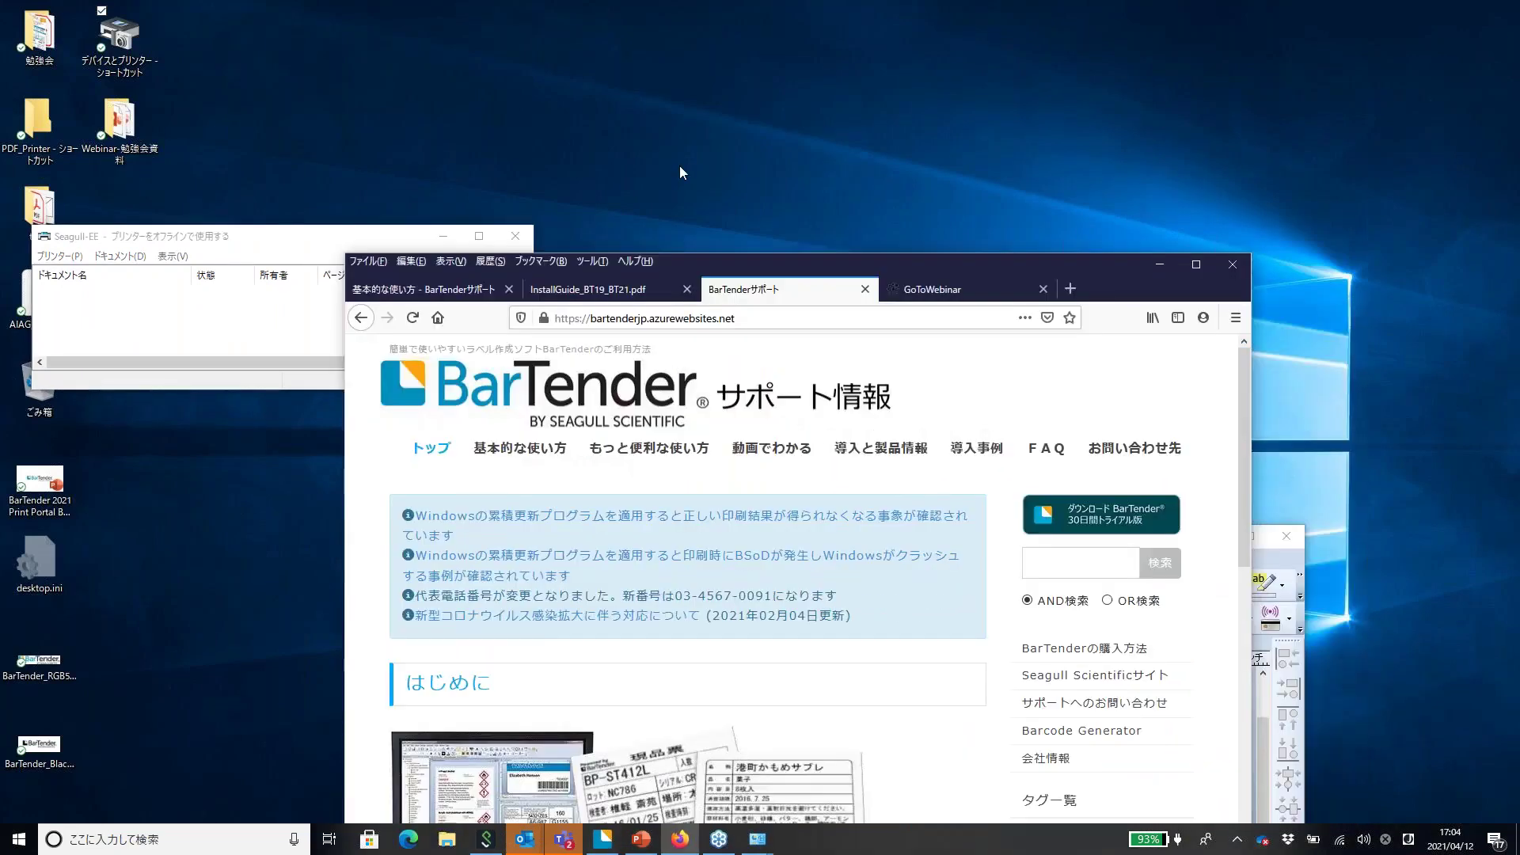
drag(679, 164, 678, 97)
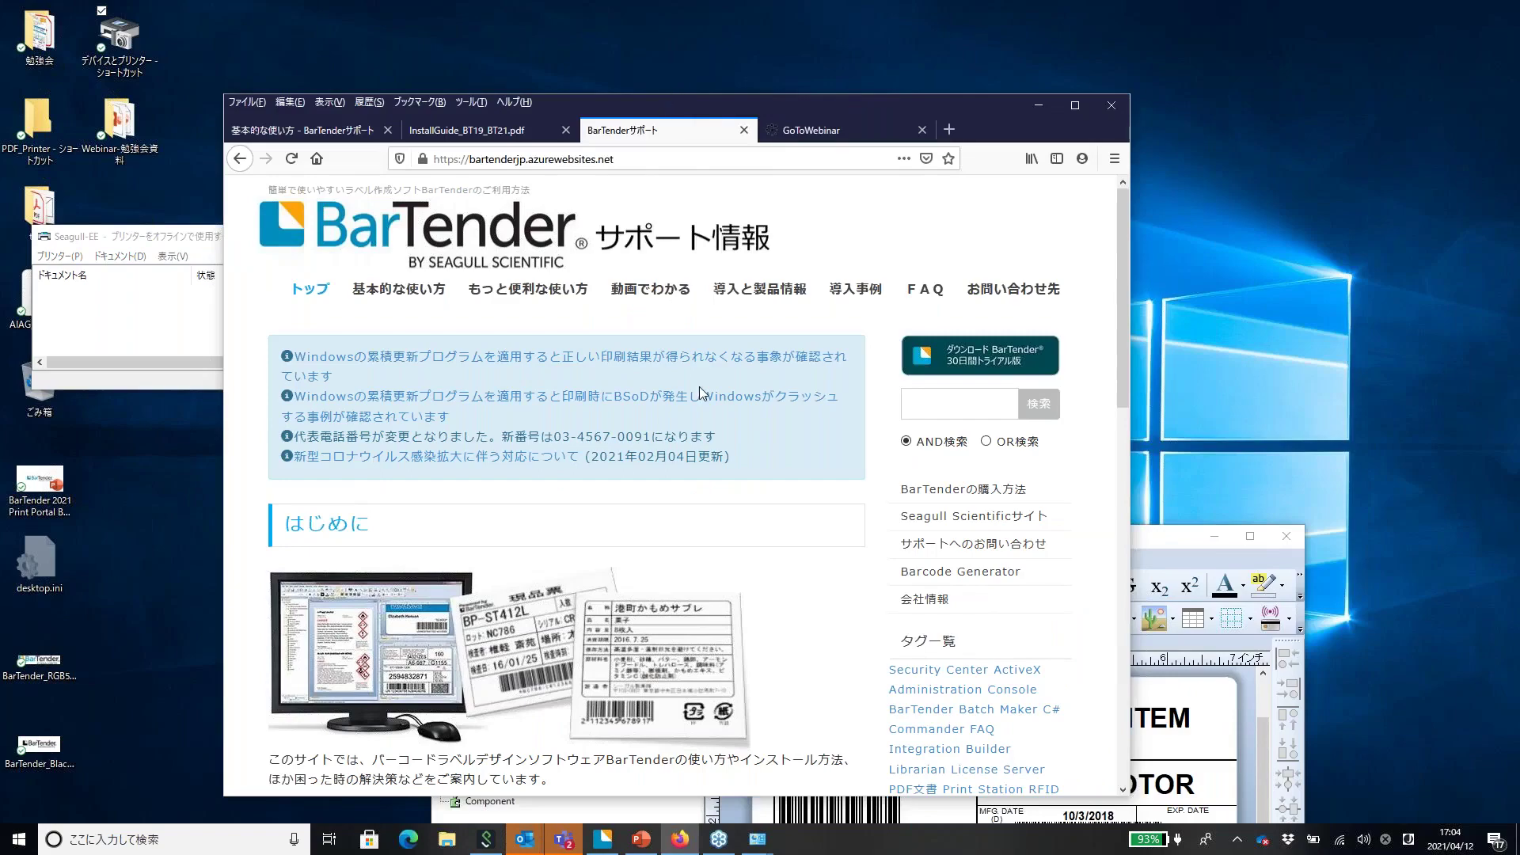
scroll(700, 393, down, 9)
scroll(641, 364, up, 9)
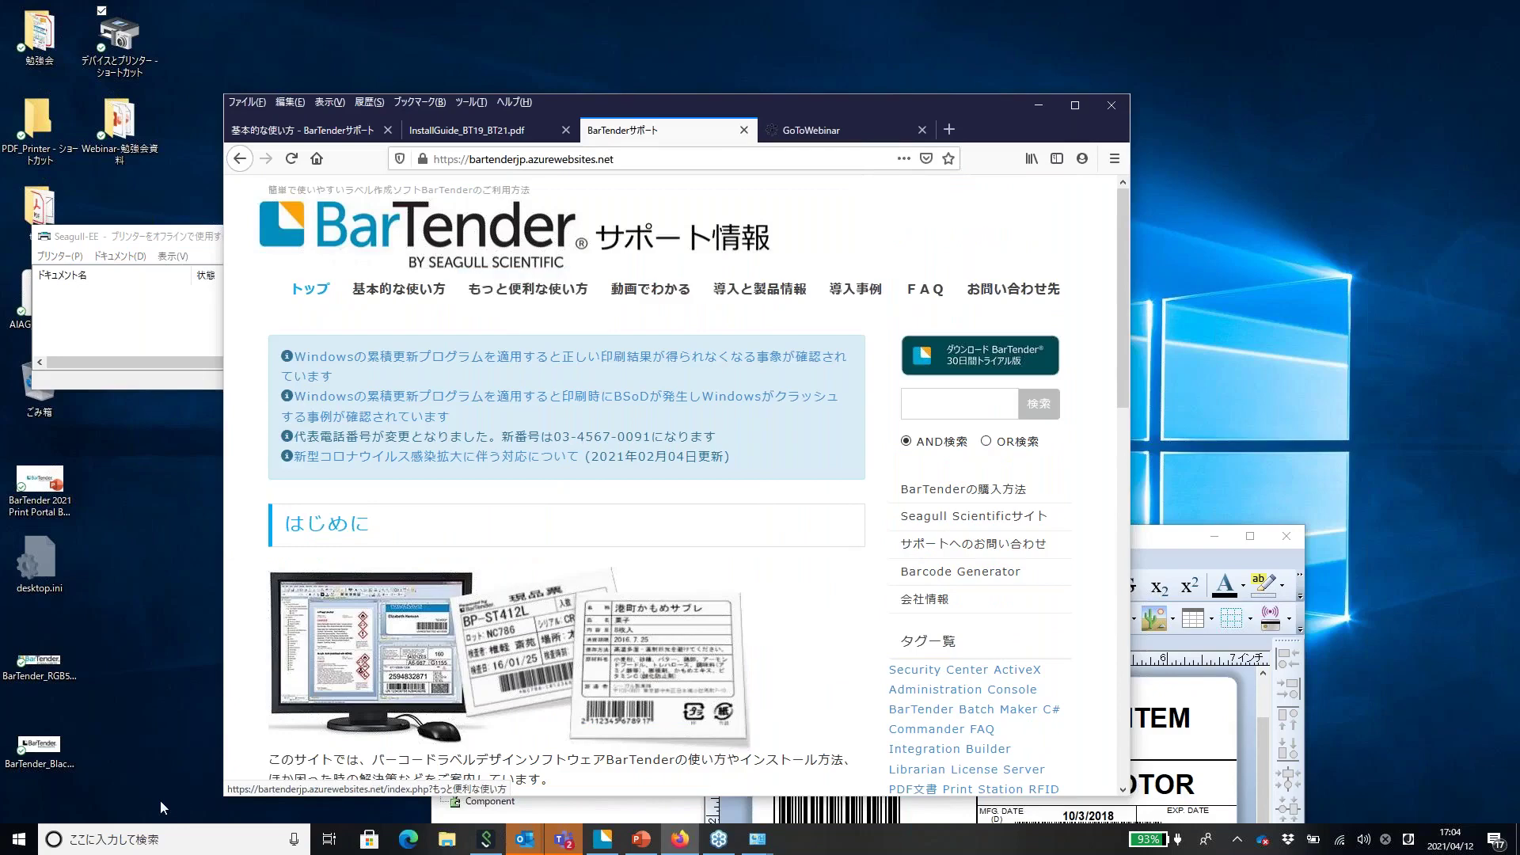
click(19, 844)
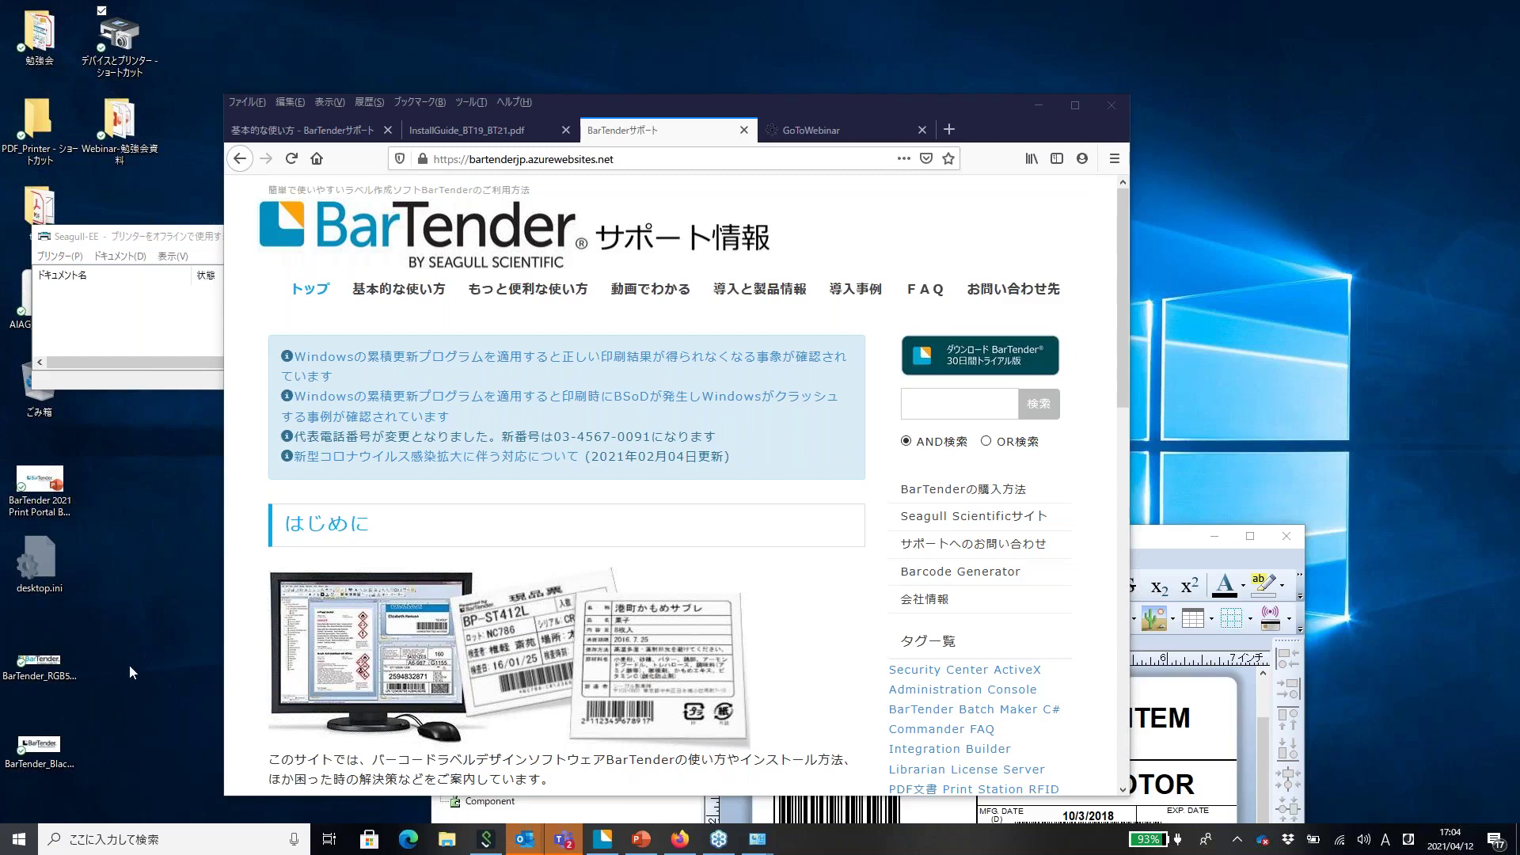
click(871, 106)
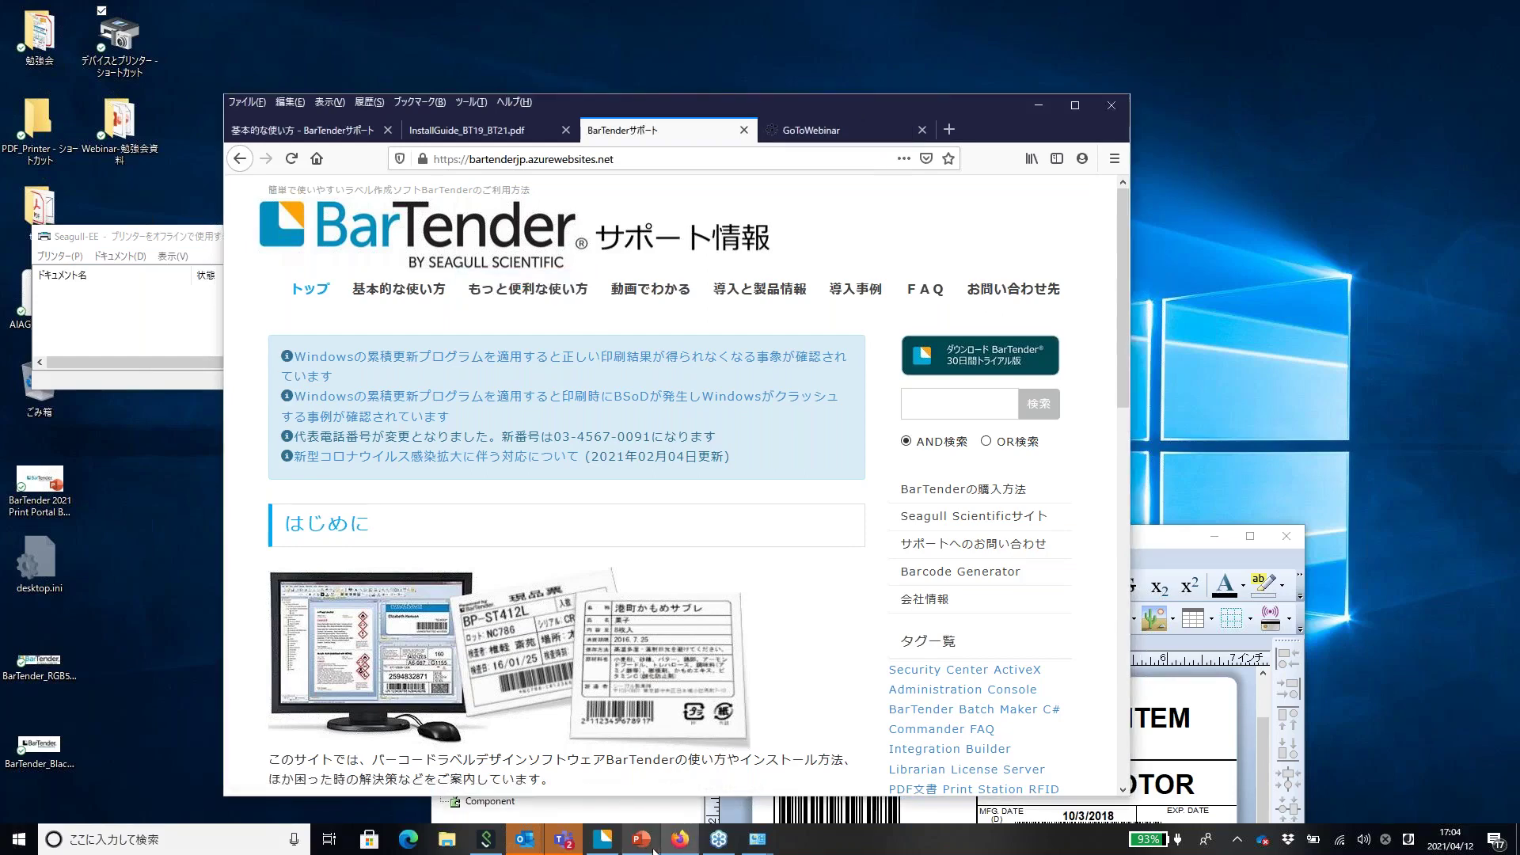
mouse_move(655, 850)
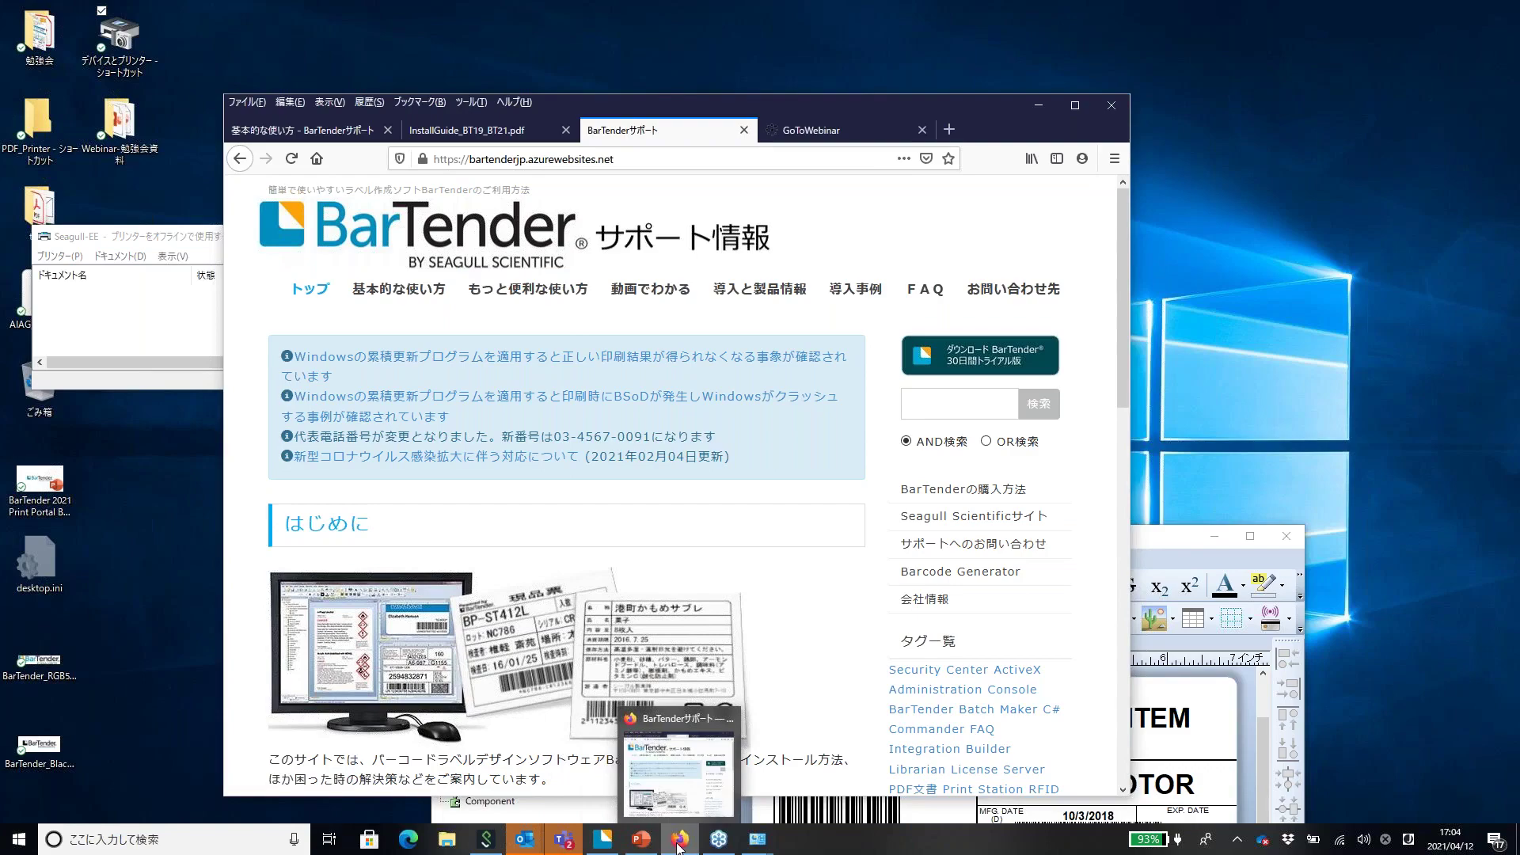
click(678, 844)
click(679, 846)
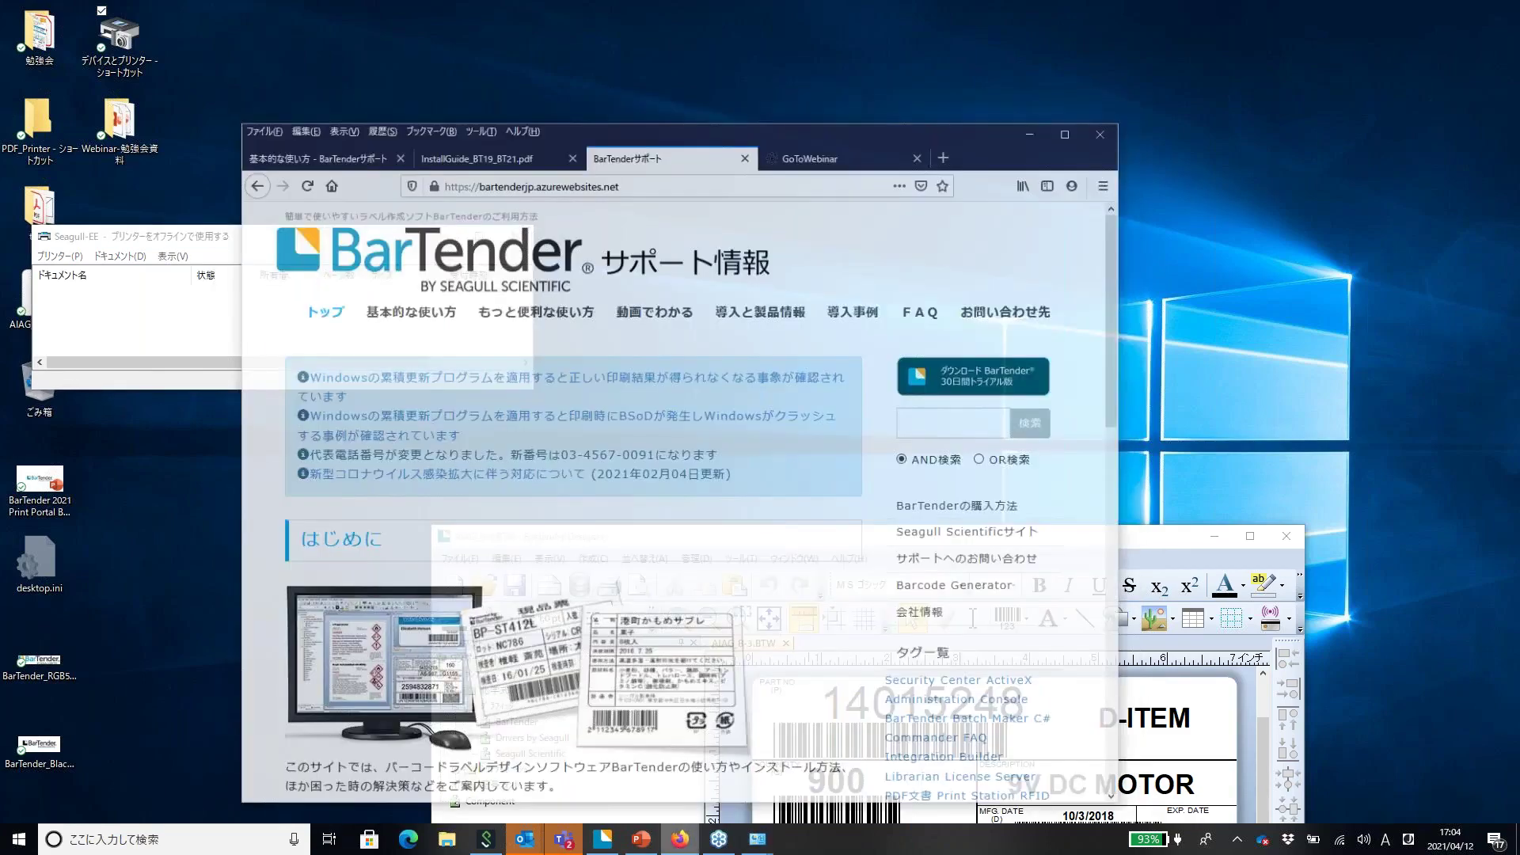
Open the 新規インストールとライセンス認証 article from the support site's 基本的な使い方 page
click(399, 288)
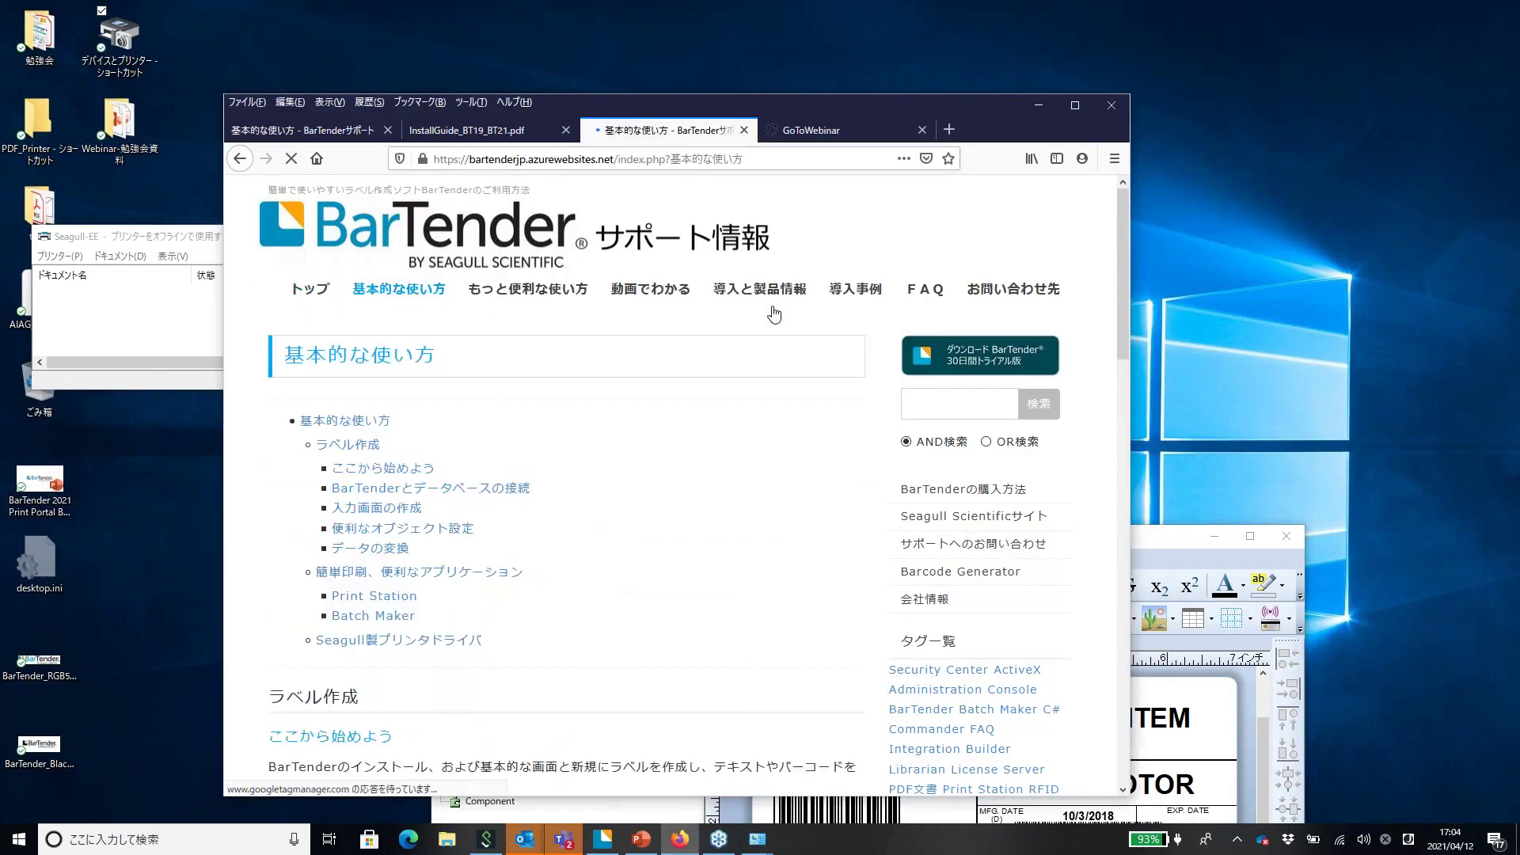
scroll(713, 325, down, 3)
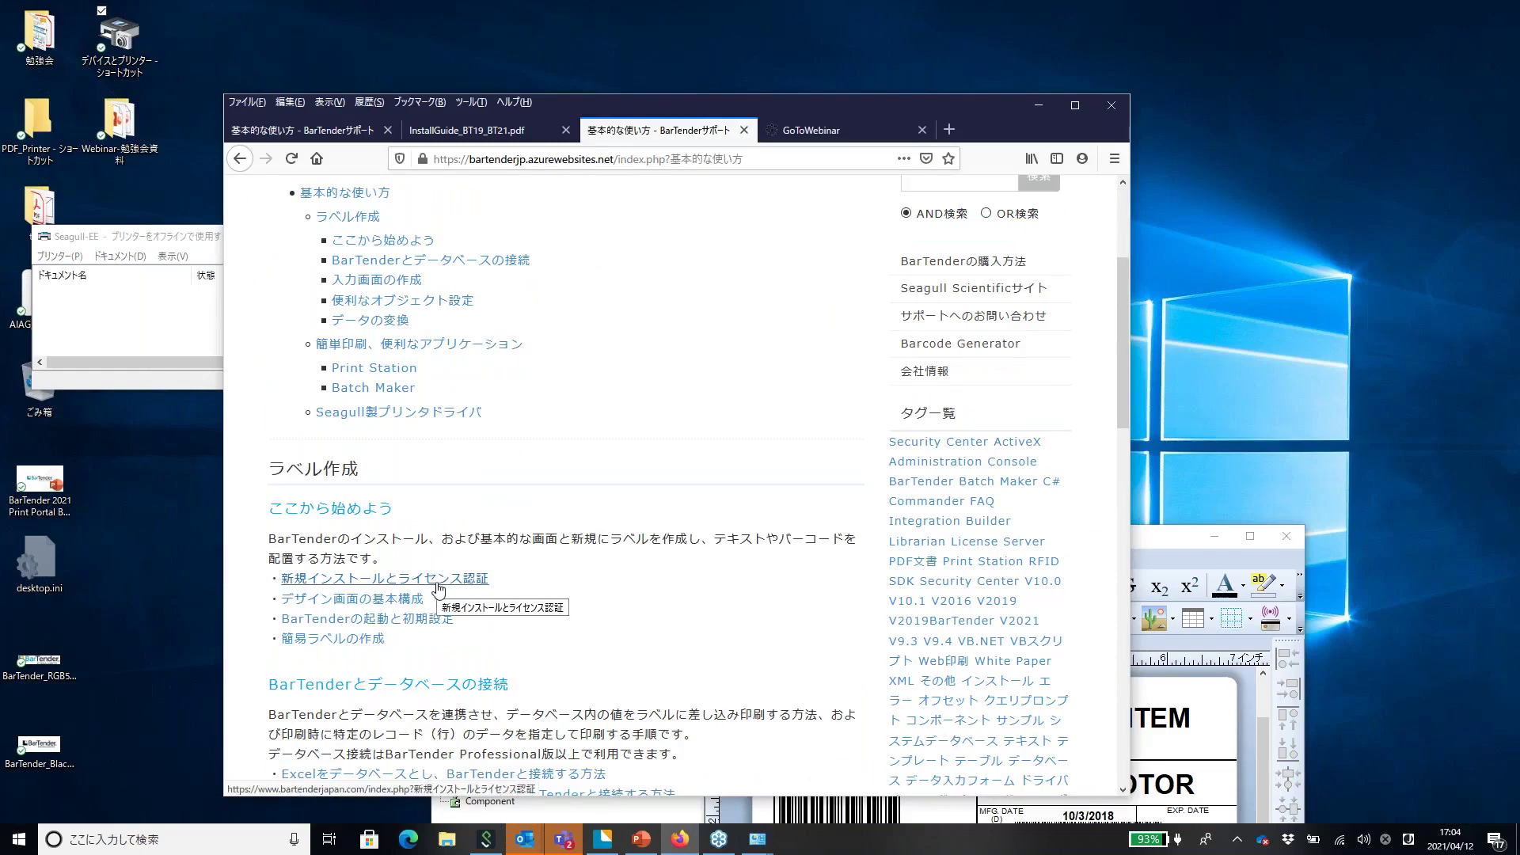
click(438, 586)
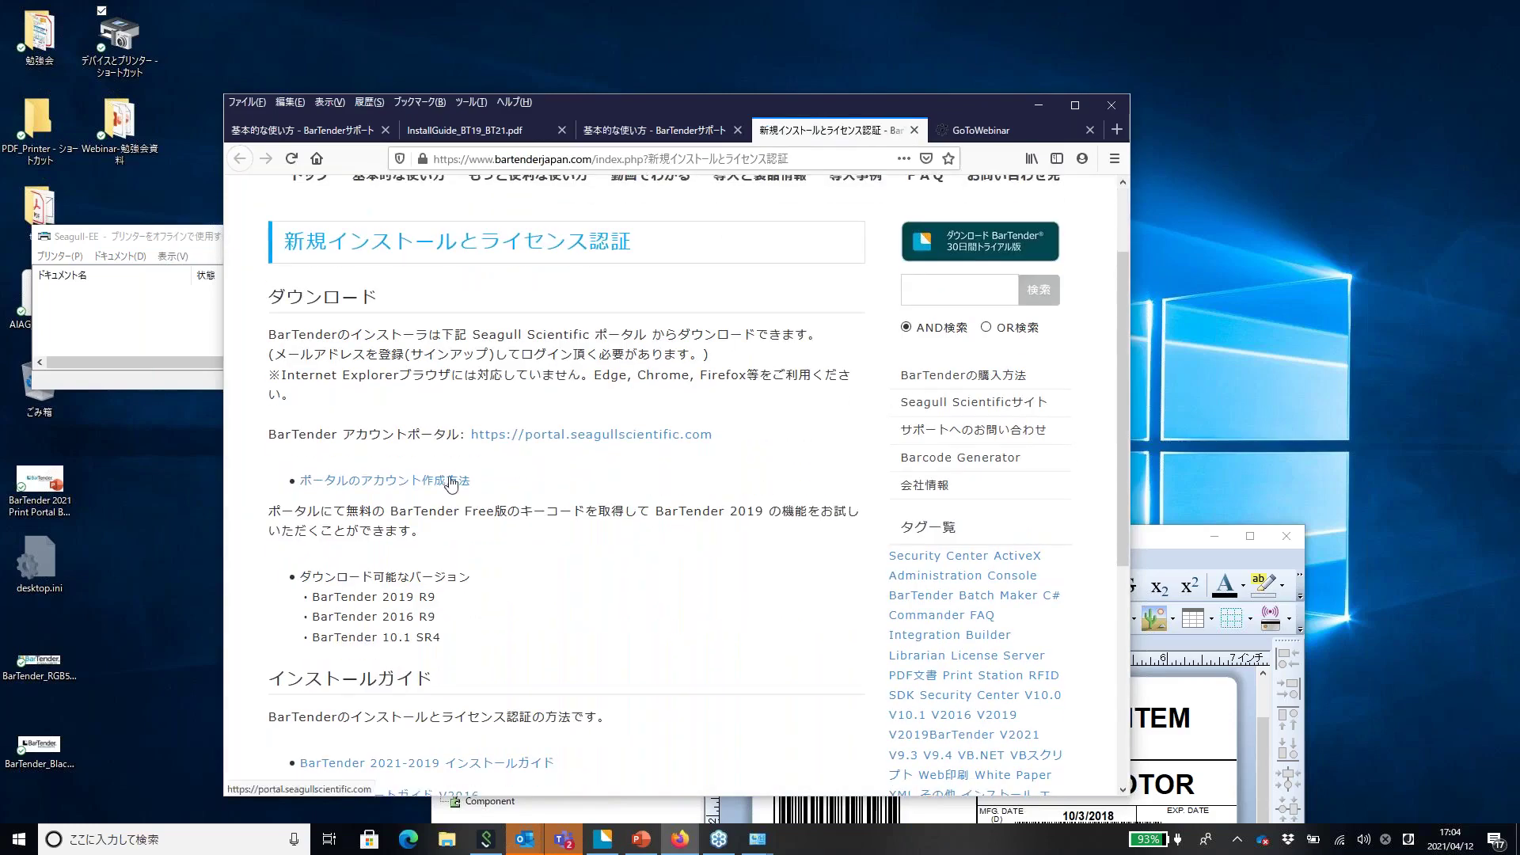
Open the BarTender 2021-2019 インストールガイド PDF from the article and maximize the browser window
scroll(459, 515, down, 3)
click(454, 536)
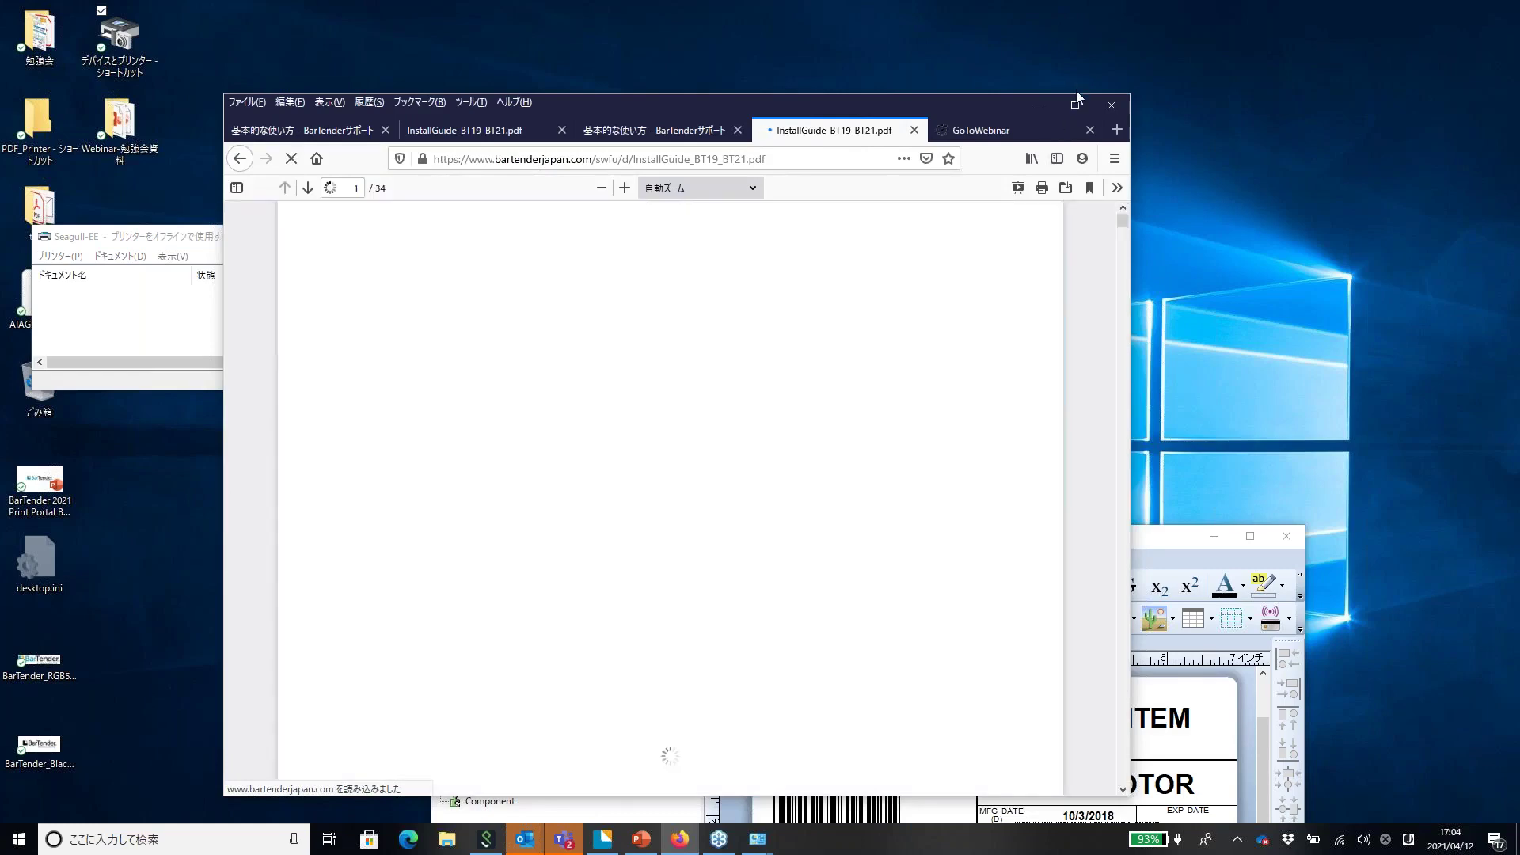
click(1075, 104)
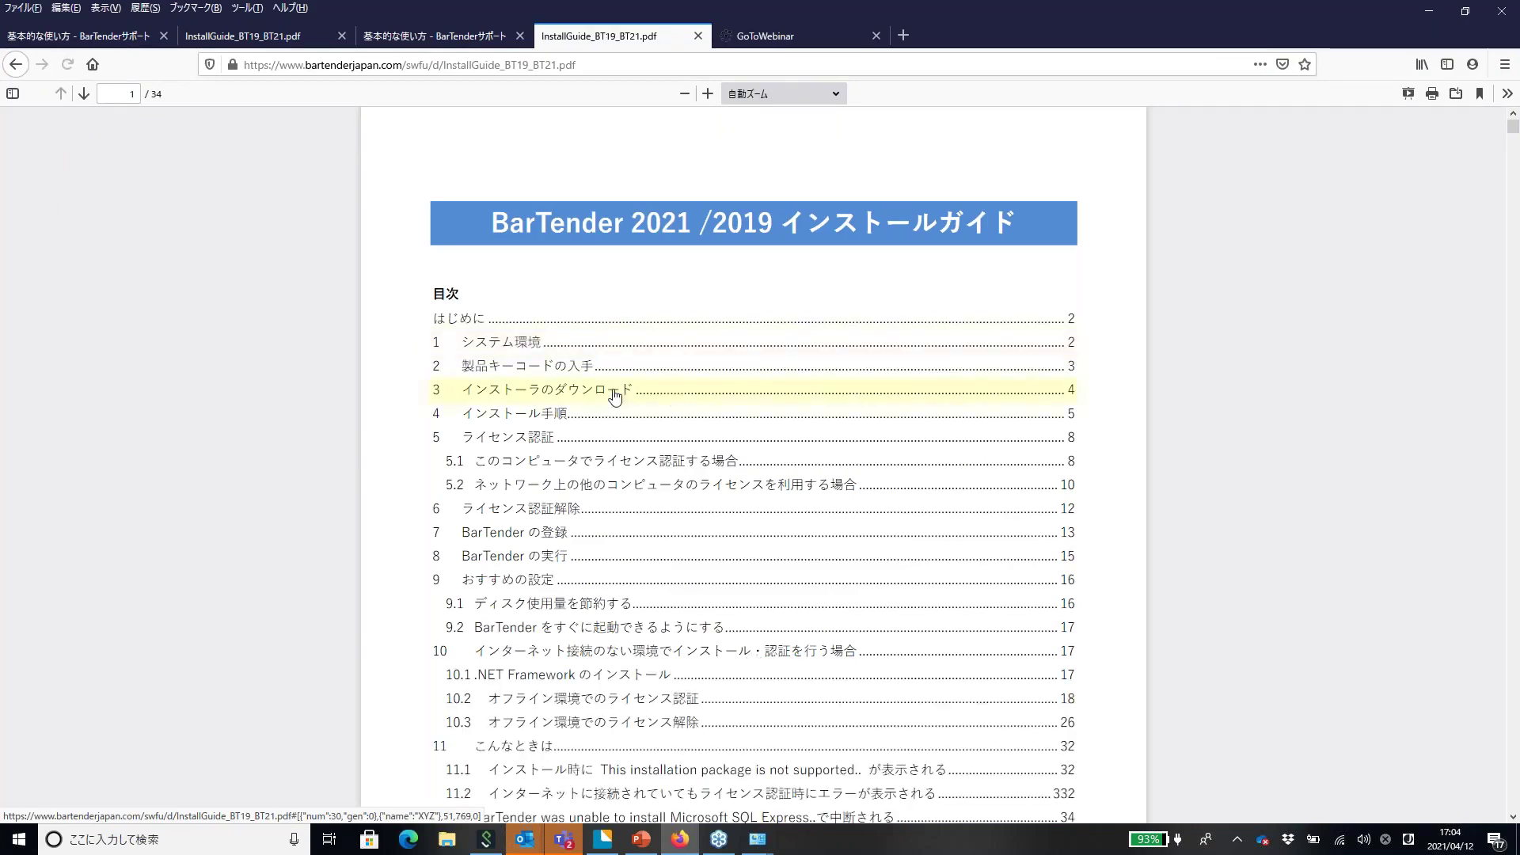
Examine the guide's インストール手順 section up to the detailed install options on page 6, enlarged to 200%
click(589, 428)
scroll(752, 459, down, 2)
scroll(695, 380, up, 4)
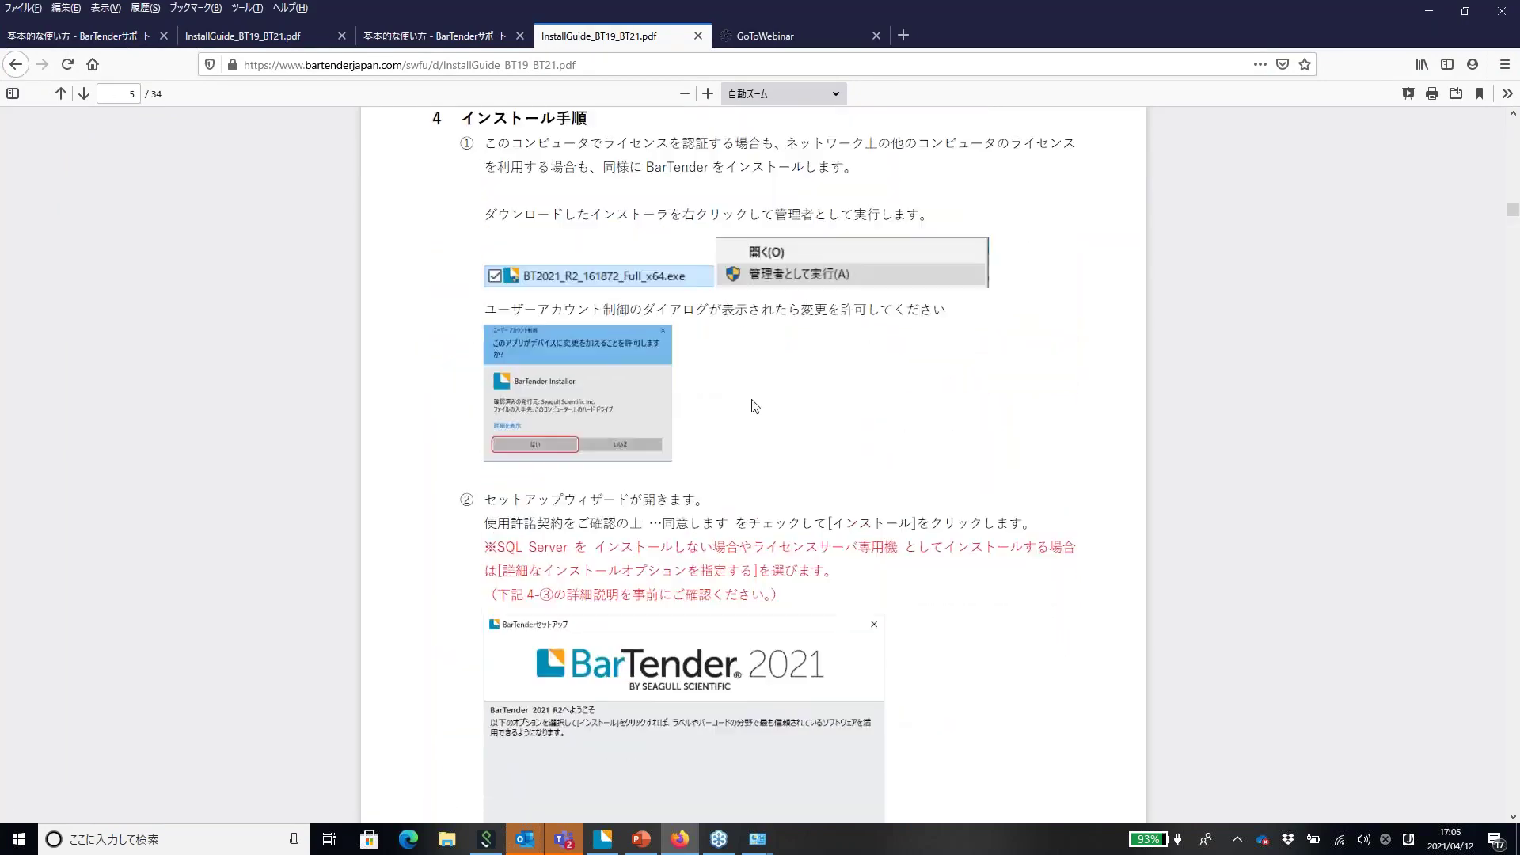
scroll(746, 397, down, 5)
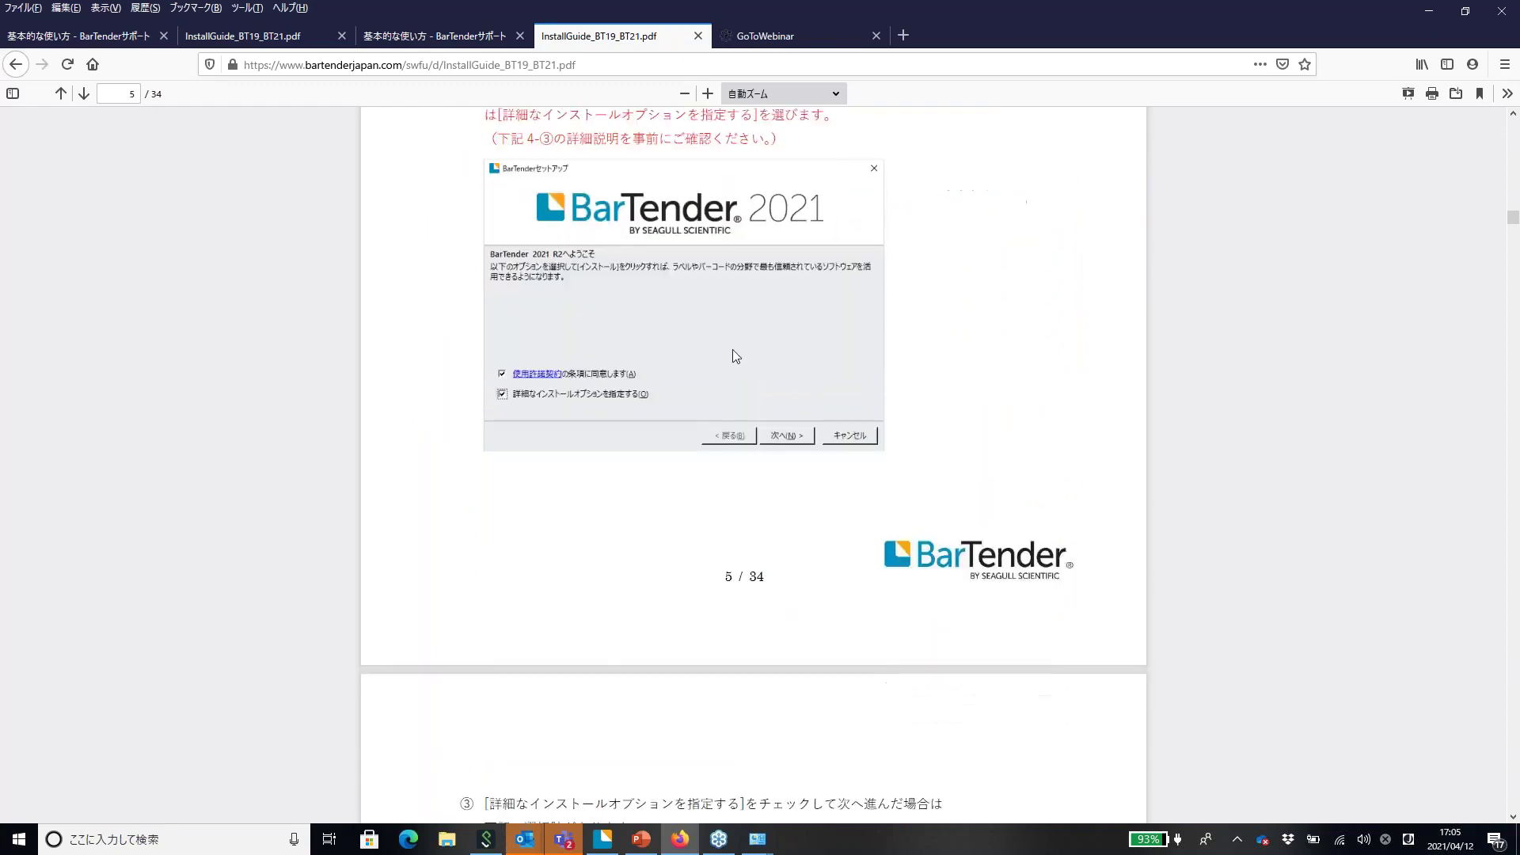
scroll(723, 358, down, 5)
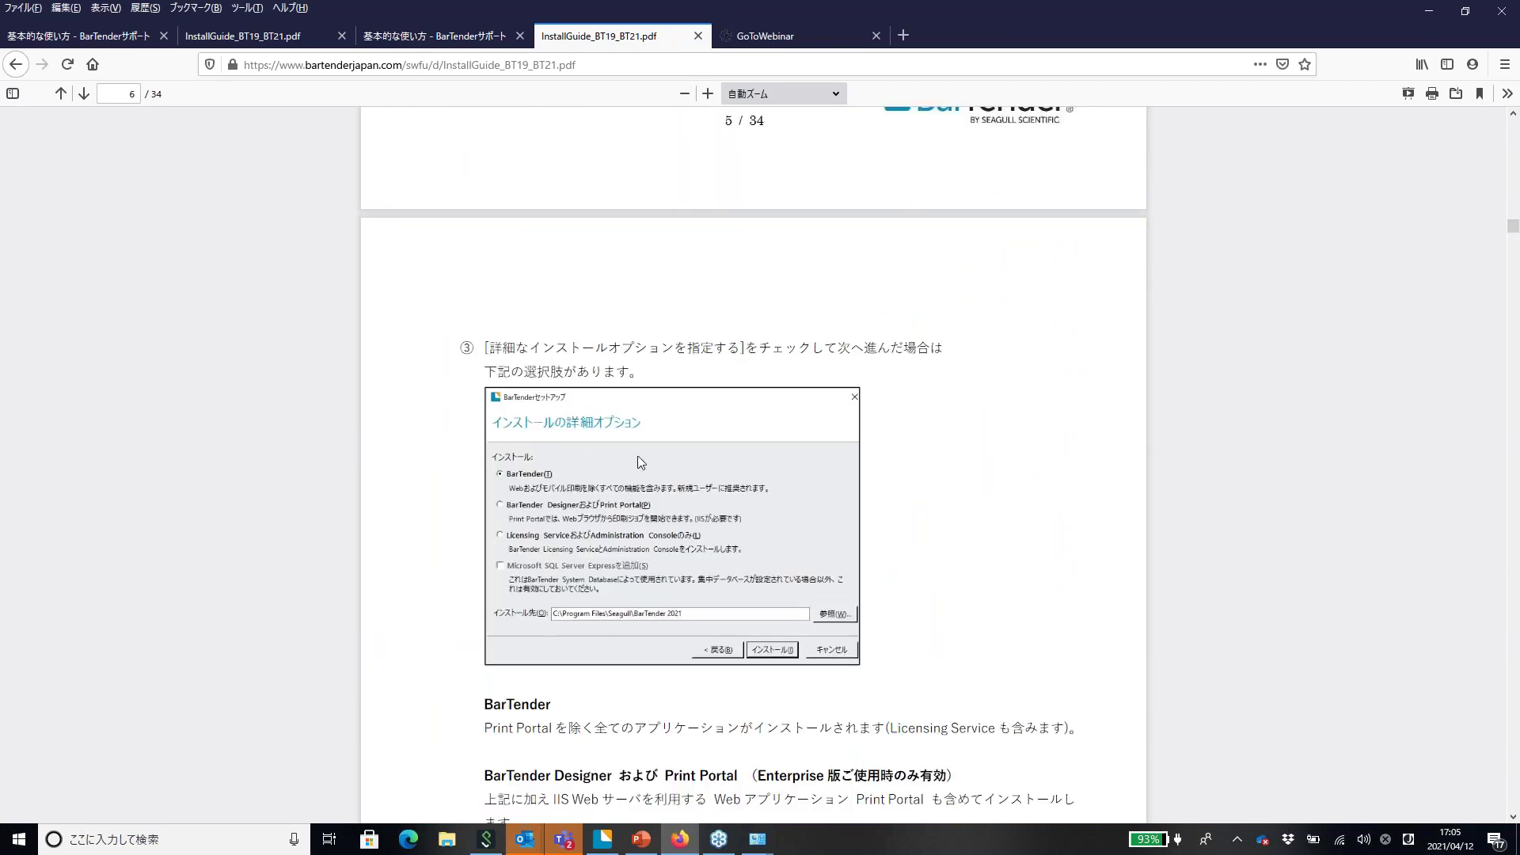
ctrl+scroll(499, 470, up, 1)
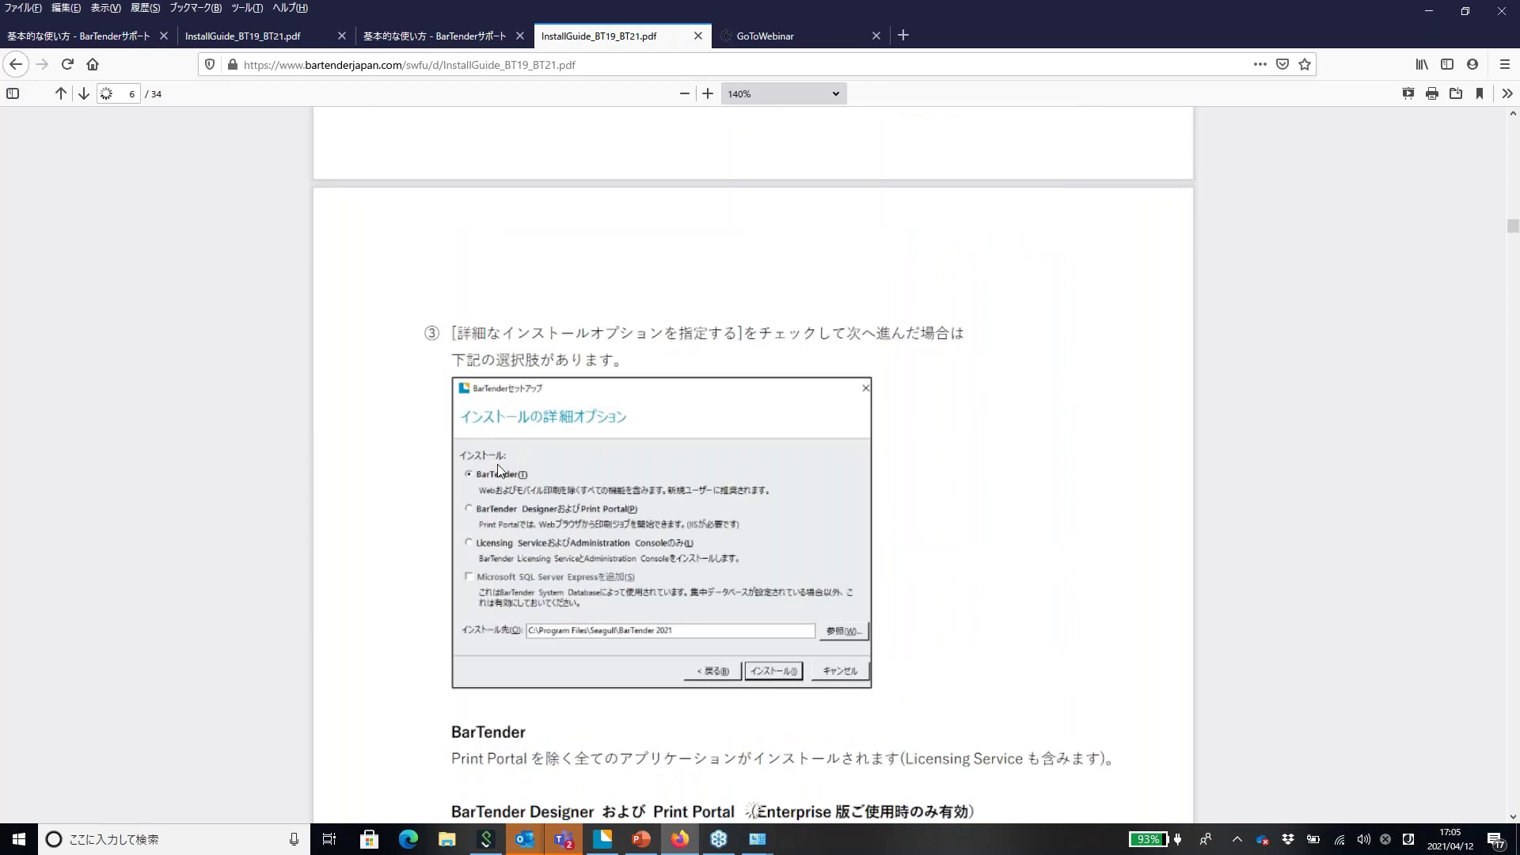
ctrl+scroll(499, 470, up, 4)
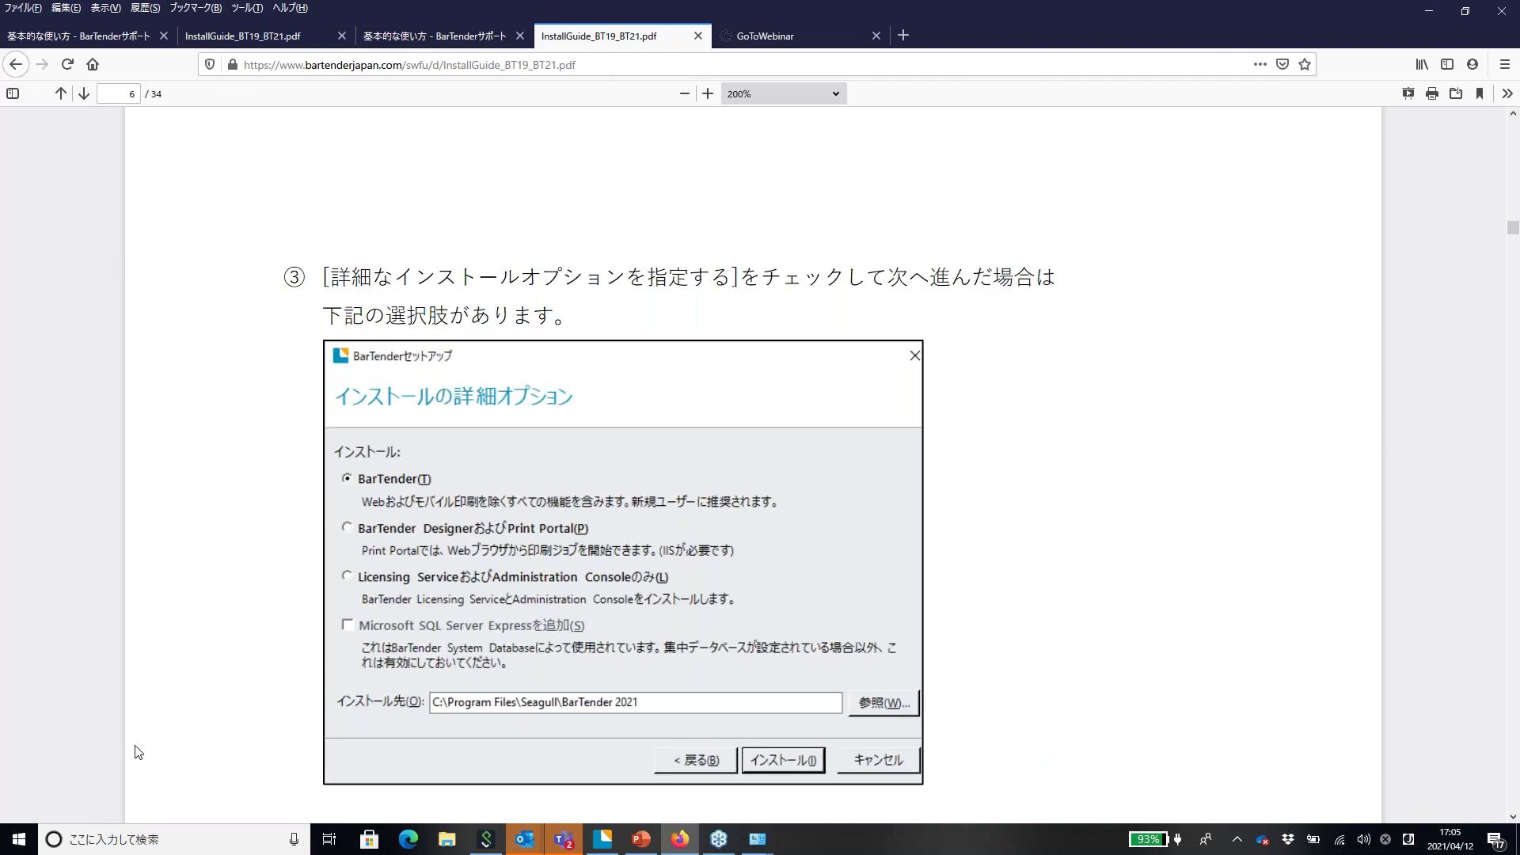
Minimize the browser and launch BarTender Print Portal from the Windows programs
click(17, 839)
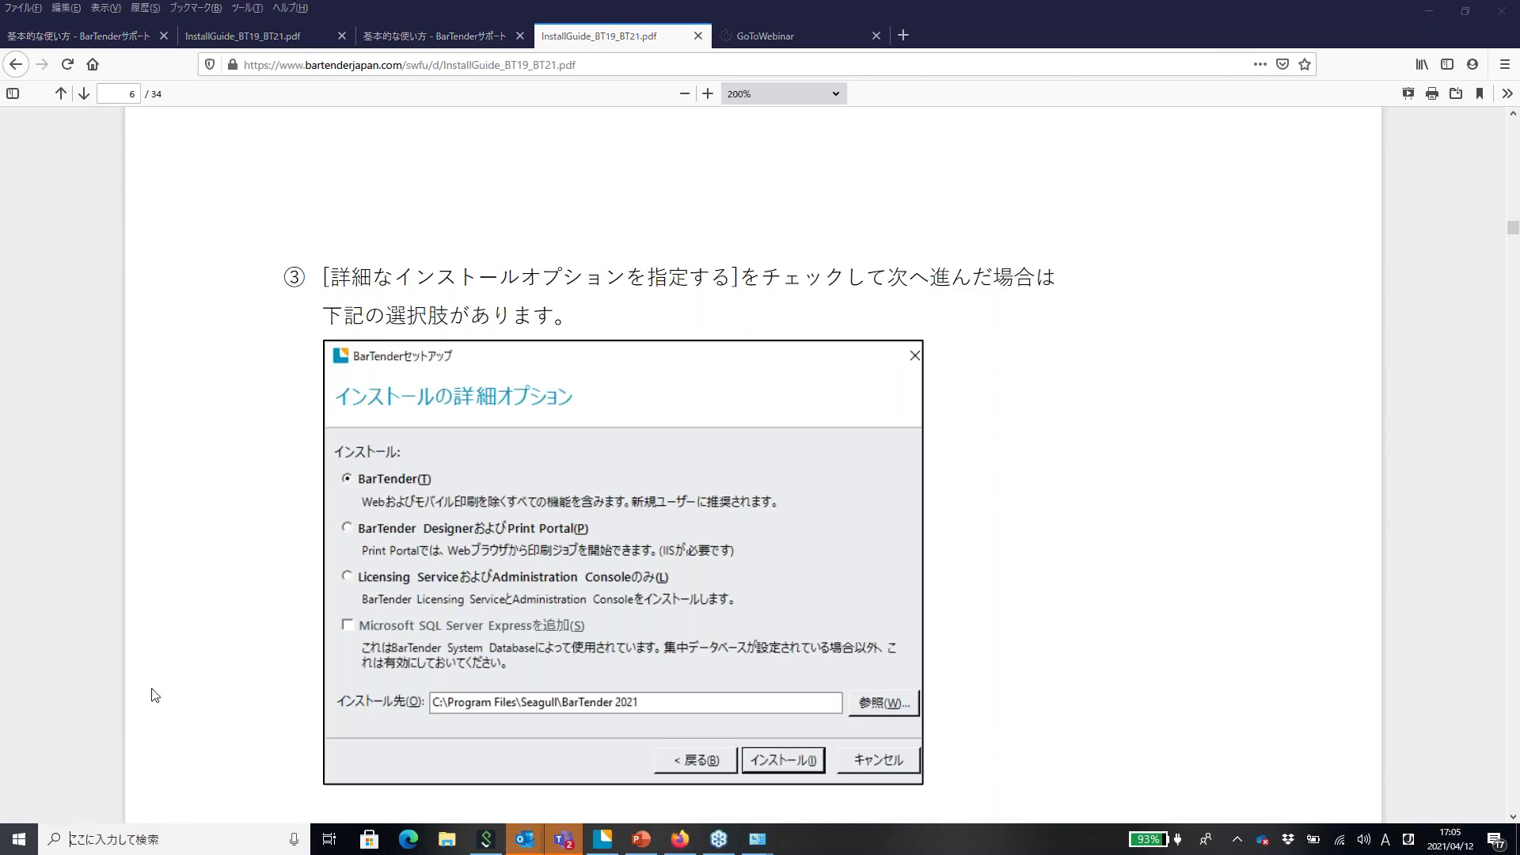
click(1428, 13)
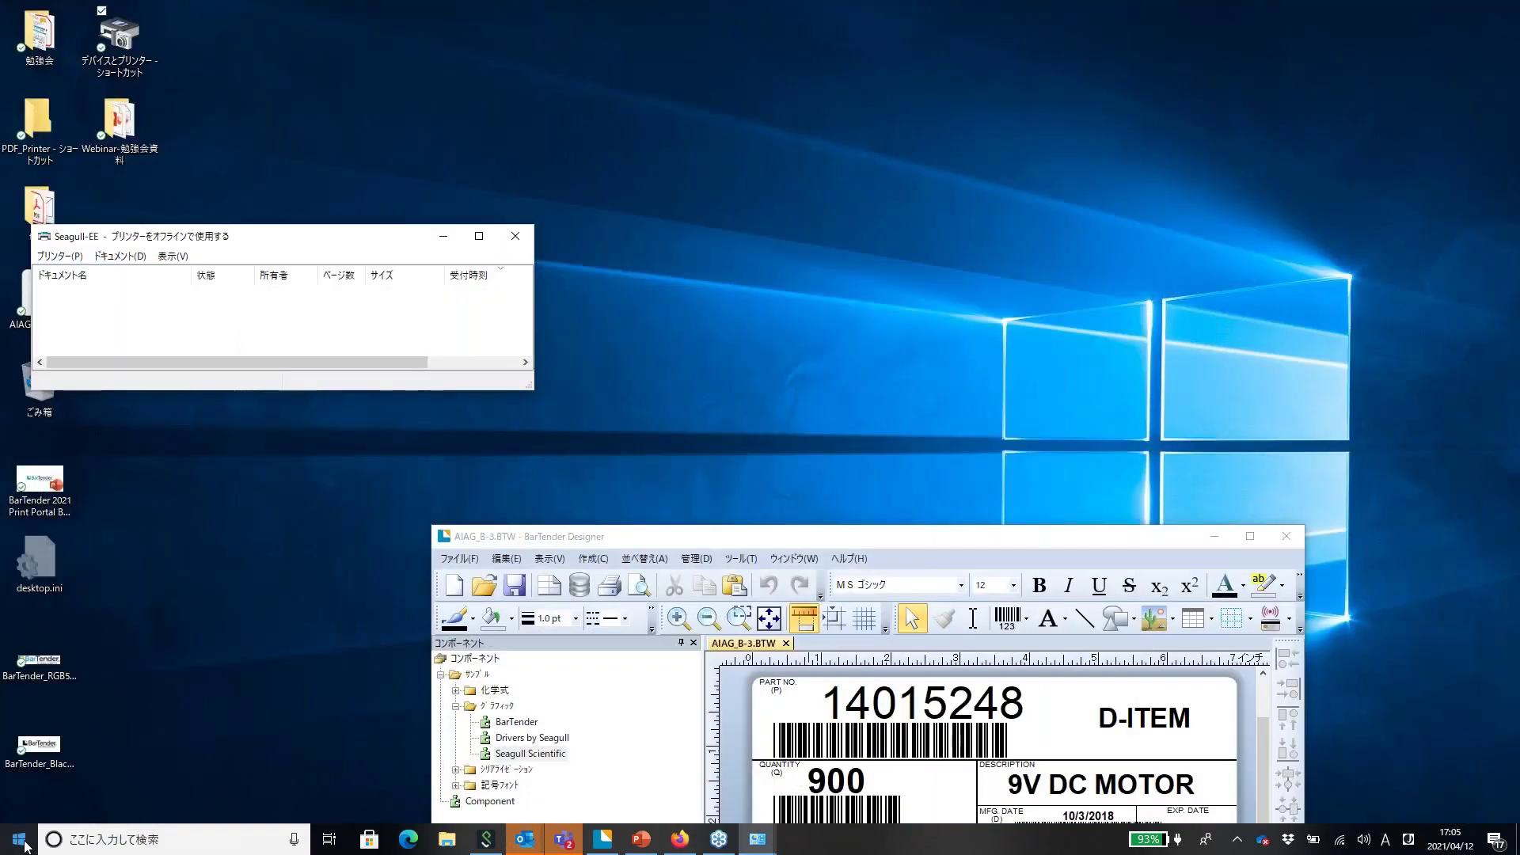
click(24, 845)
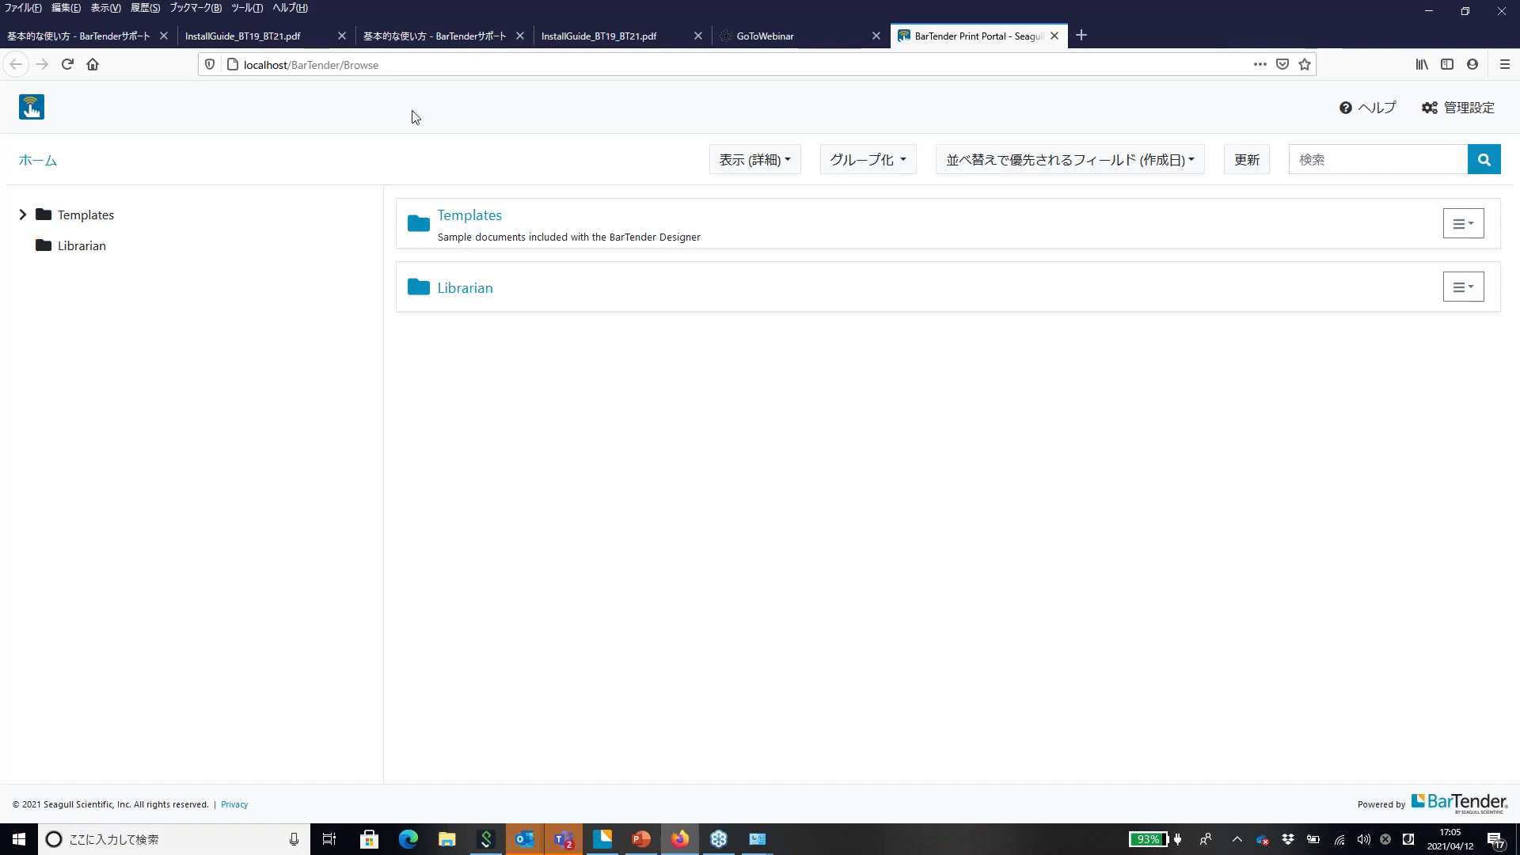
Copy the full Print Portal address, localhost/BarTender/Browse, from the browser
click(383, 67)
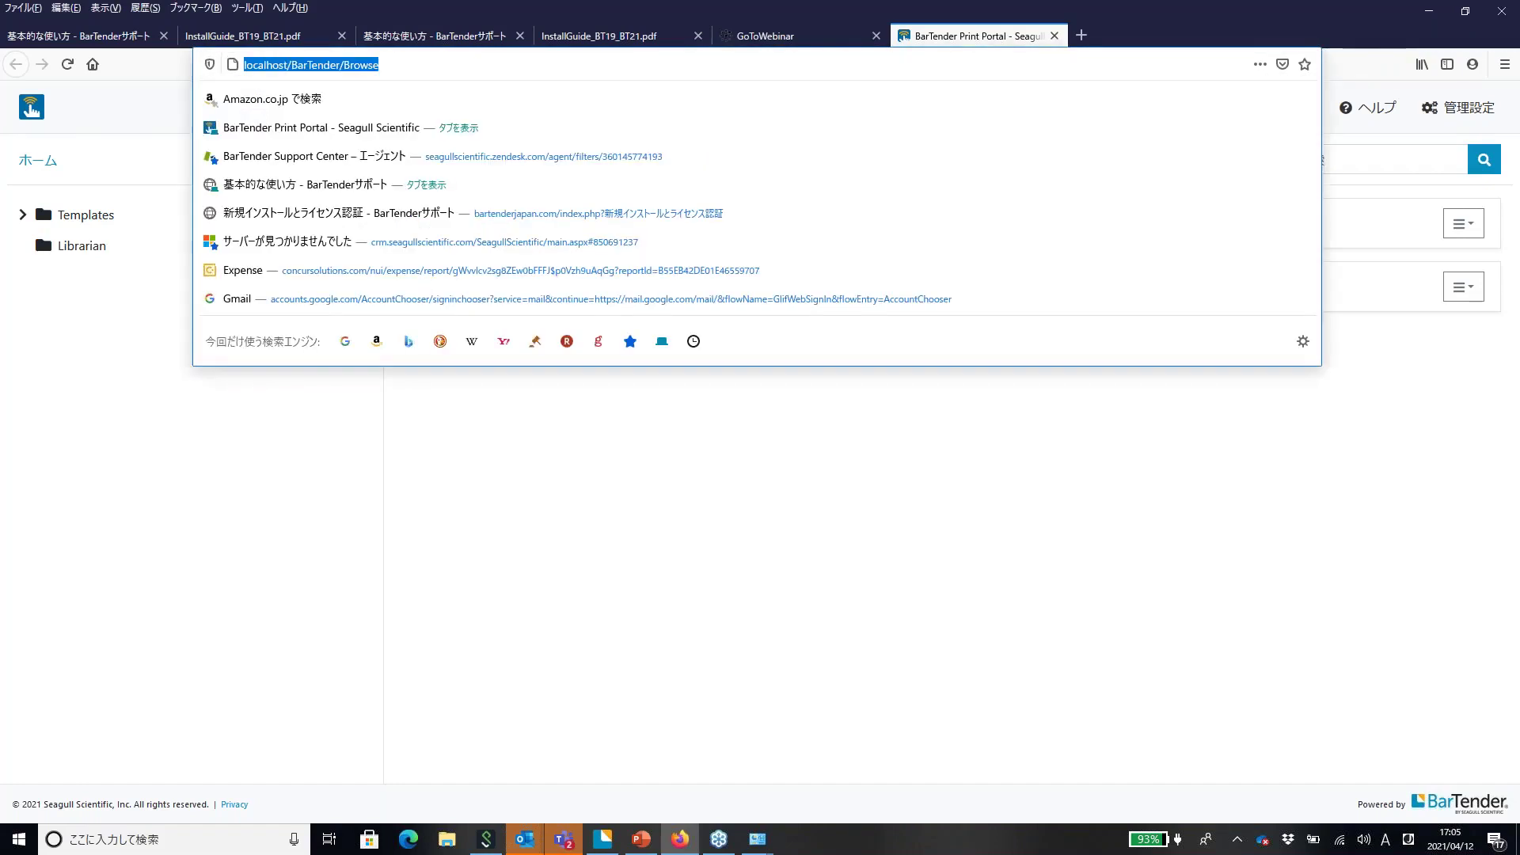
click(405, 69)
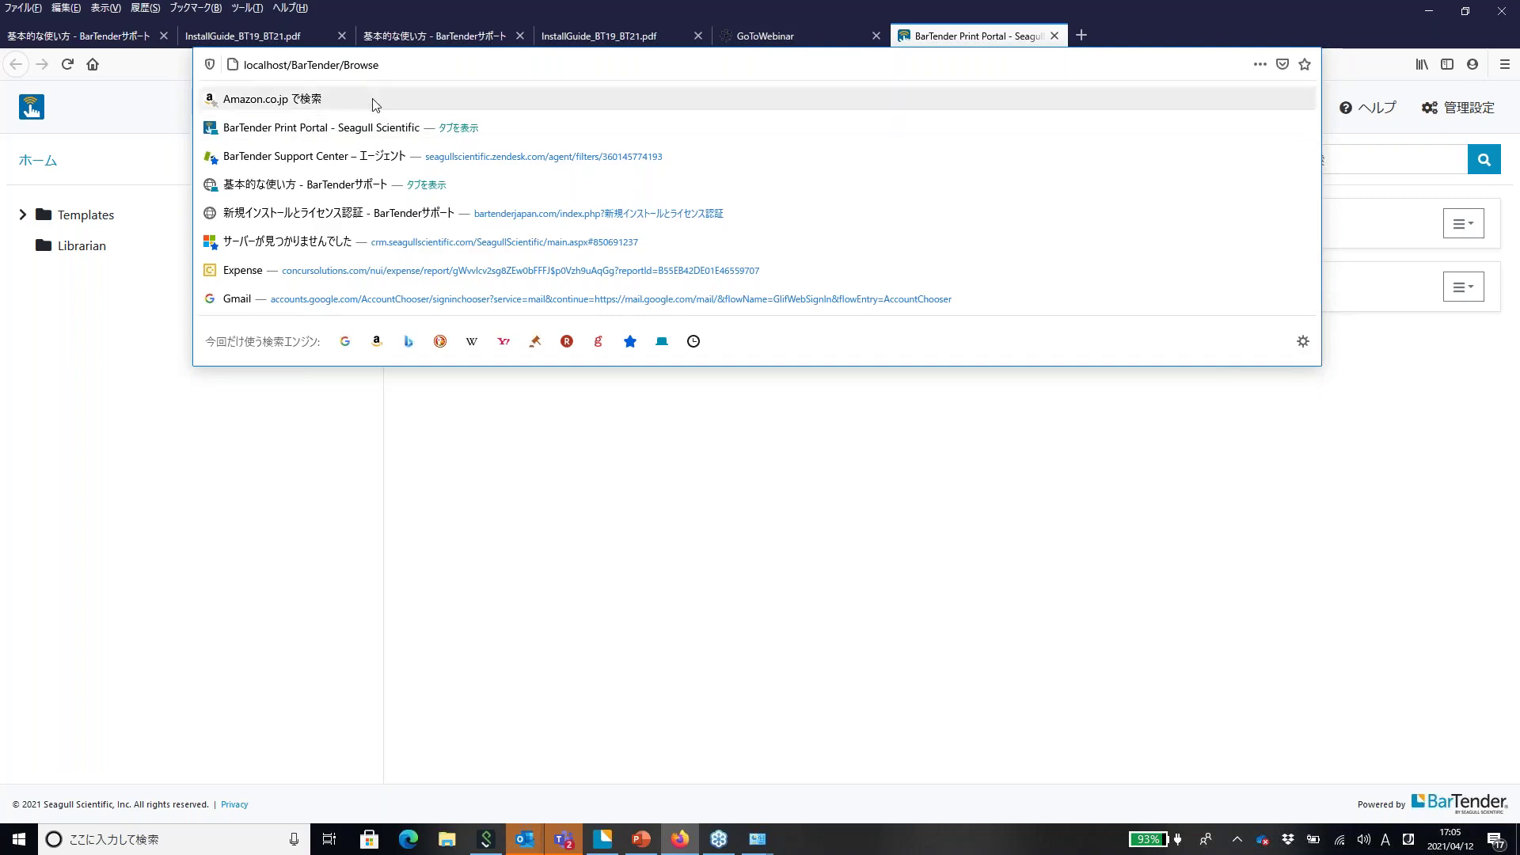
drag(289, 63, 228, 62)
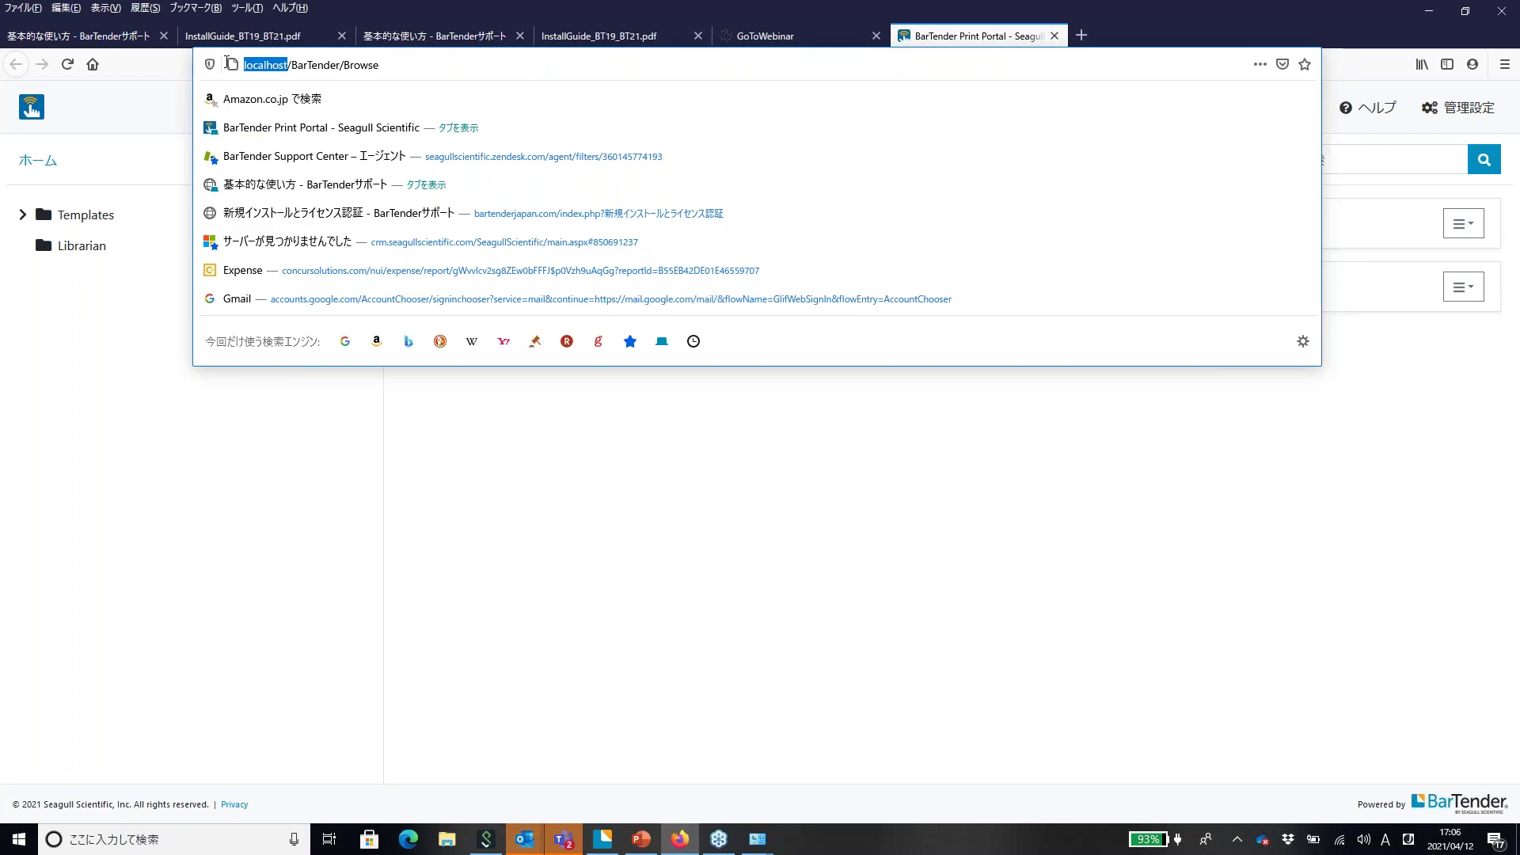
click(264, 64)
double_click(289, 64)
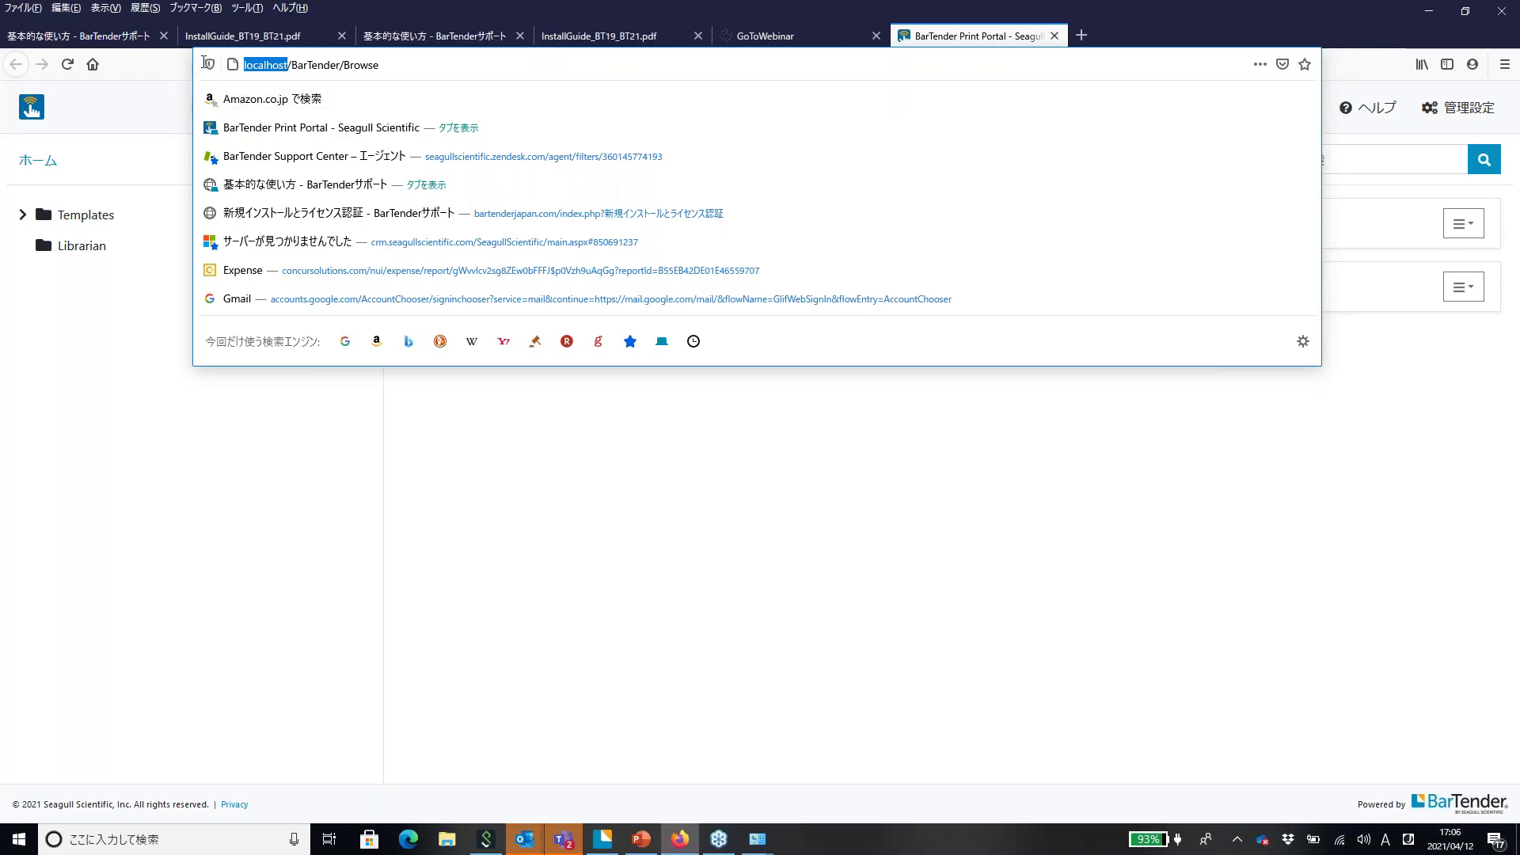
click(290, 64)
drag(290, 64, 227, 63)
drag(382, 67, 214, 65)
key(ctrl+c)
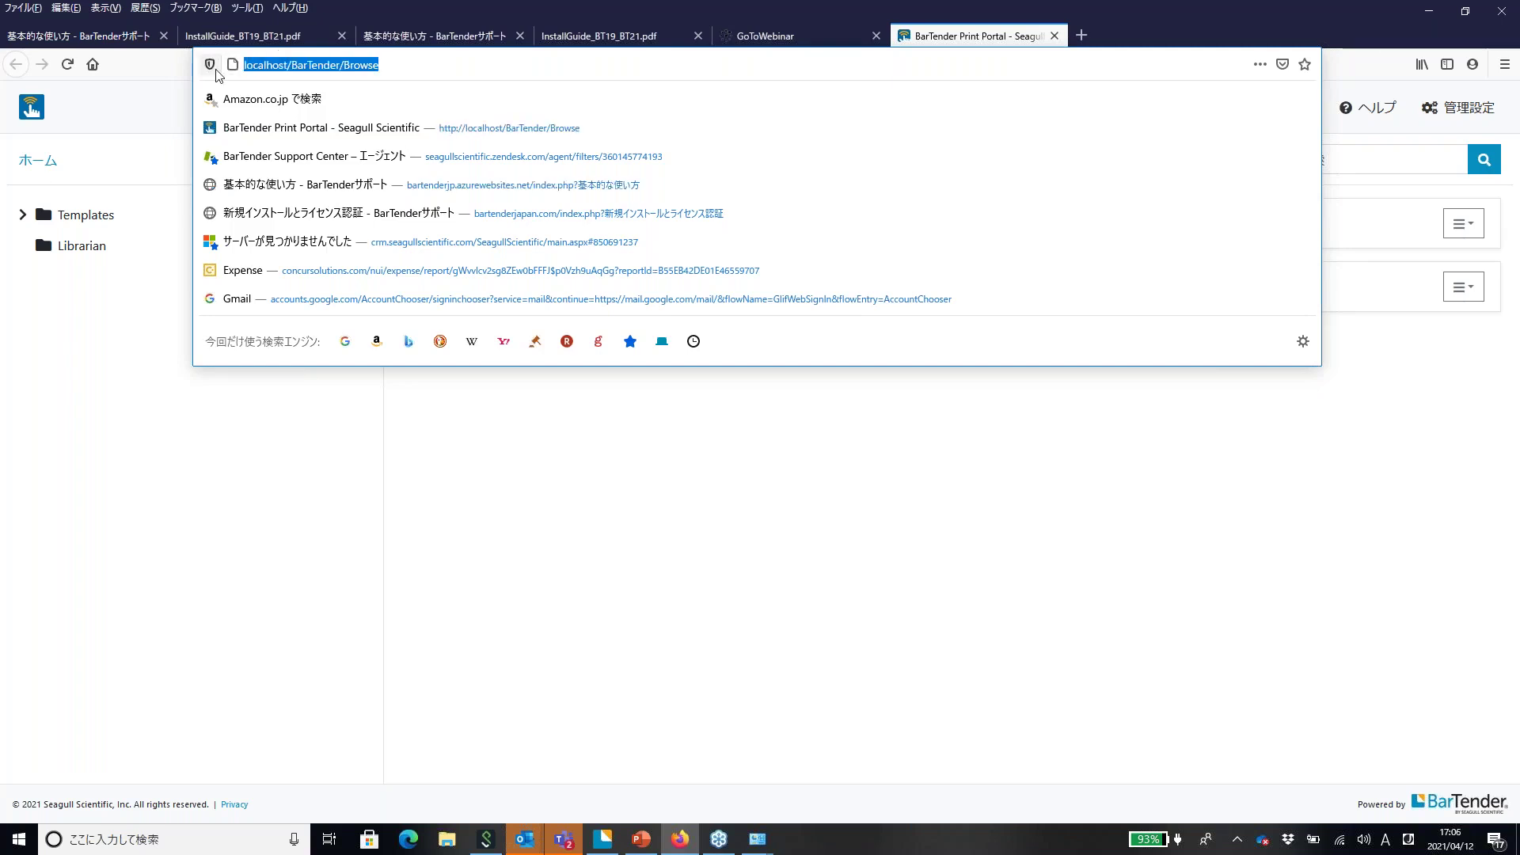
key(ctrl+t)
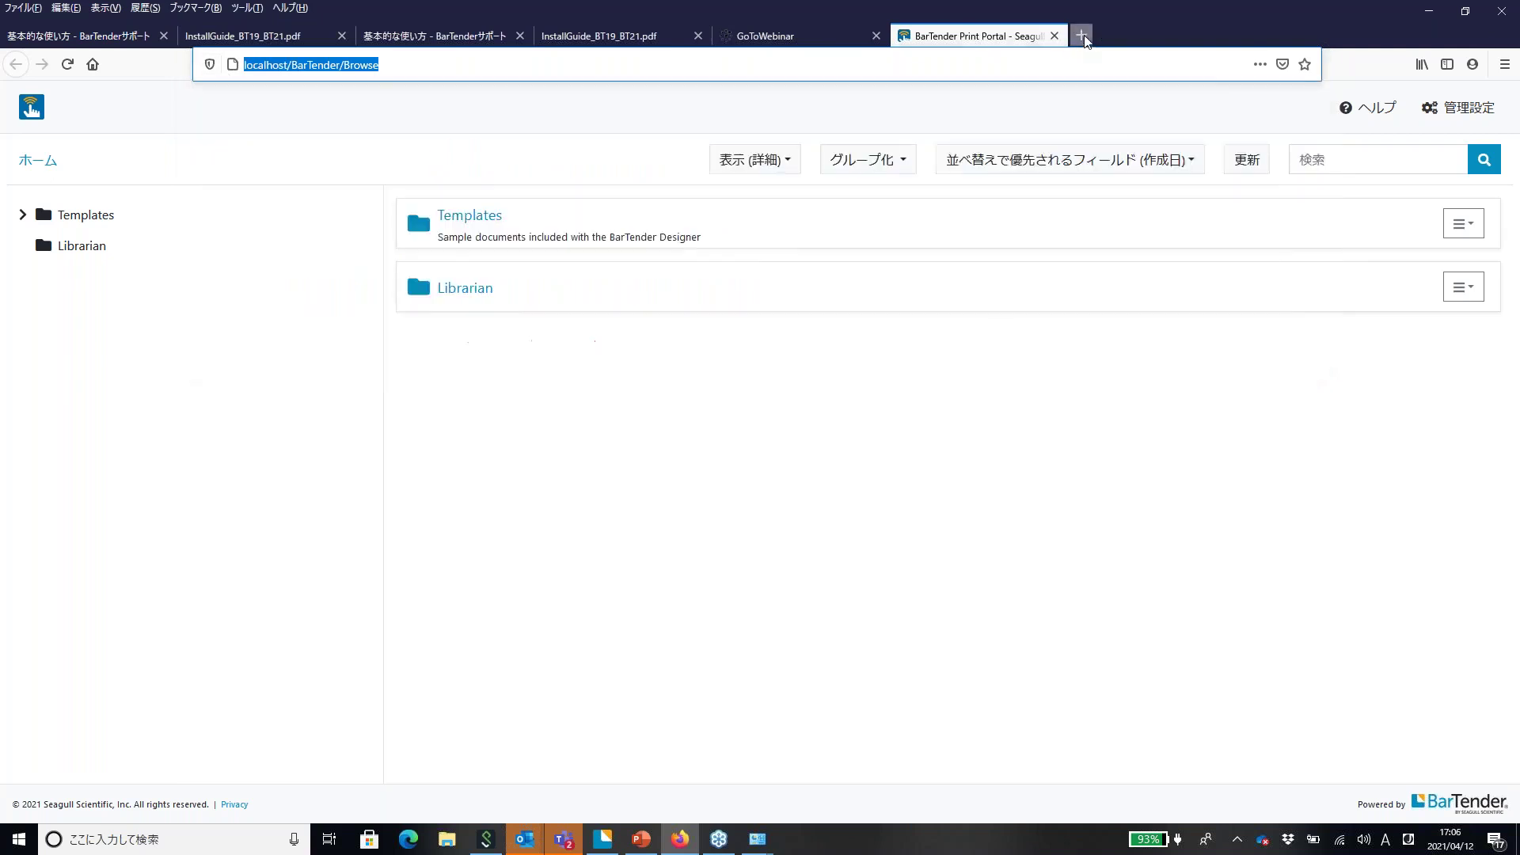
click(366, 68)
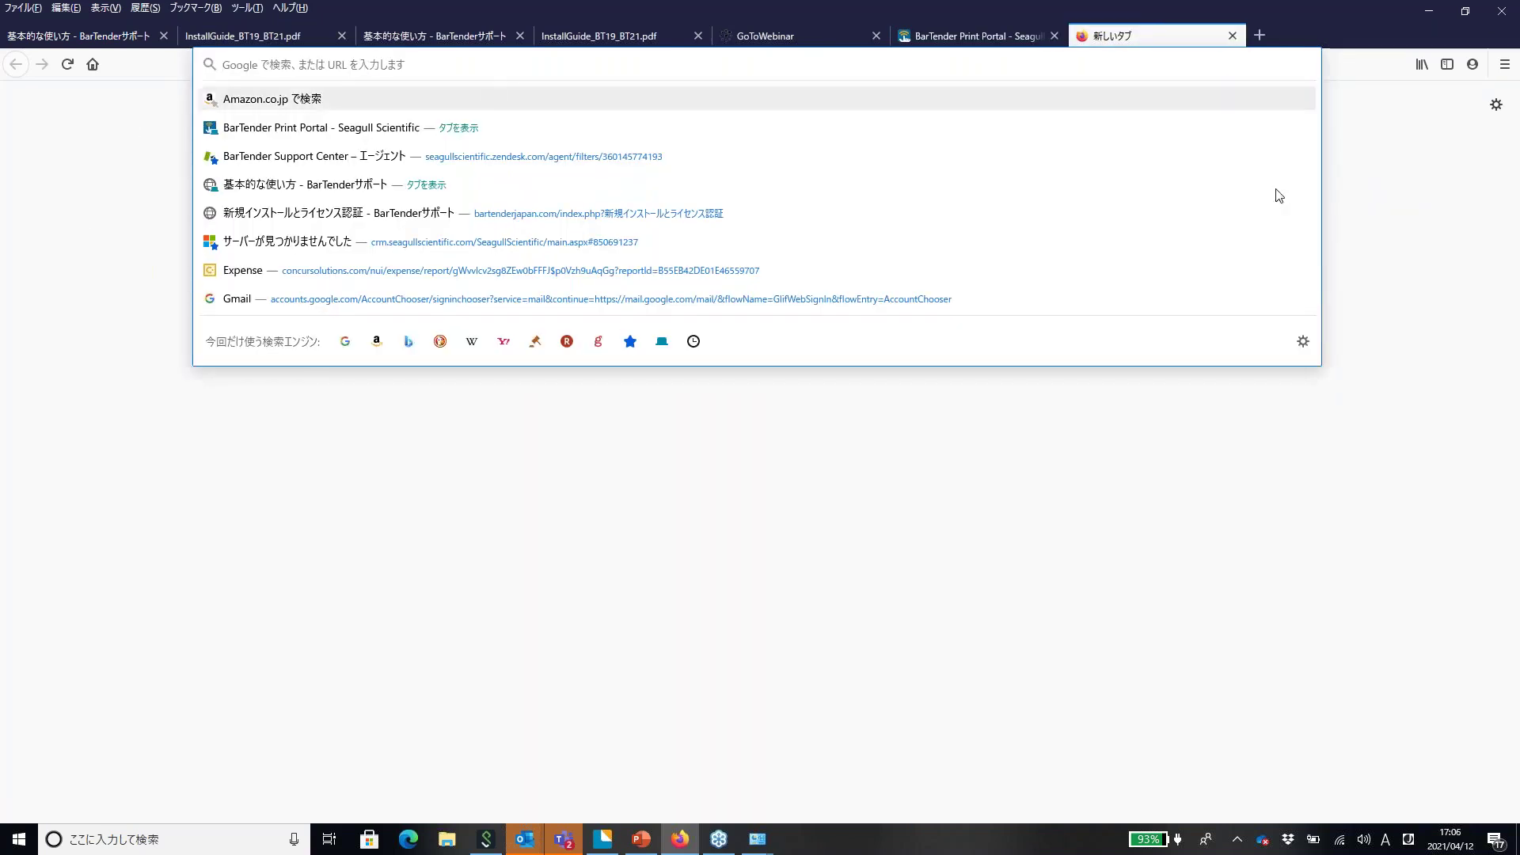
click(1053, 36)
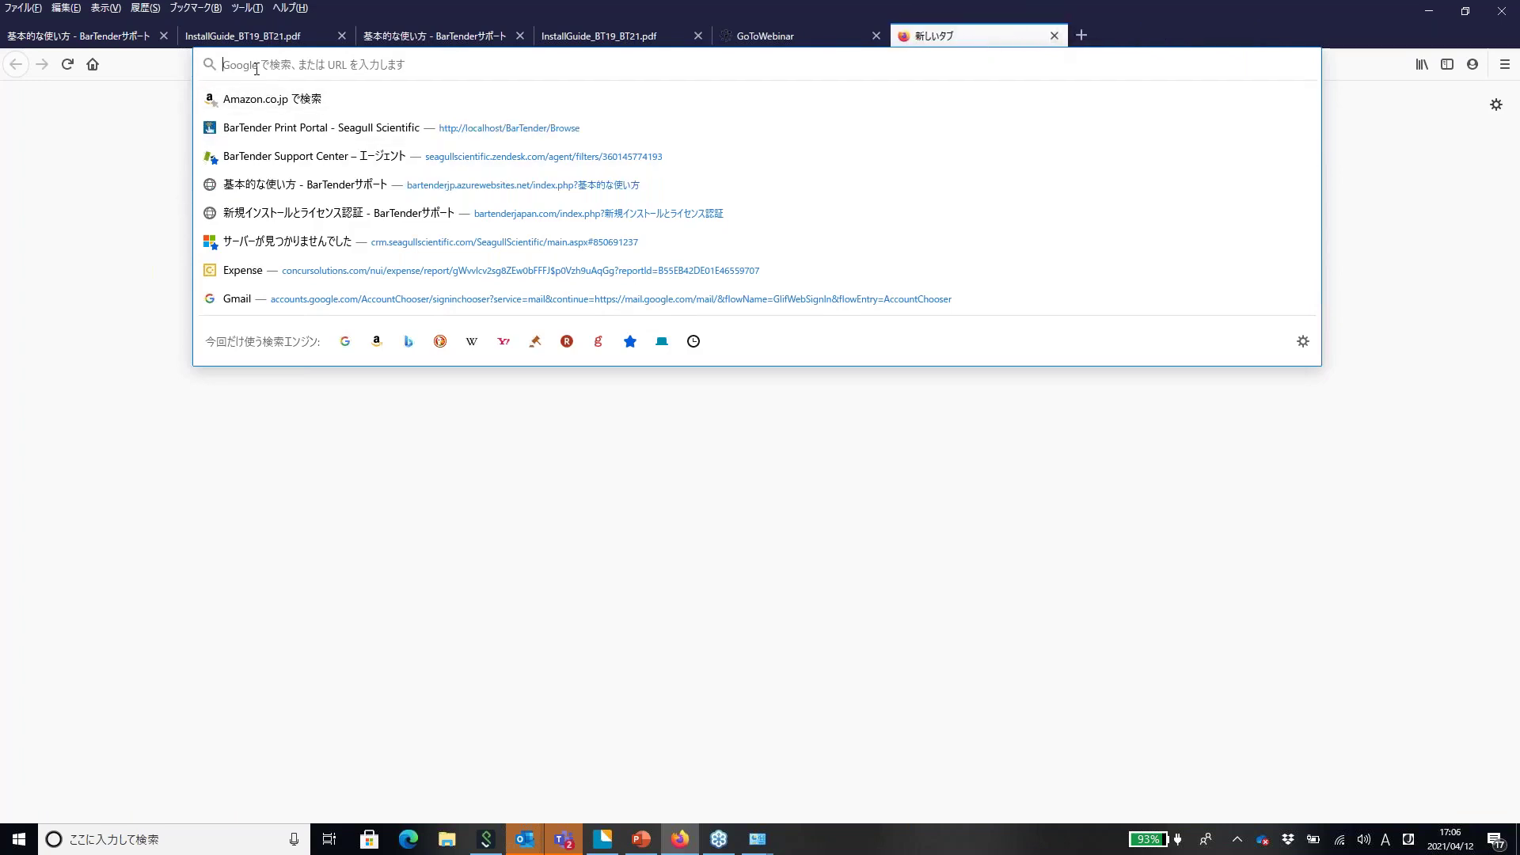
key(ctrl+v)
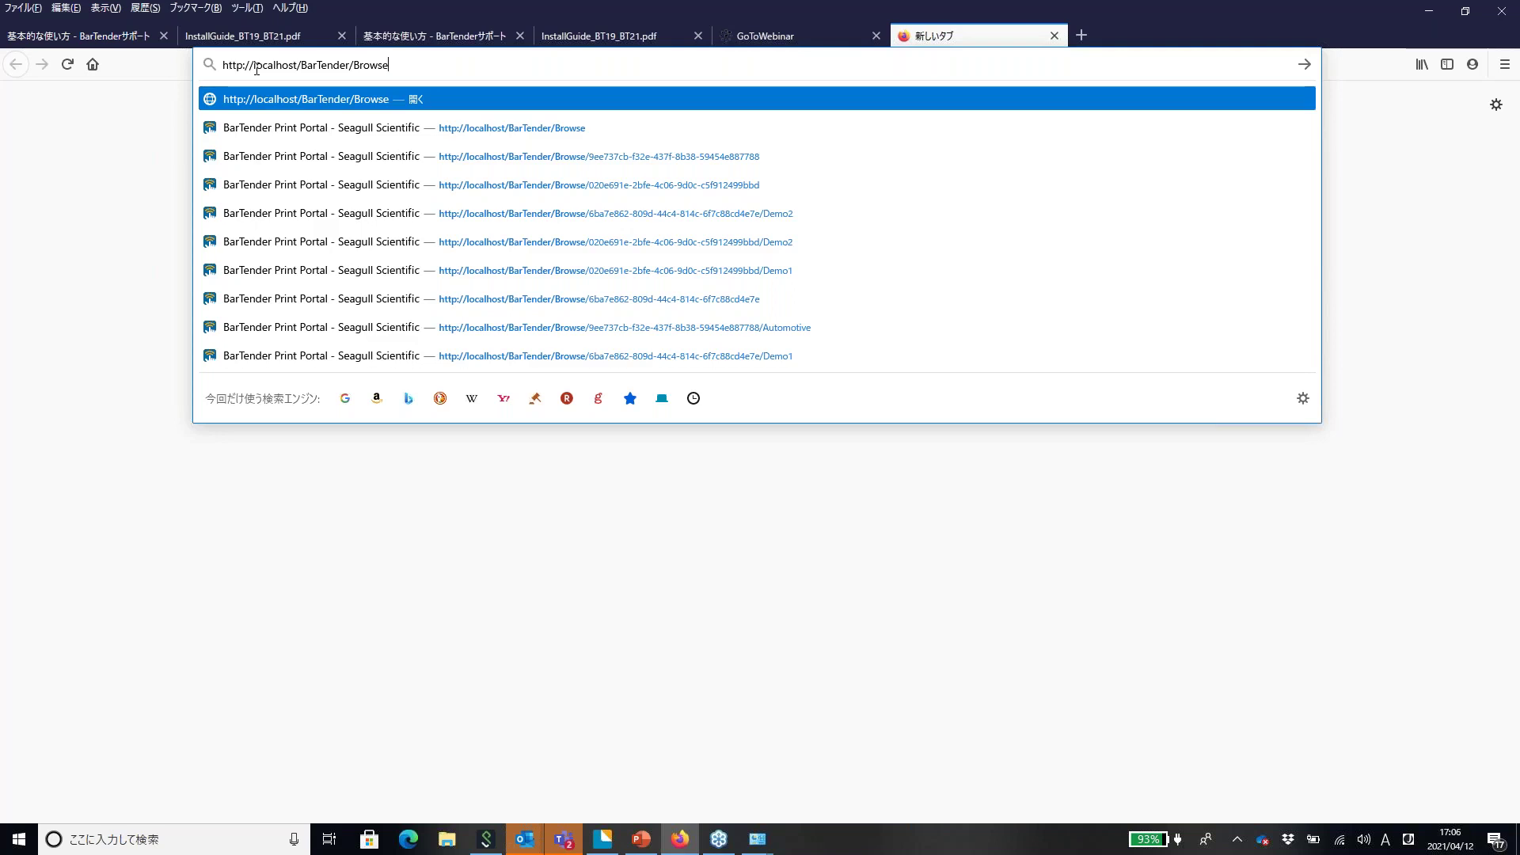
key(Return)
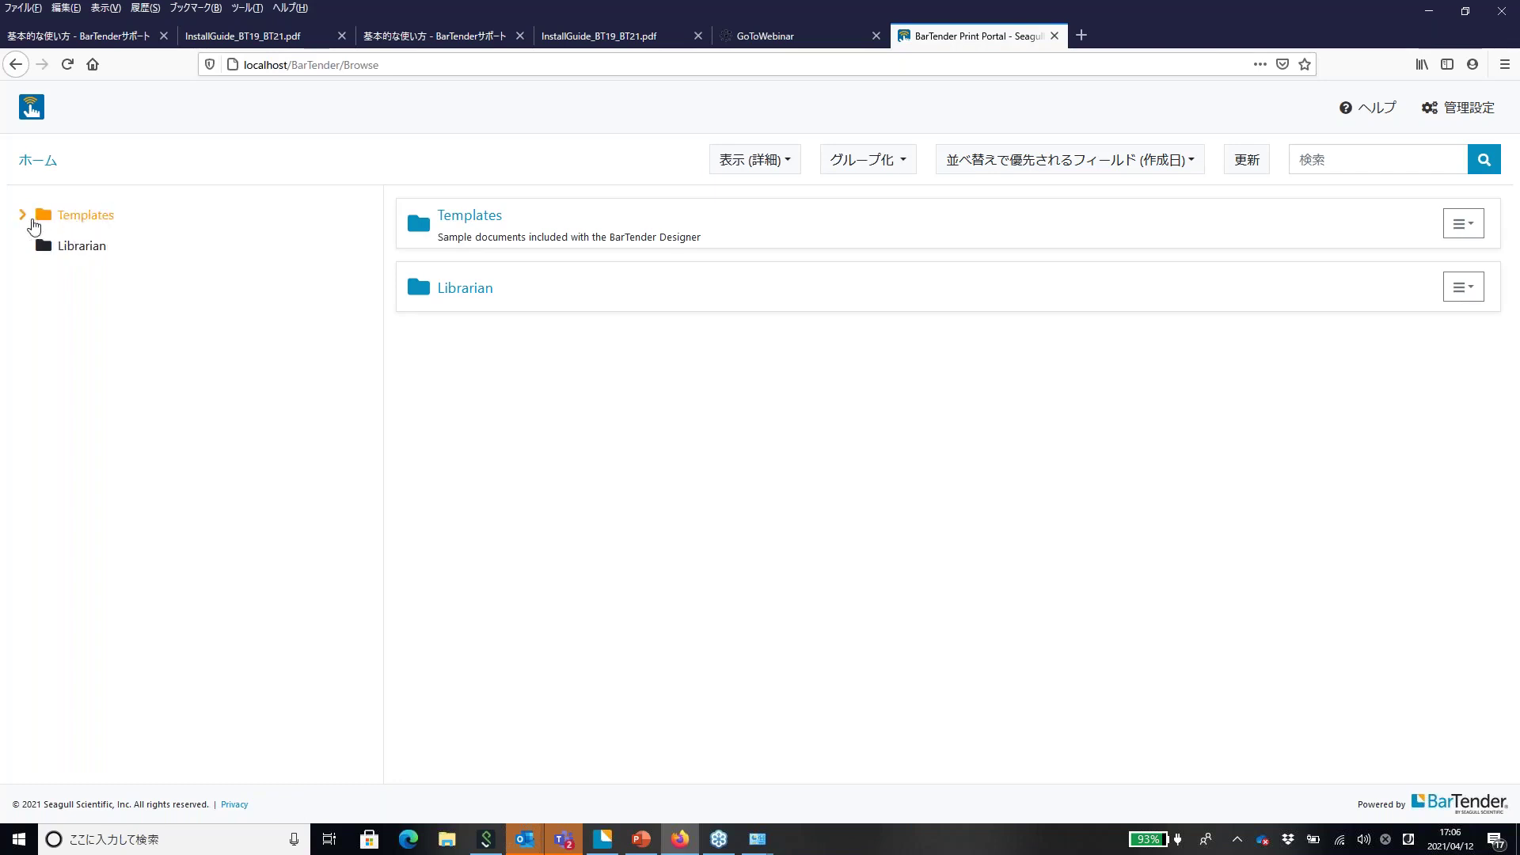
Browse the Print Portal's Templates library to the B-3 folder under Automotive > AIAG
click(23, 217)
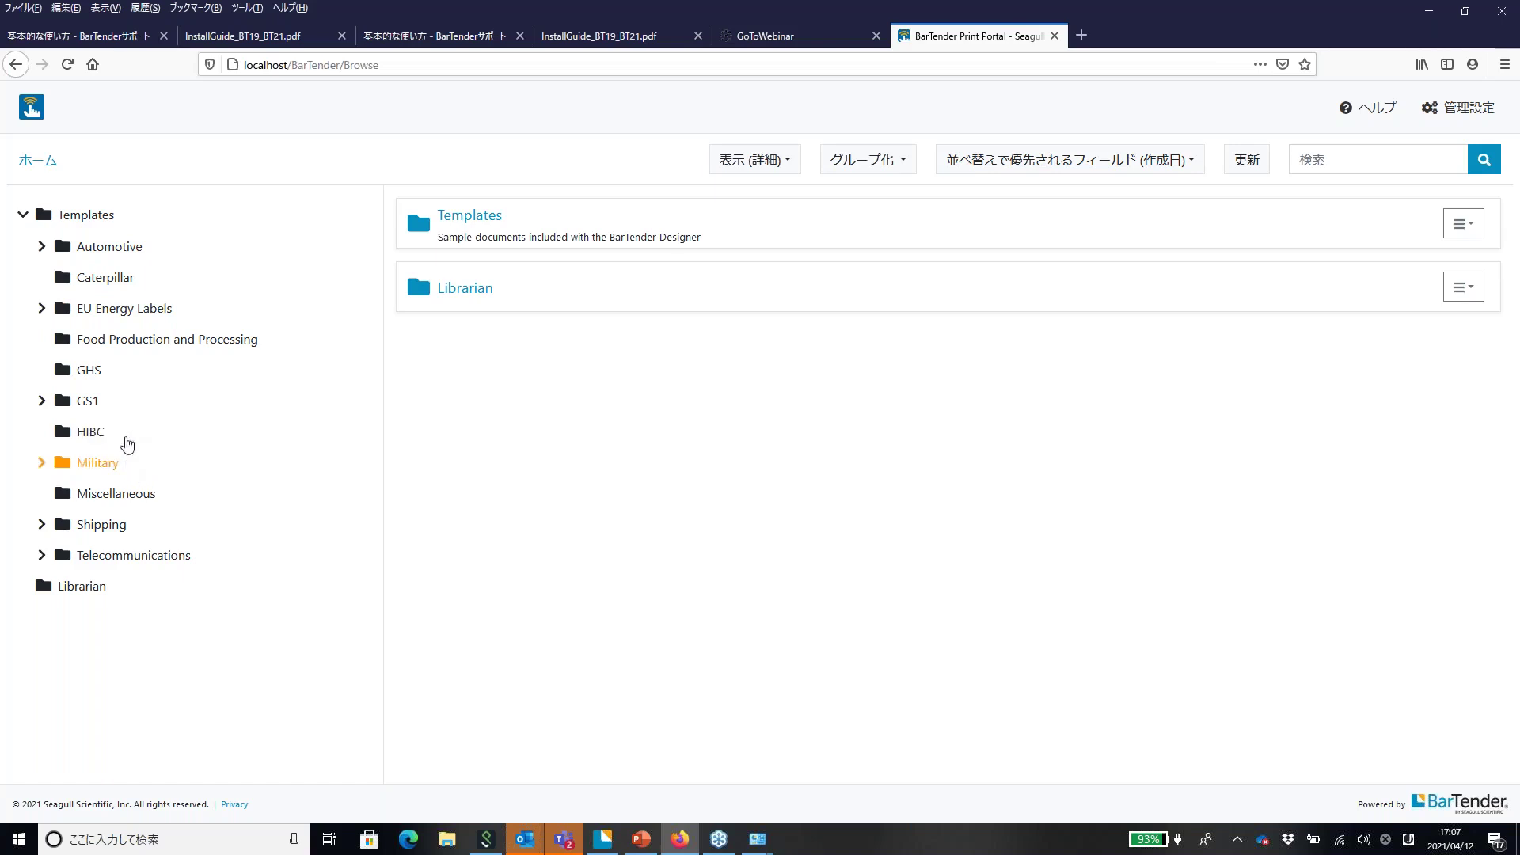
click(124, 251)
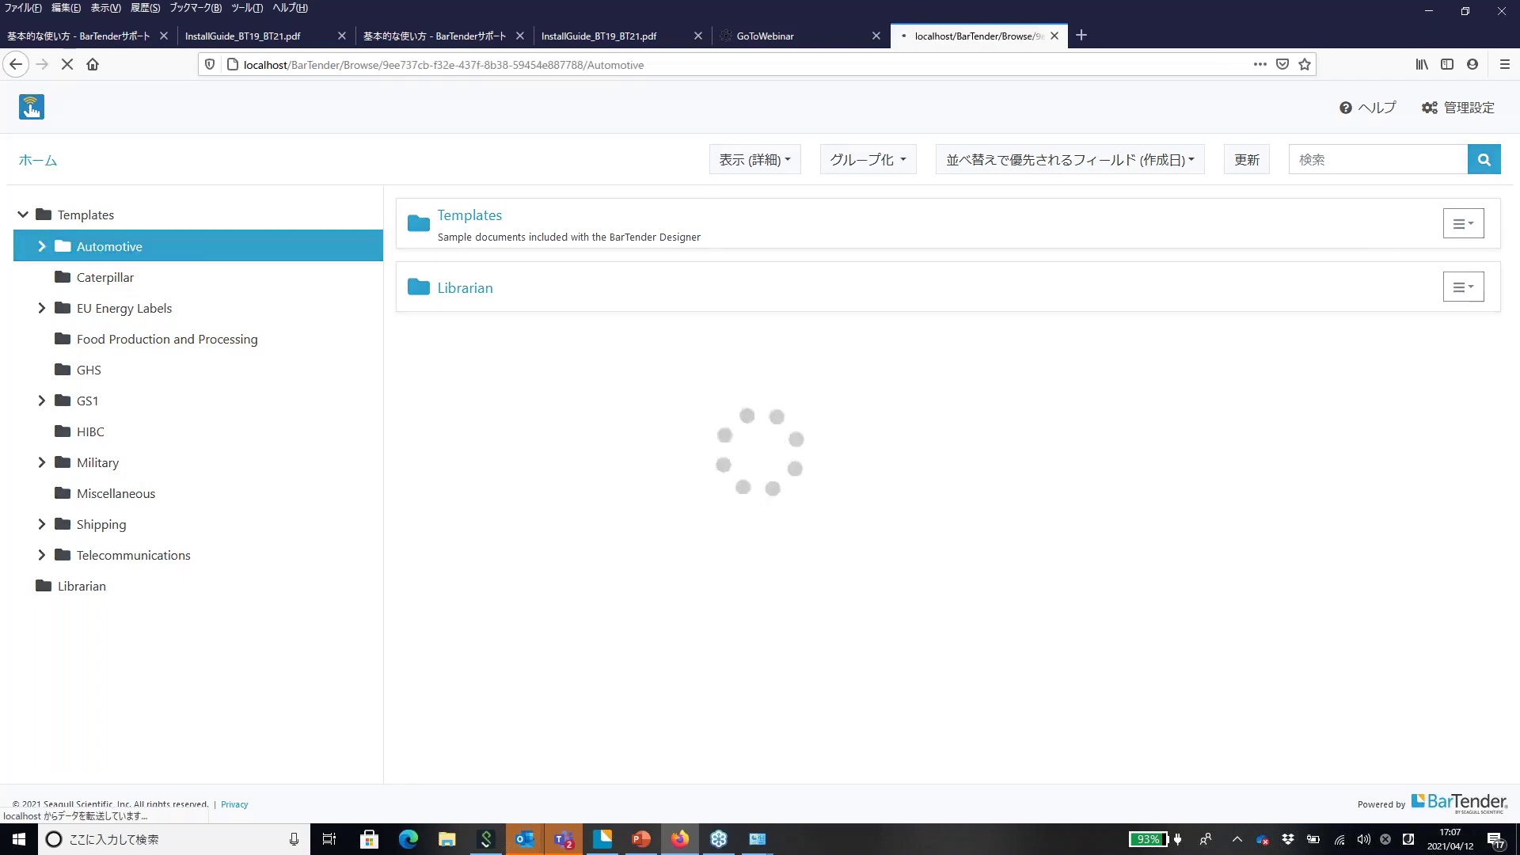
click(454, 228)
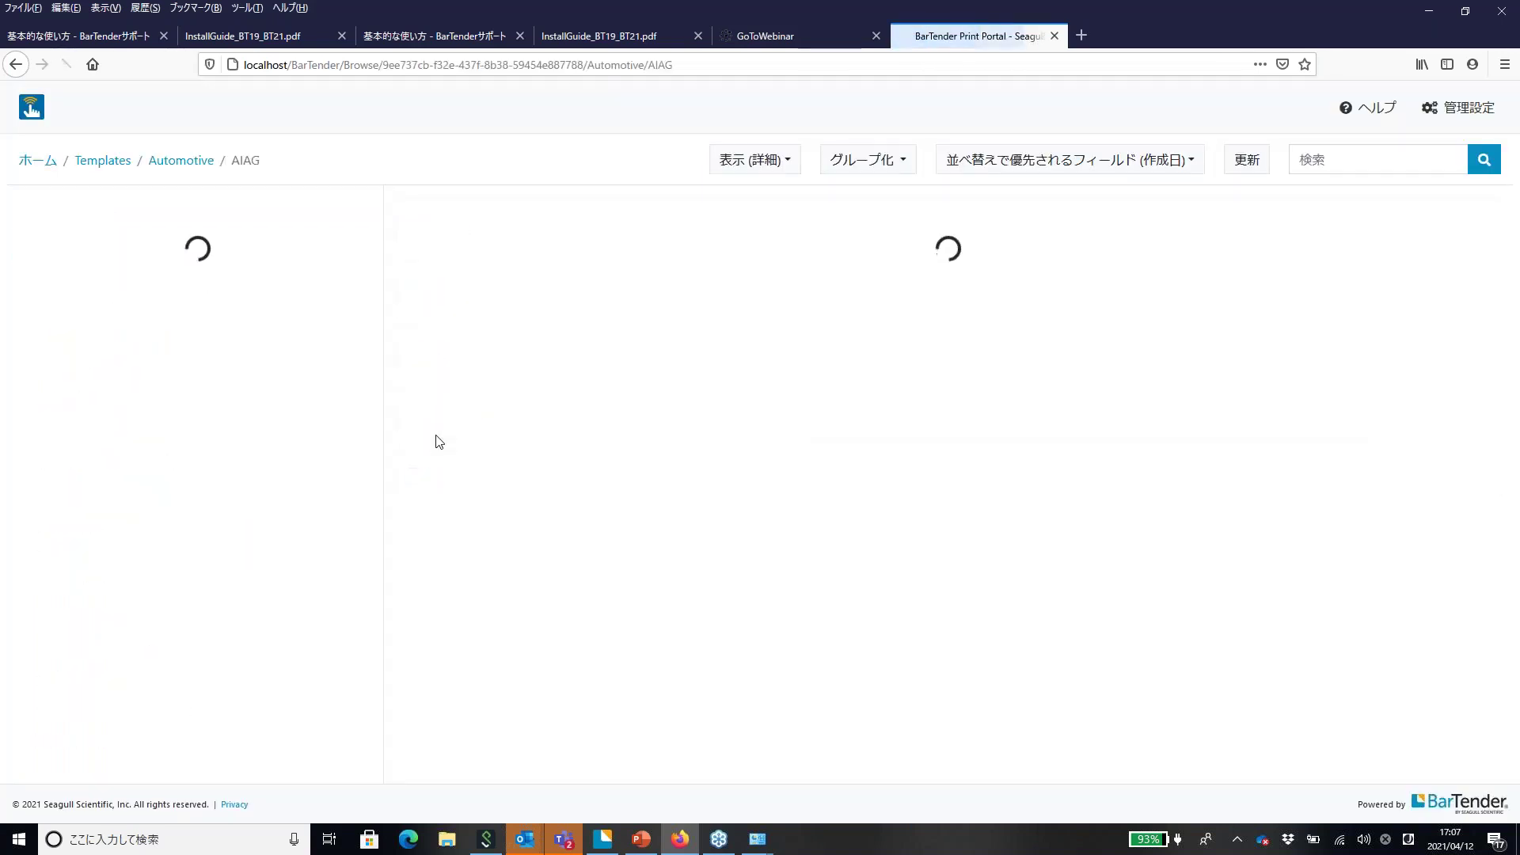
click(444, 288)
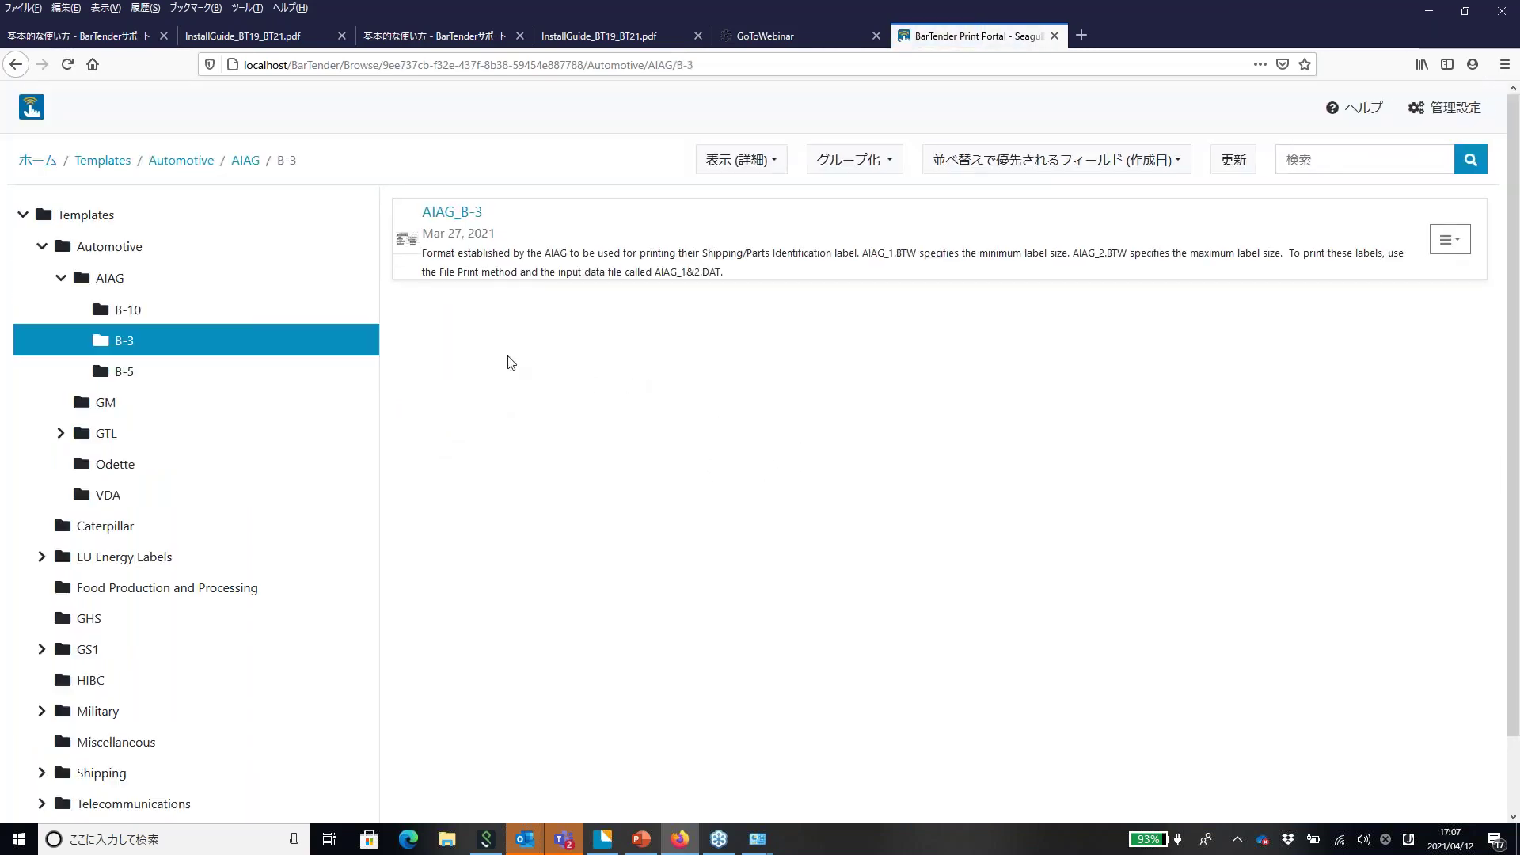
Switch the B-3 folder's display between icon (アイコン) and details (詳細) view, ending on icon view
click(771, 166)
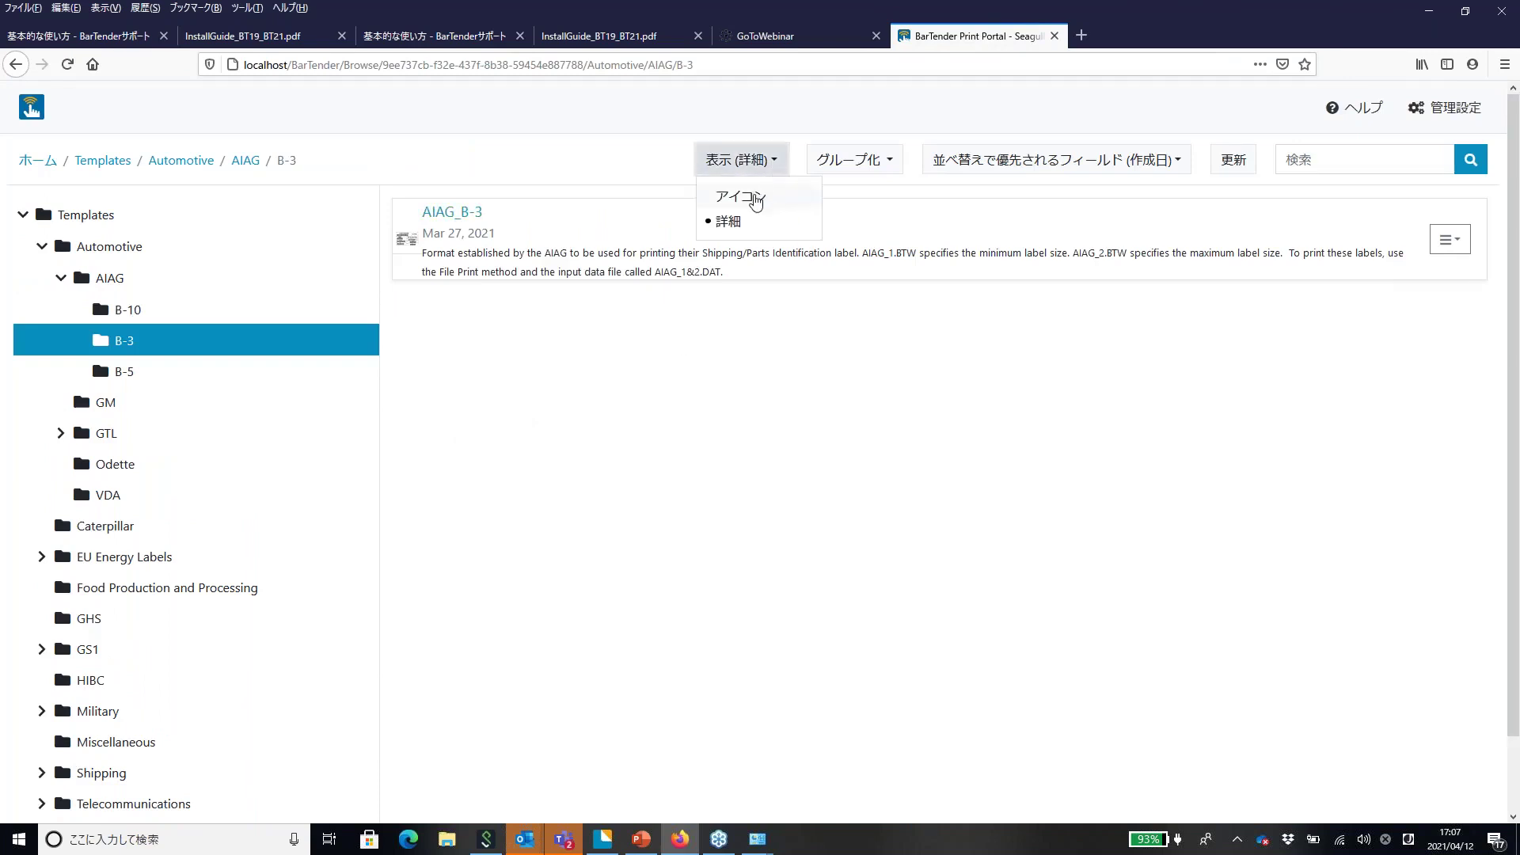
click(739, 198)
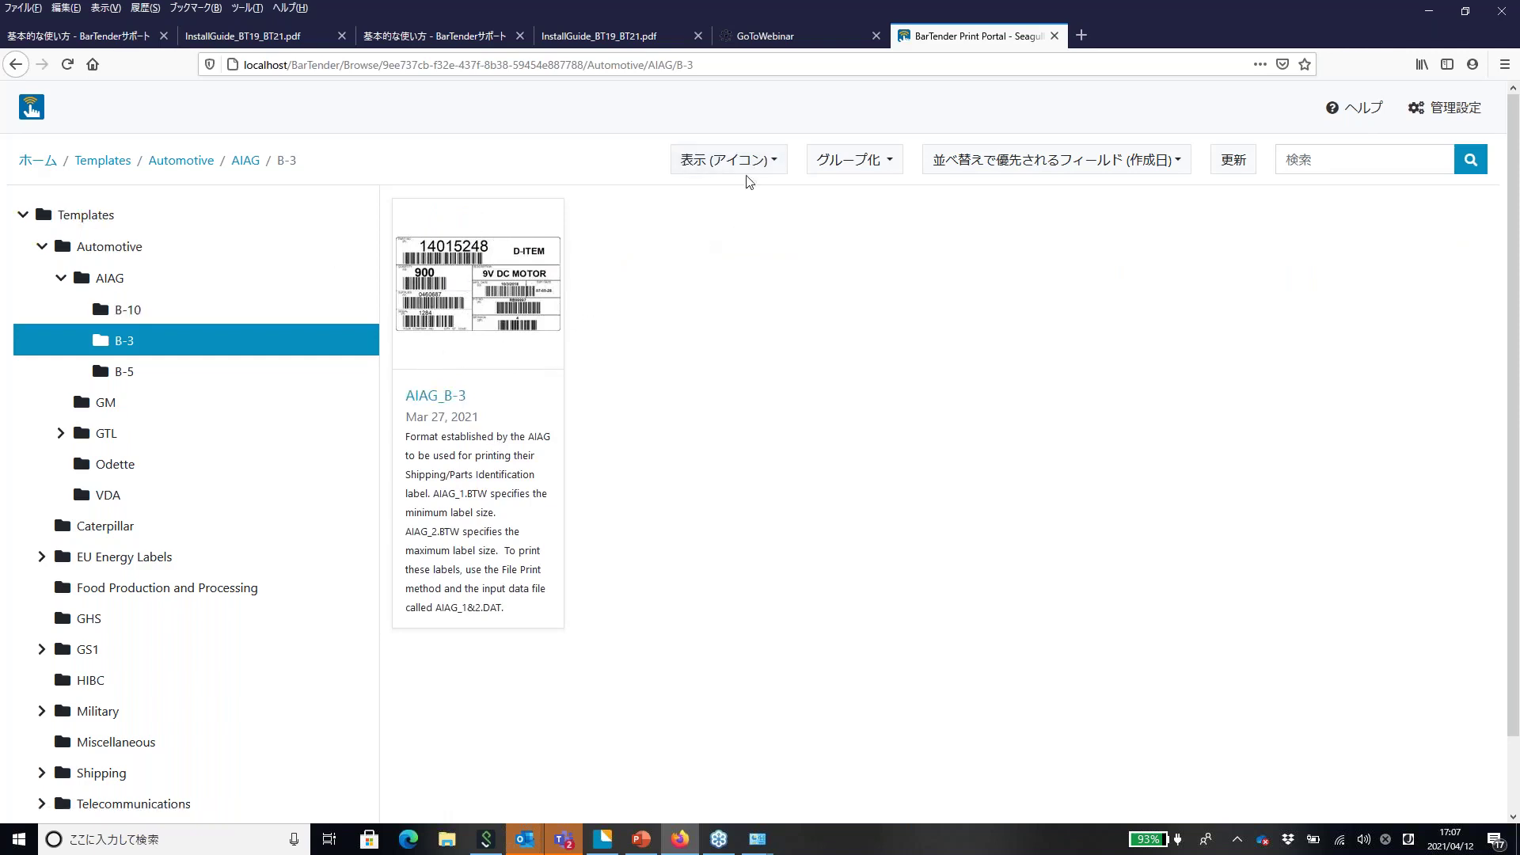
click(761, 162)
click(723, 222)
click(770, 163)
click(740, 197)
Open the Odette folder under Automotive and display its documents in details (詳細) view
click(107, 467)
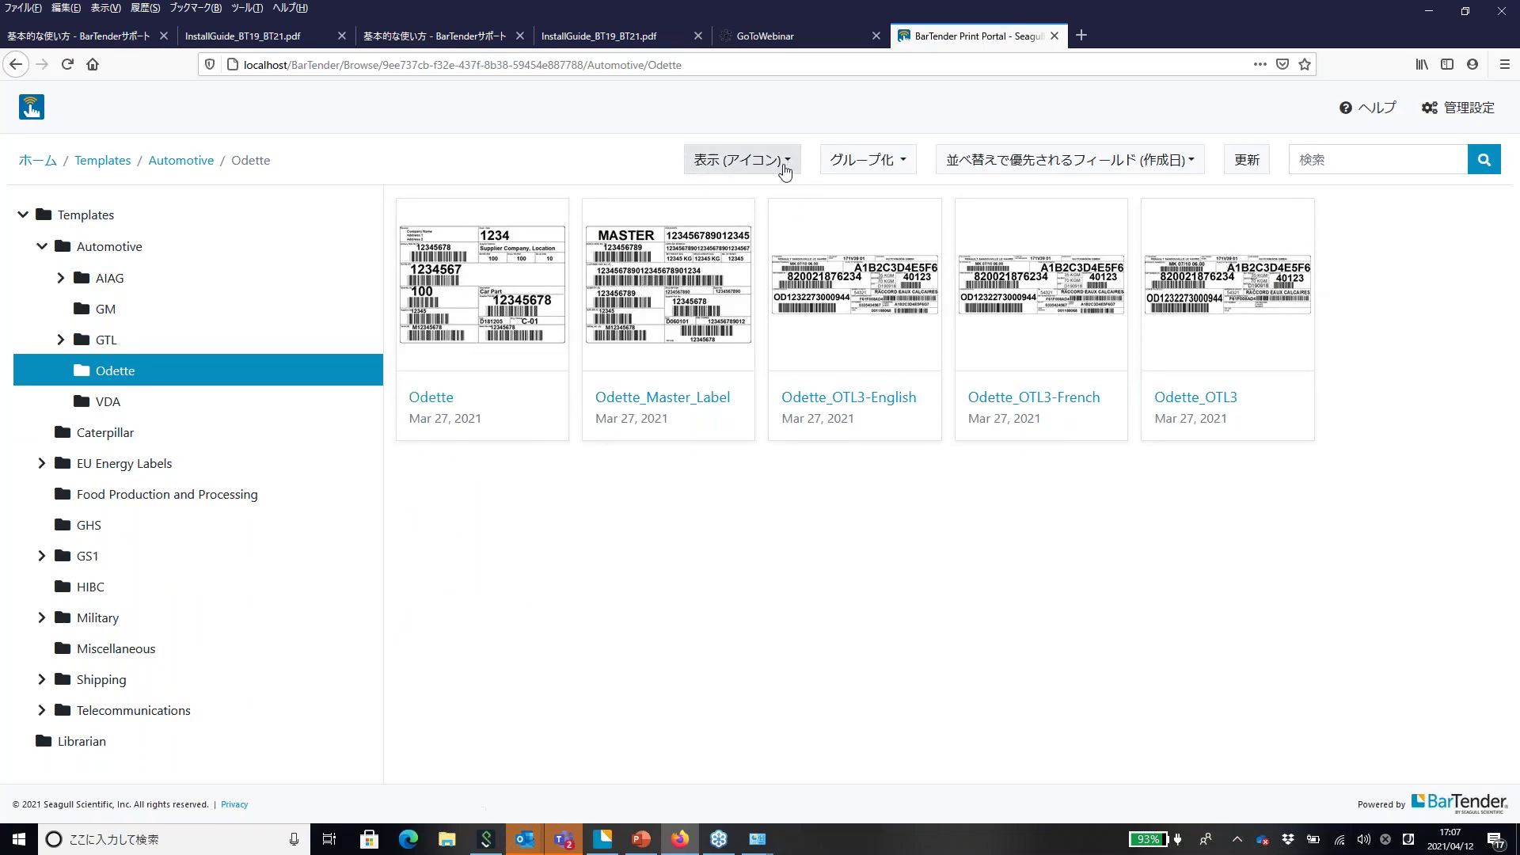
click(784, 161)
click(722, 218)
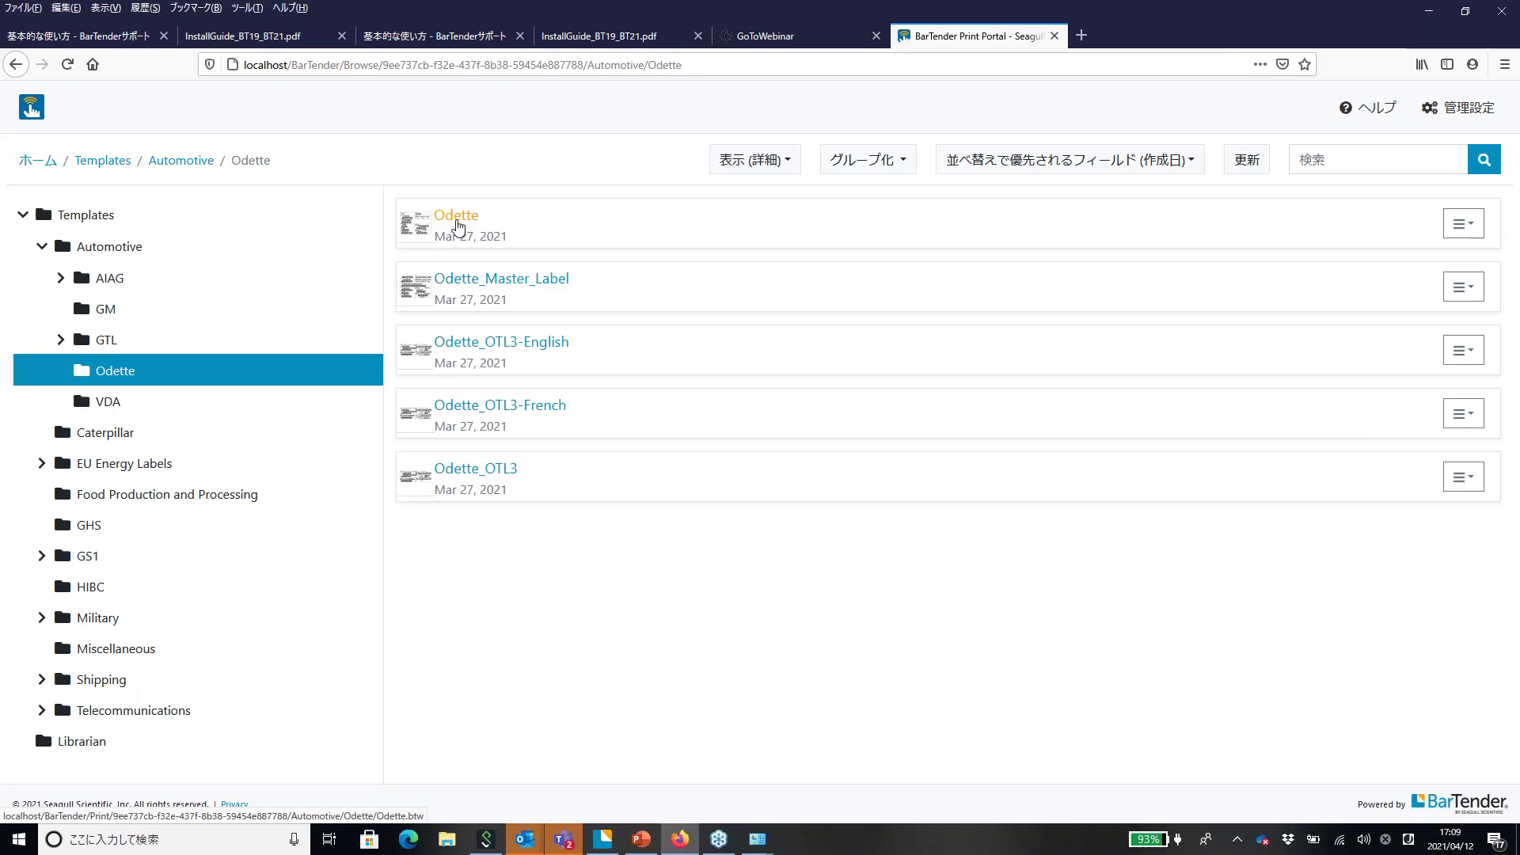
In the administration settings, add four new root folders below Librarian and remove the last two of them
click(1472, 116)
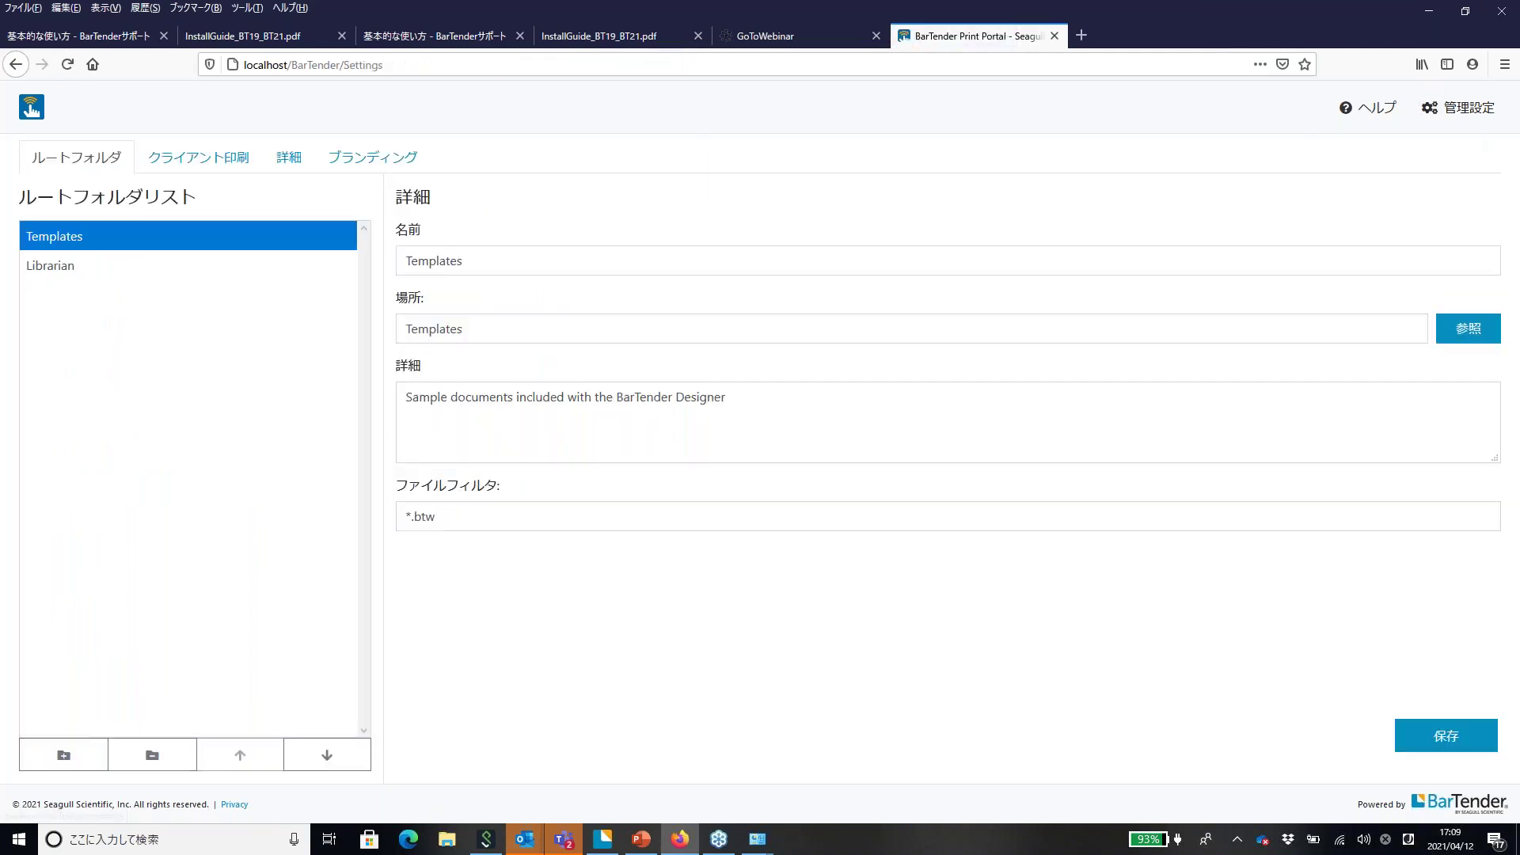
click(63, 274)
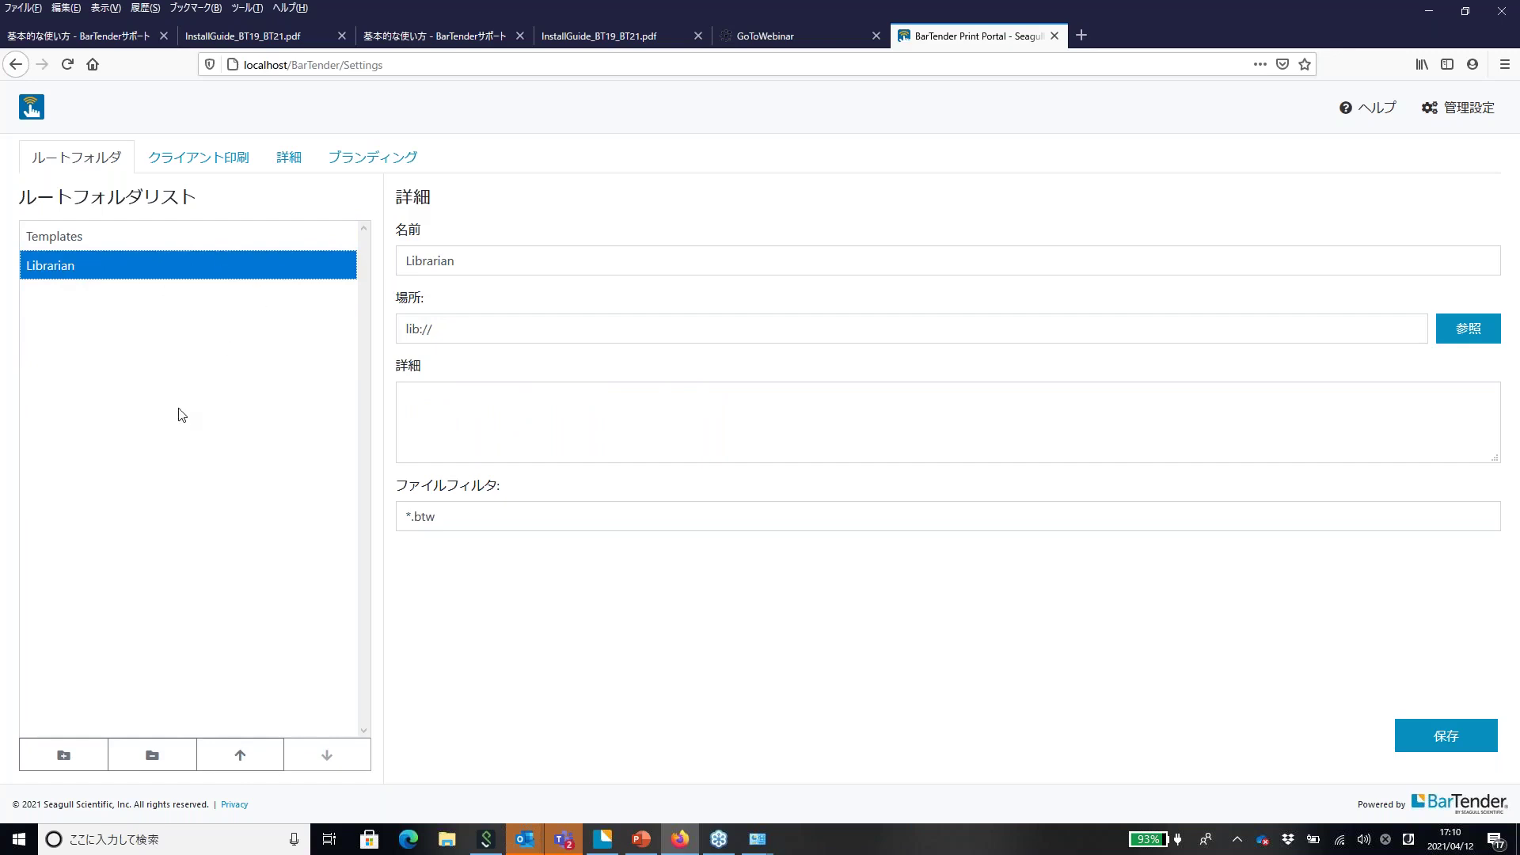
click(64, 762)
click(64, 762)
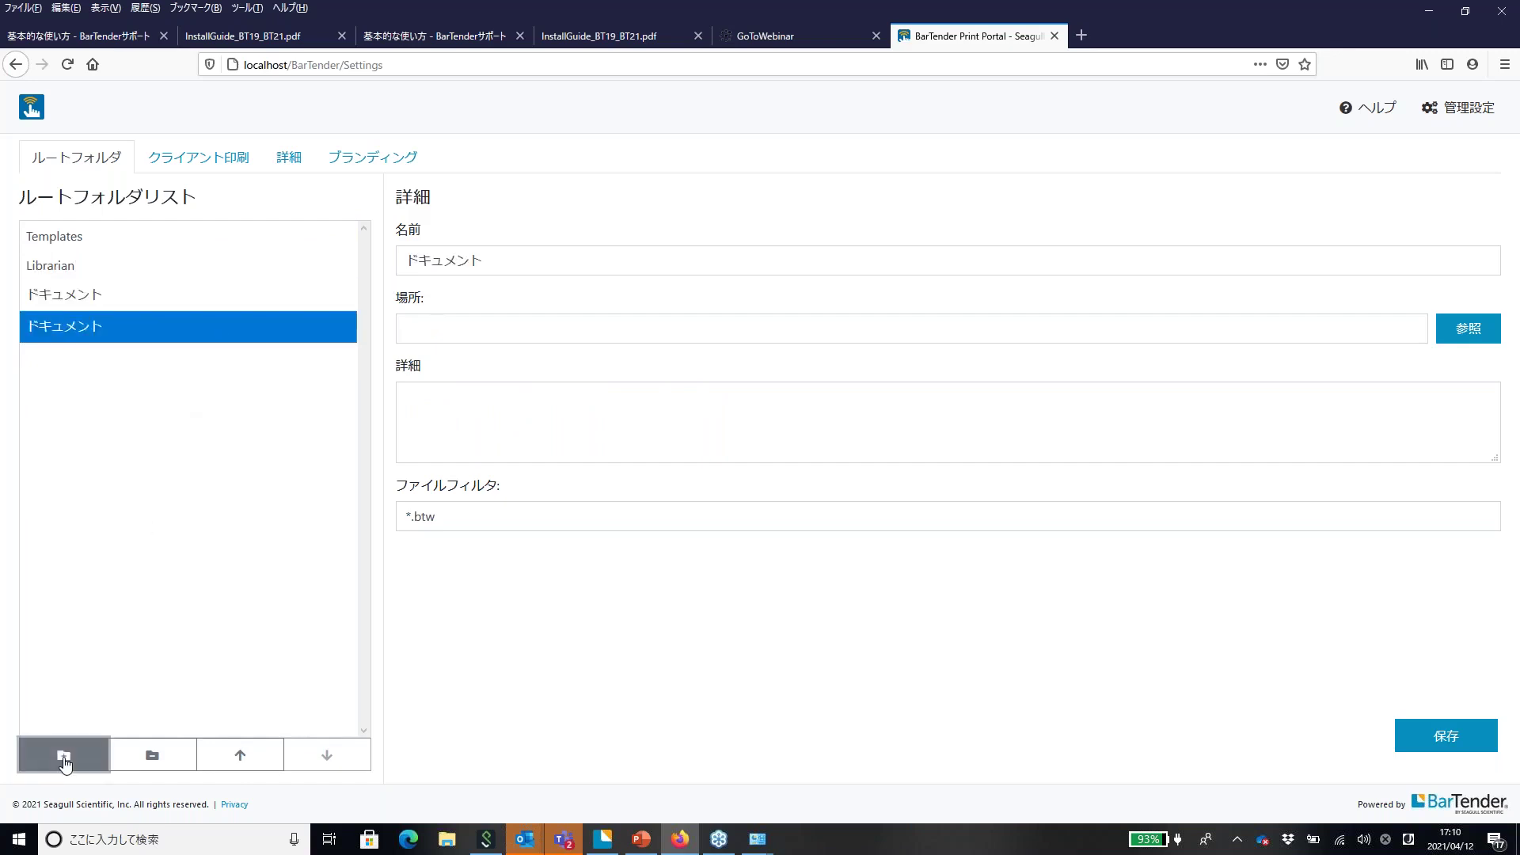
click(64, 762)
click(64, 761)
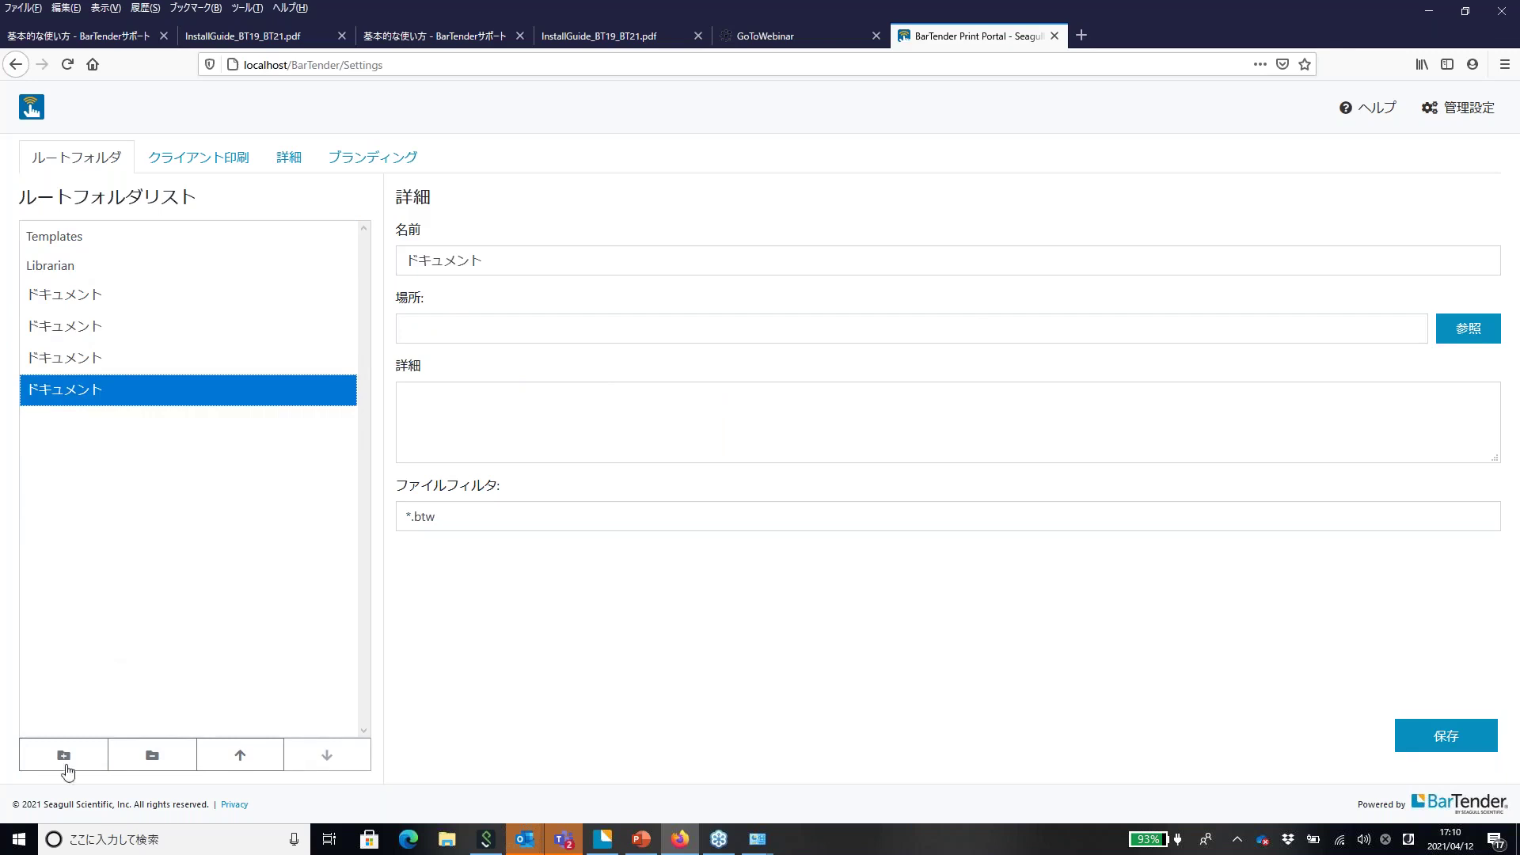
click(150, 756)
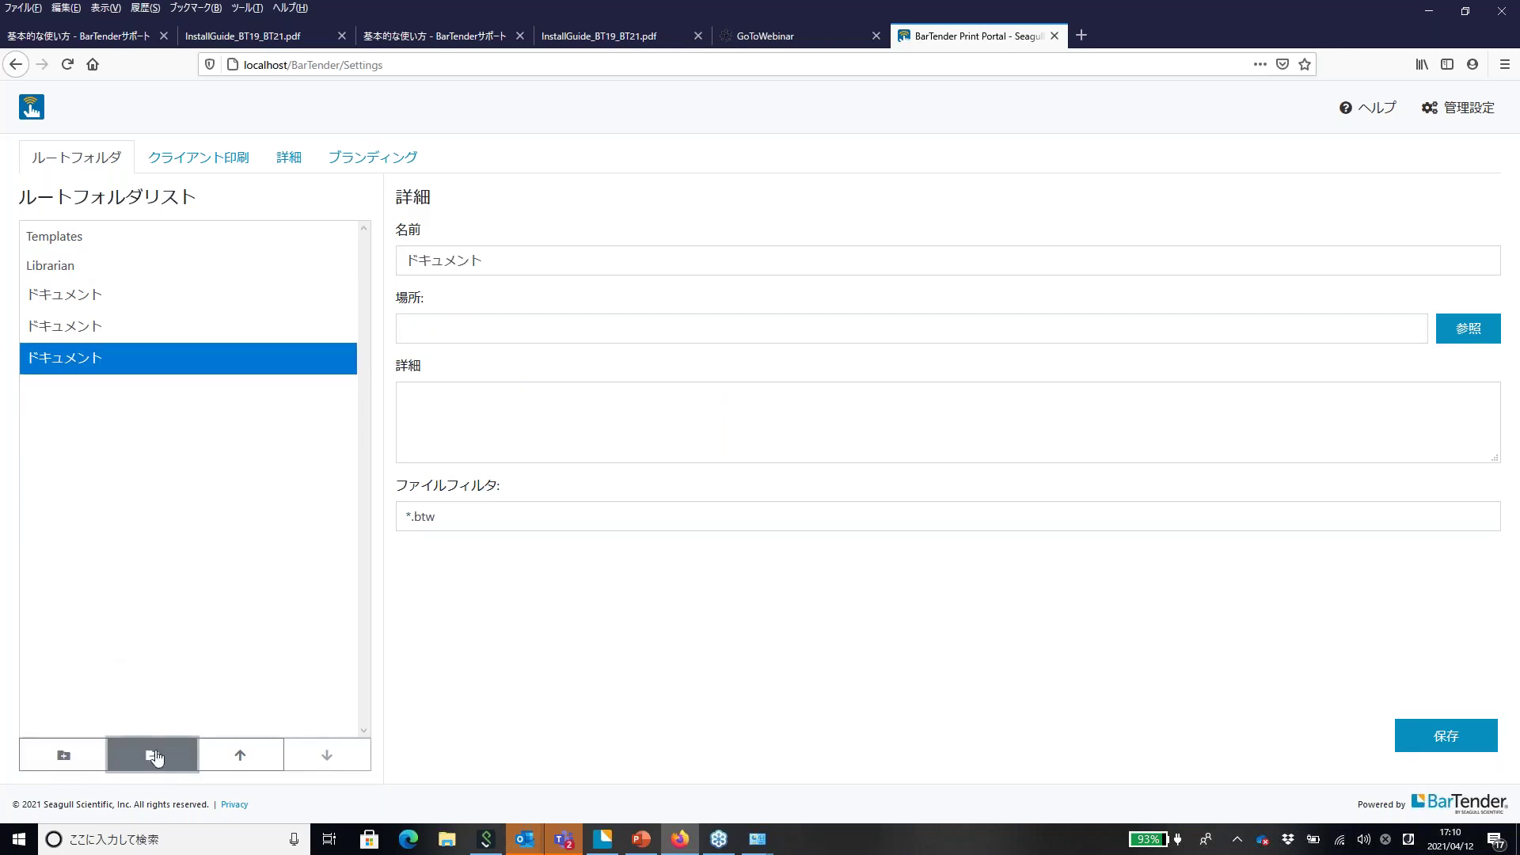
click(156, 758)
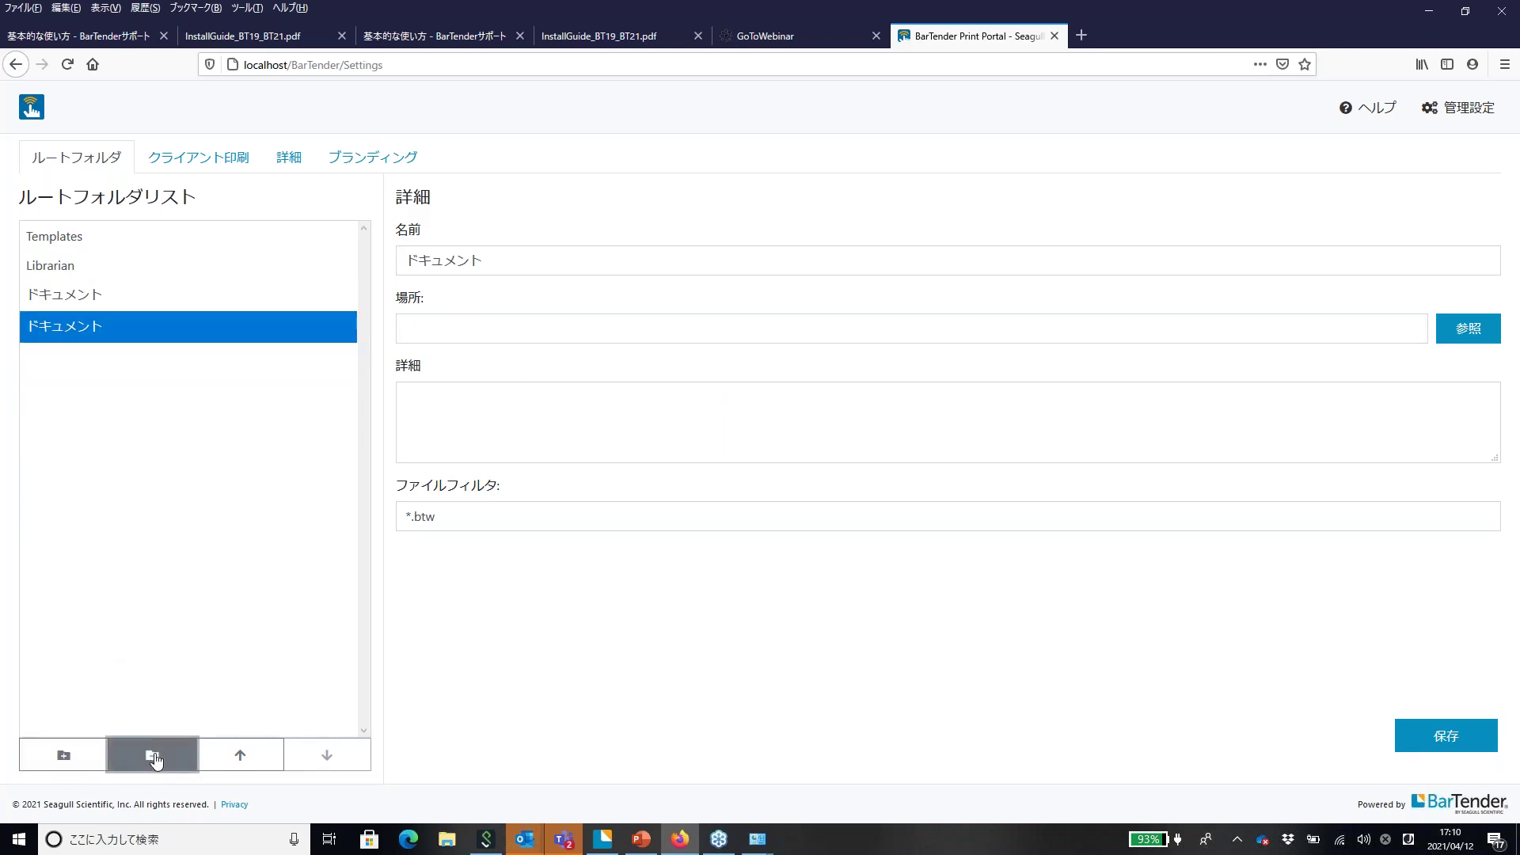
Set the first new root folder's location to Templates/GHS and save the root folder settings
click(115, 297)
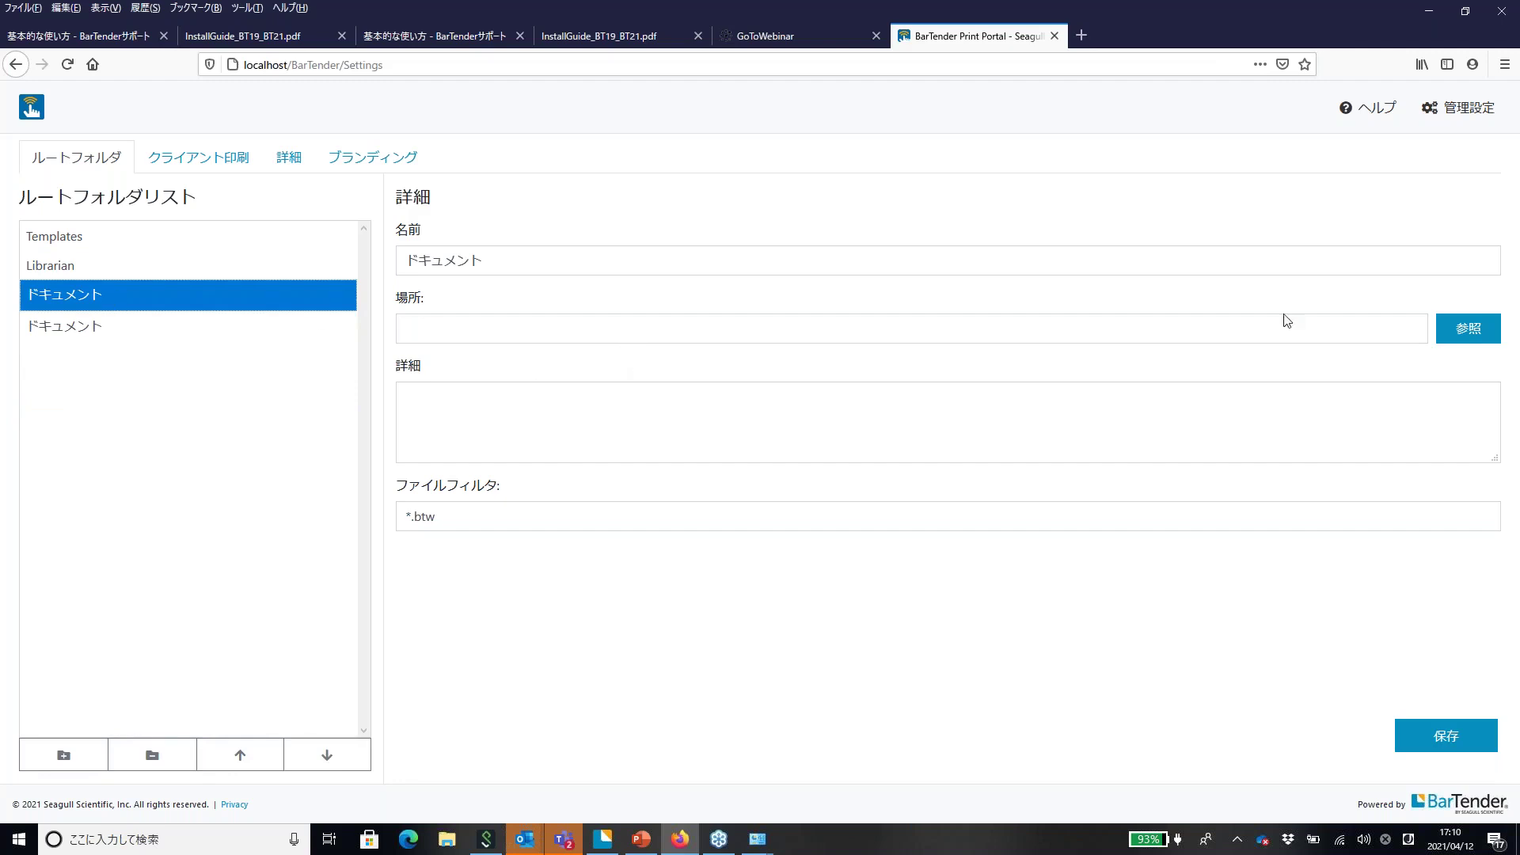
click(1317, 457)
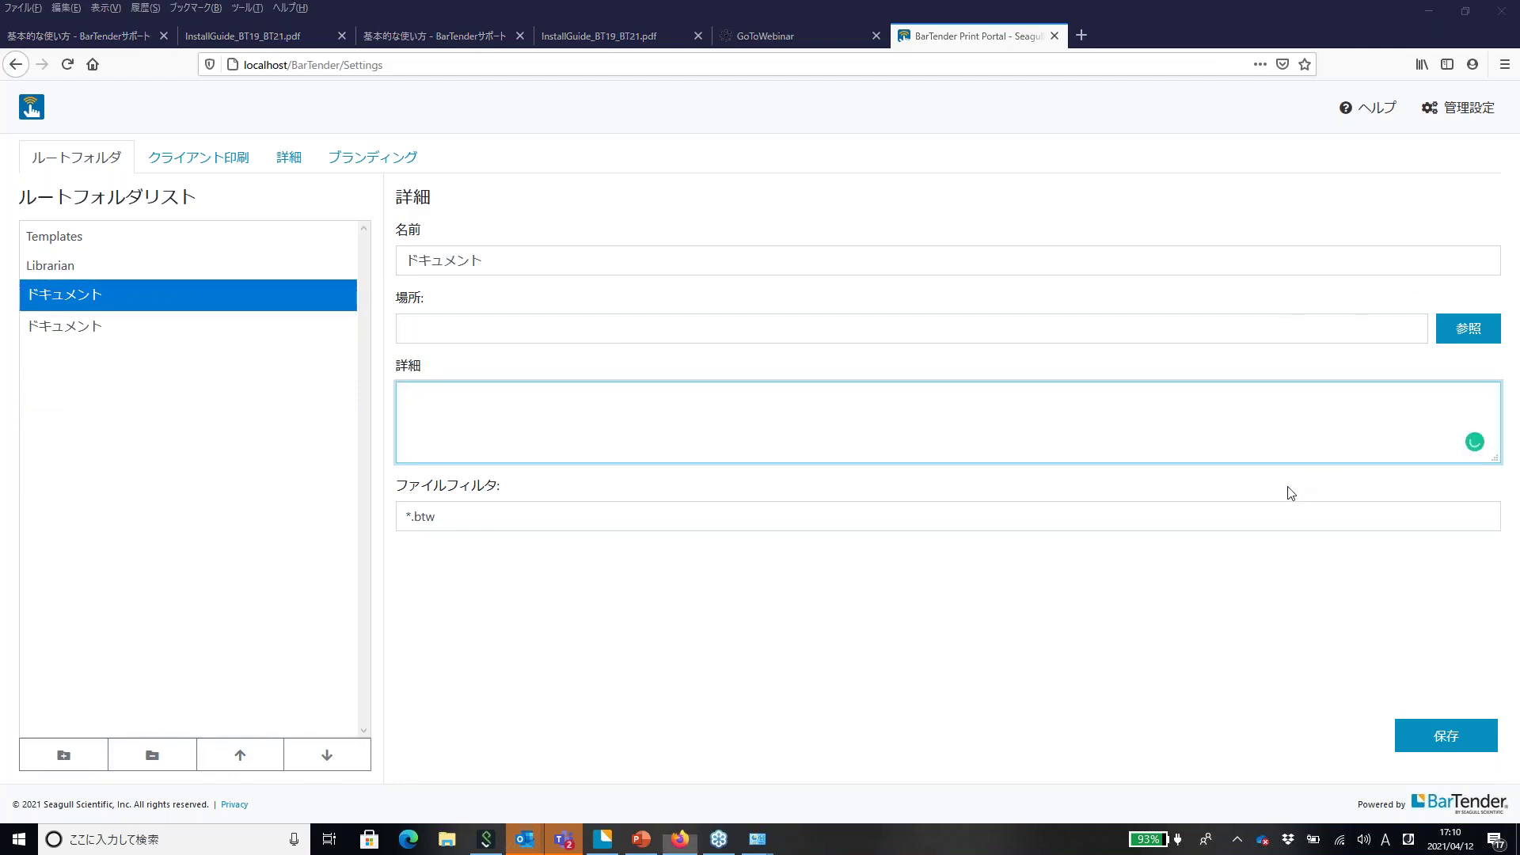
click(1469, 328)
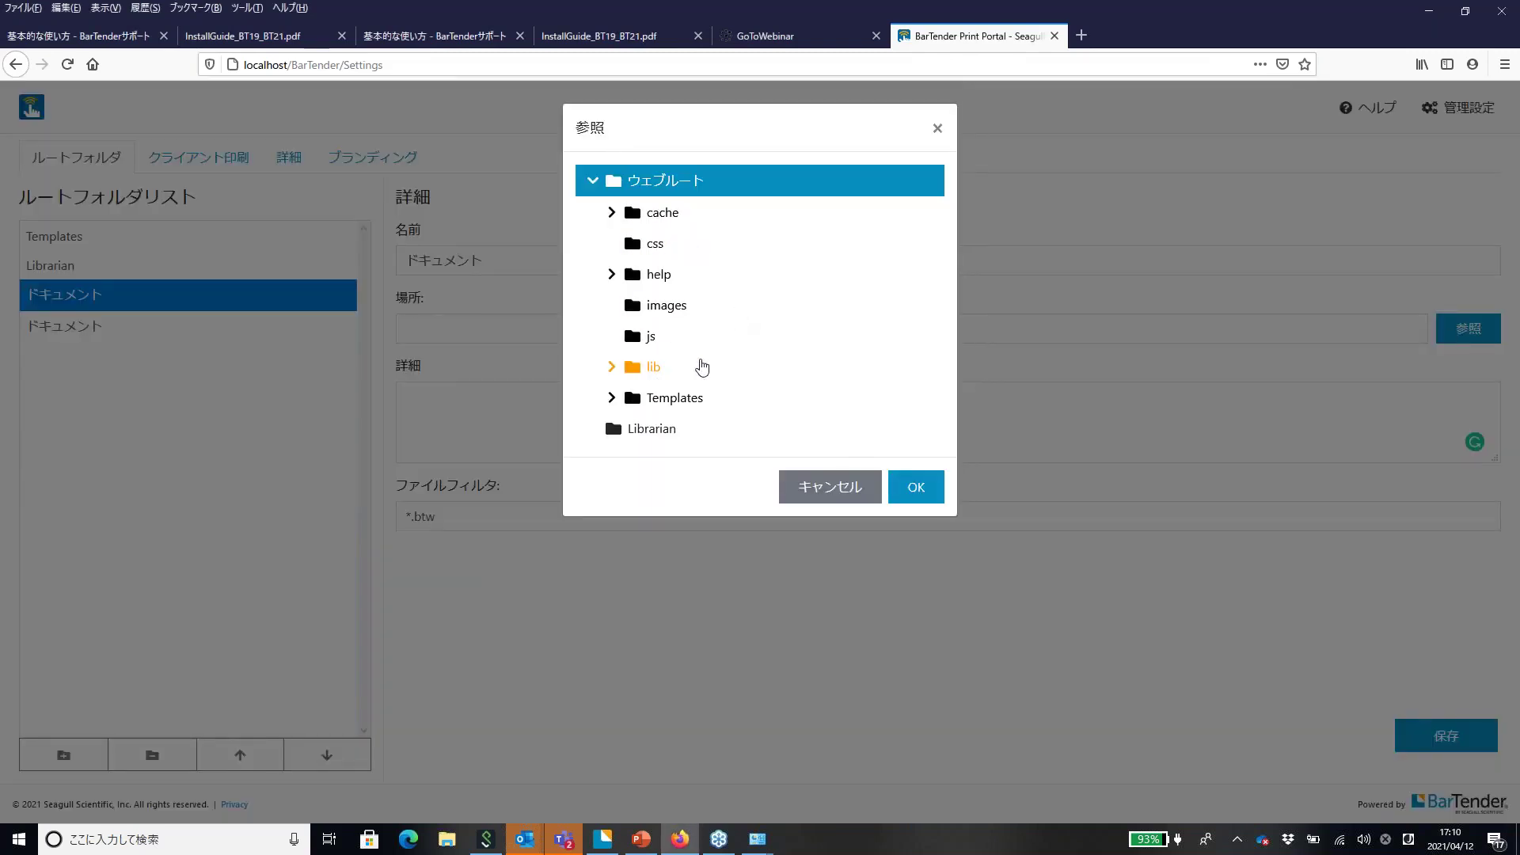
click(692, 400)
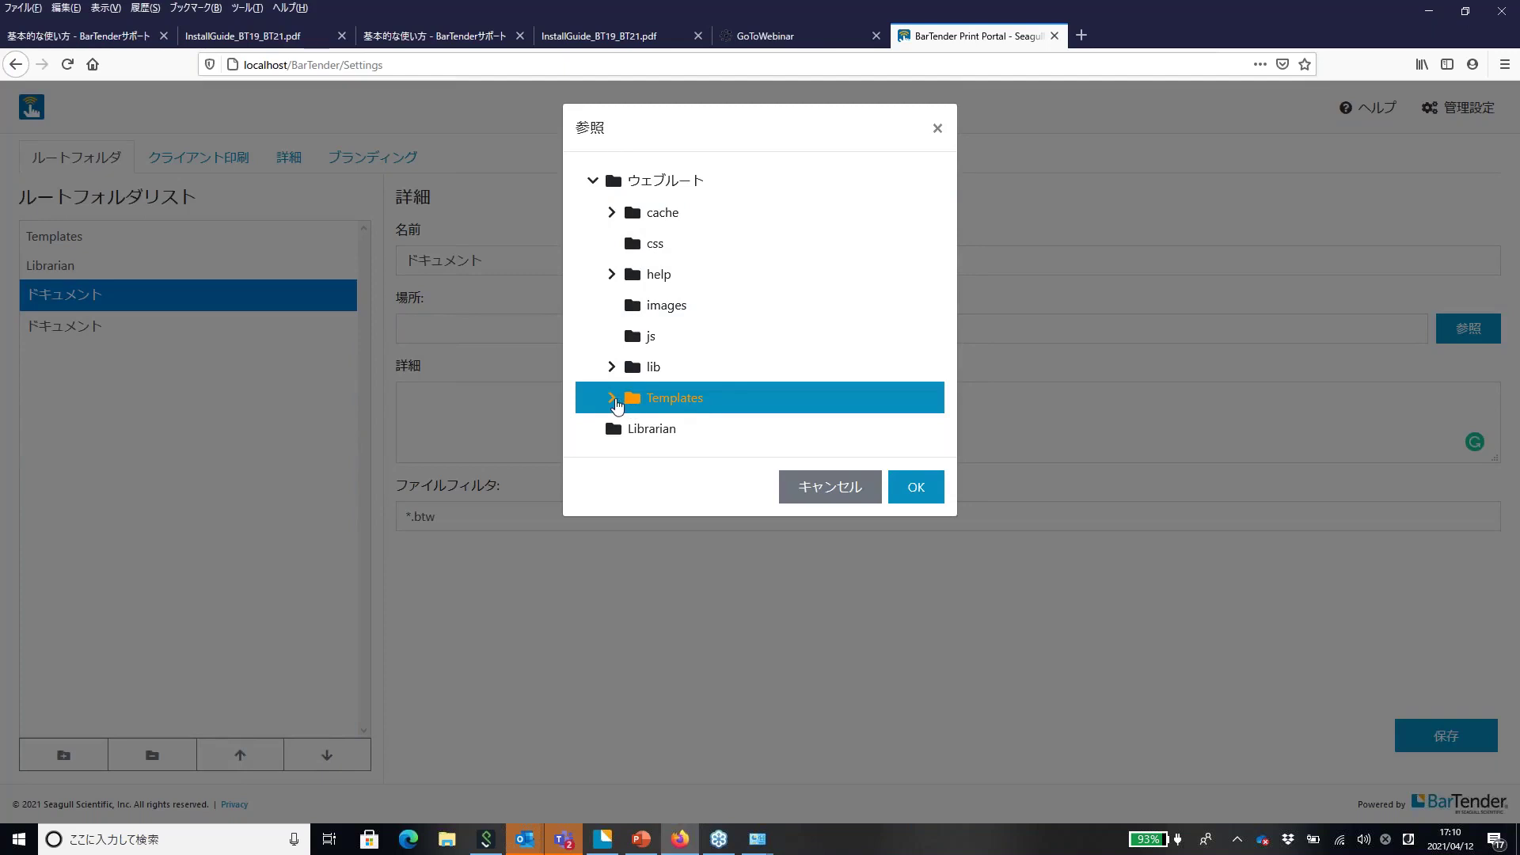
click(611, 398)
scroll(681, 428, down, 3)
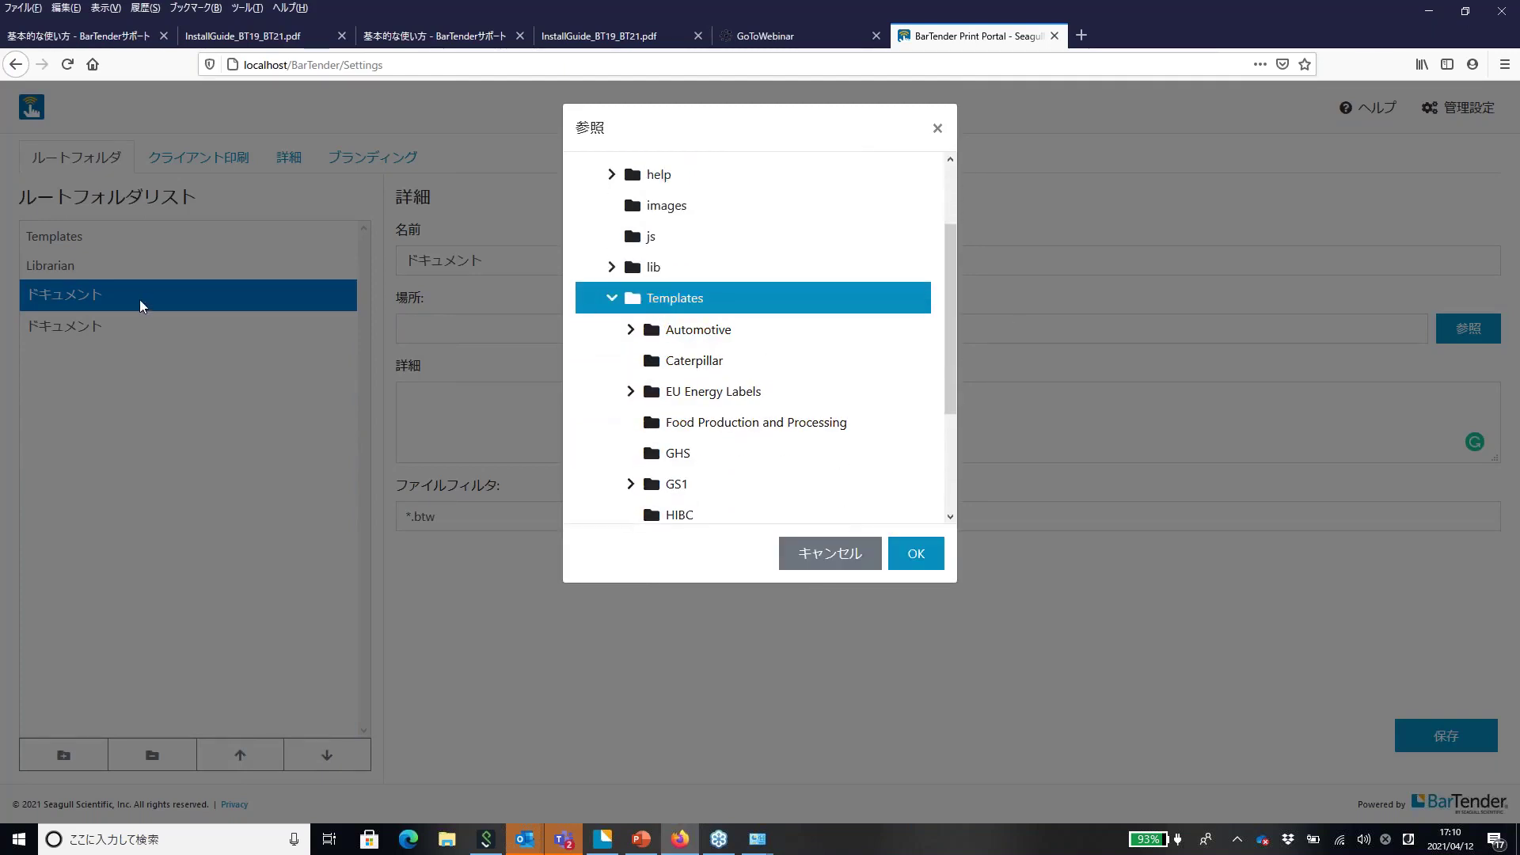
click(678, 453)
click(916, 554)
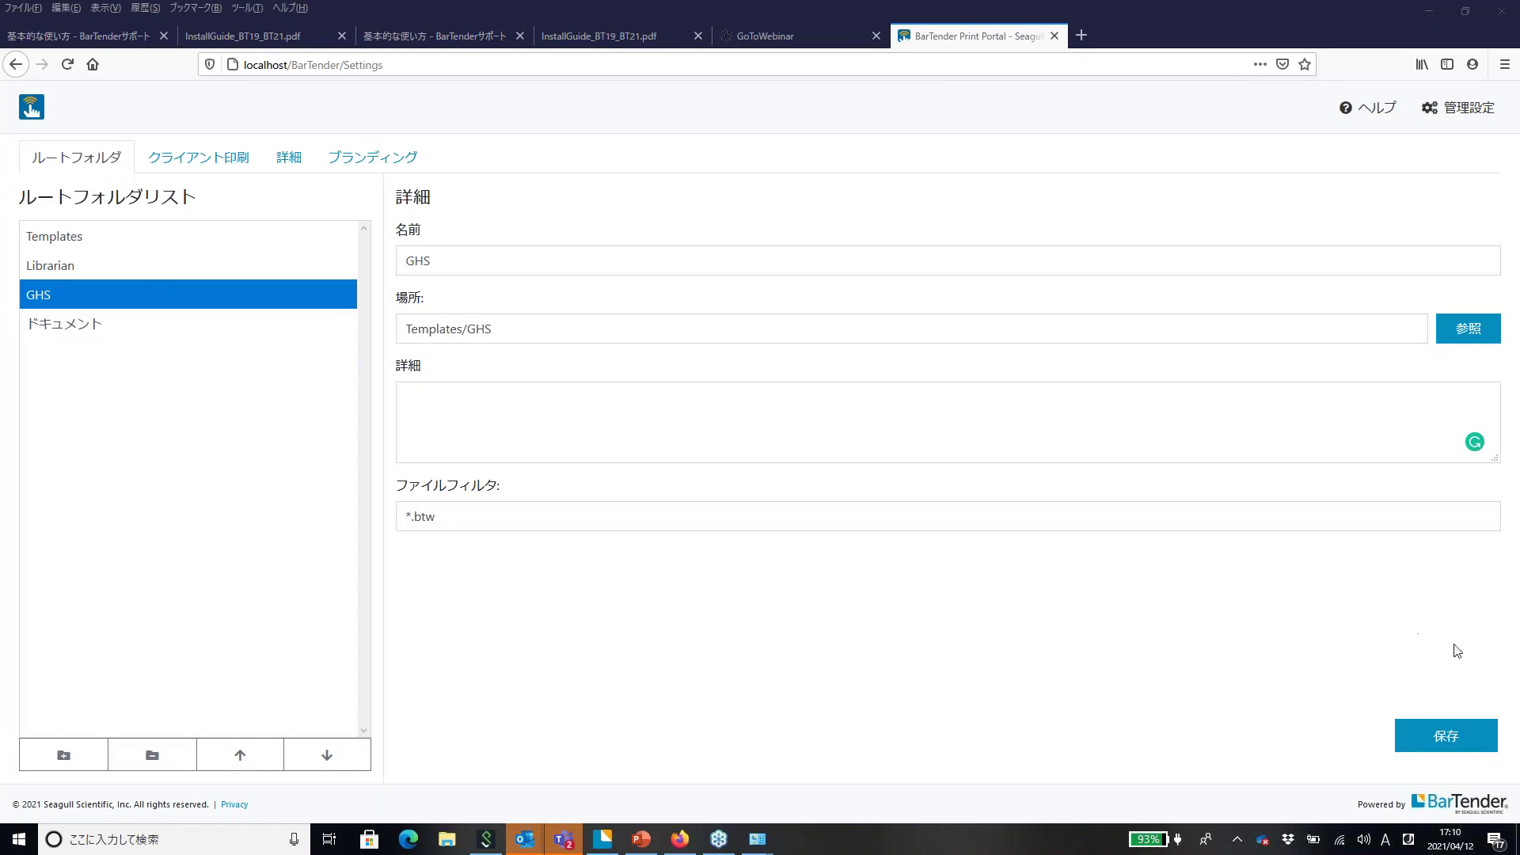
click(1442, 743)
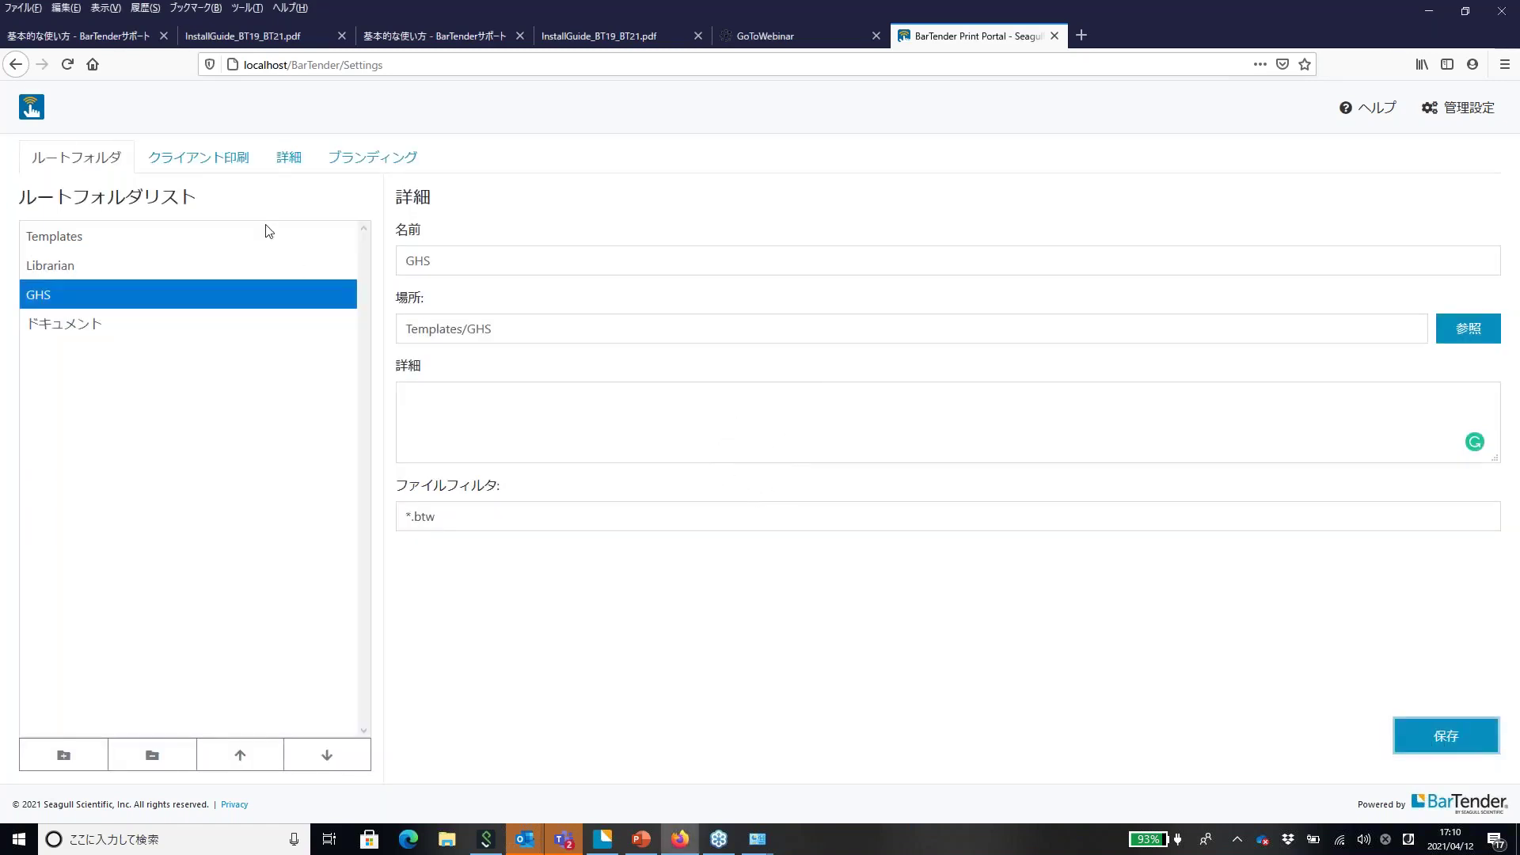
Return to the portal home and compare the GHS root folder's contents with the GHS folder under Templates
click(31, 108)
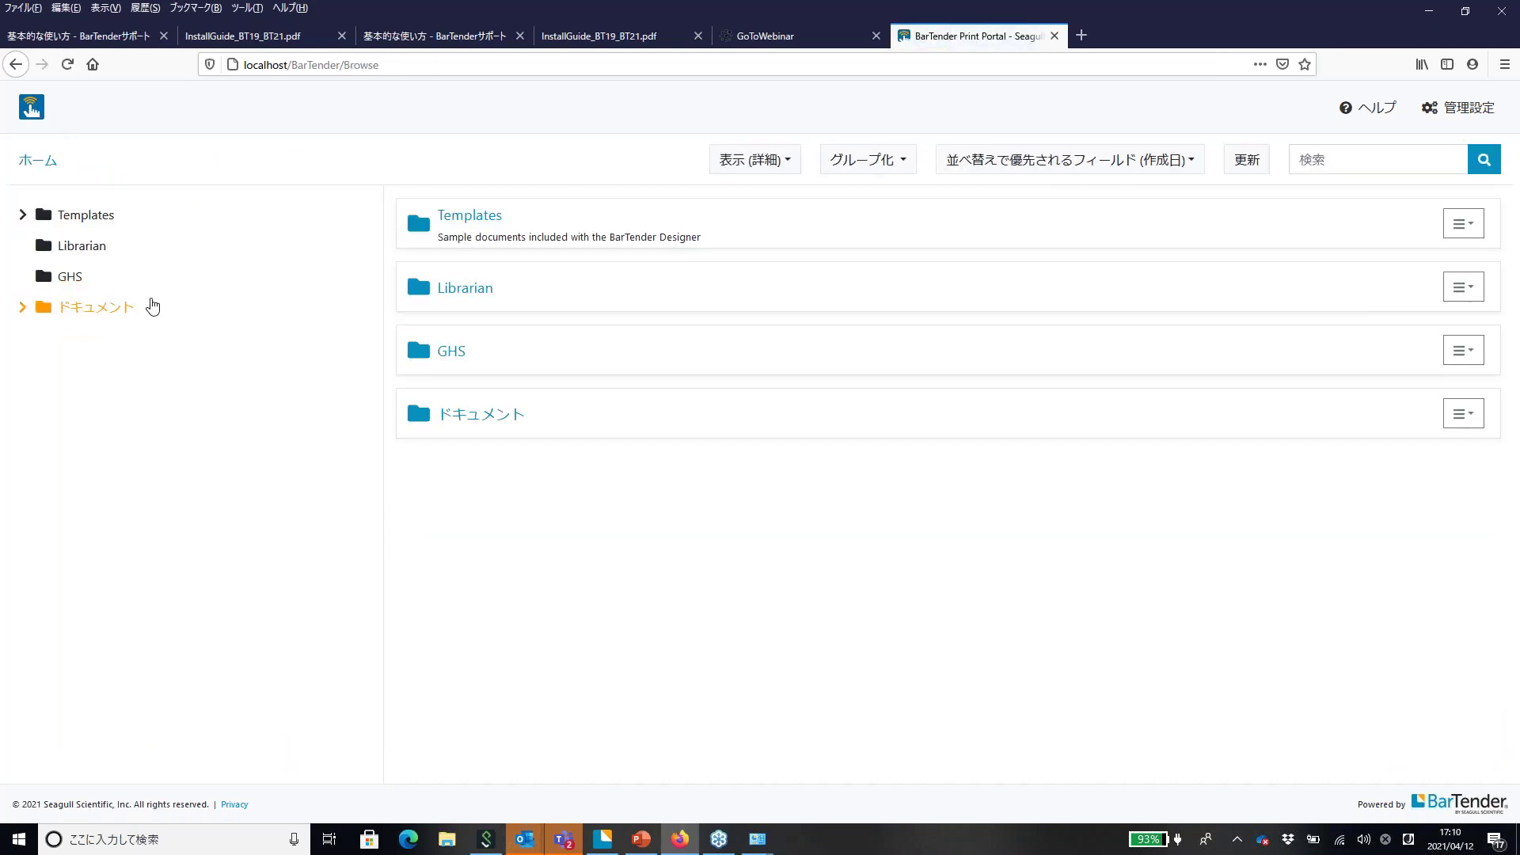
click(77, 280)
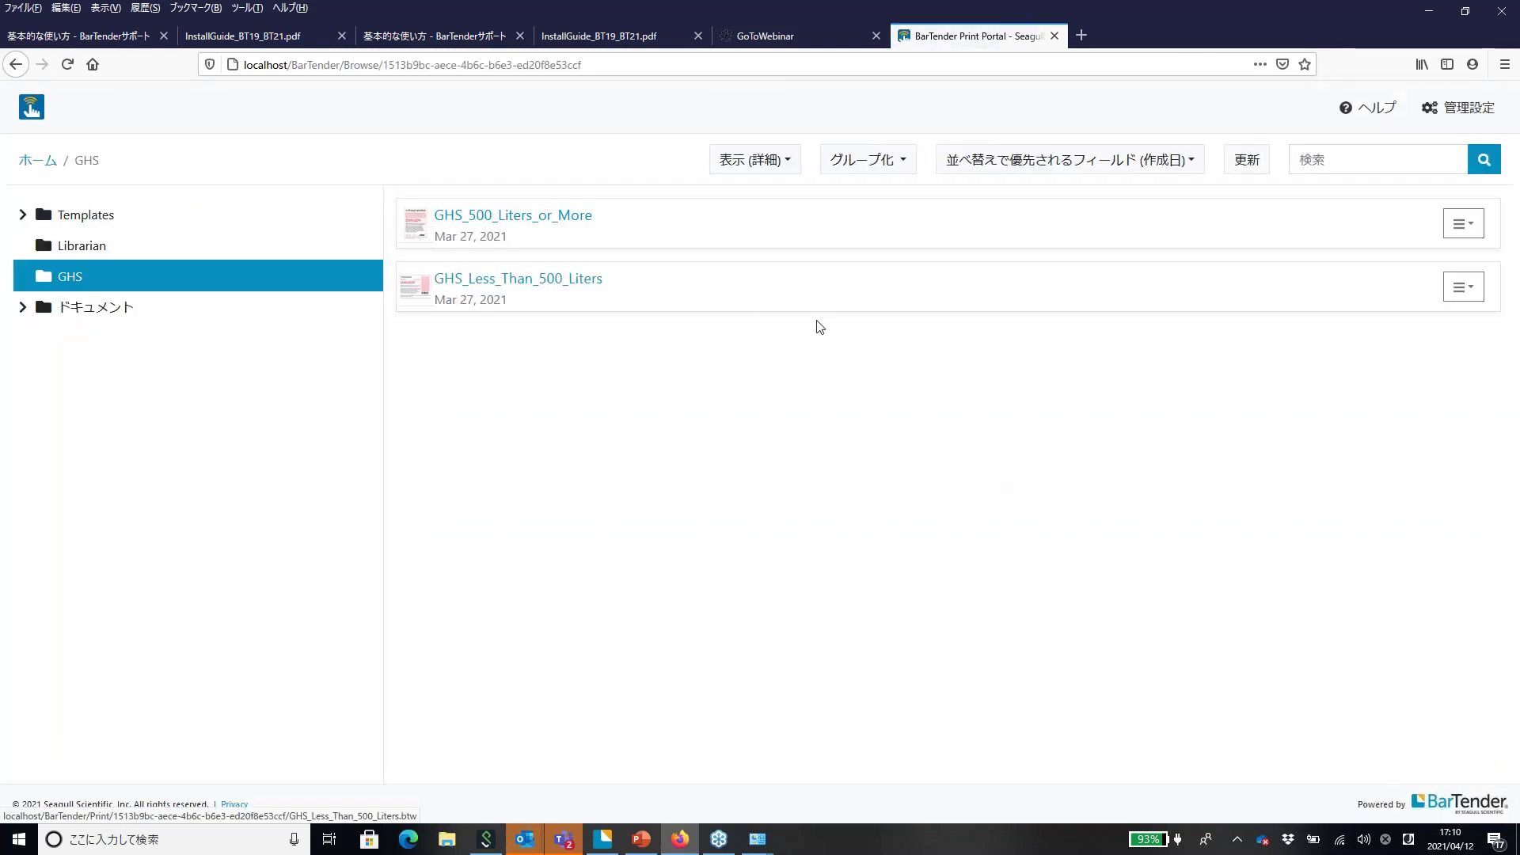
click(23, 218)
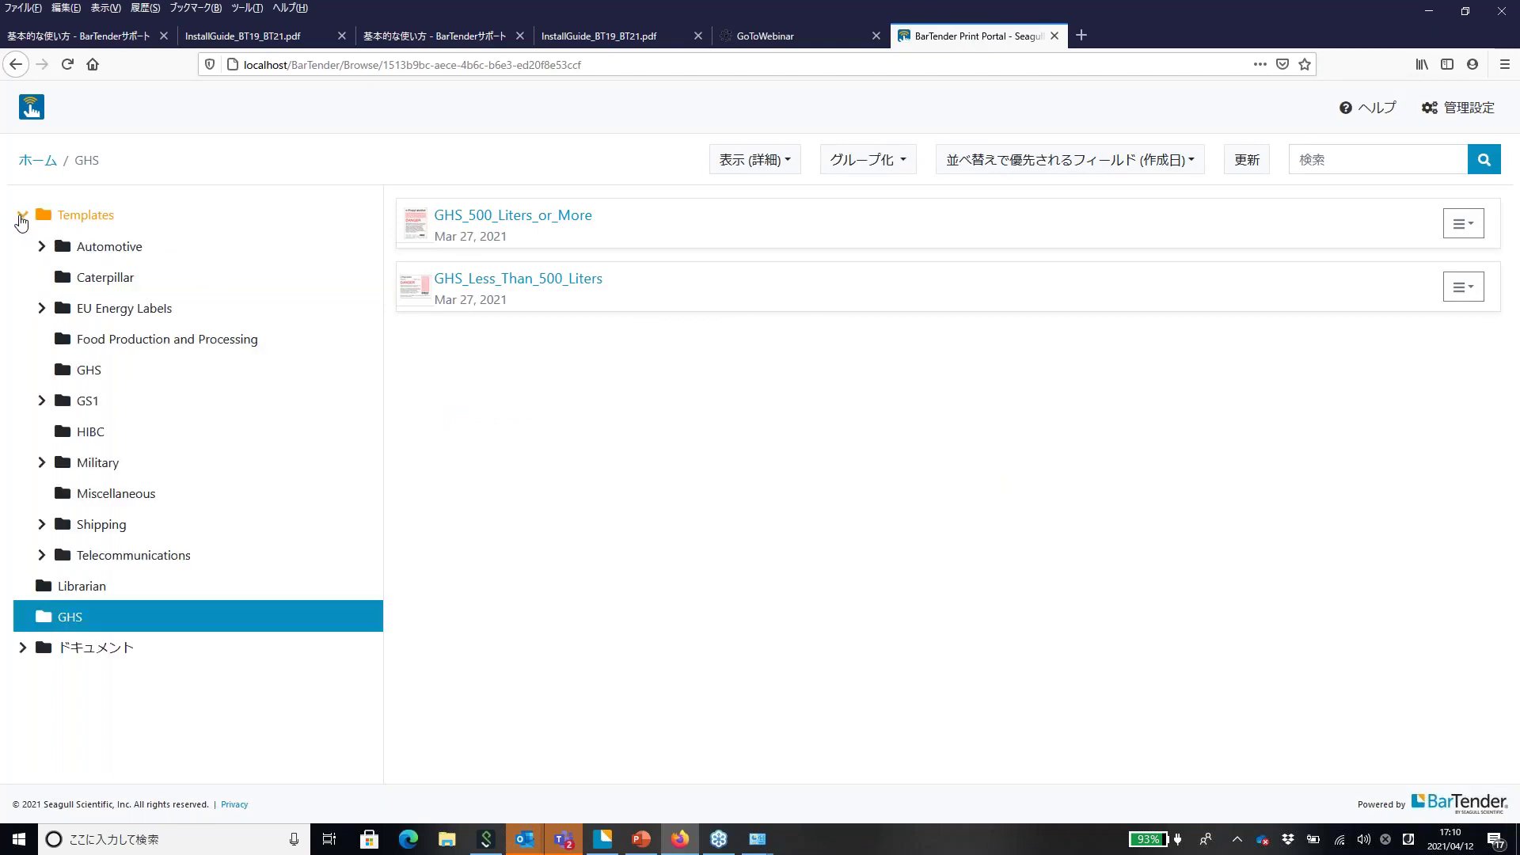
click(102, 378)
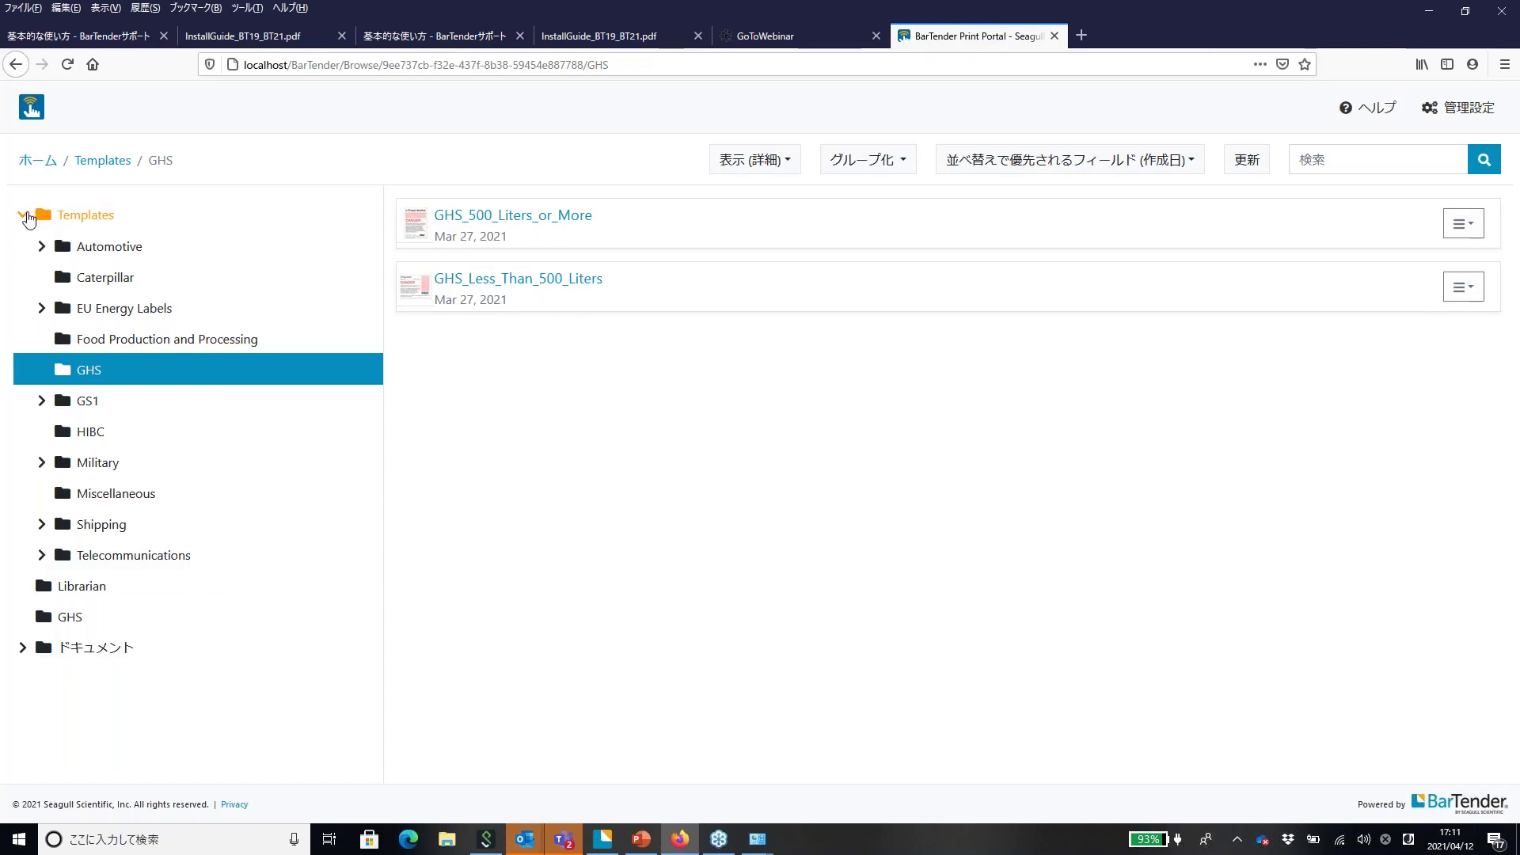
click(26, 216)
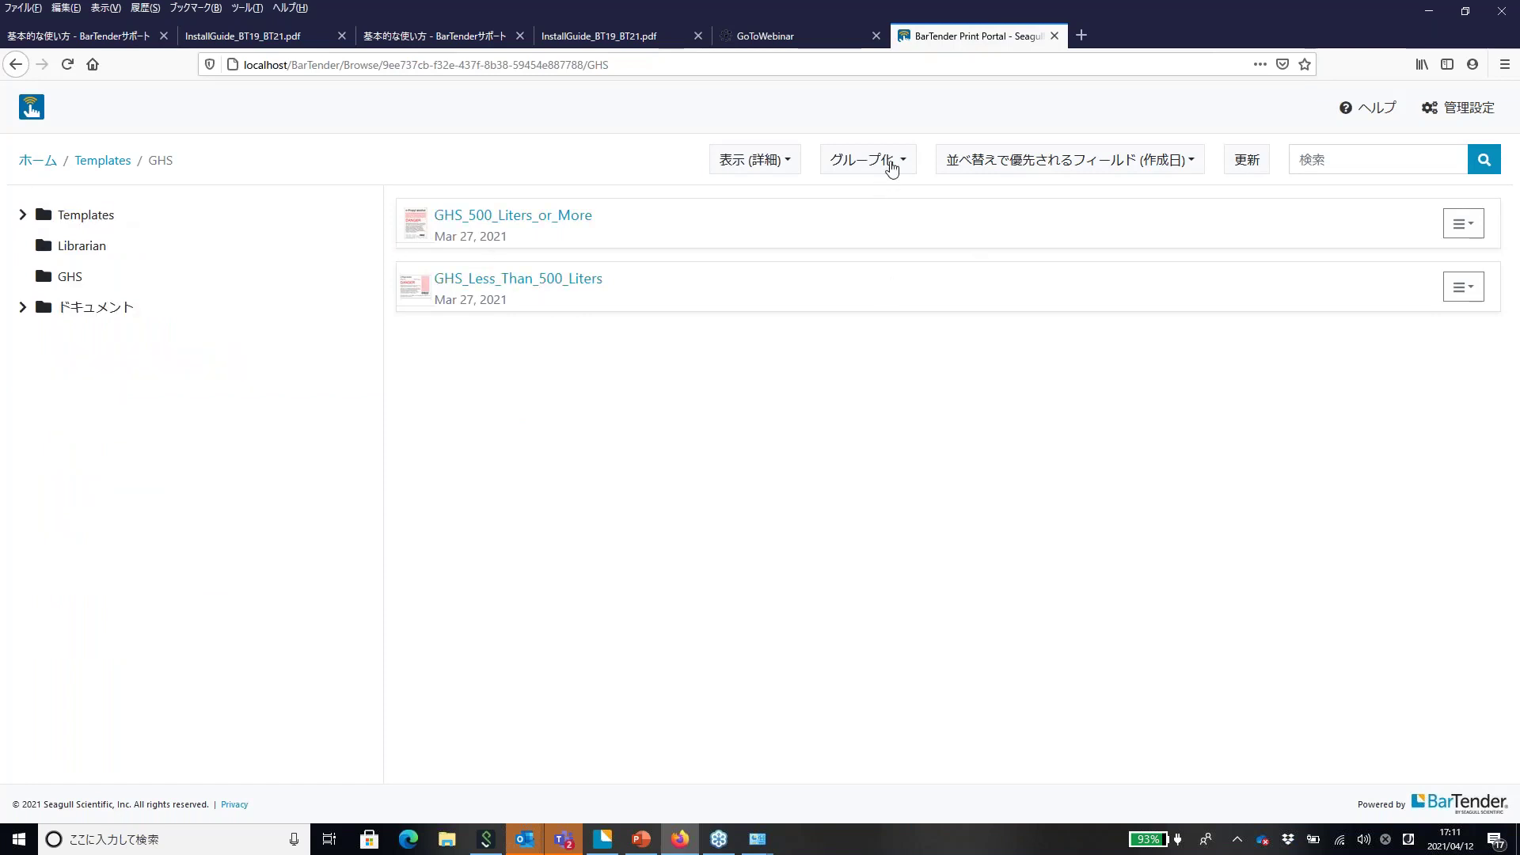
Look over the grouping options, open the Templates folder and show its sort field options
click(892, 168)
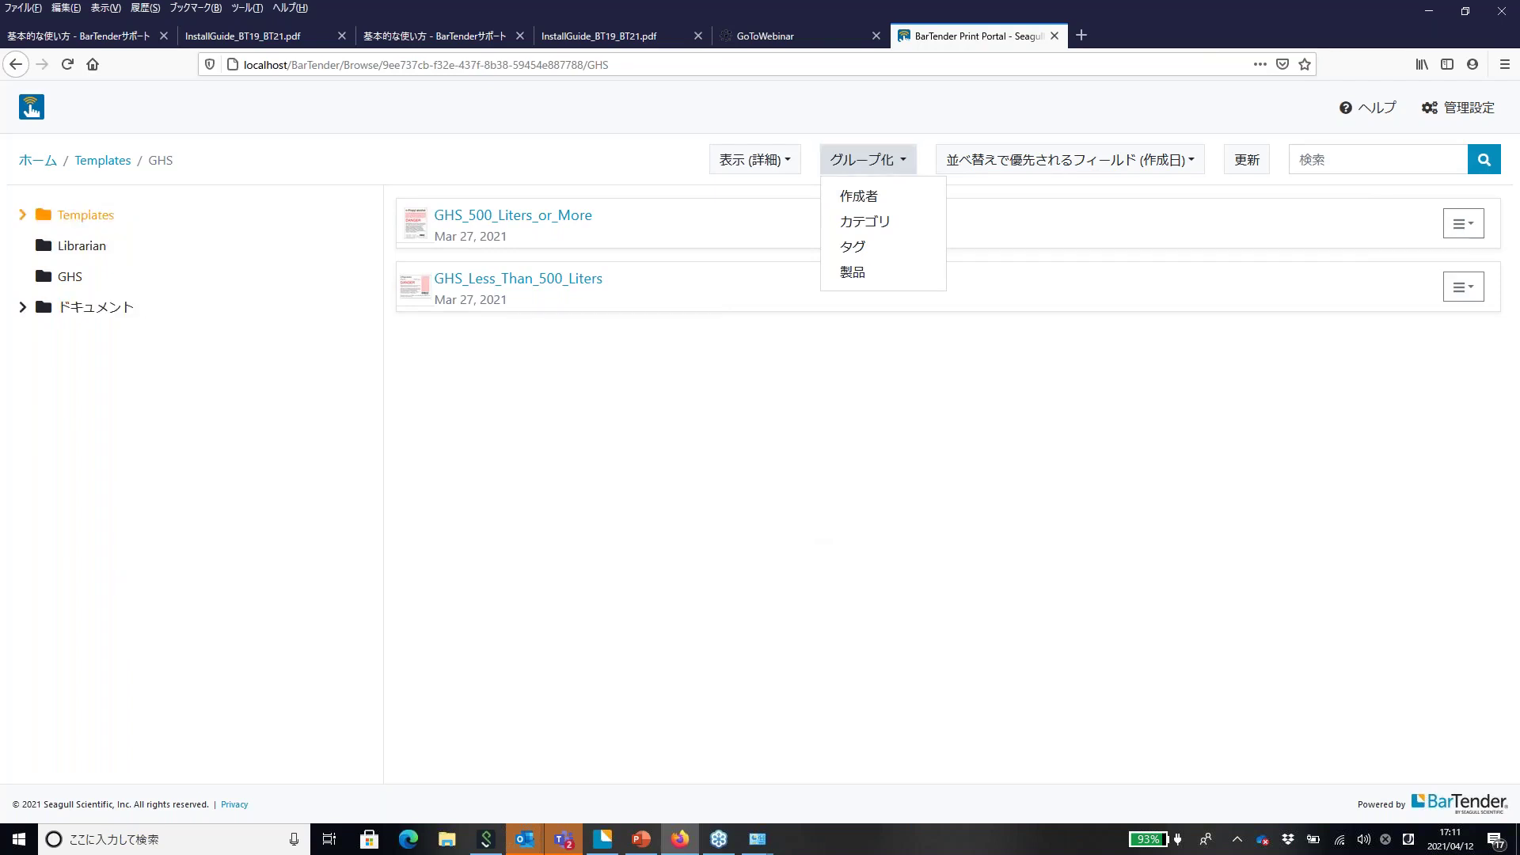
click(111, 218)
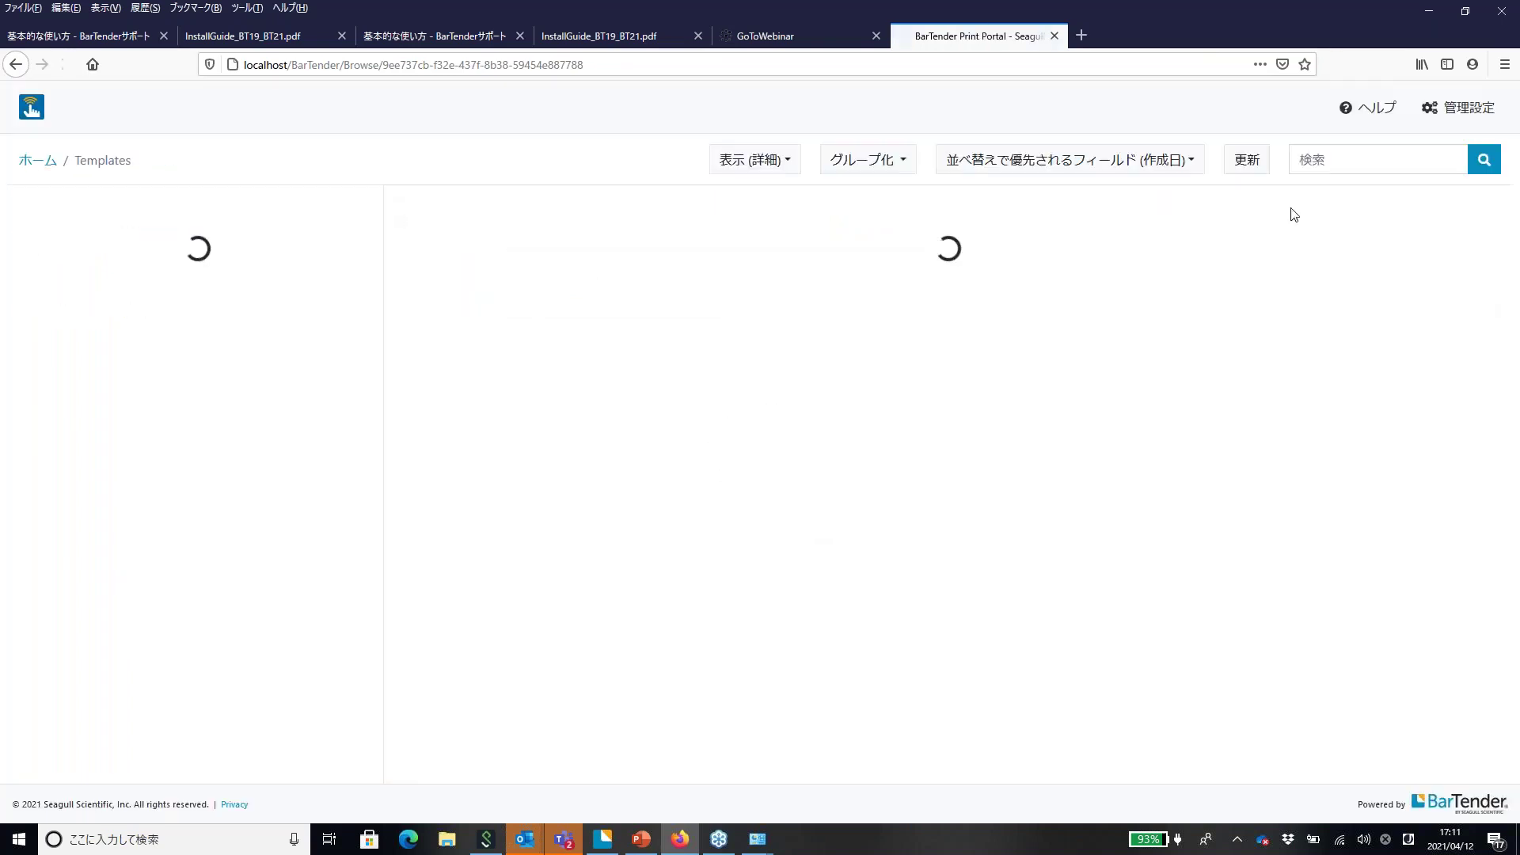
click(1334, 160)
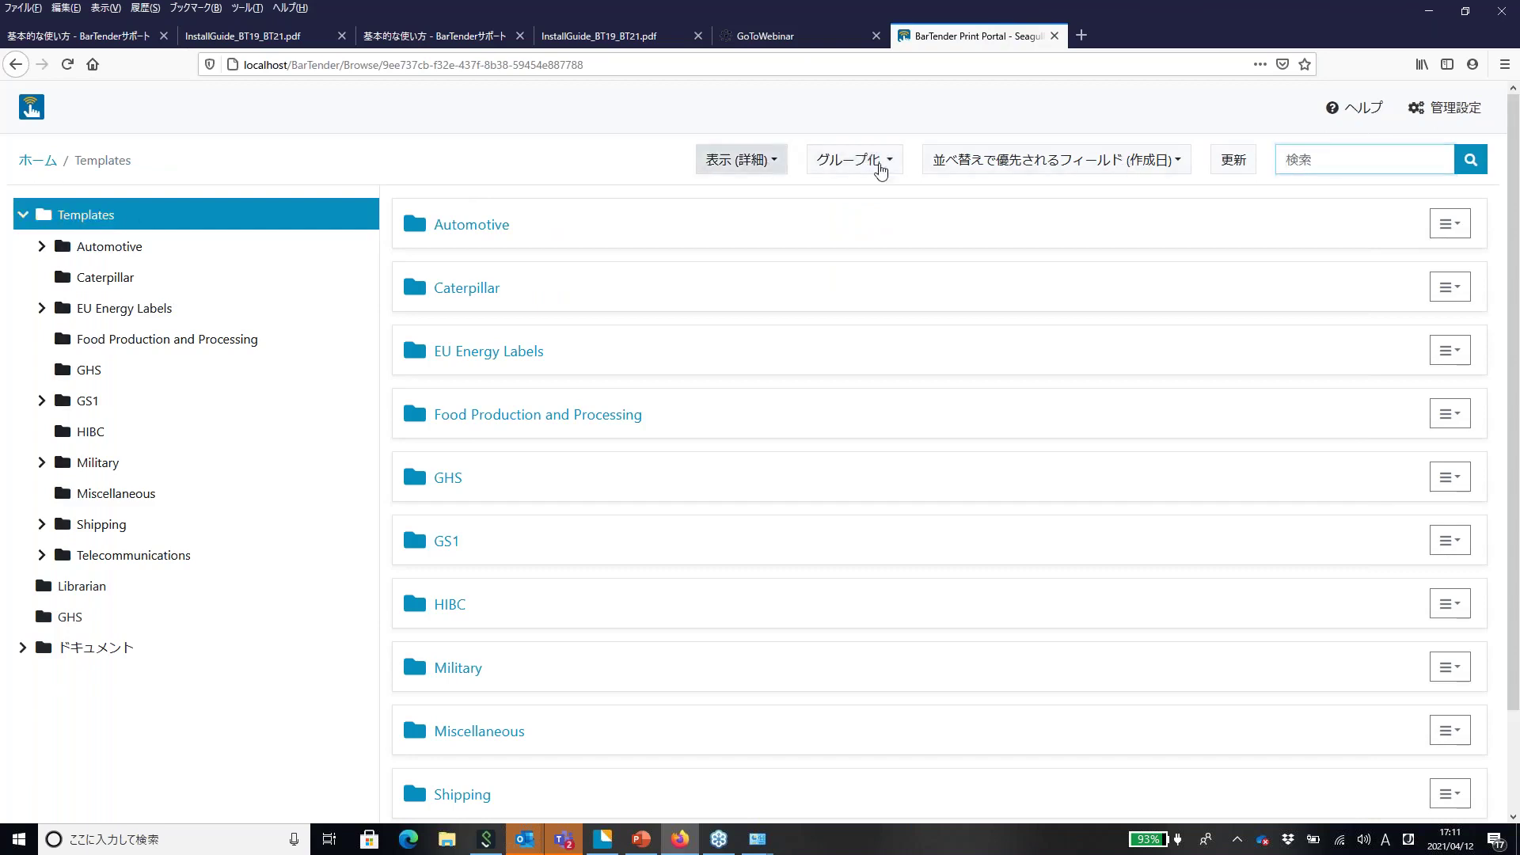
click(1070, 163)
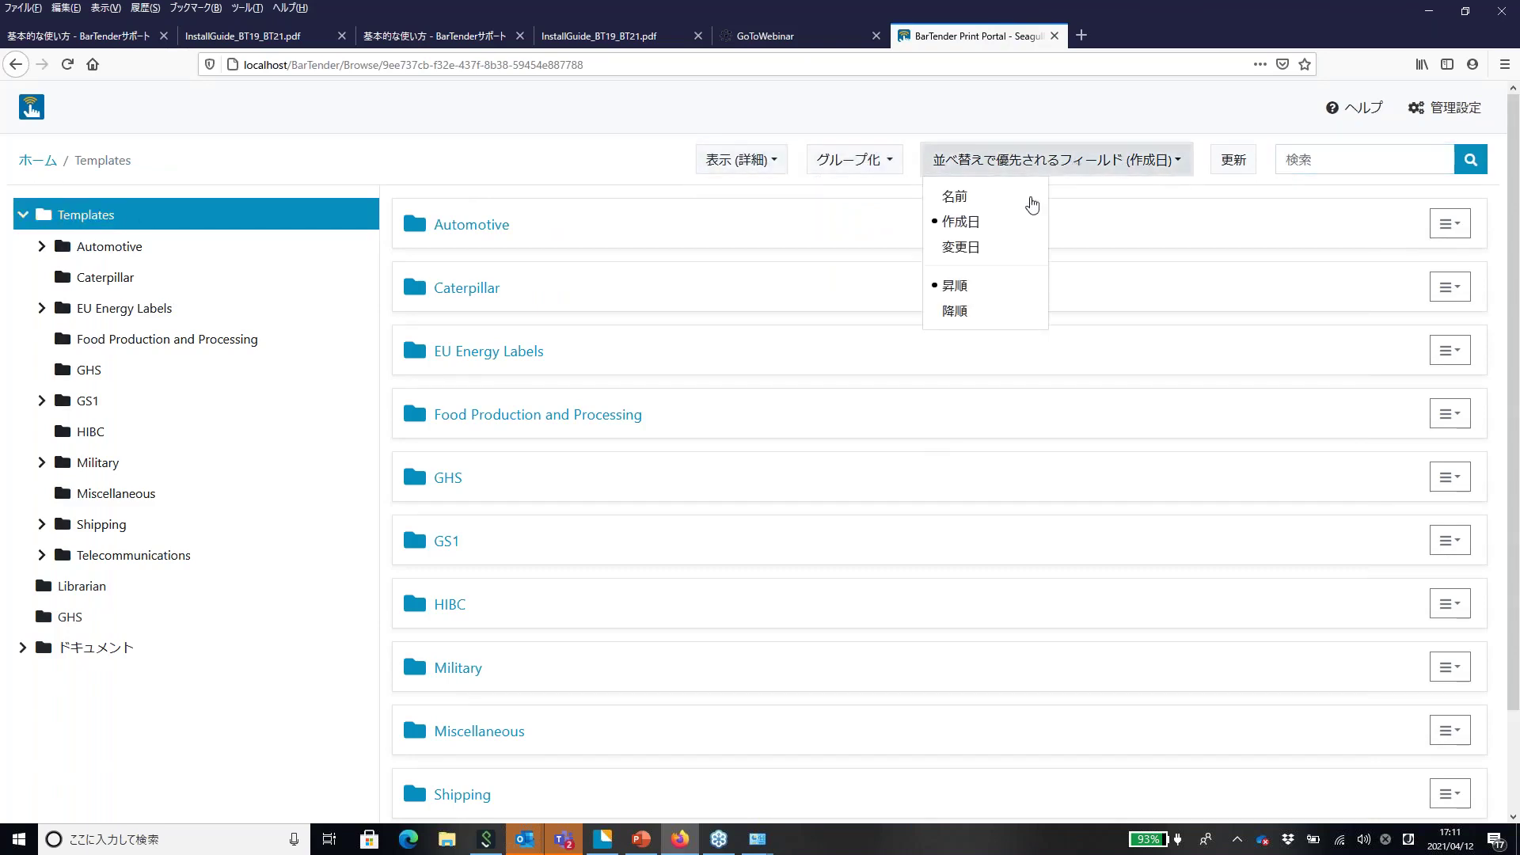
Search the portal for GHS and refine the search to GHS_500
click(1424, 159)
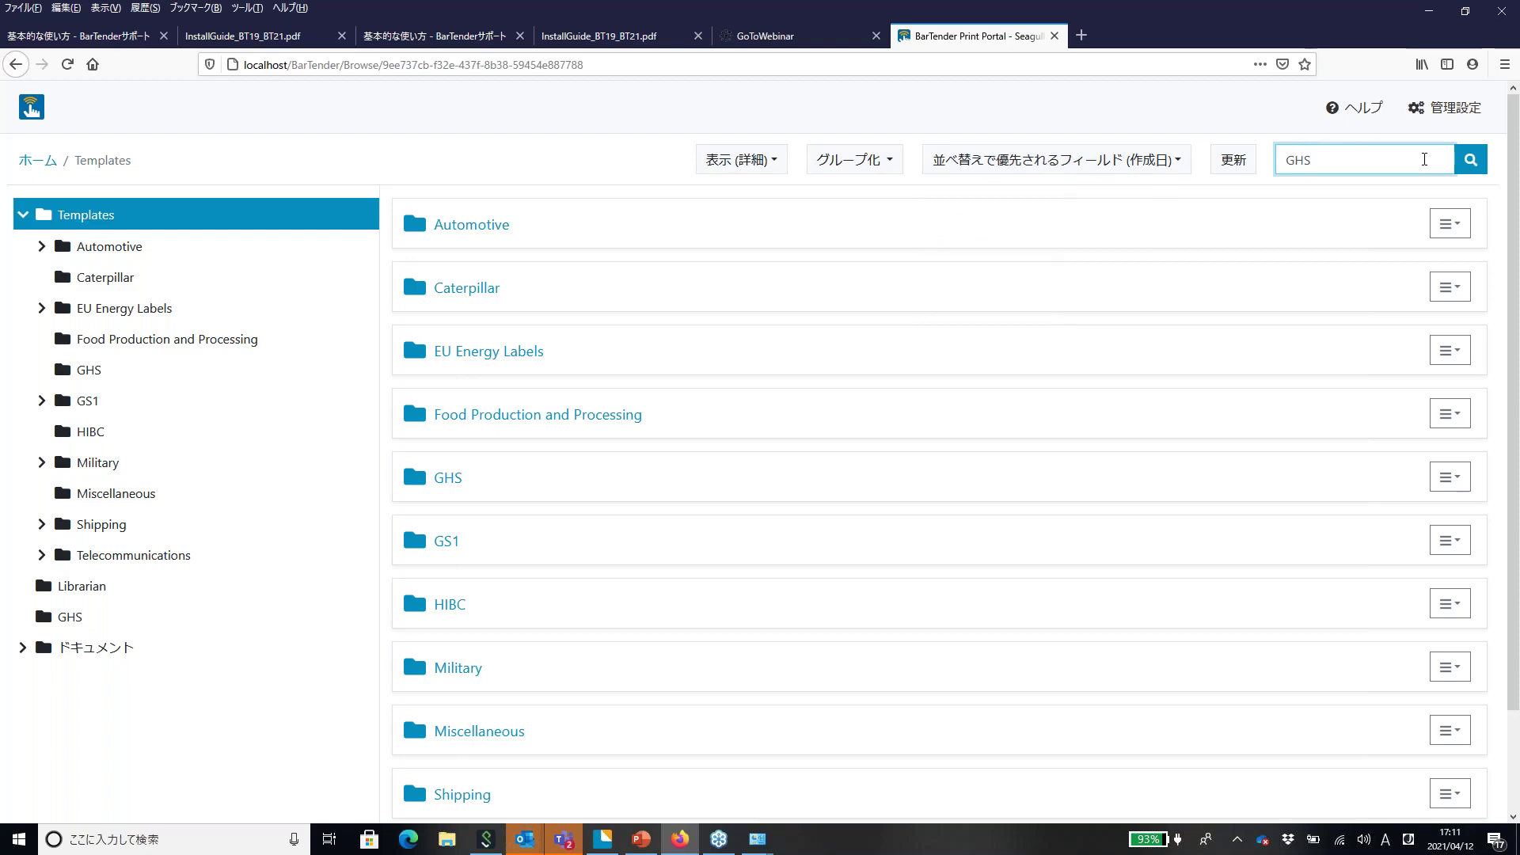
key(Return)
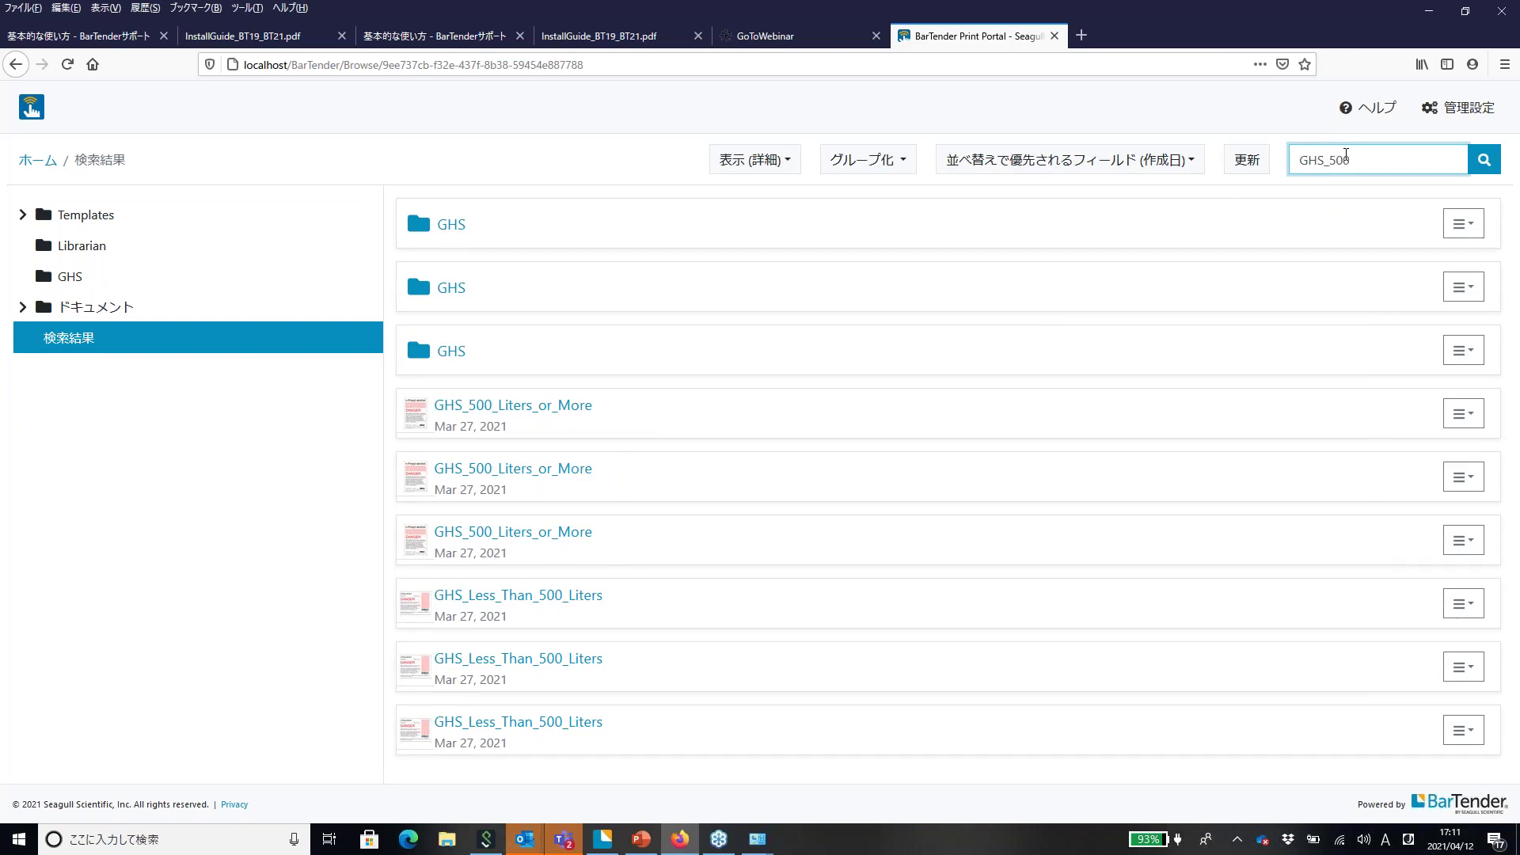
click(1483, 178)
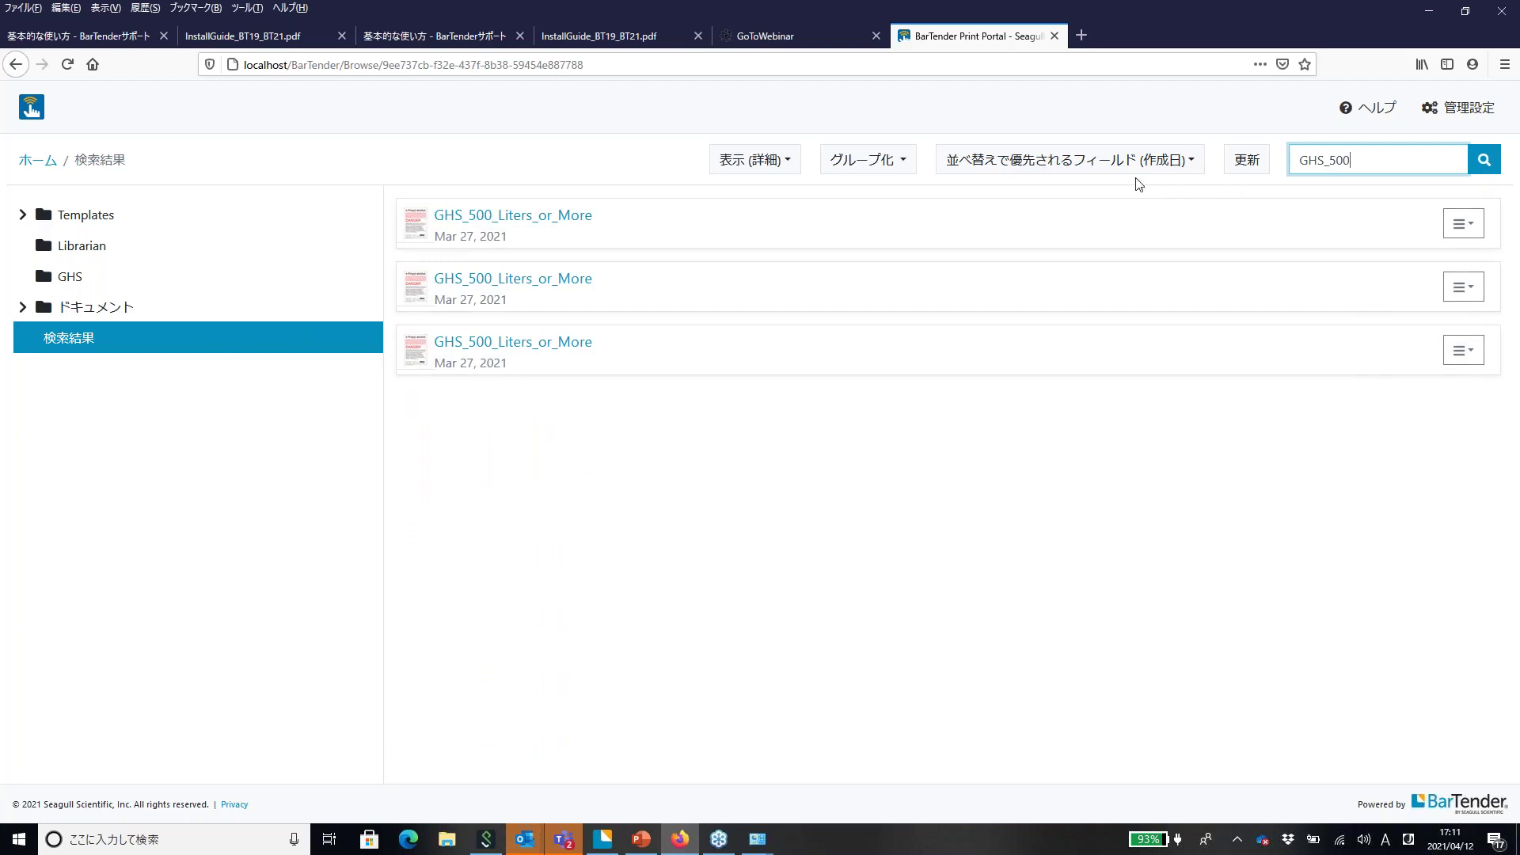
Group the GHS_500 search results by author (作成者) and change the grouping to tag (タグ)
click(772, 160)
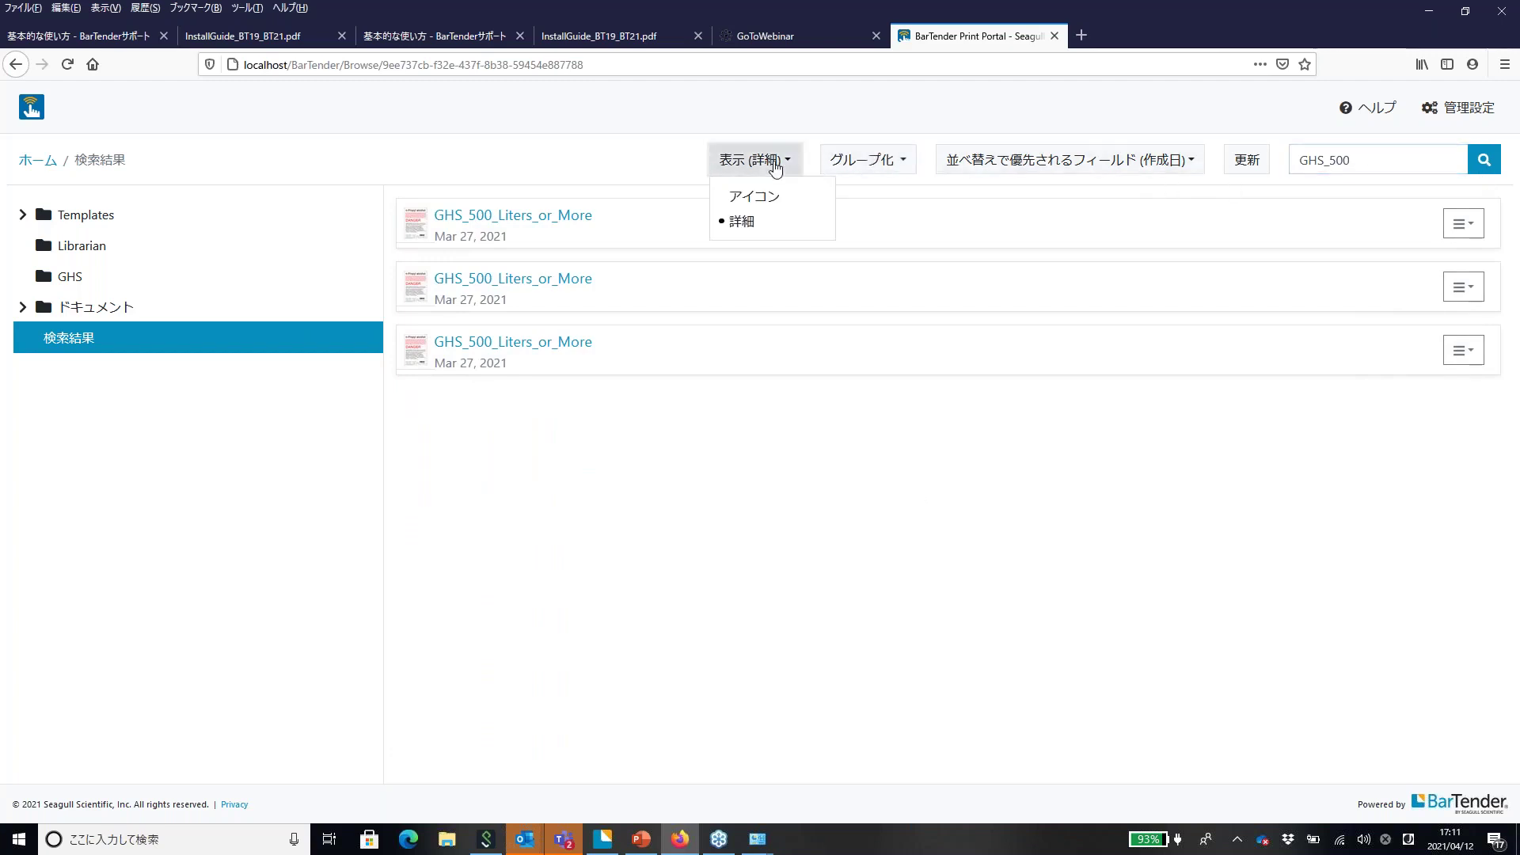
click(859, 164)
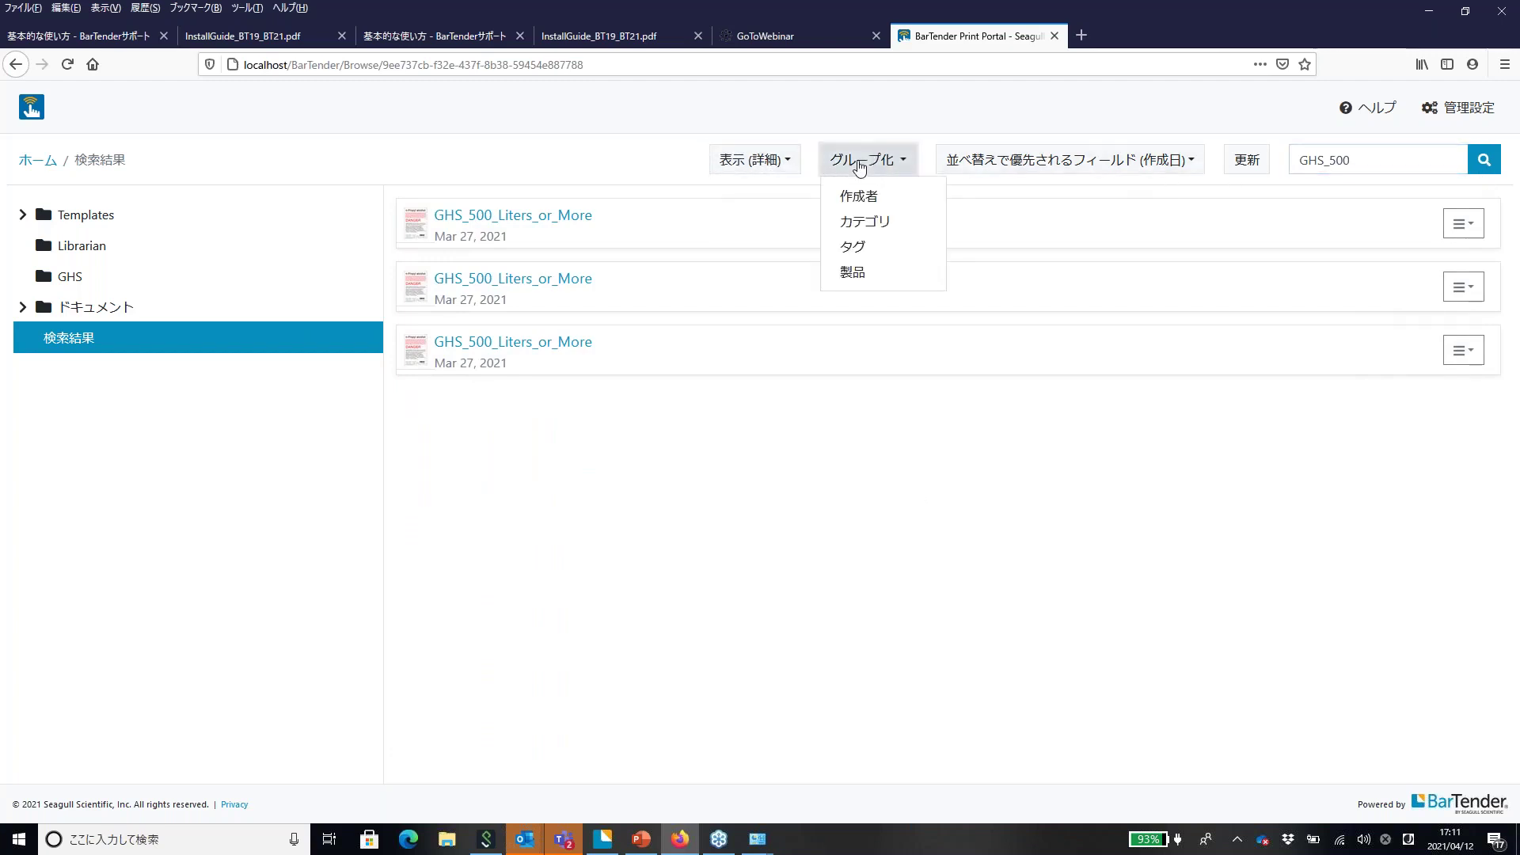
click(879, 198)
click(889, 162)
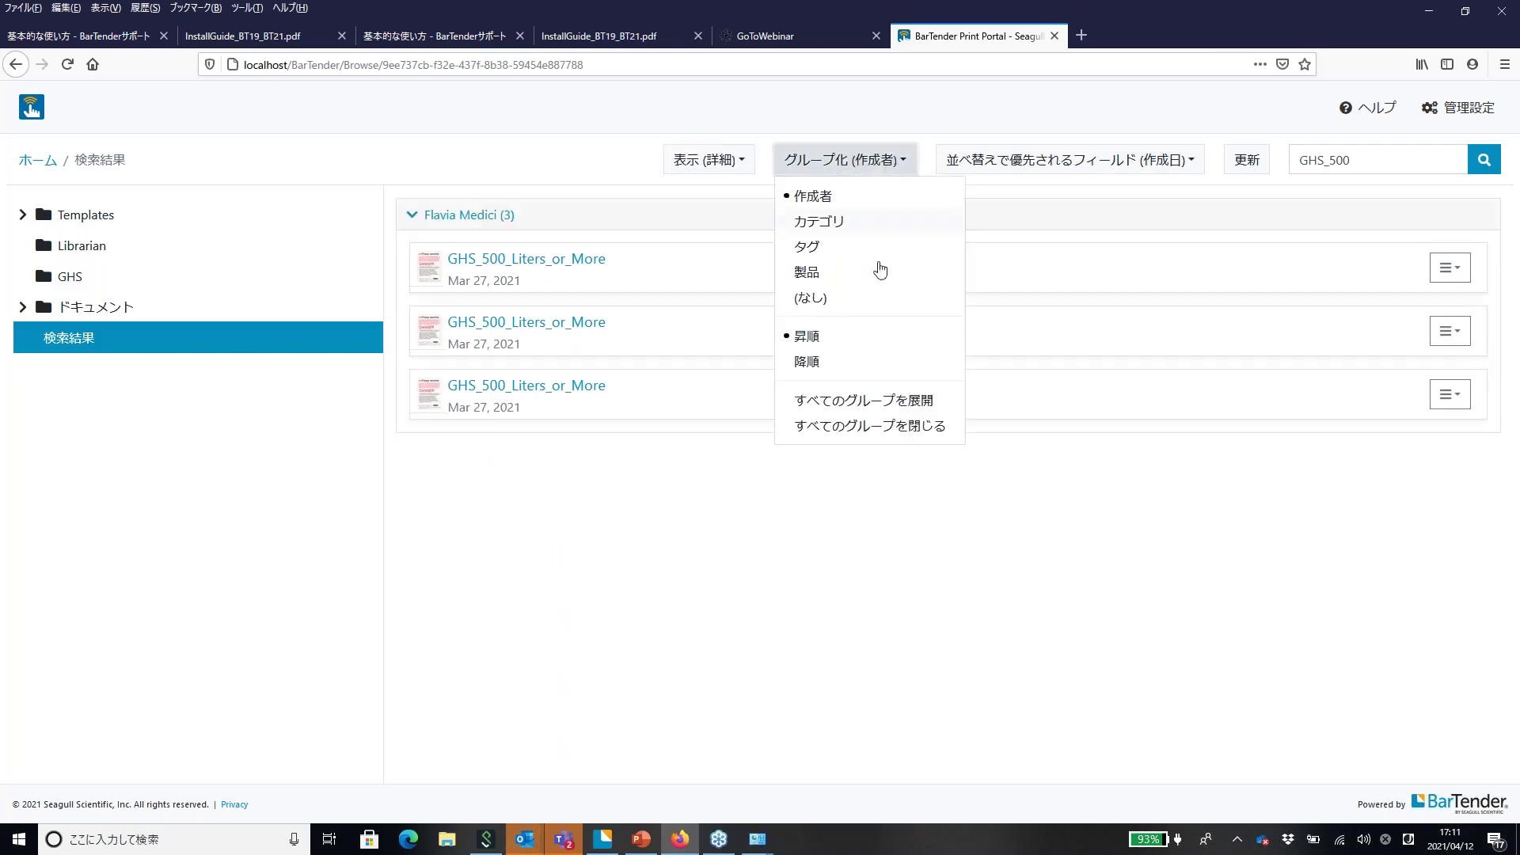
click(824, 253)
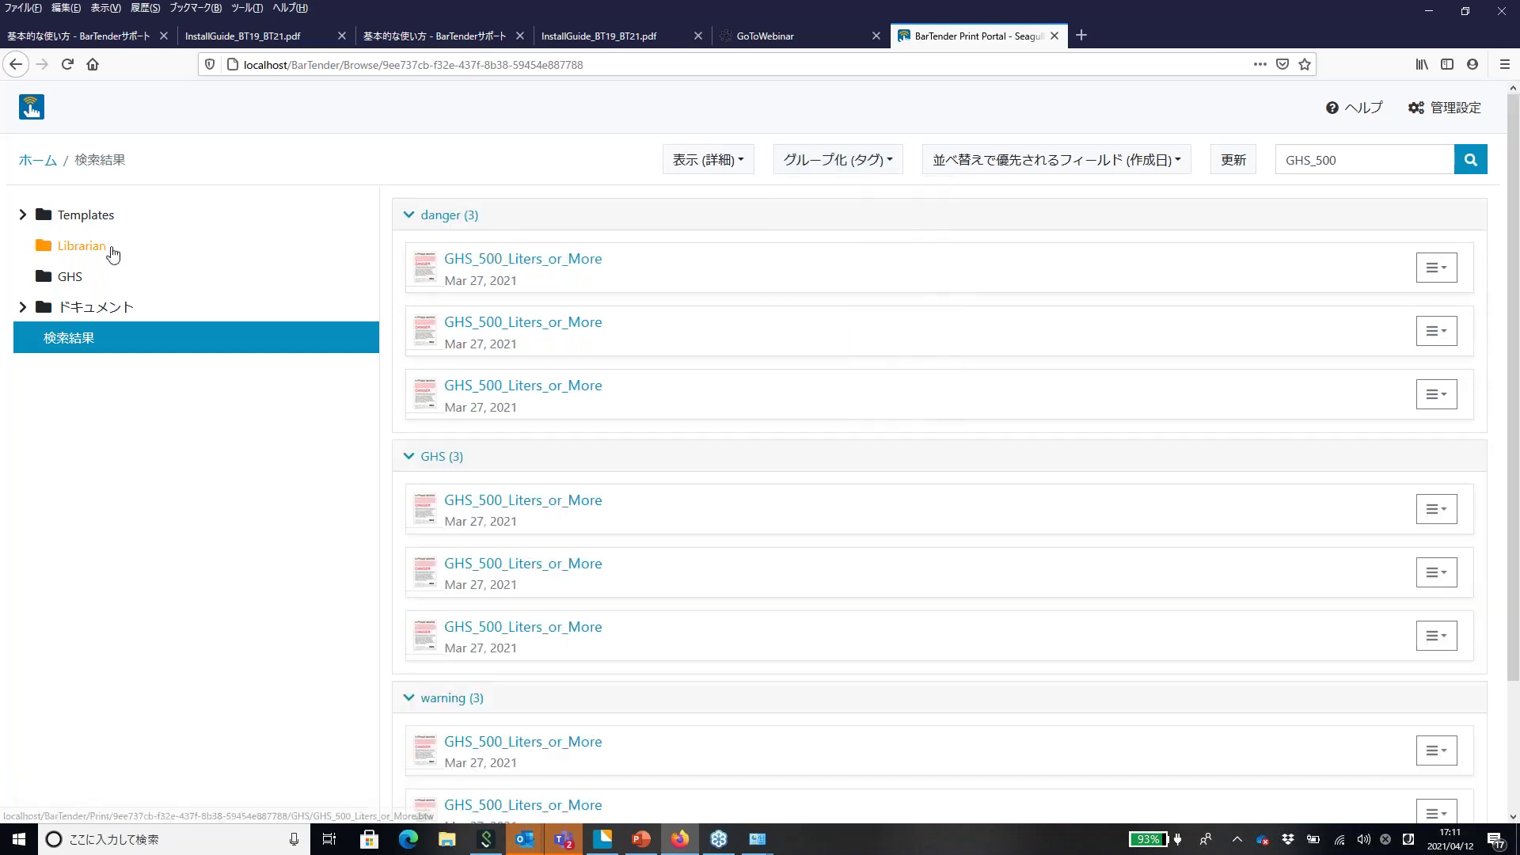
Open the Templates folder, look over its grouping options and subfolders, and go into the Automotive folder
click(87, 216)
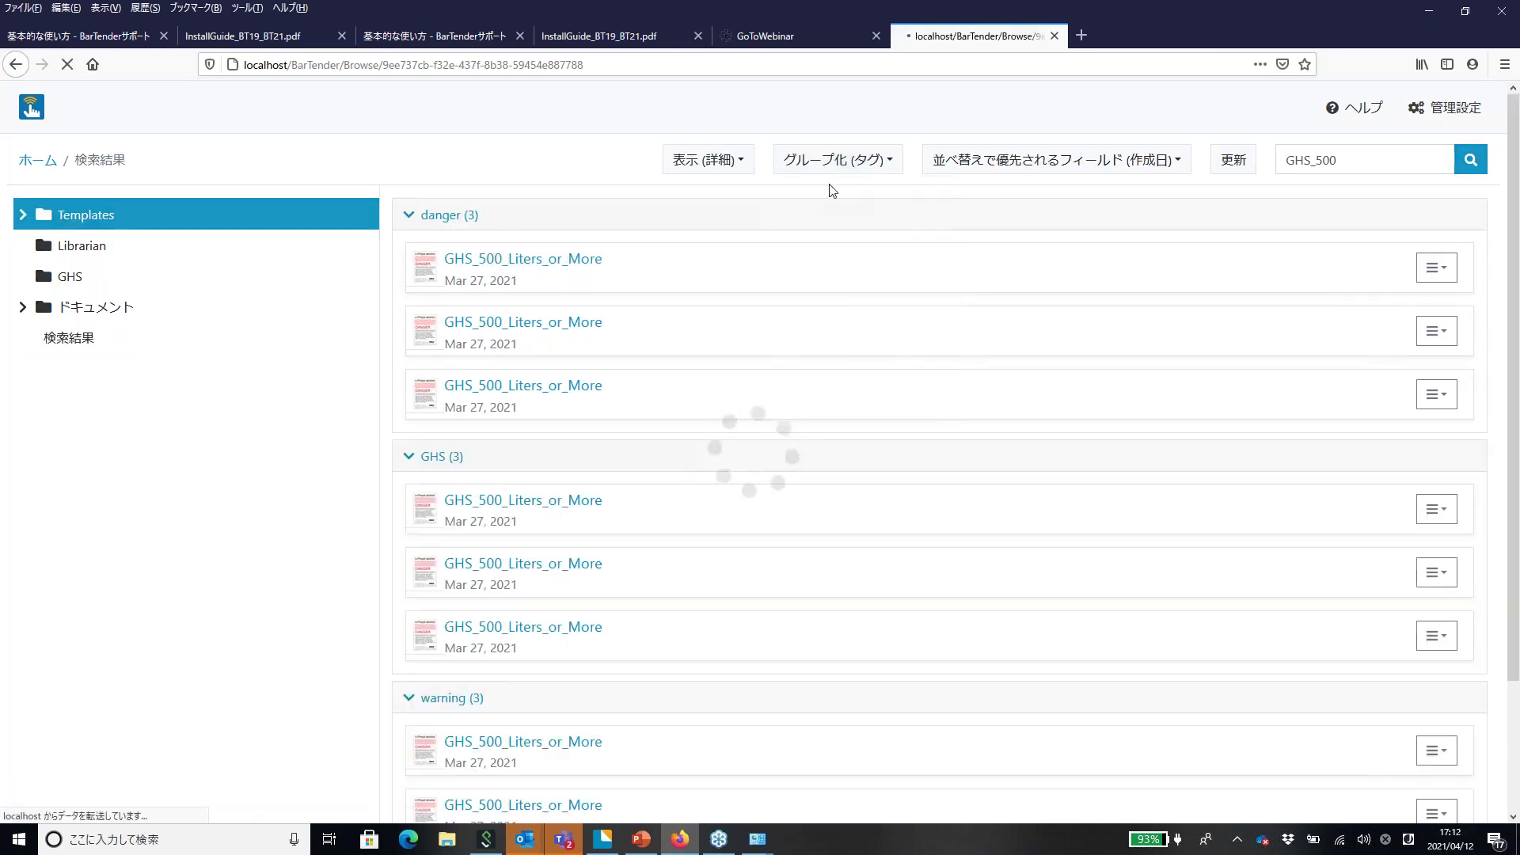
click(883, 164)
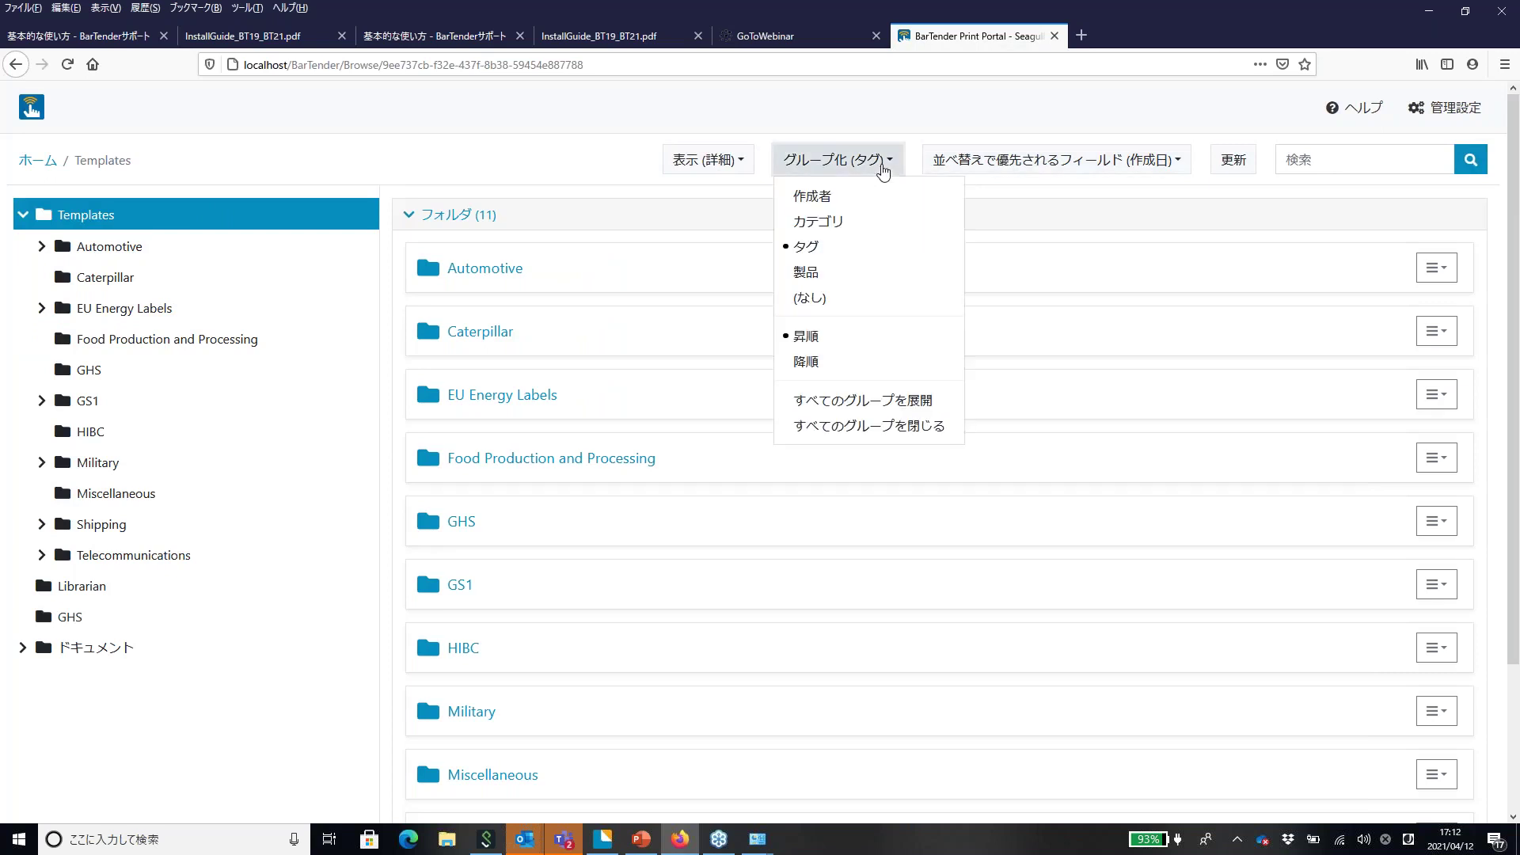
click(535, 167)
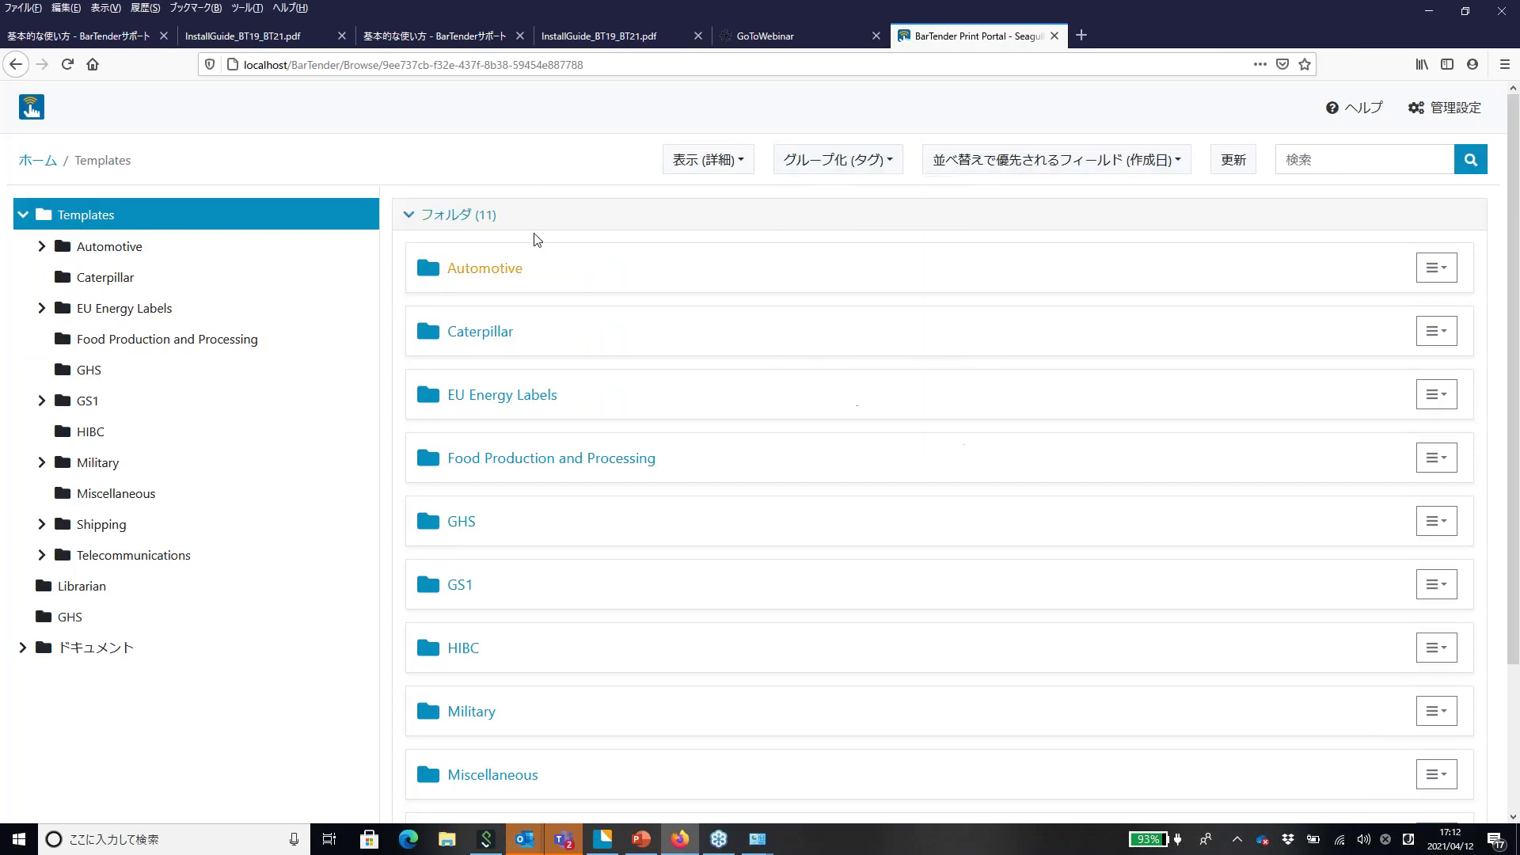
scroll(543, 288, down, 3)
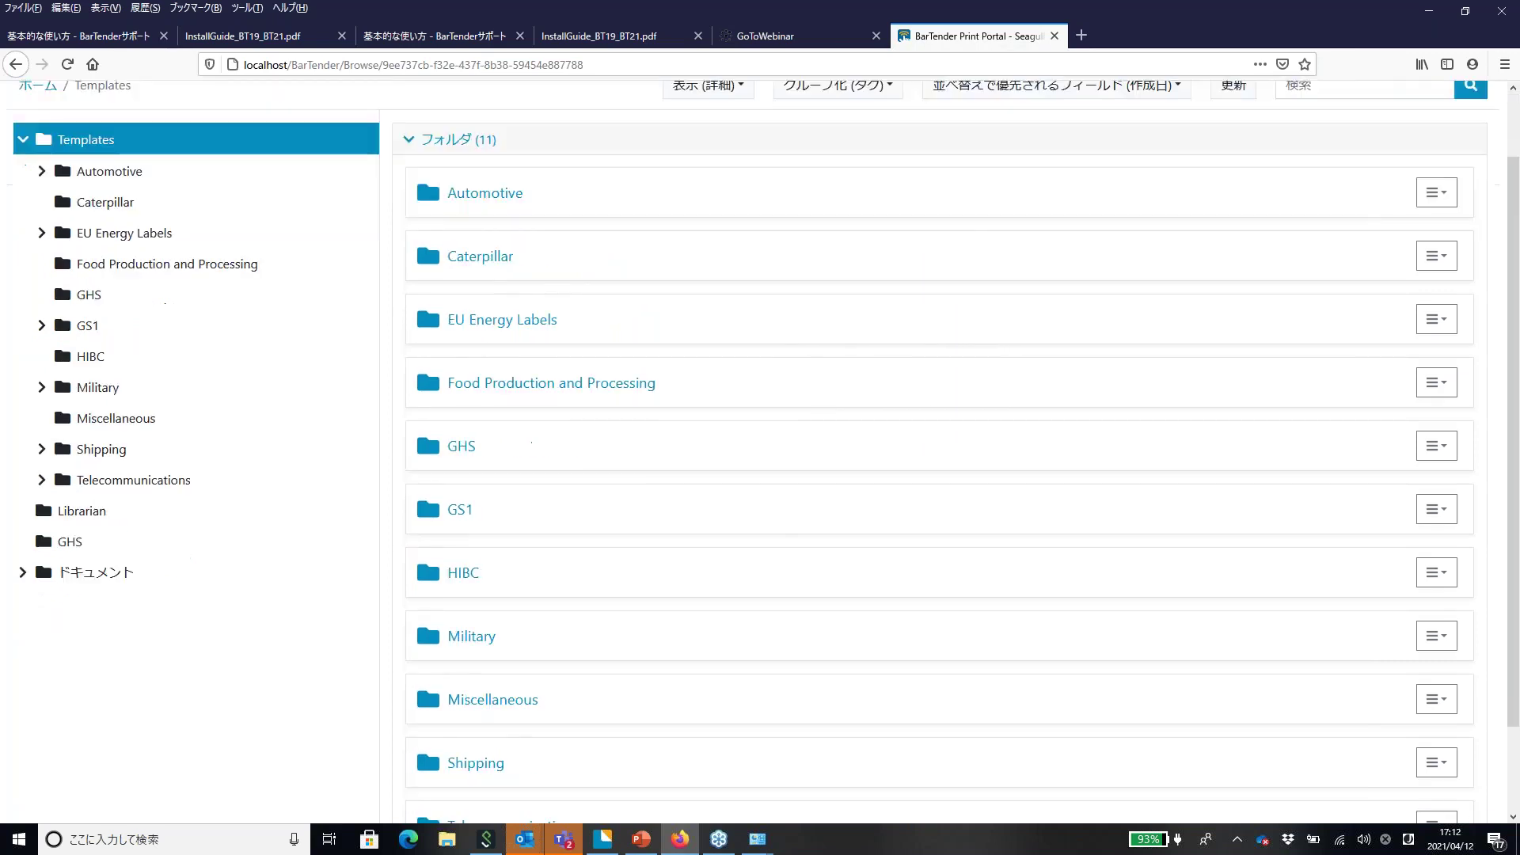
scroll(536, 299, up, 3)
click(506, 264)
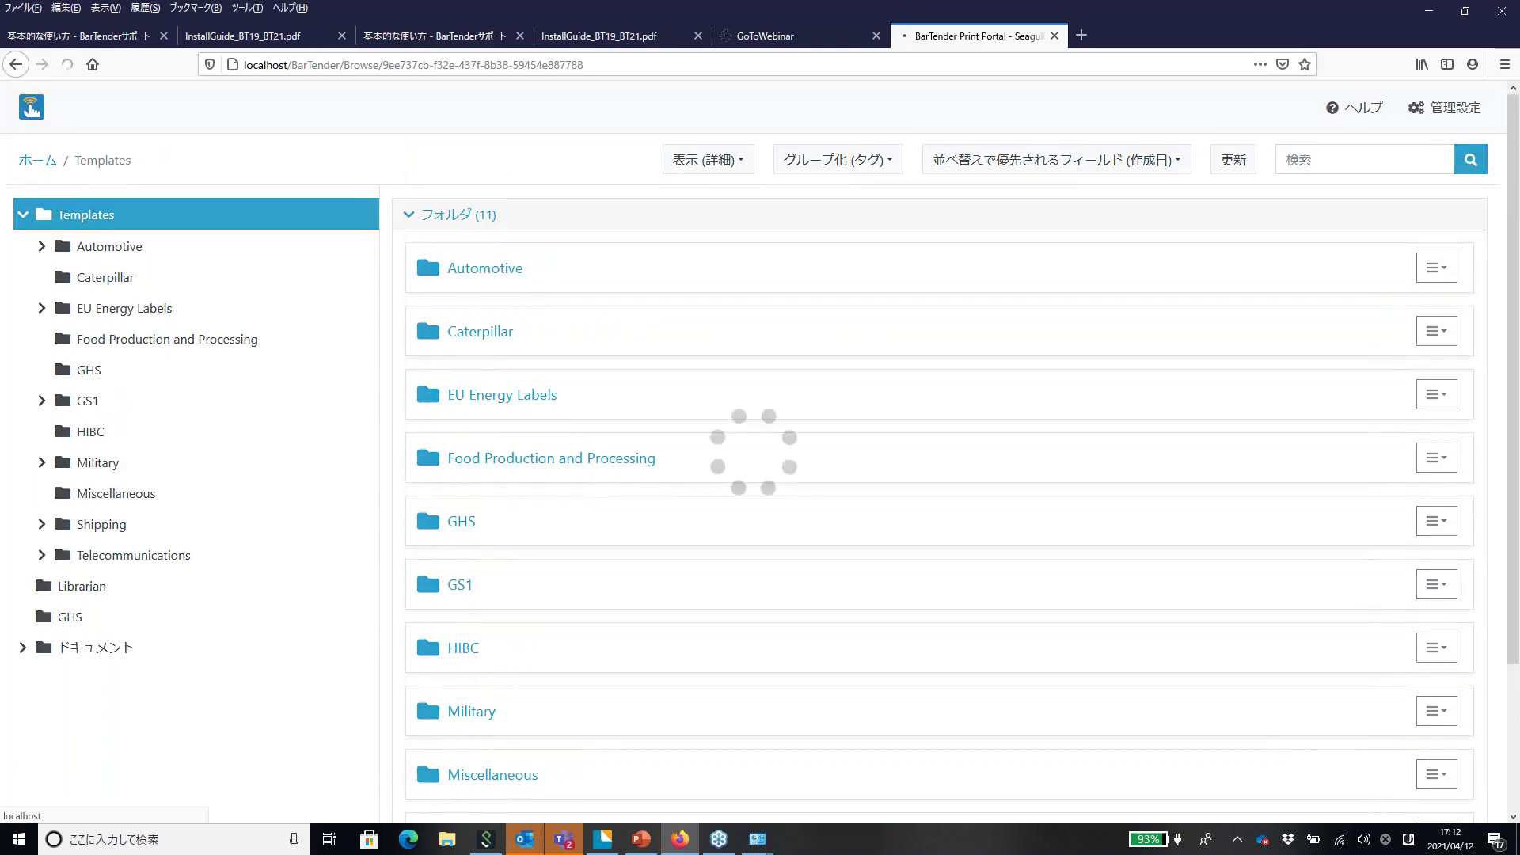
Set the grouping to author (作成者) and open the B-10 folder under Automotive's AIAG folder
click(897, 162)
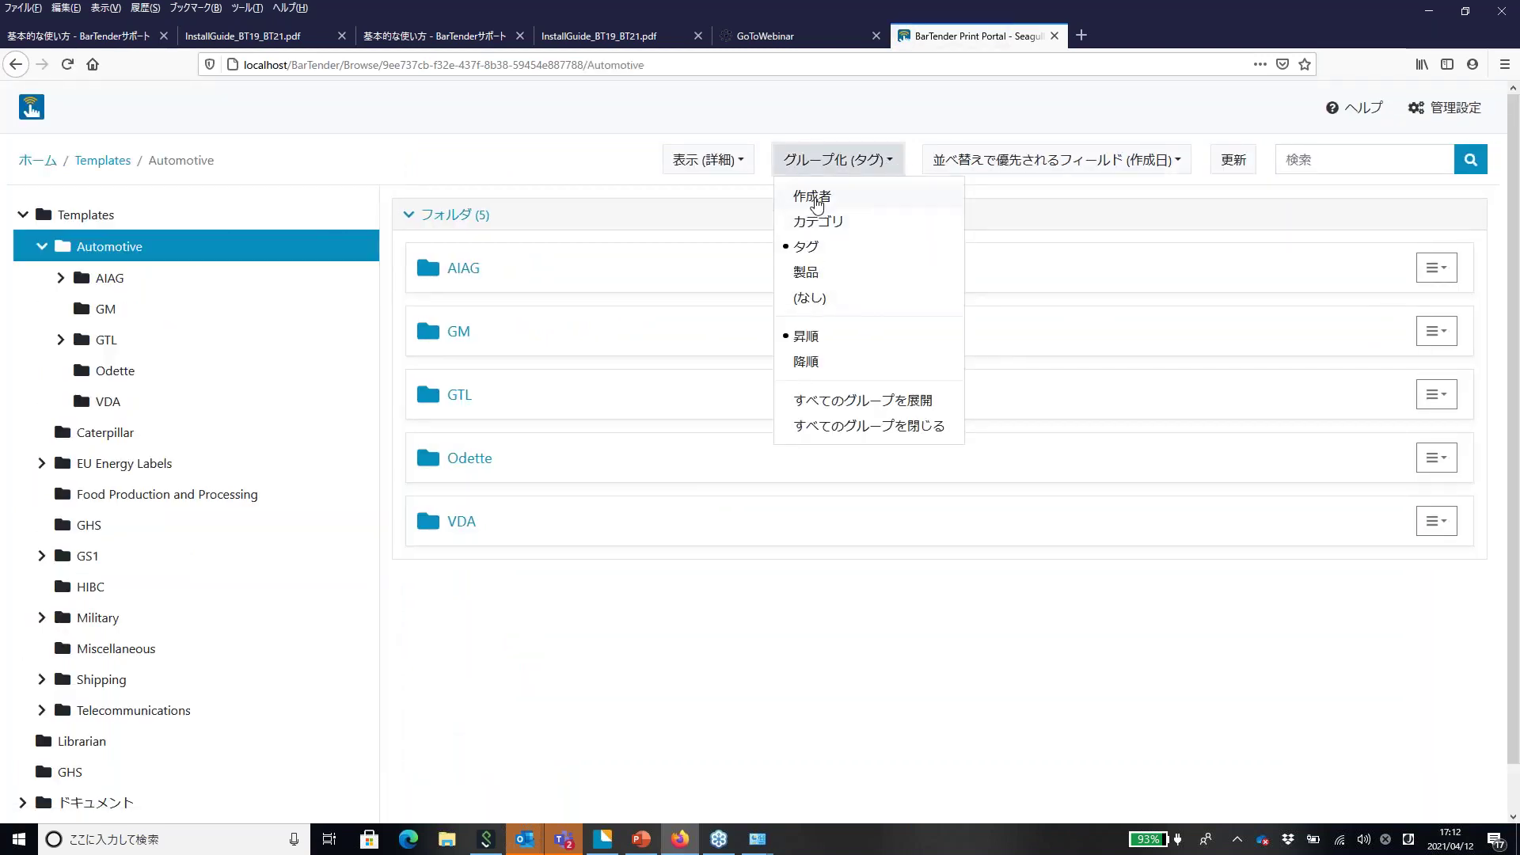
click(818, 204)
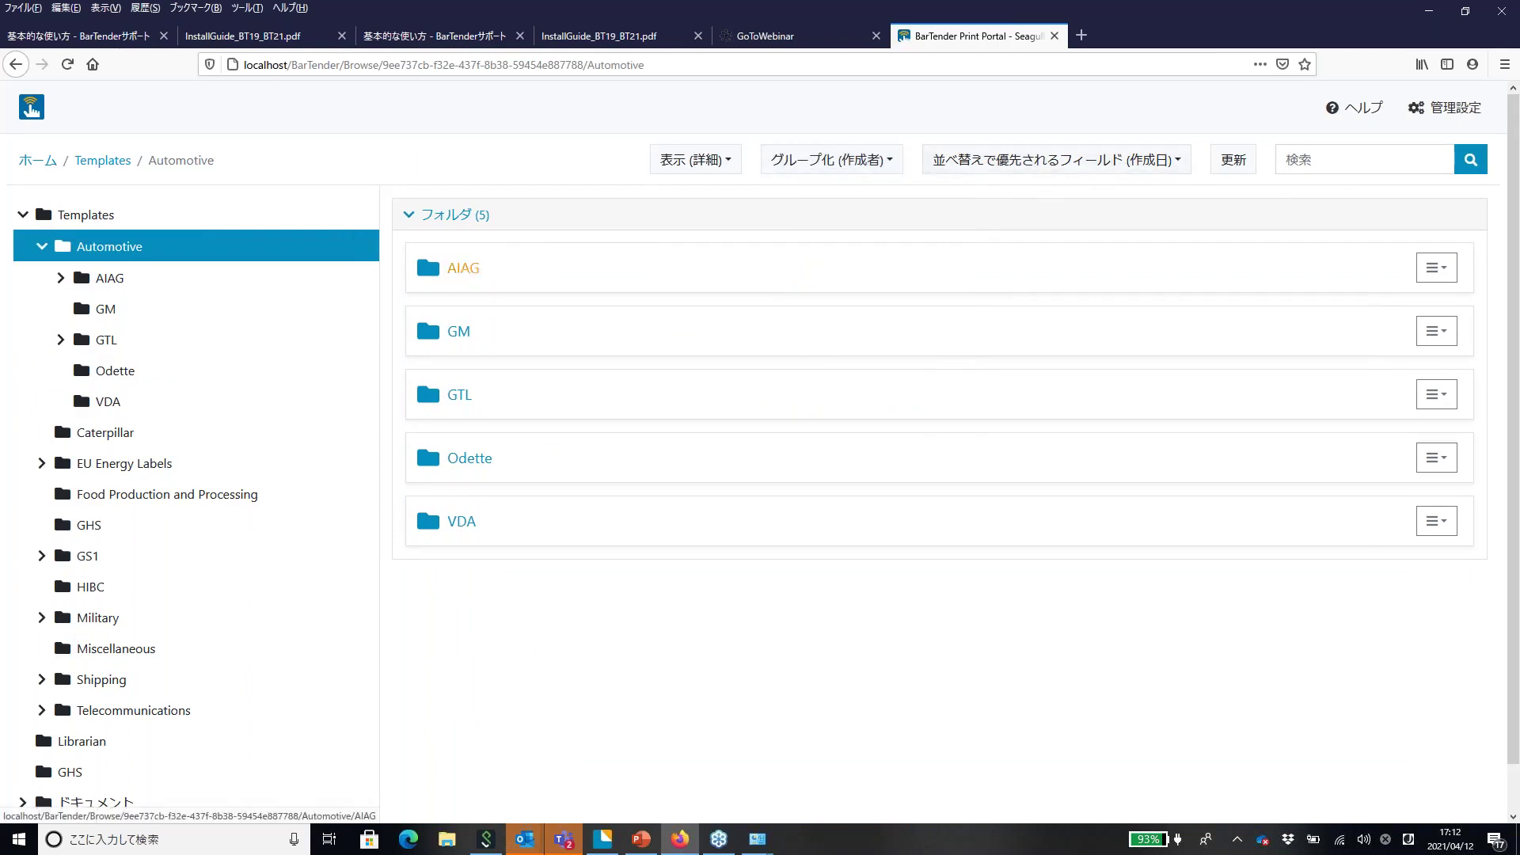
click(463, 269)
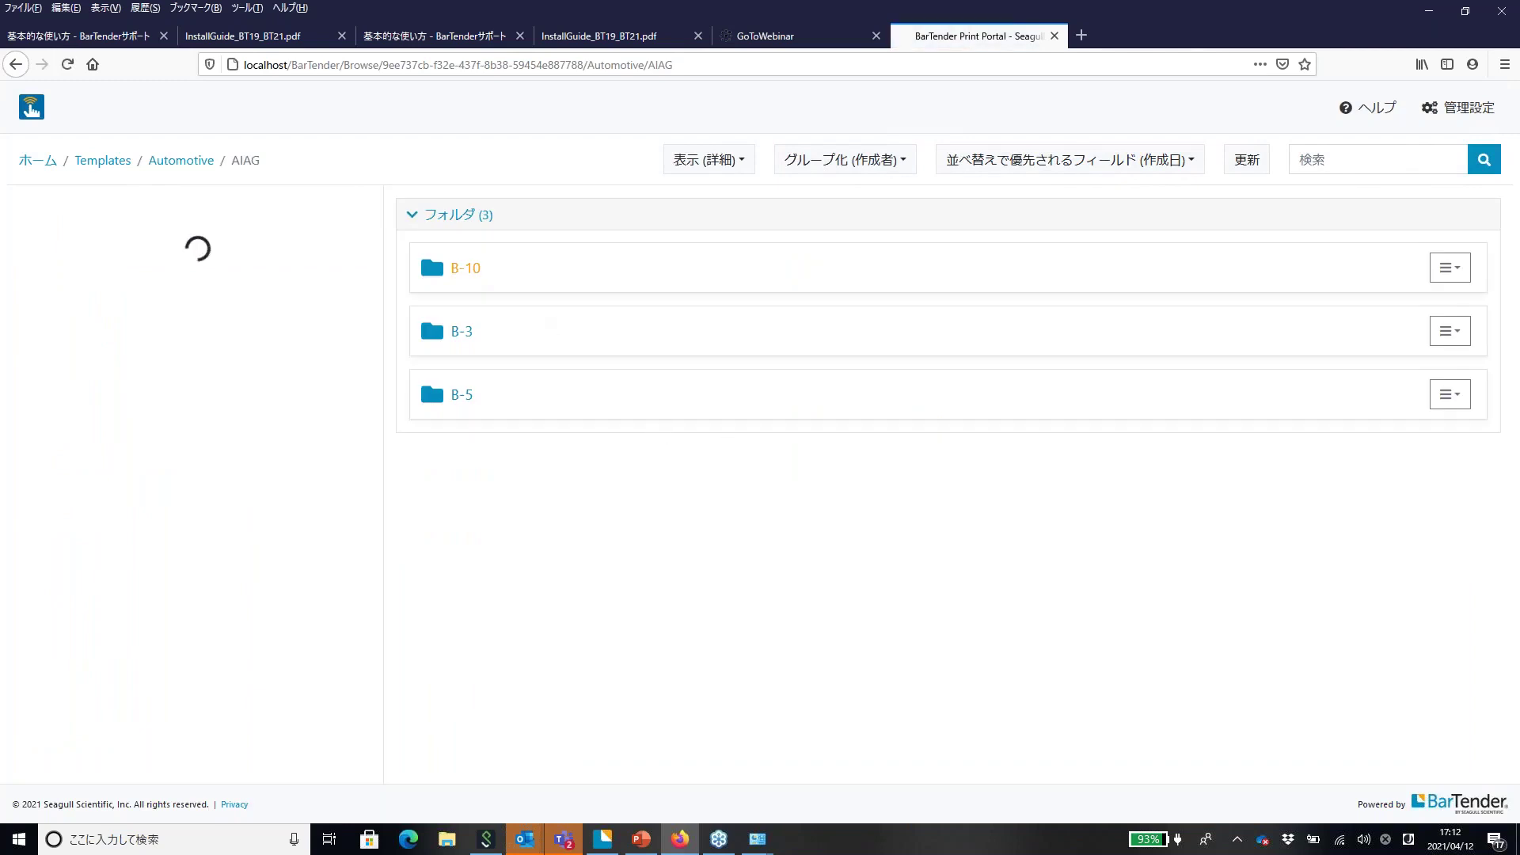
click(455, 270)
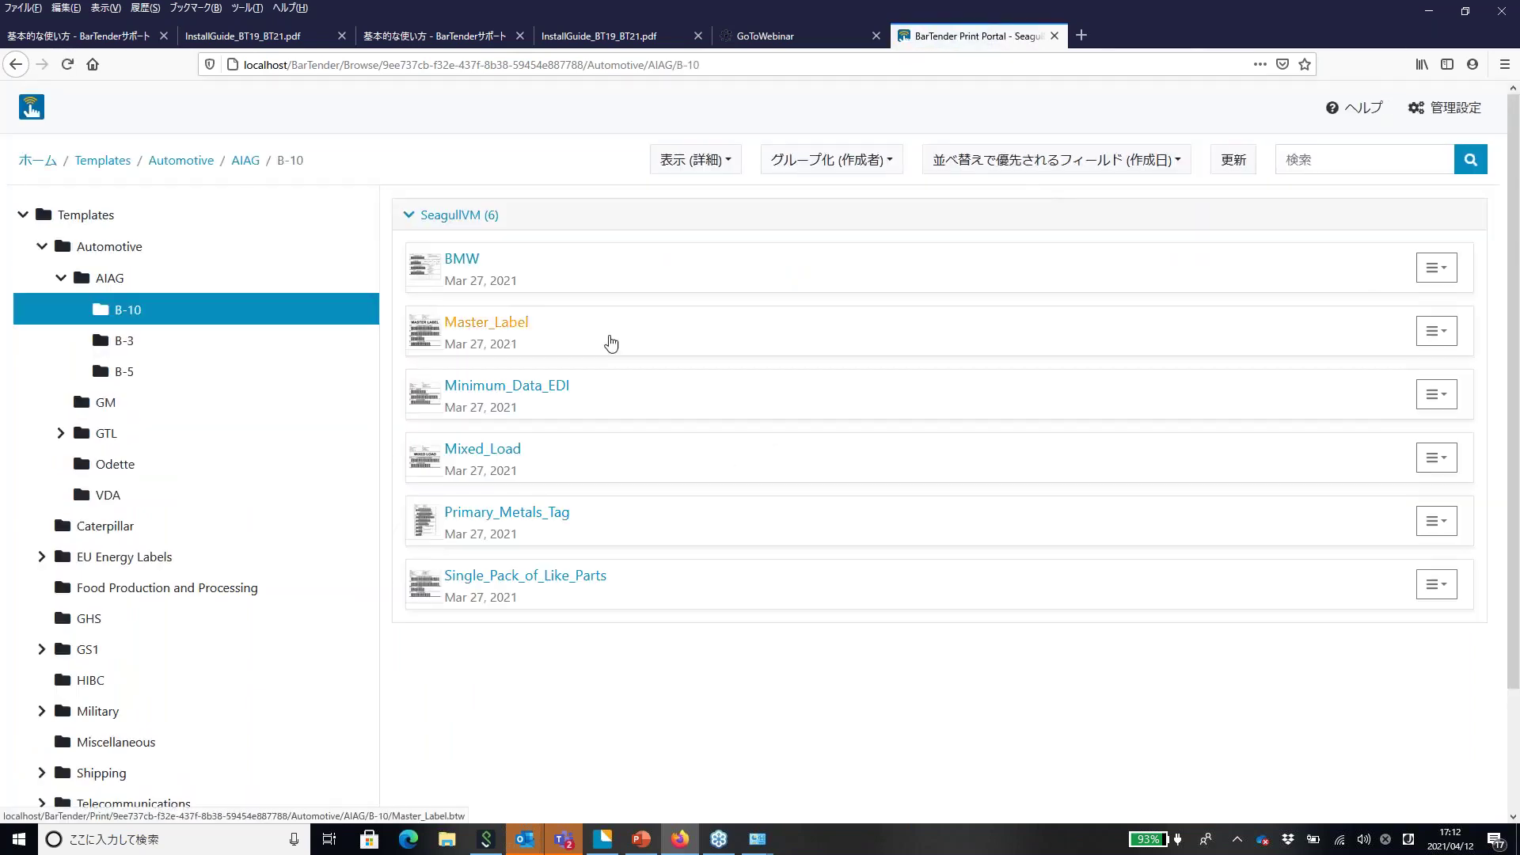
Group the B-10 documents by product (製品) and show the grouping options again
click(831, 159)
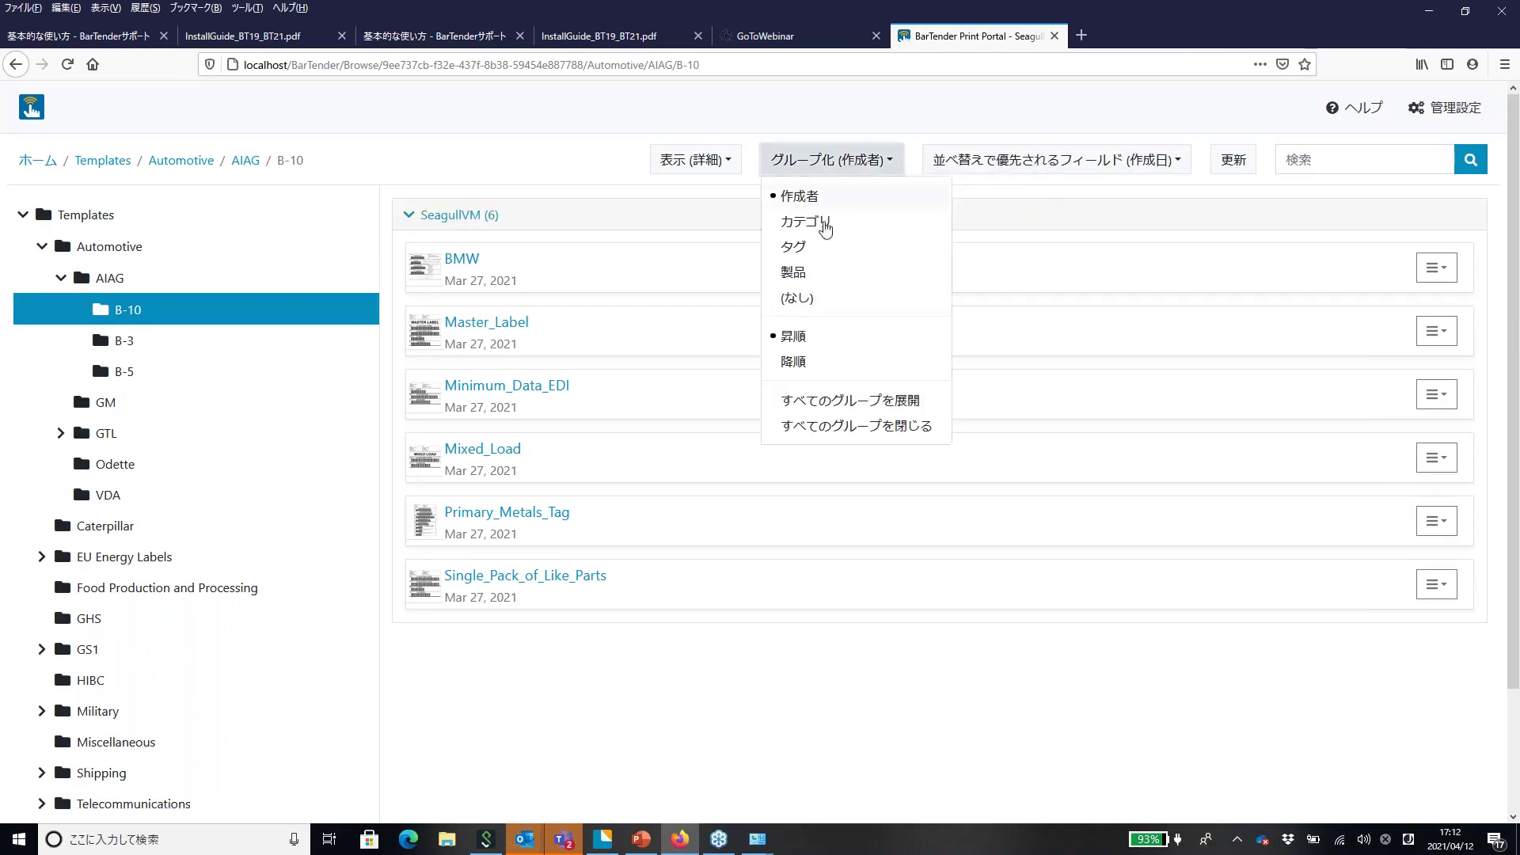
click(812, 279)
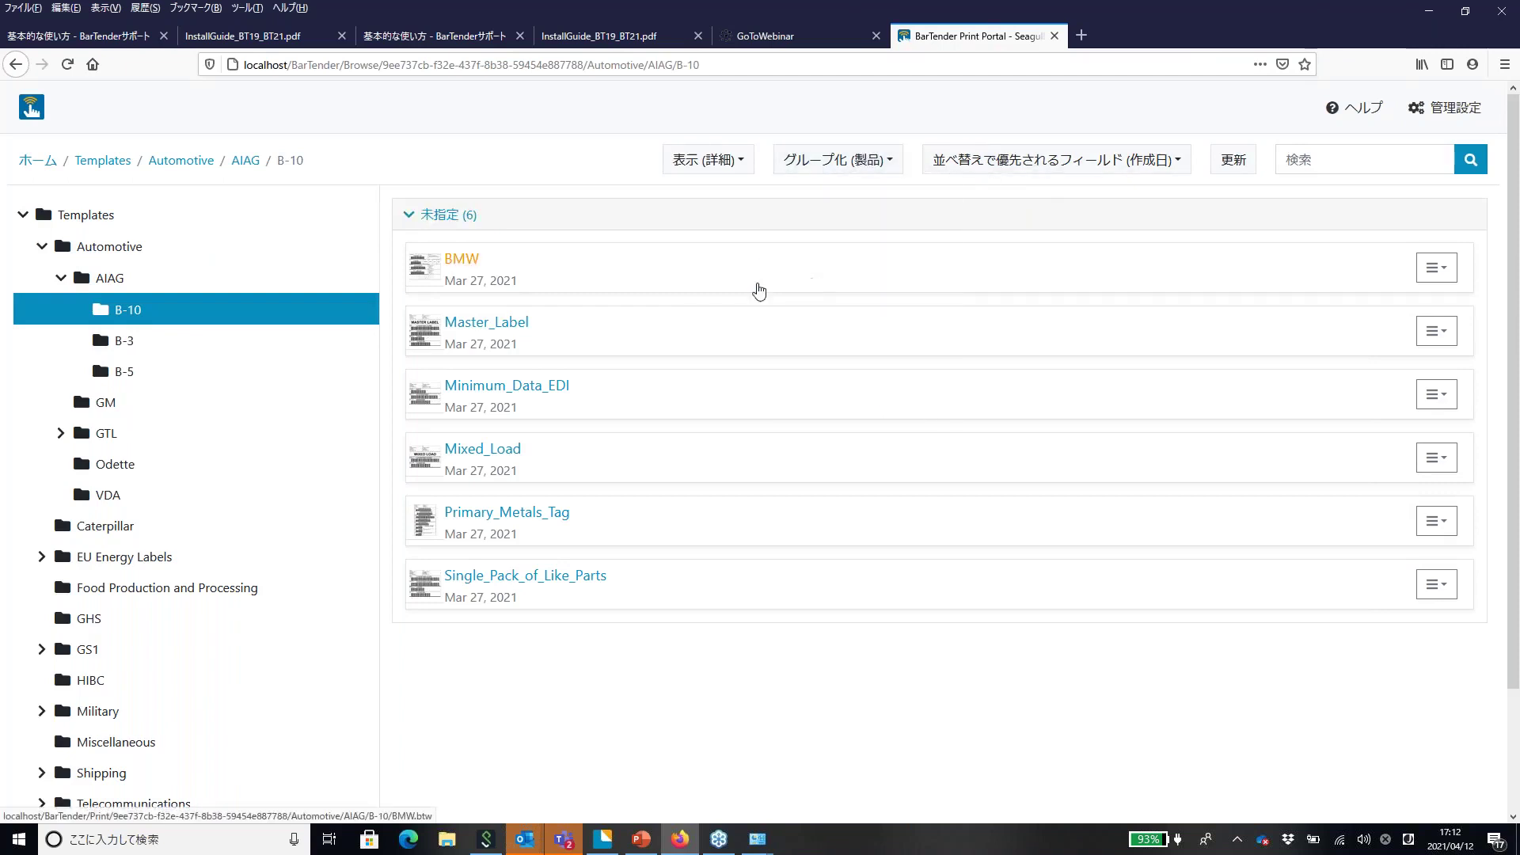
click(867, 162)
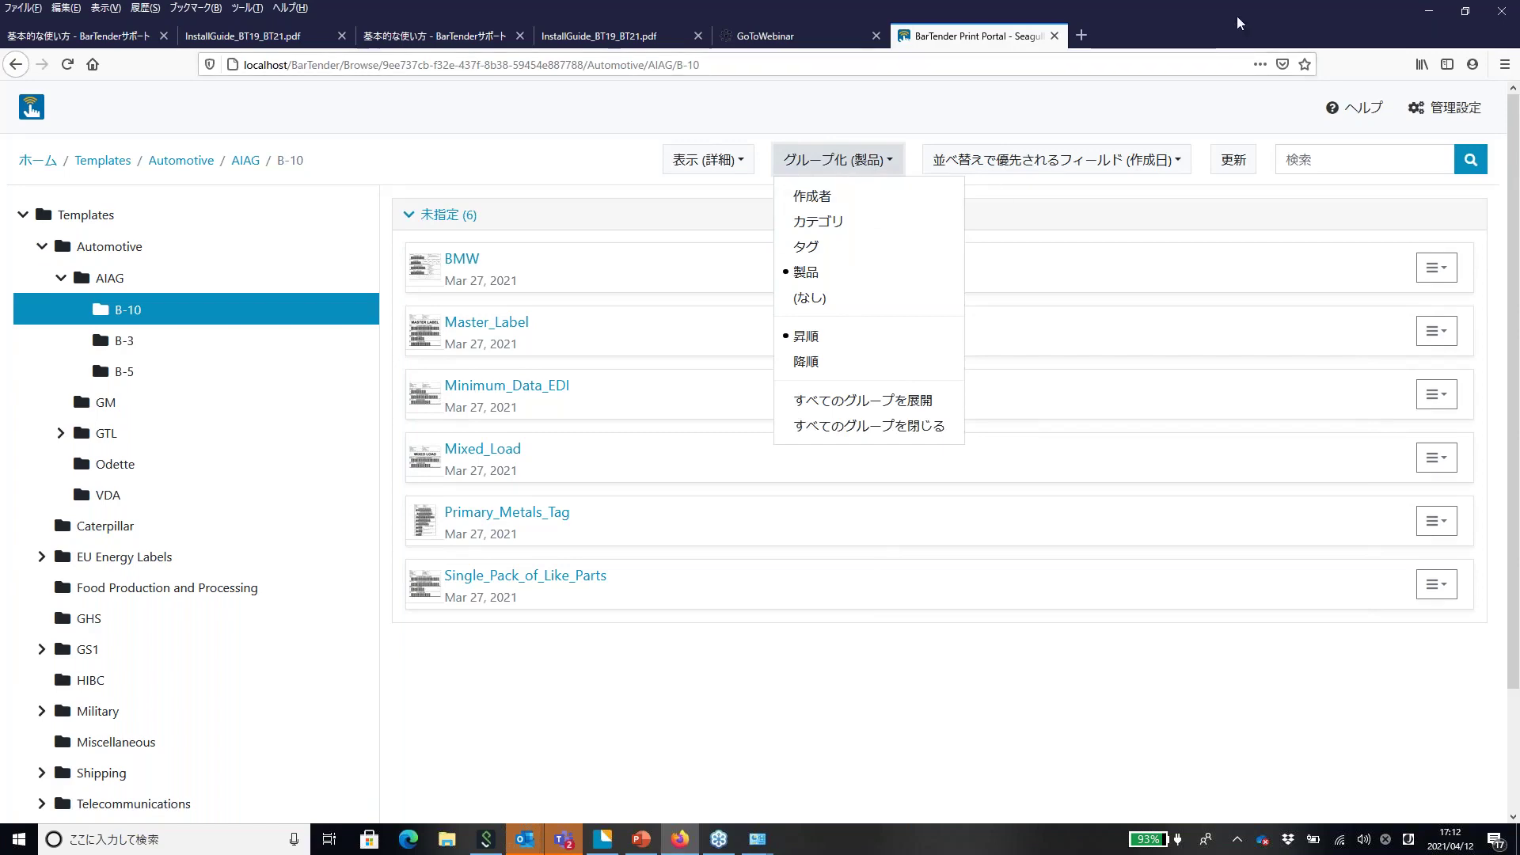
Move the browser window aside and bring up the AIAG_B-3.BTW label in BarTender Designer
drag(1152, 21, 1357, 196)
click(529, 543)
drag(529, 543, 264, 192)
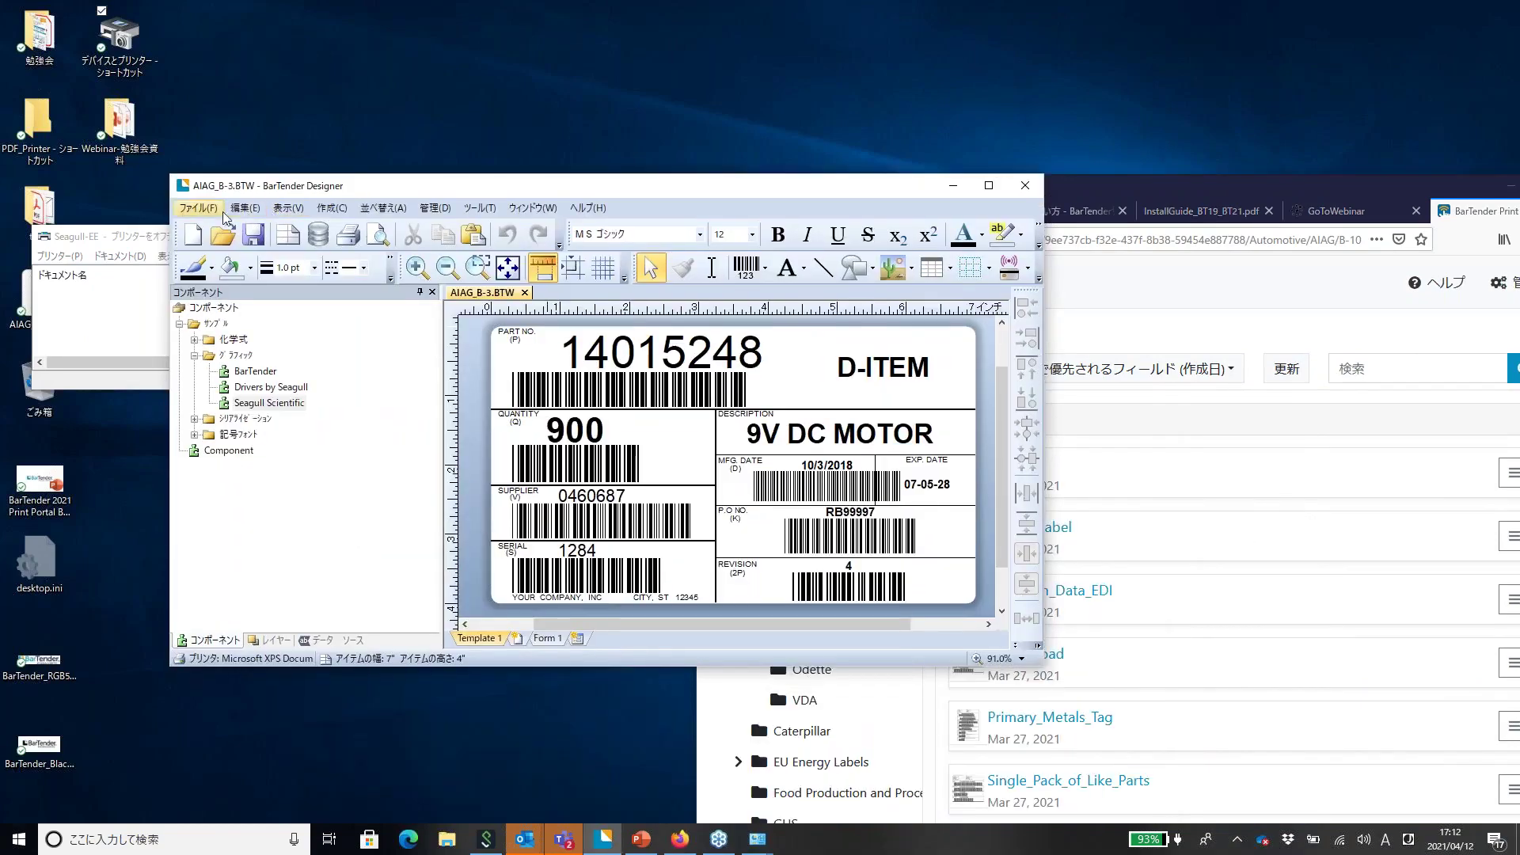
Examine the category, product, tag and author information in AIAG_B-3.BTW's document options, and close BarTender Designer
click(198, 208)
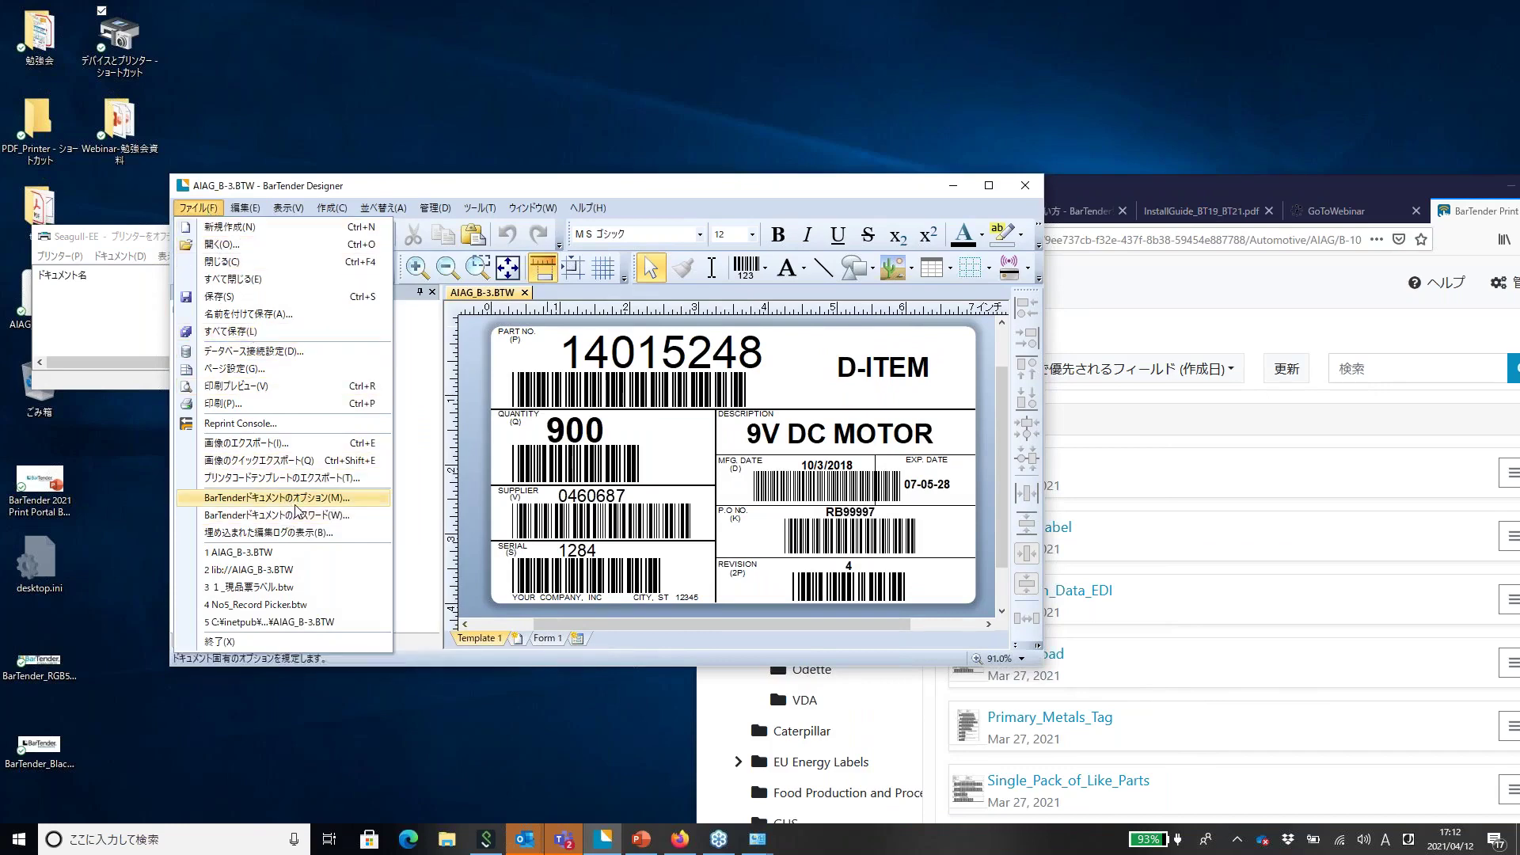
click(320, 500)
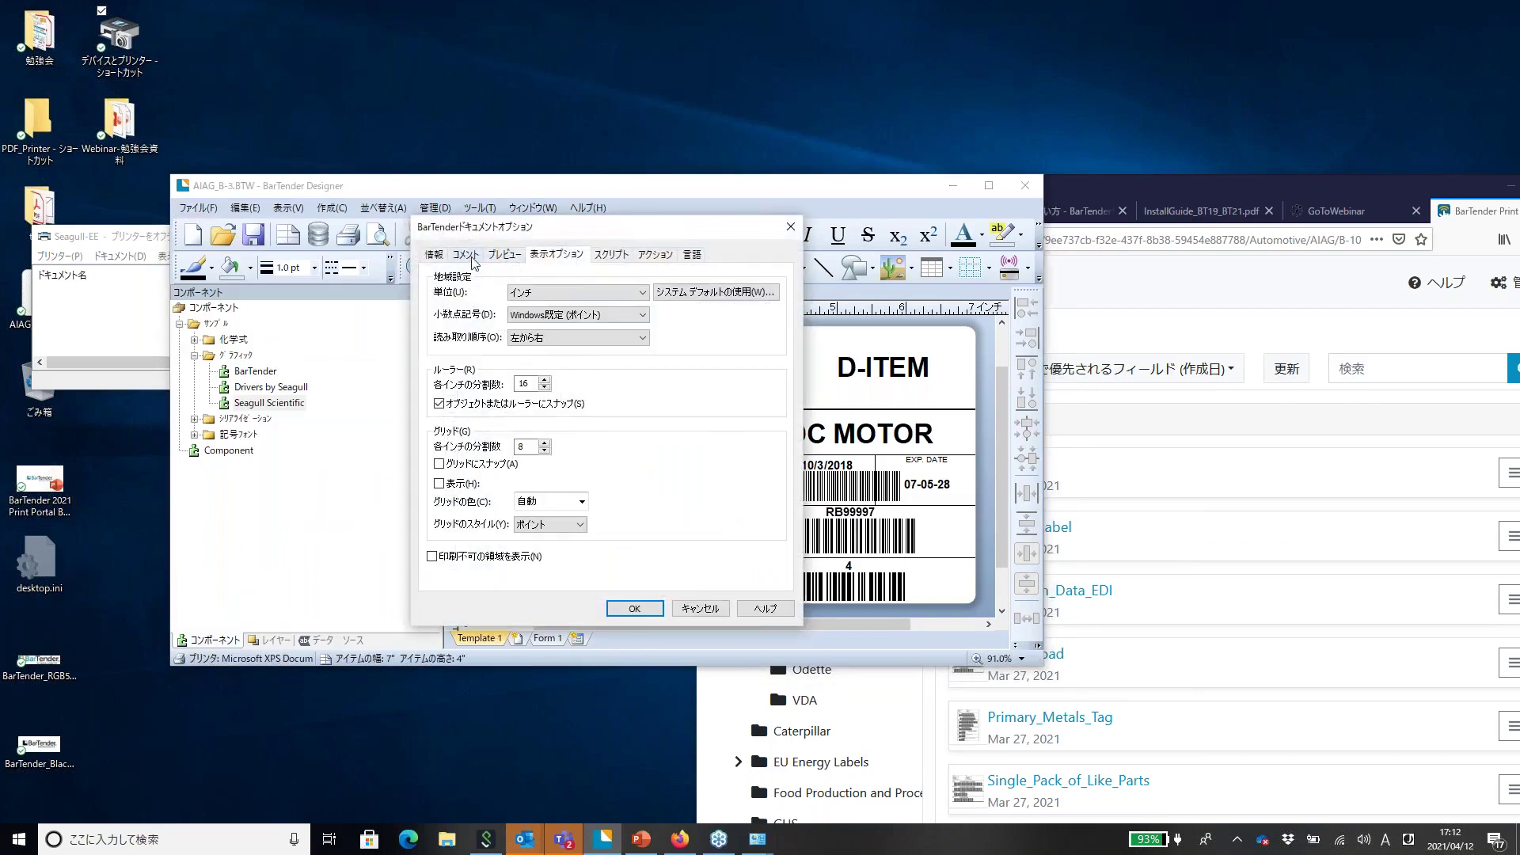
click(467, 255)
click(434, 255)
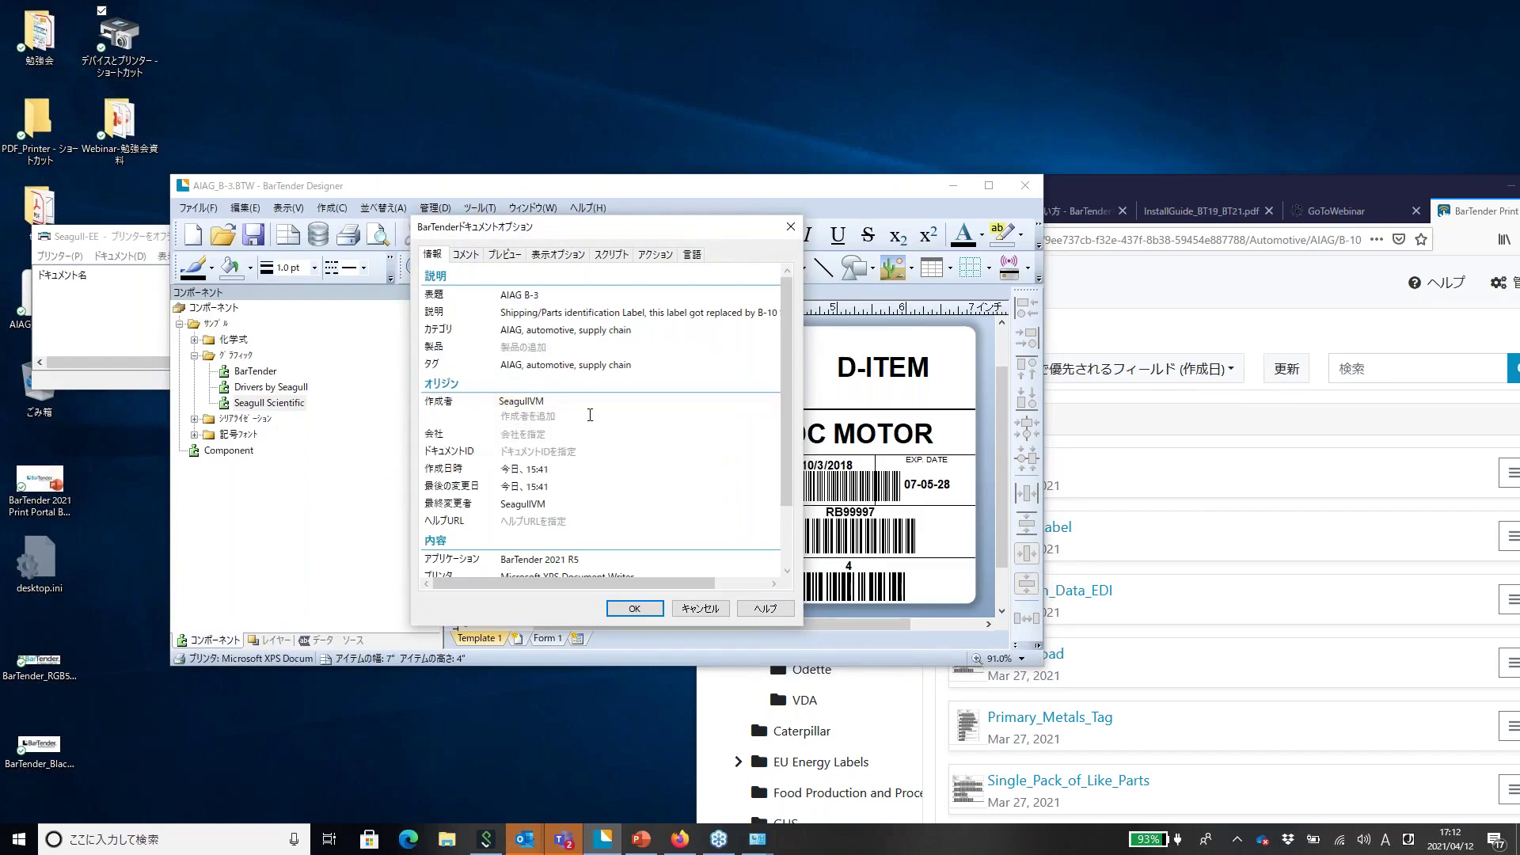
scroll(489, 420, right, 3)
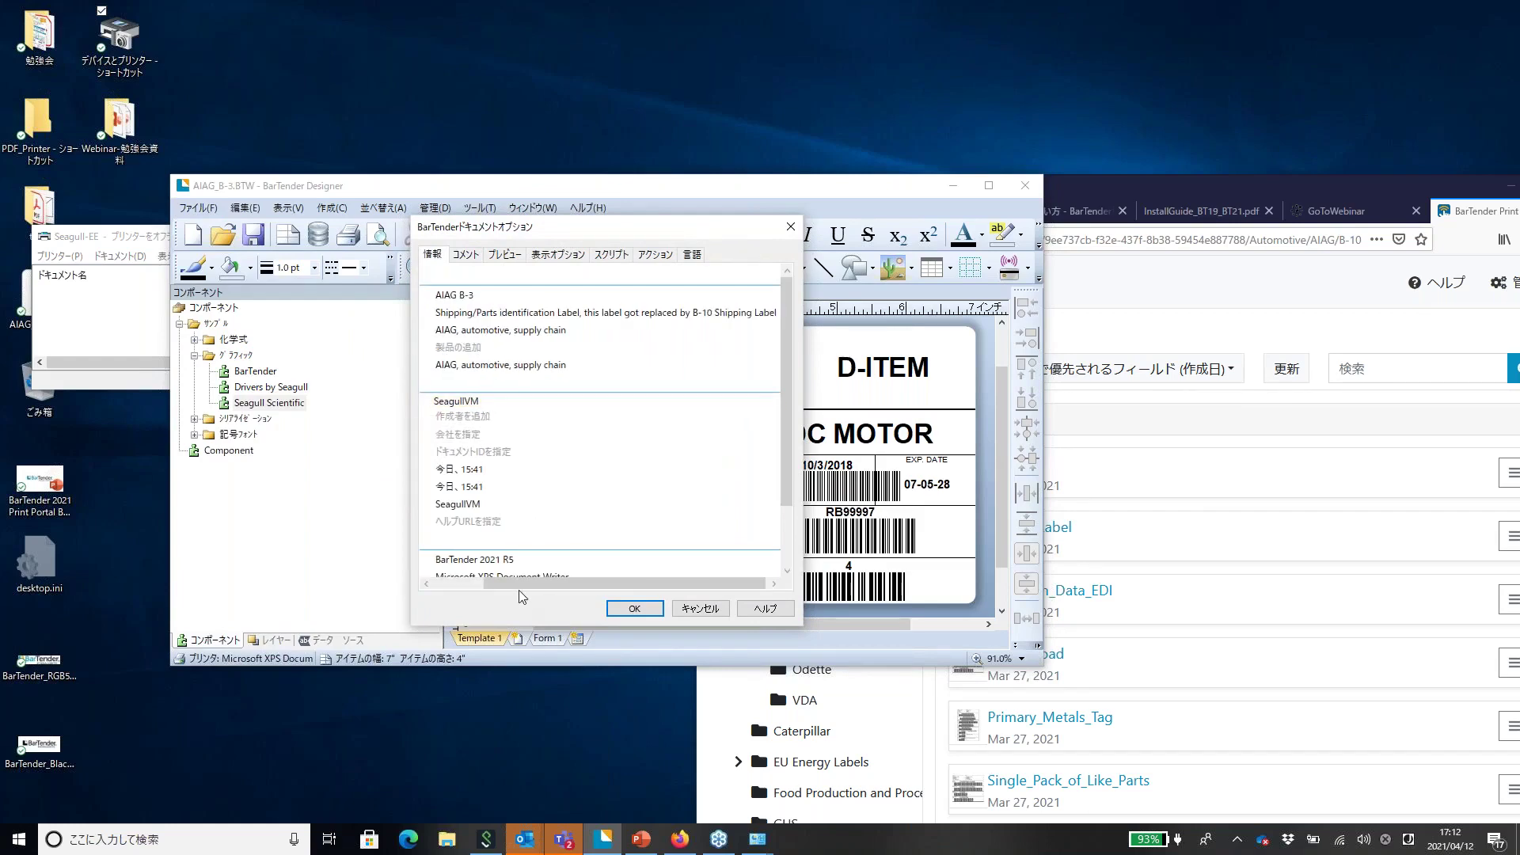
click(701, 611)
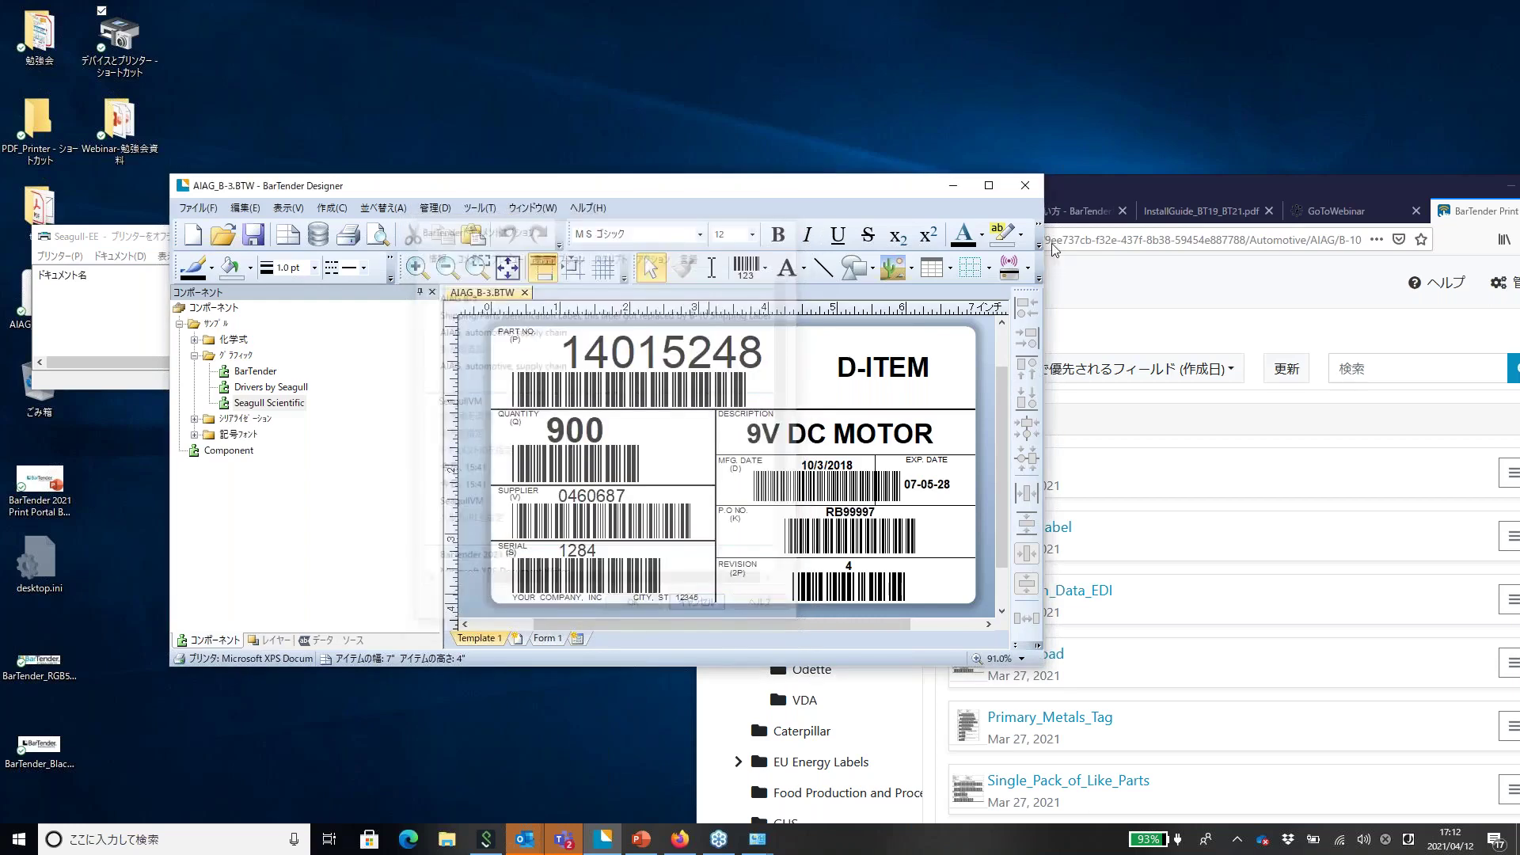
click(1025, 185)
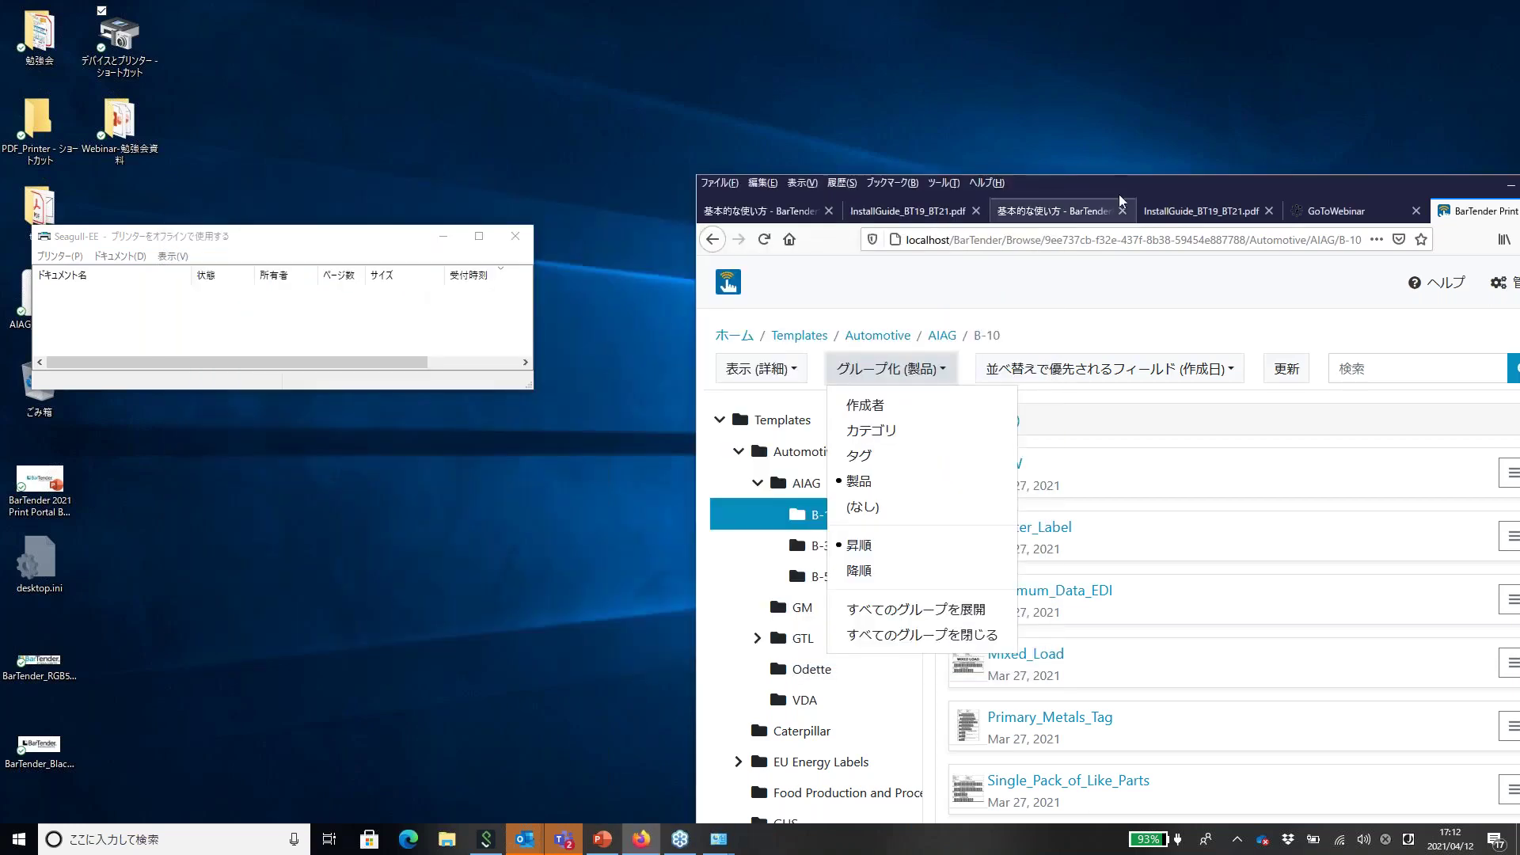
Switch back to Print Portal in the browser, open the Templates folder and maximize the window
drag(1096, 176, 692, 80)
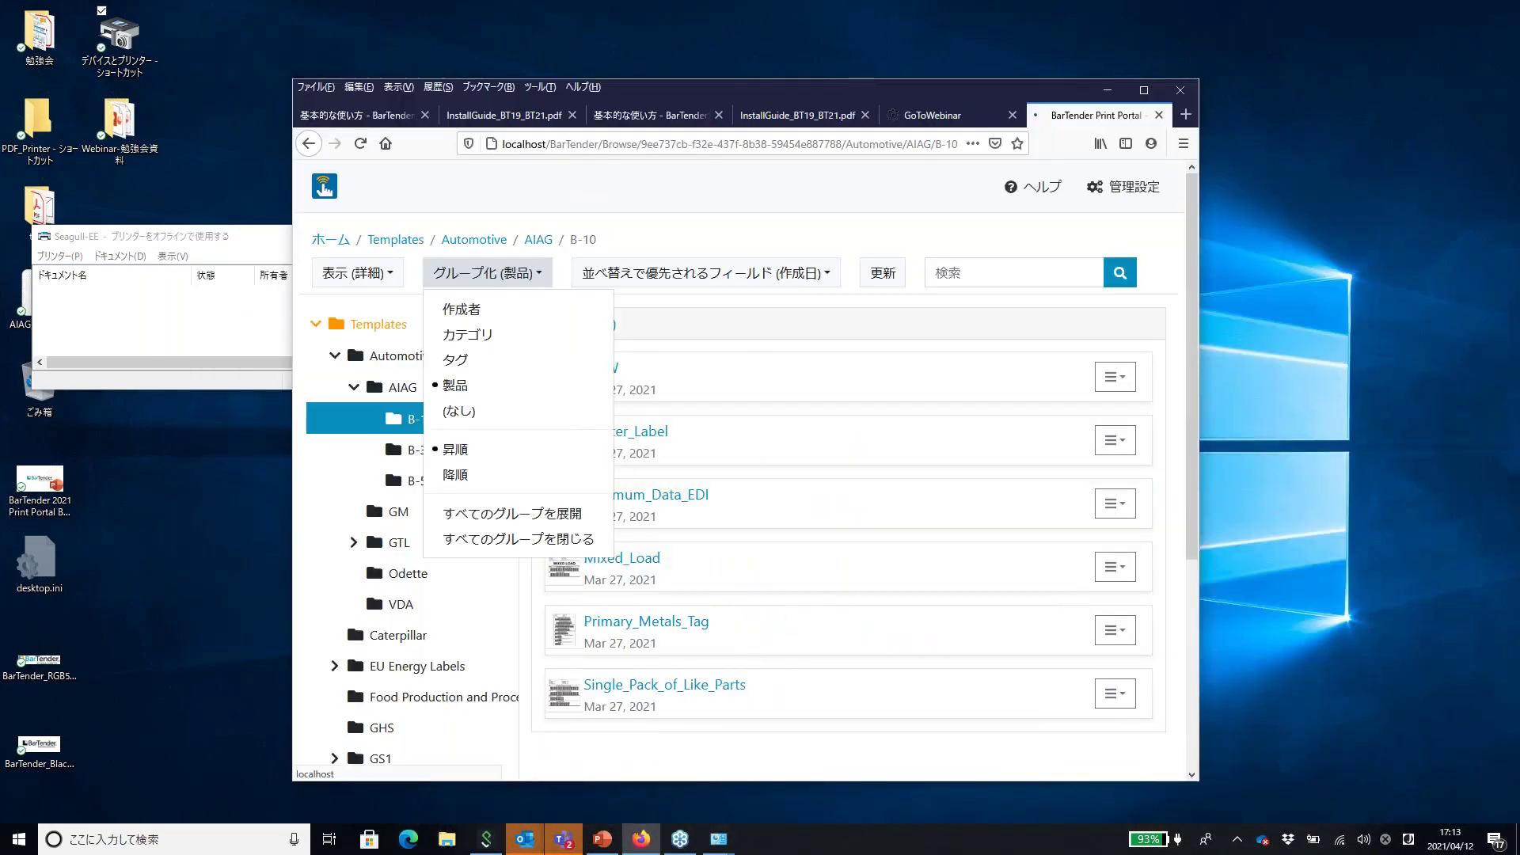
click(378, 324)
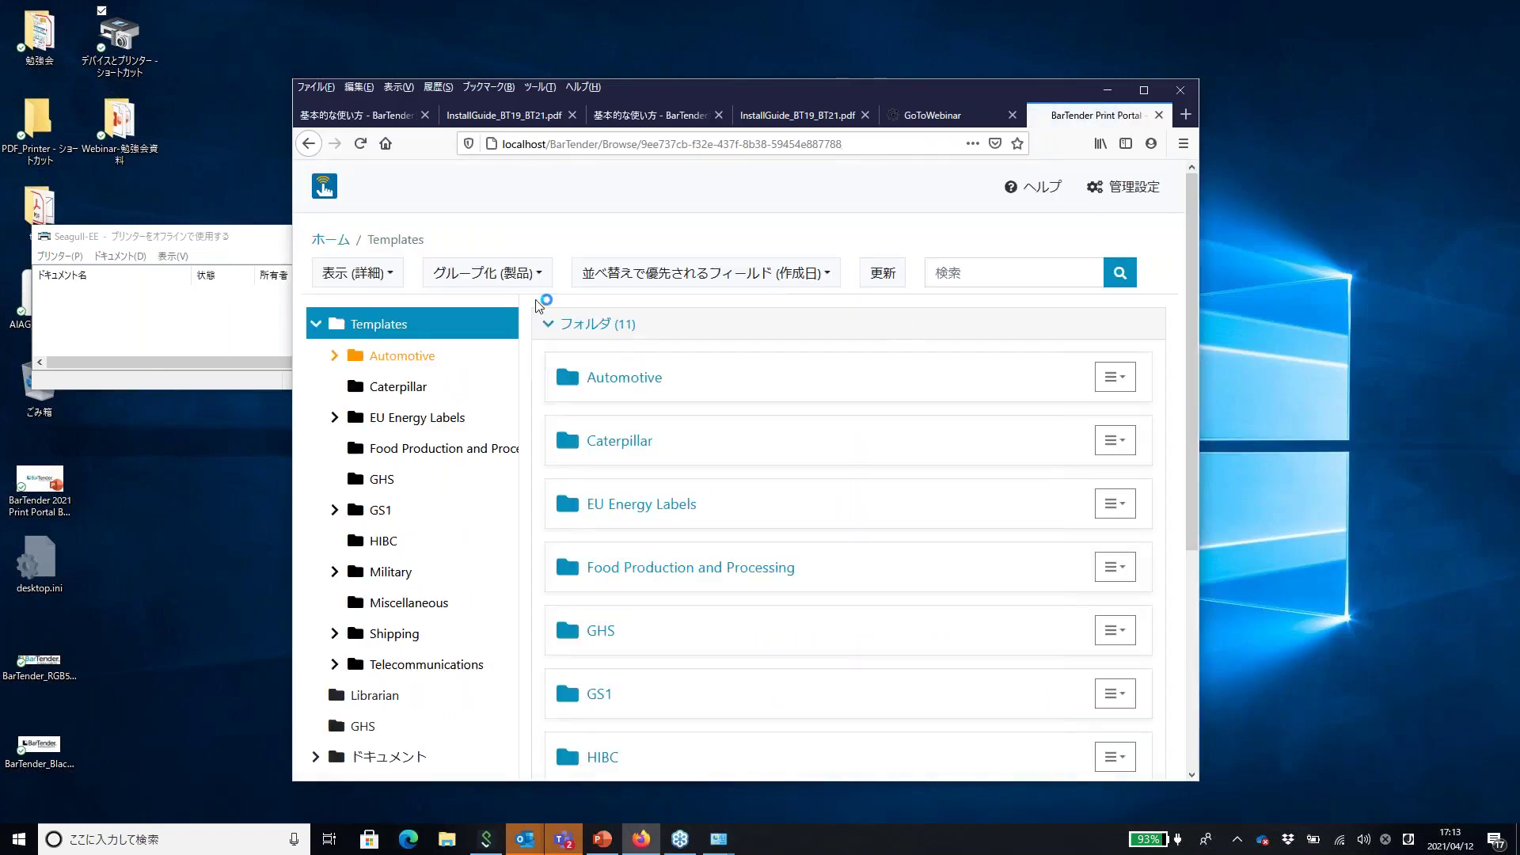
click(1143, 89)
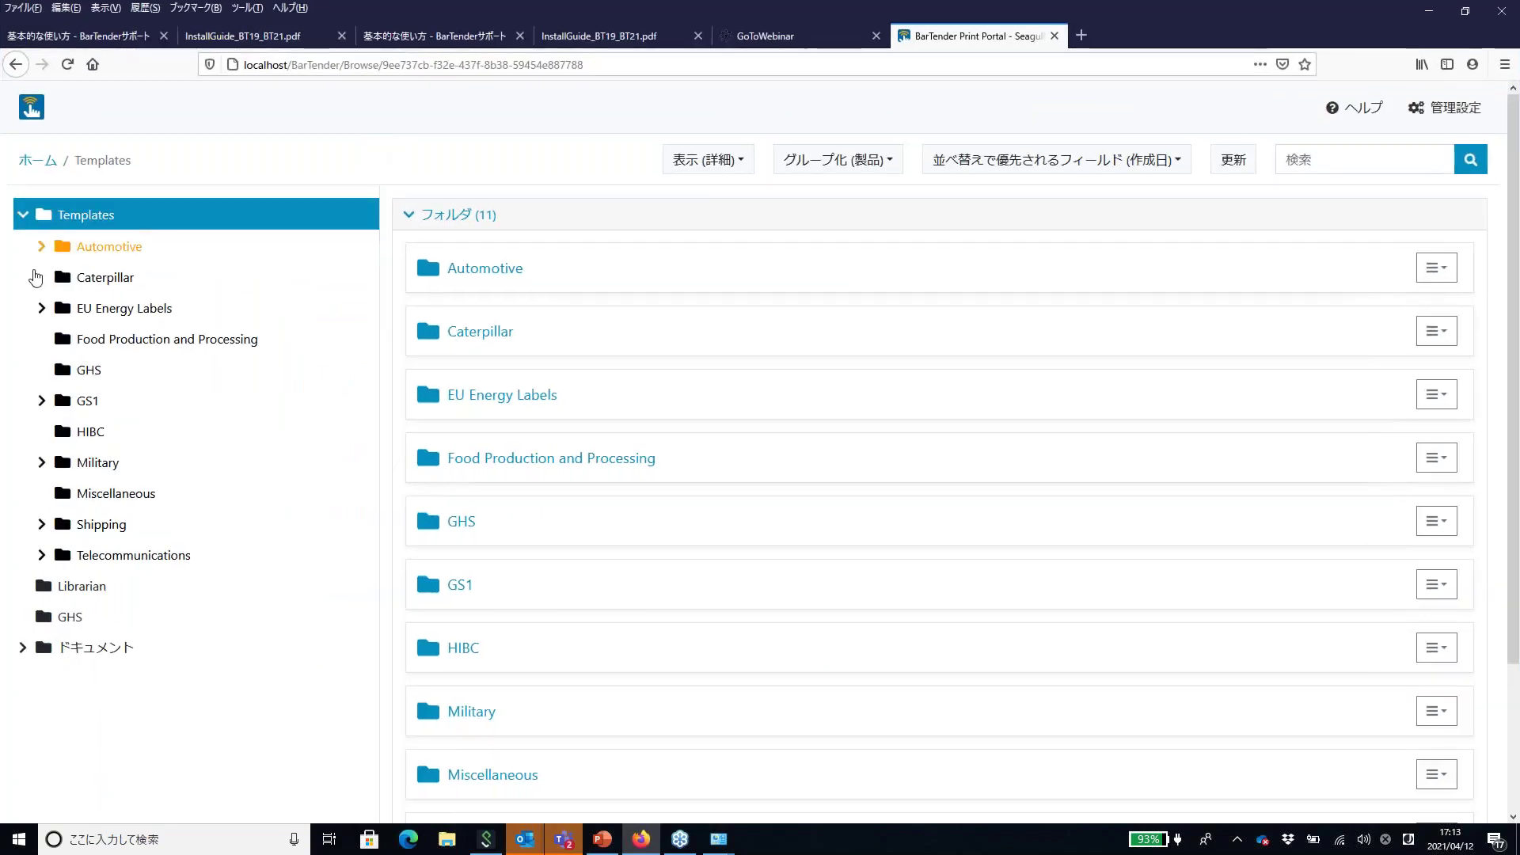
Group the Templates contents by tag (タグ), sort them by name (名前) and refresh the list
click(884, 162)
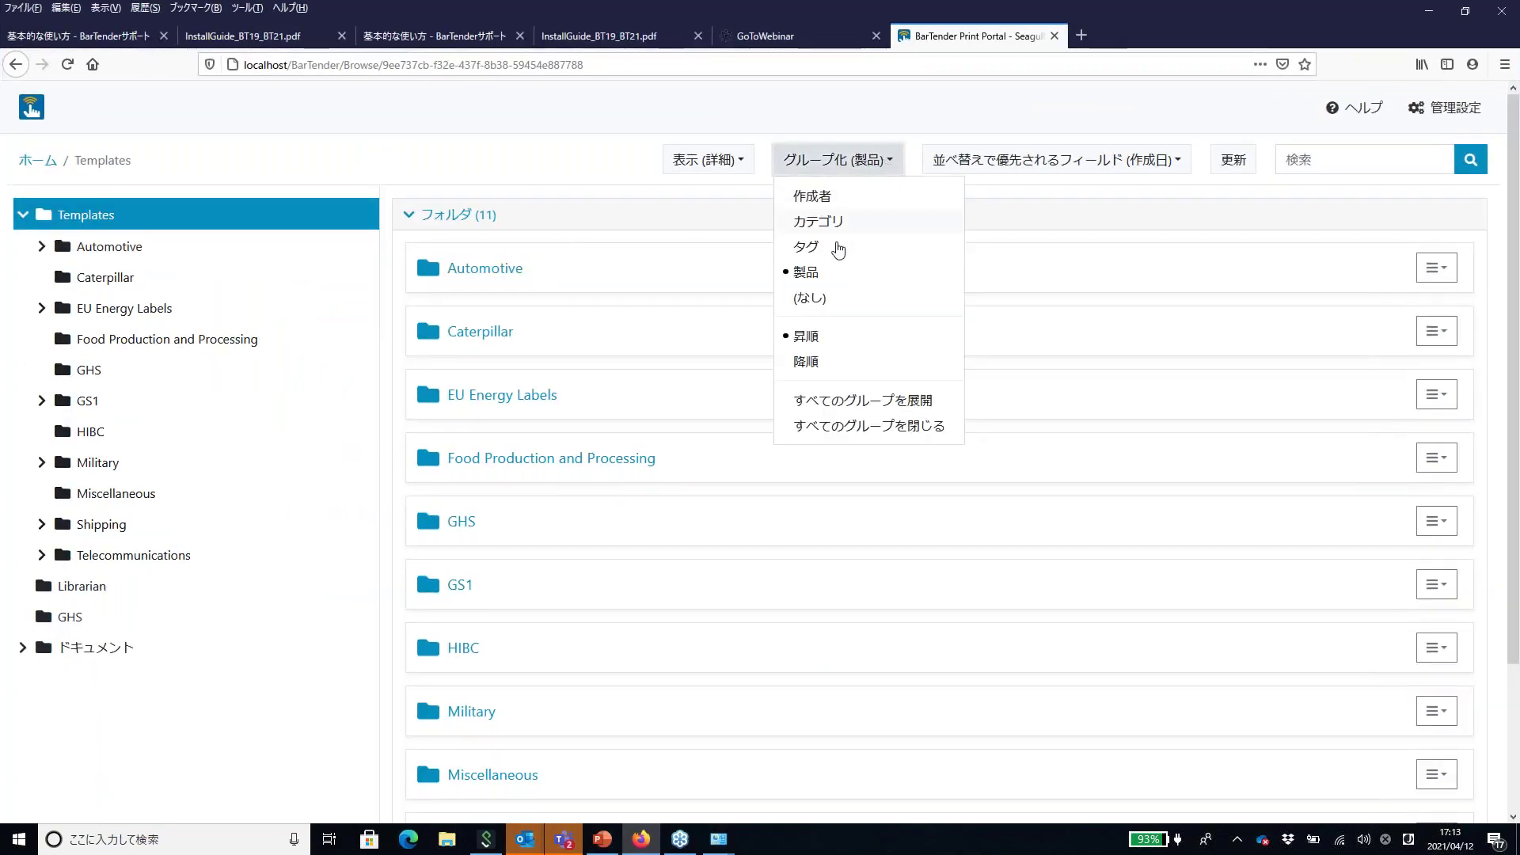
click(811, 247)
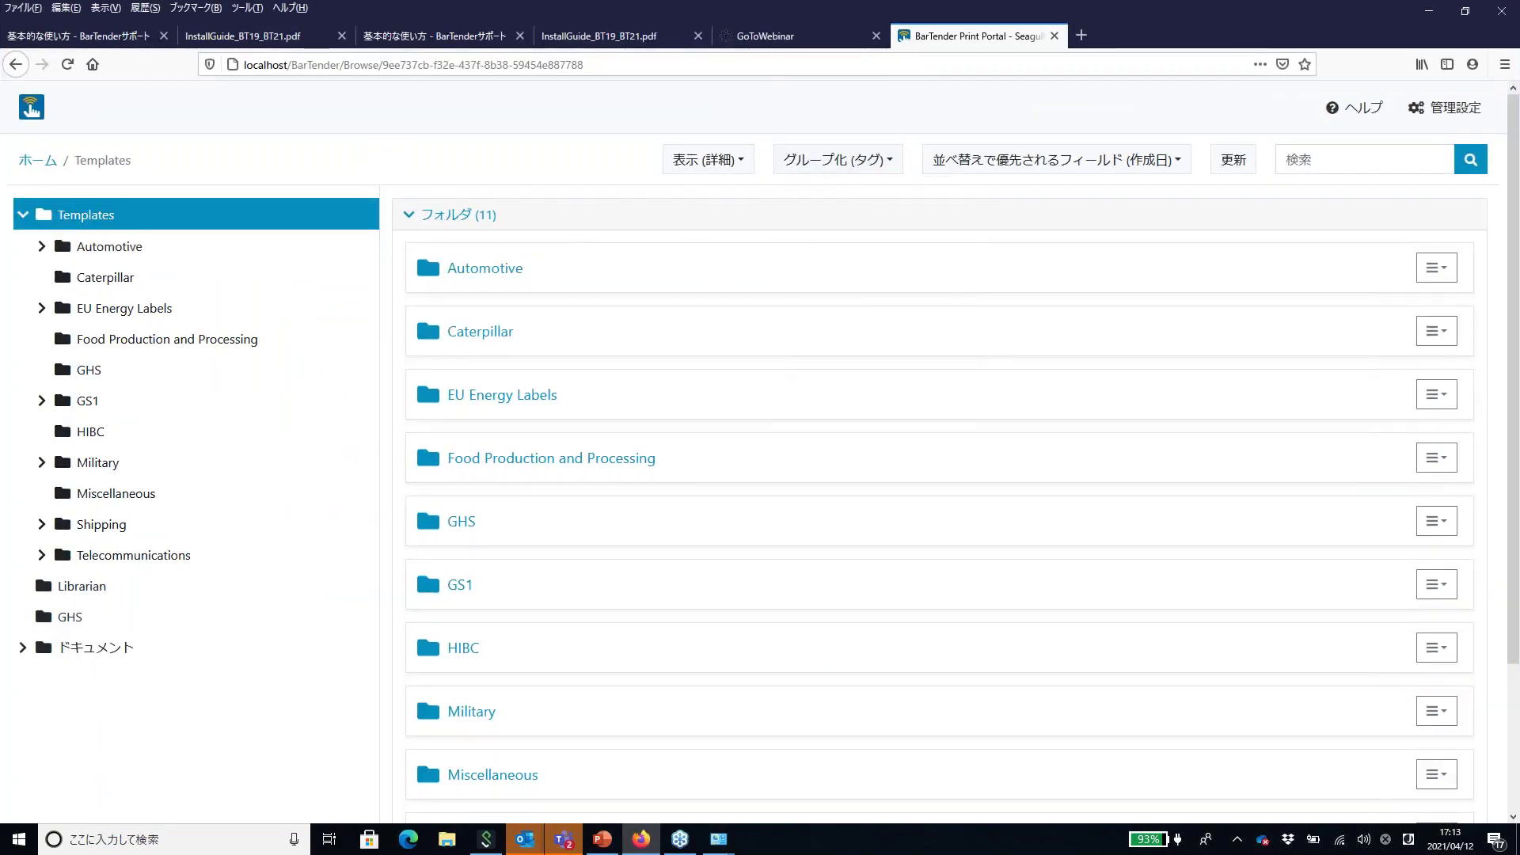
click(1153, 168)
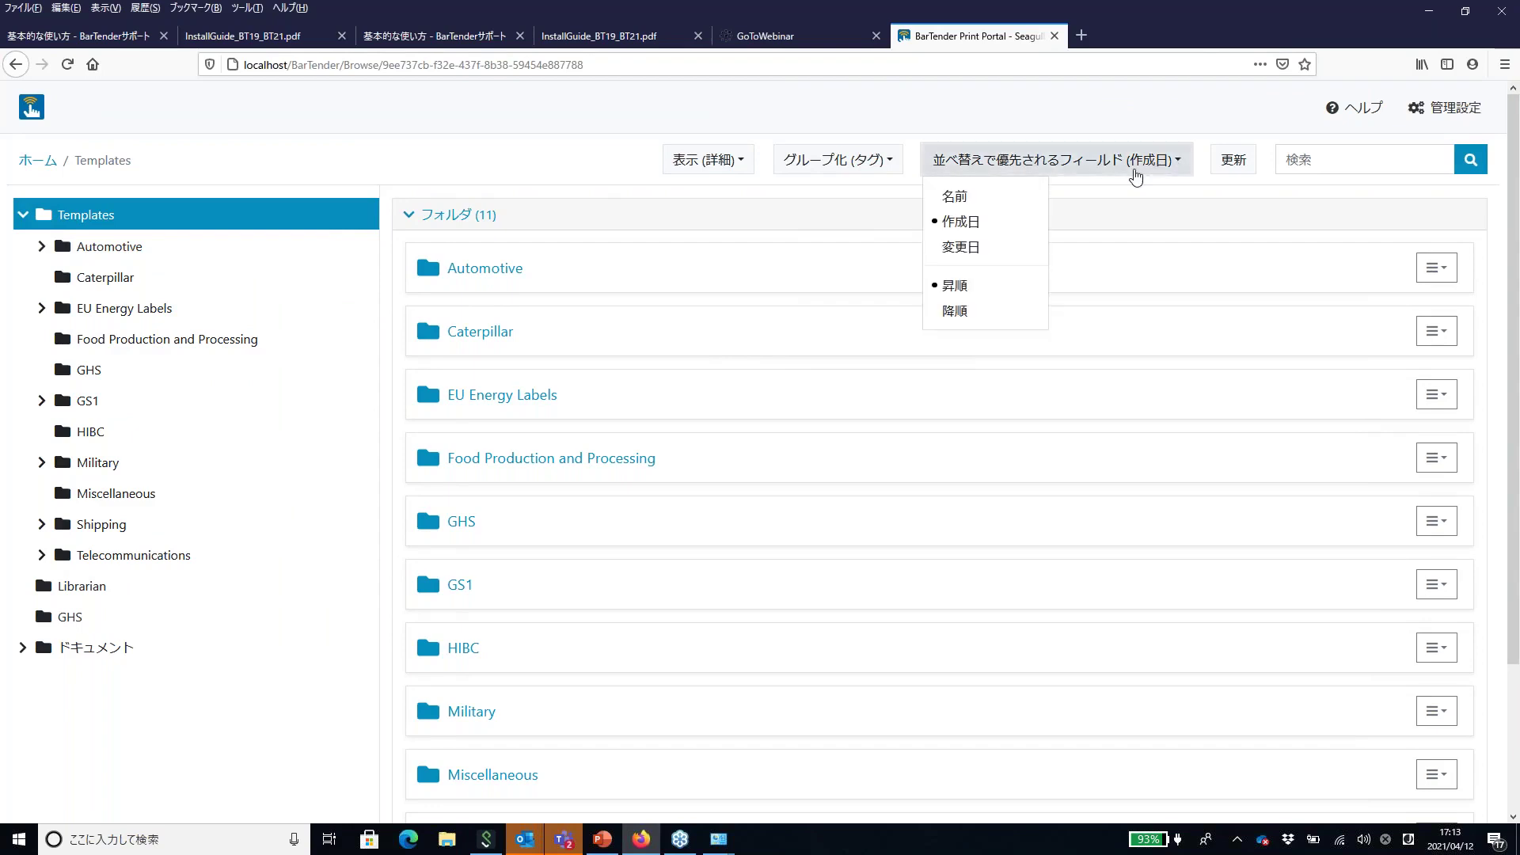
click(986, 197)
click(1233, 164)
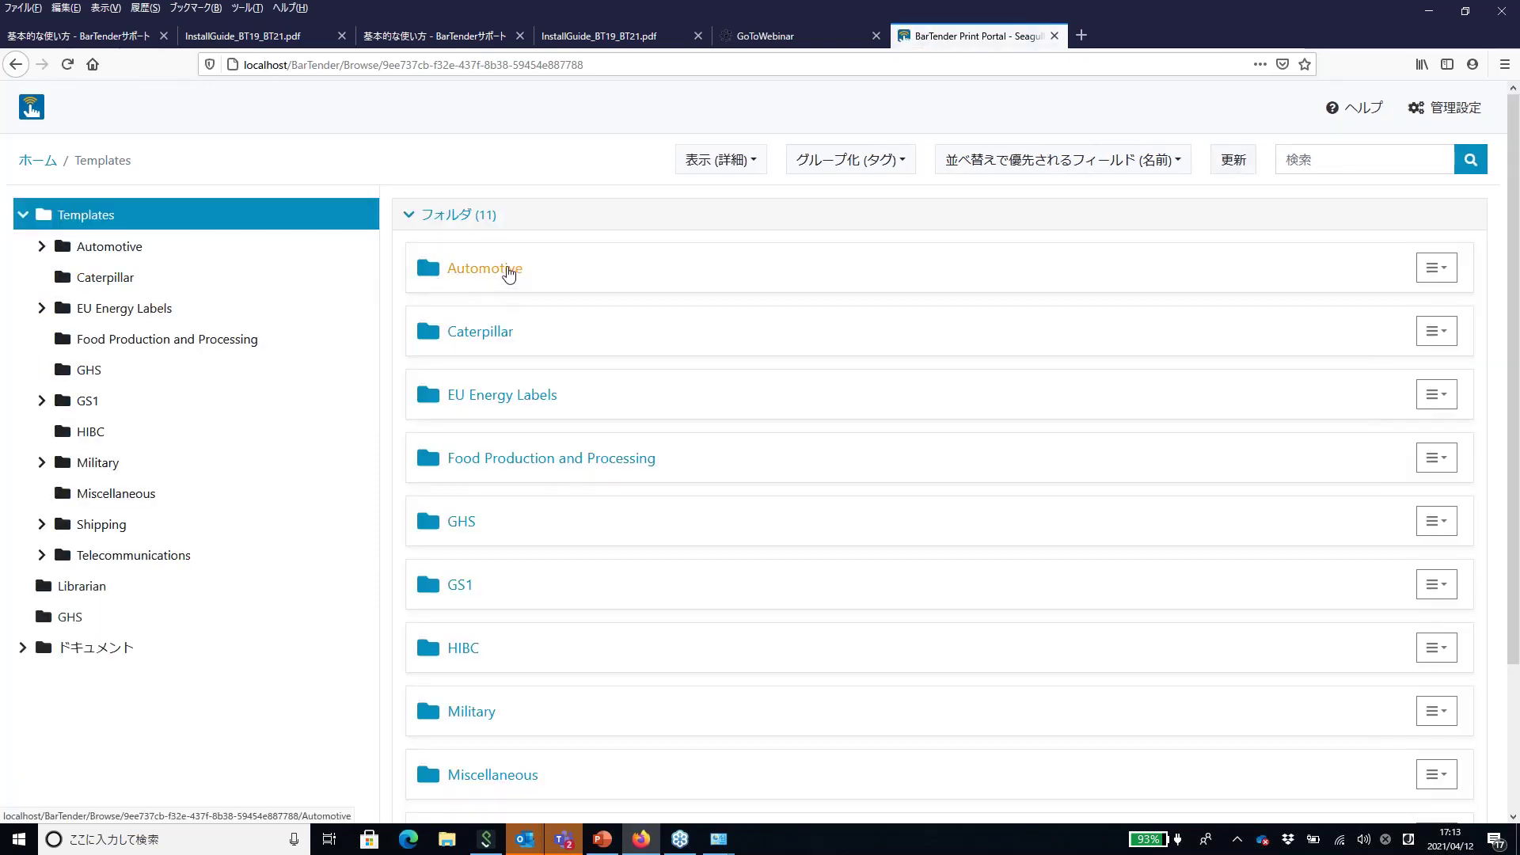
Open the GM folder under Automotive and look through its documents grouped by tag
click(485, 267)
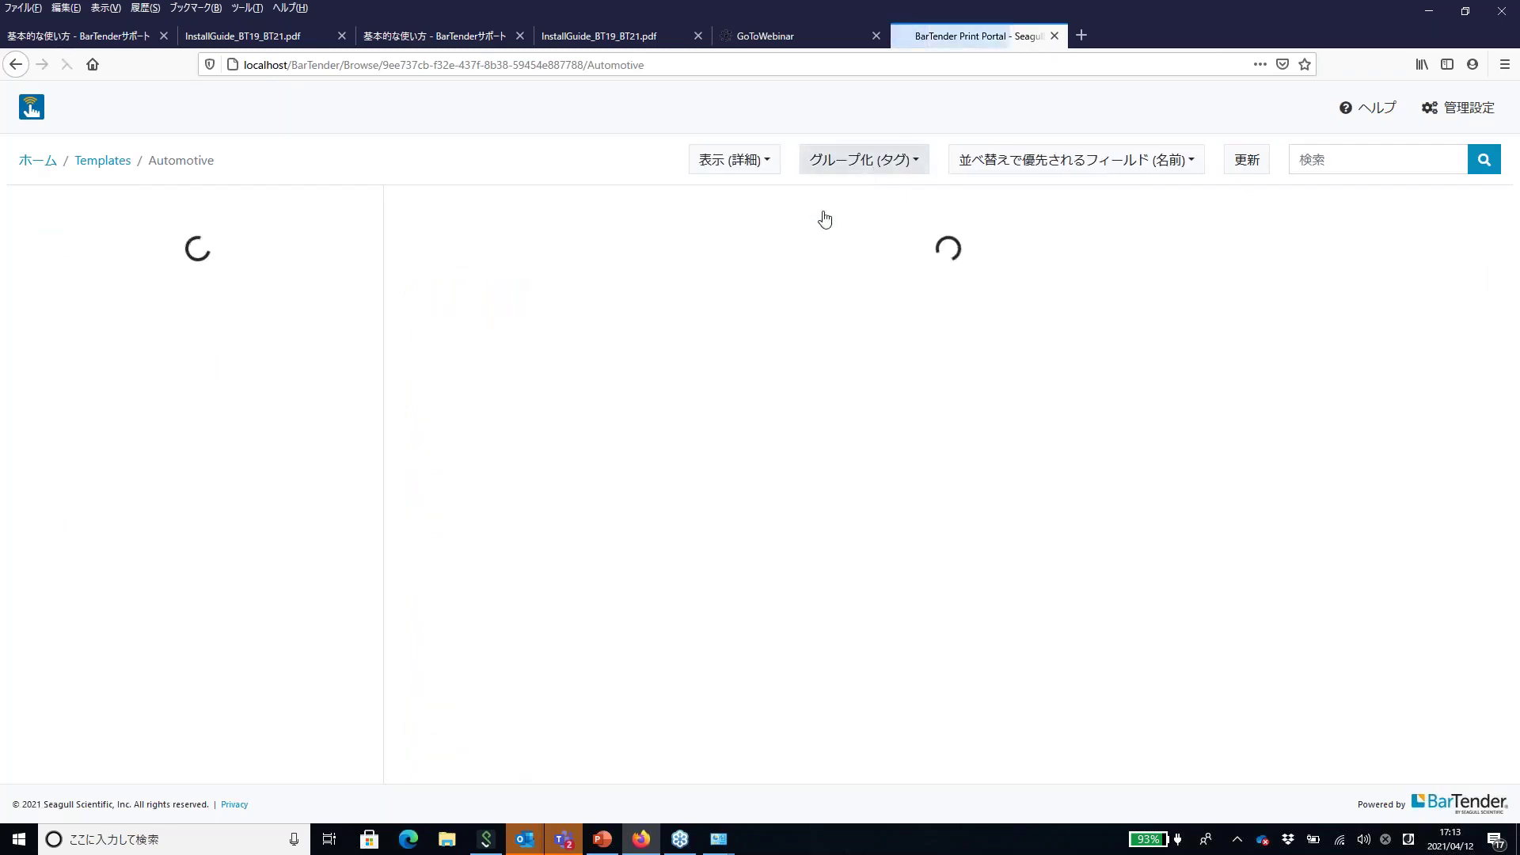
click(461, 336)
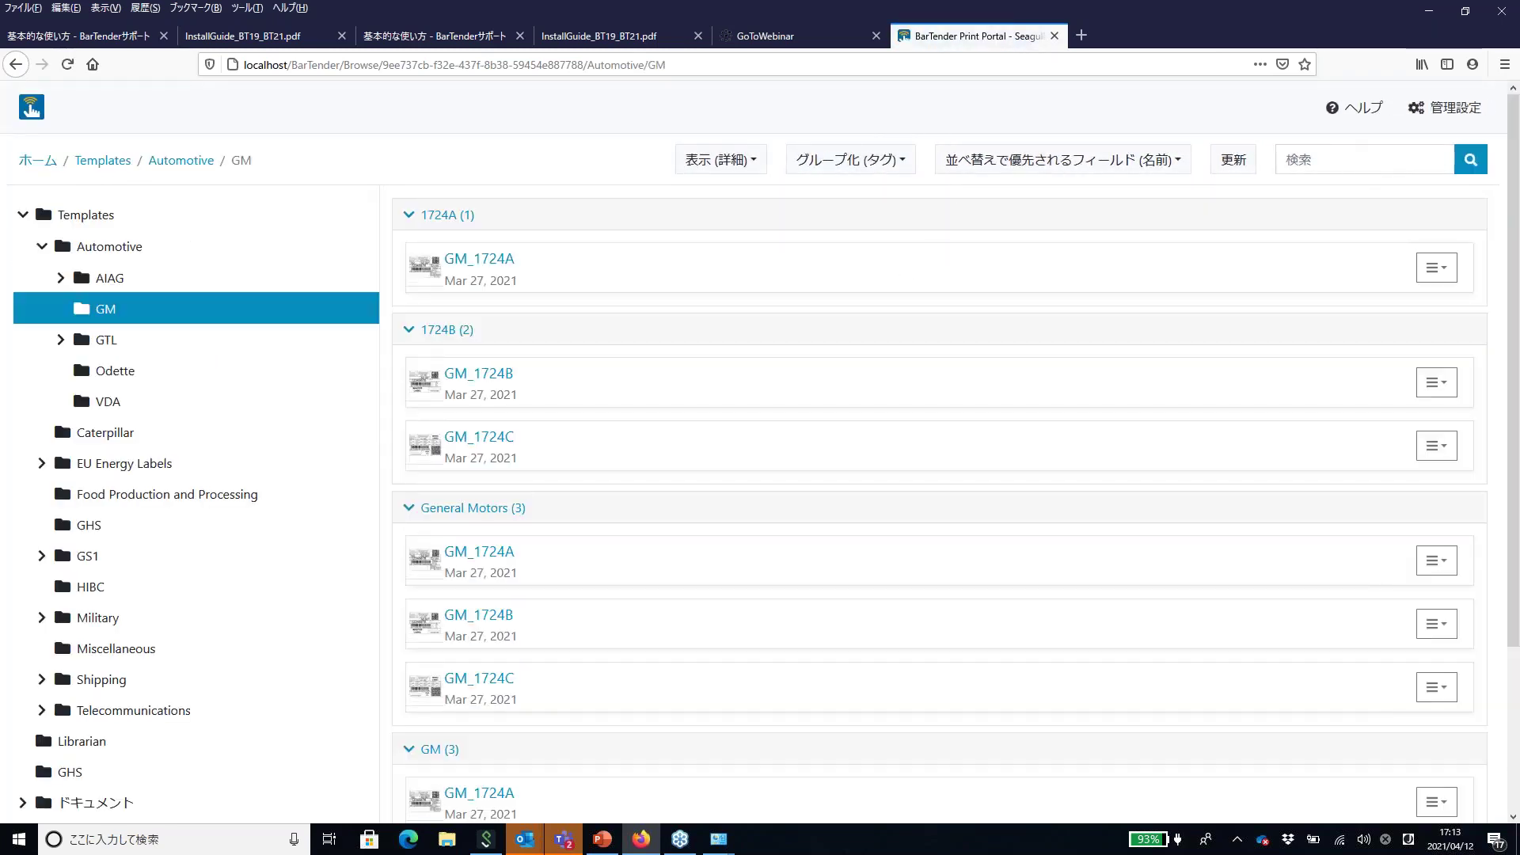
scroll(780, 288, down, 2)
click(796, 281)
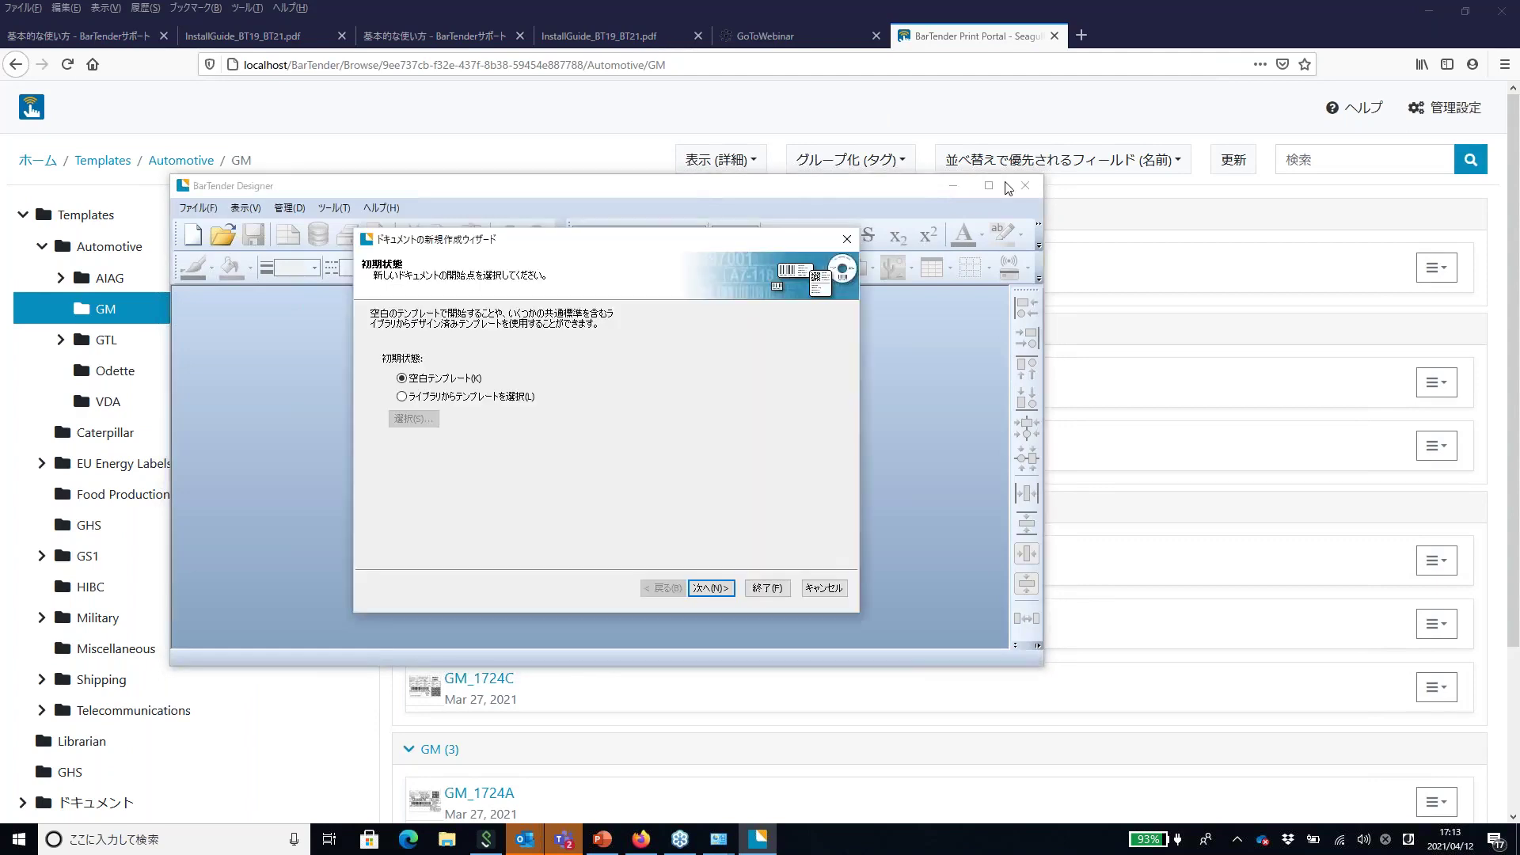
click(865, 232)
click(1024, 186)
Sort the GM folder's documents by creation date (作成日), refresh the list and group them by author (作成者)
scroll(608, 375, down, 2)
scroll(608, 376, down, 1)
scroll(1053, 238, up, 3)
click(1067, 168)
click(979, 229)
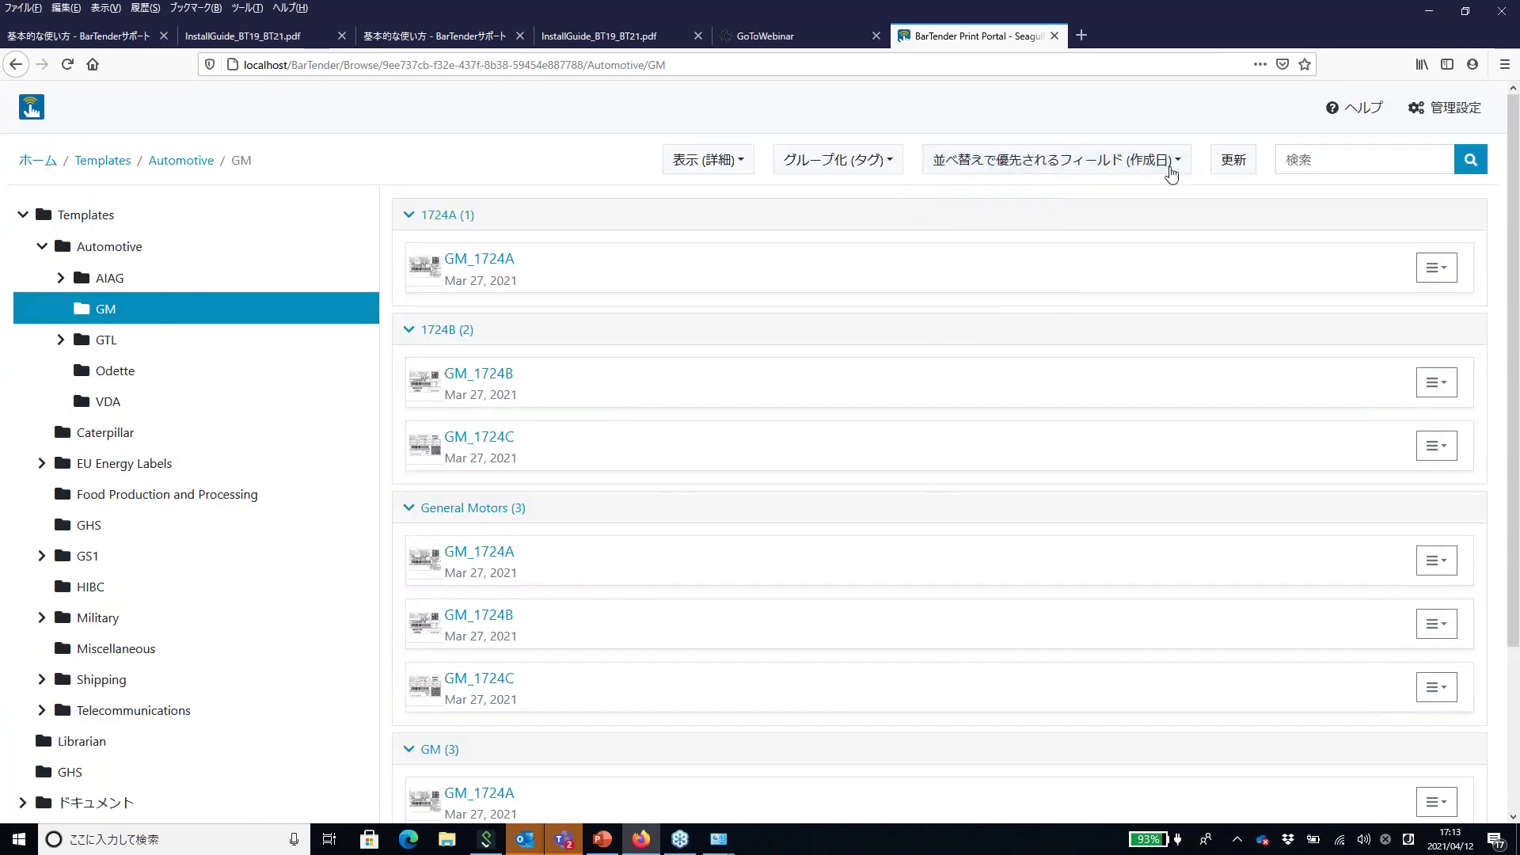
click(1232, 159)
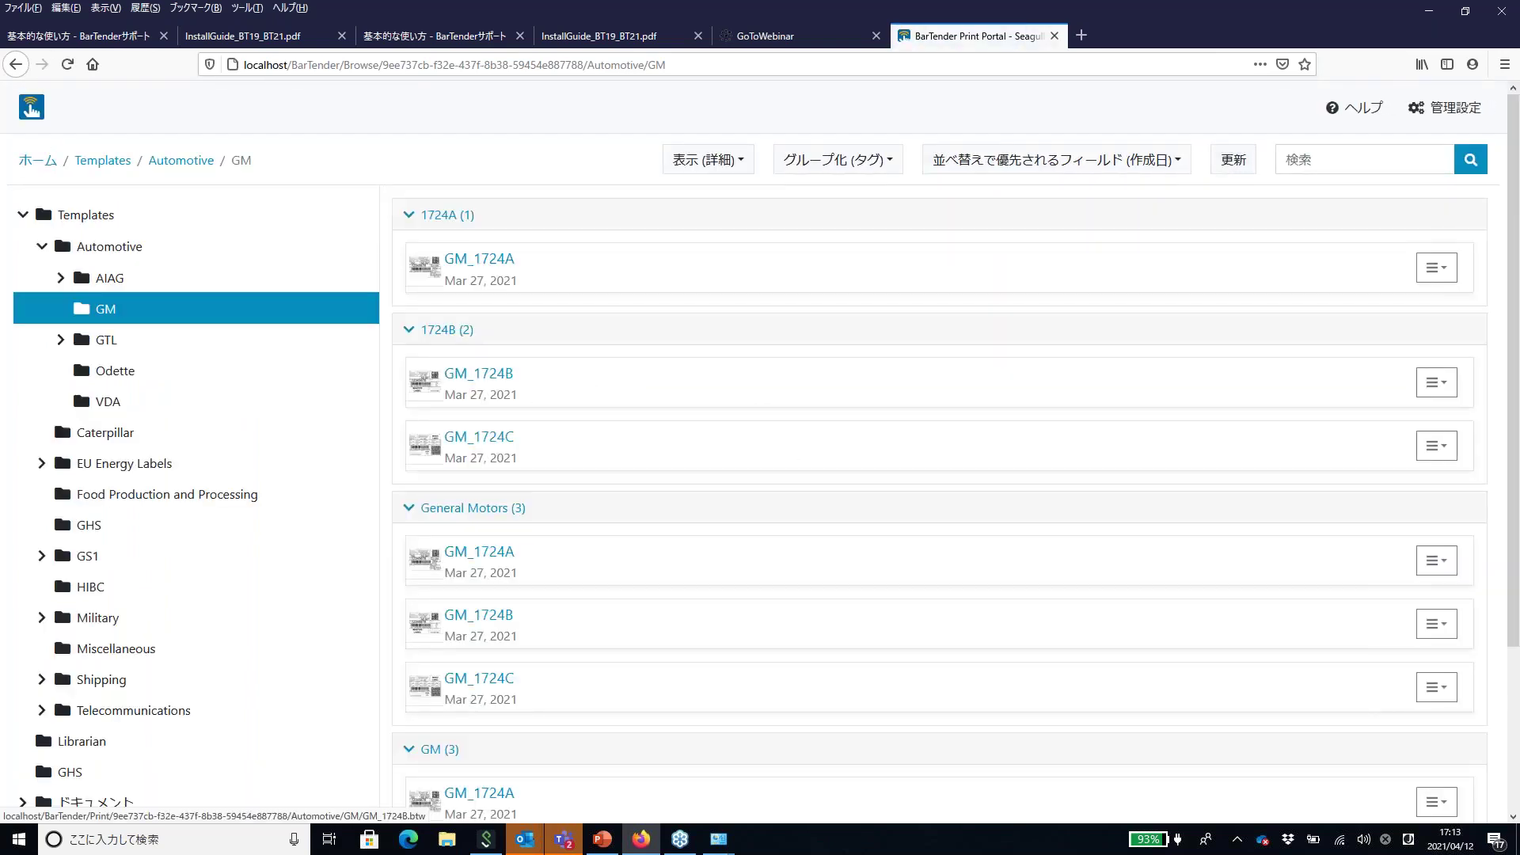
click(870, 165)
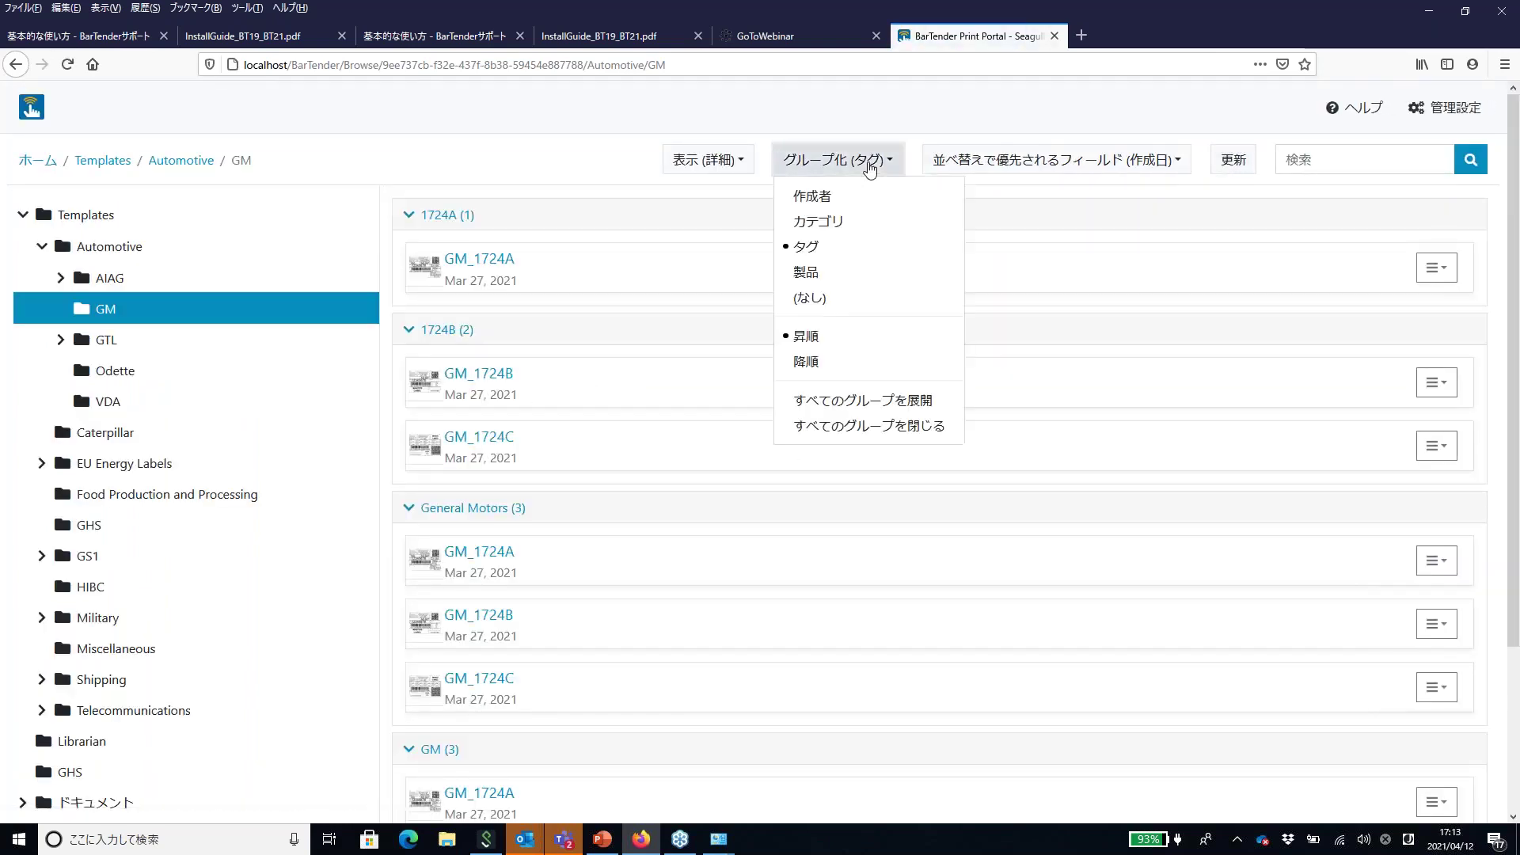
click(827, 198)
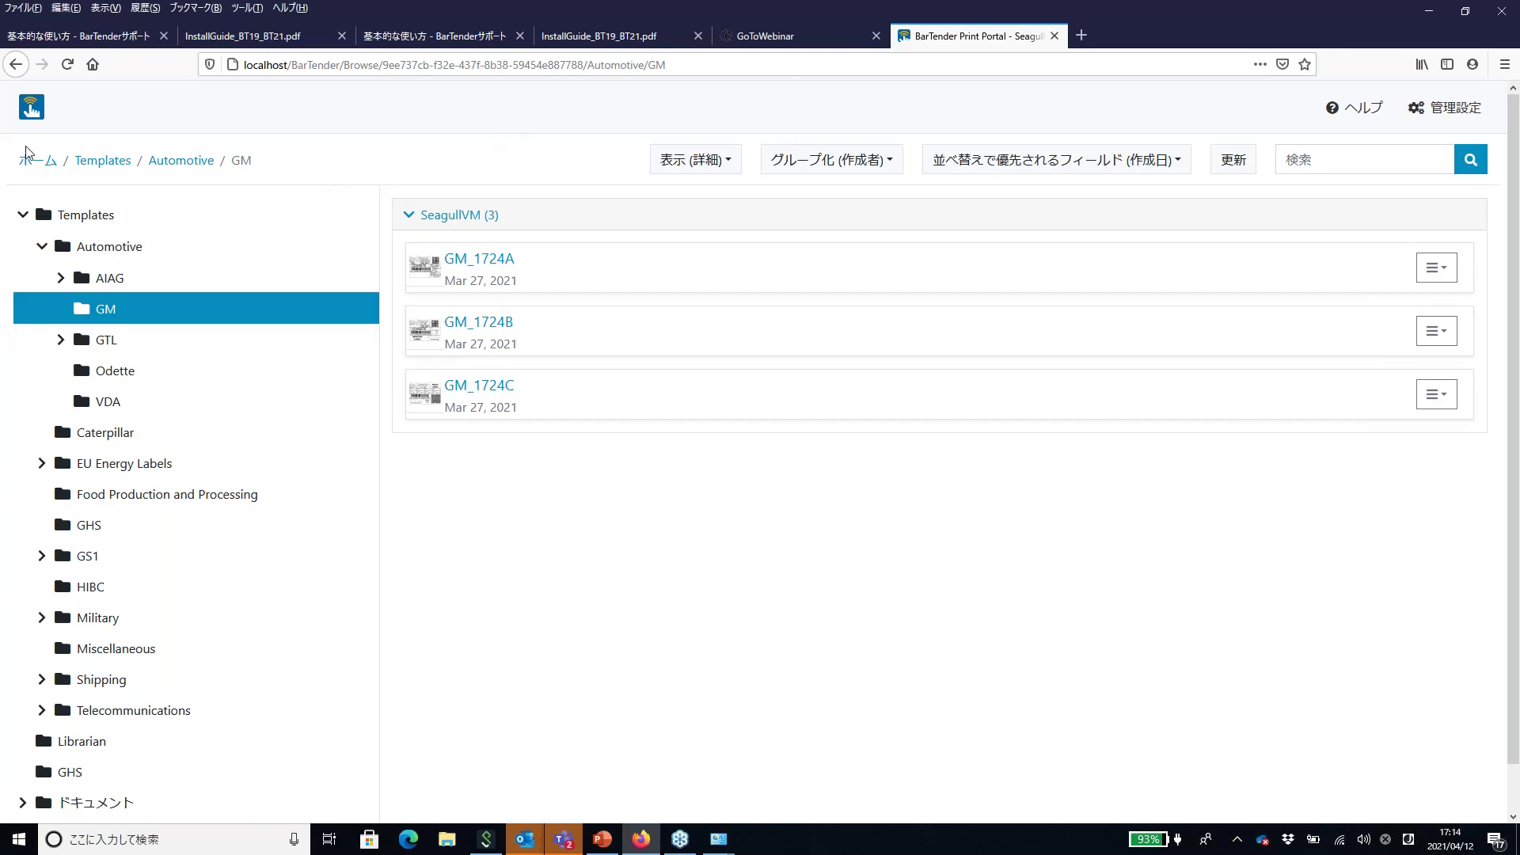
Return to the portal home and open the administration settings (管理設定) with the root folder list
click(43, 162)
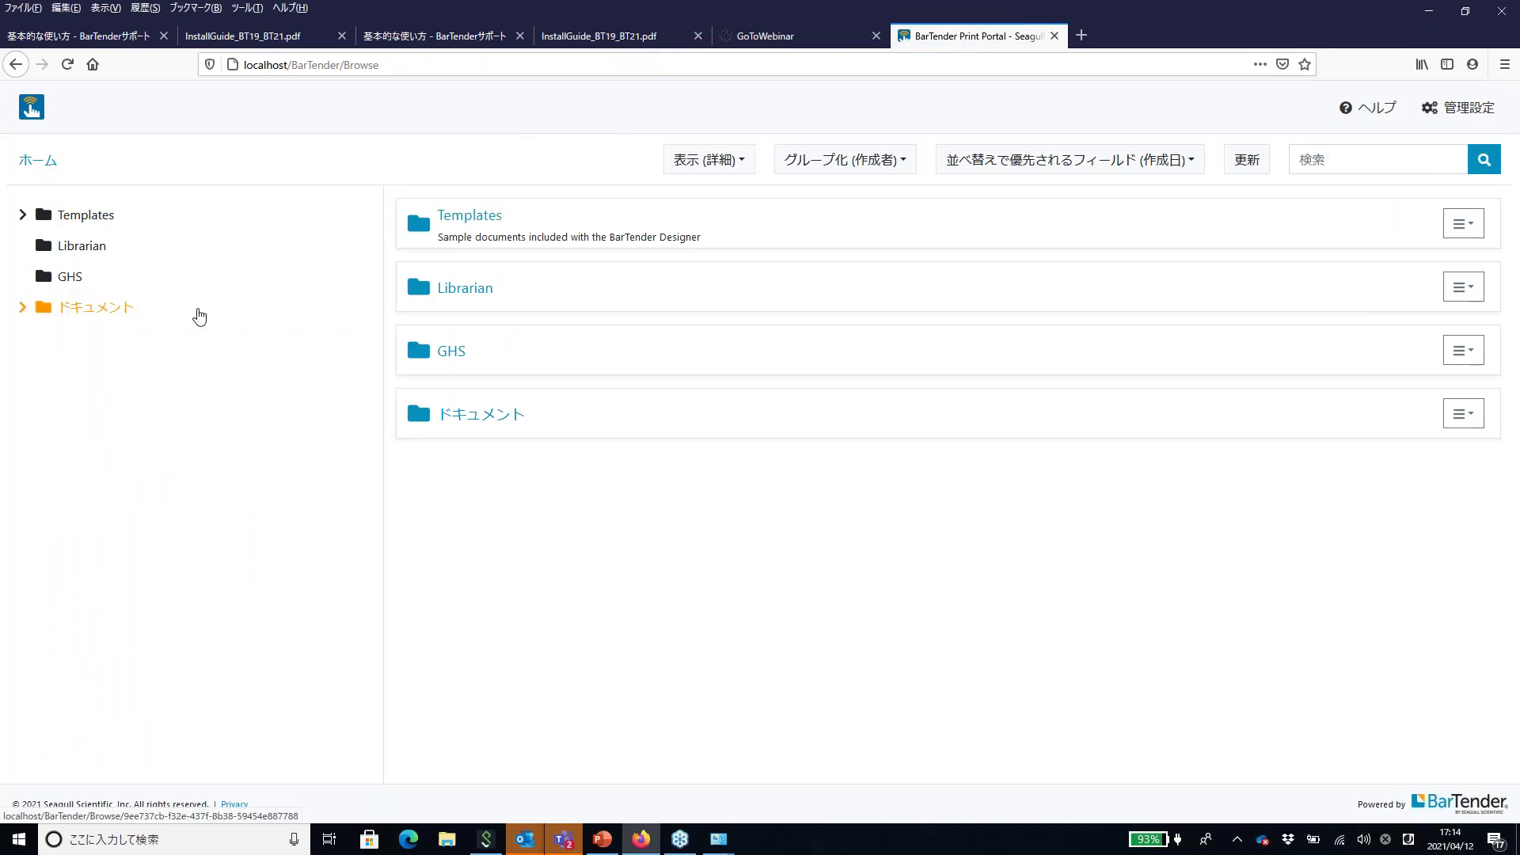
click(1468, 110)
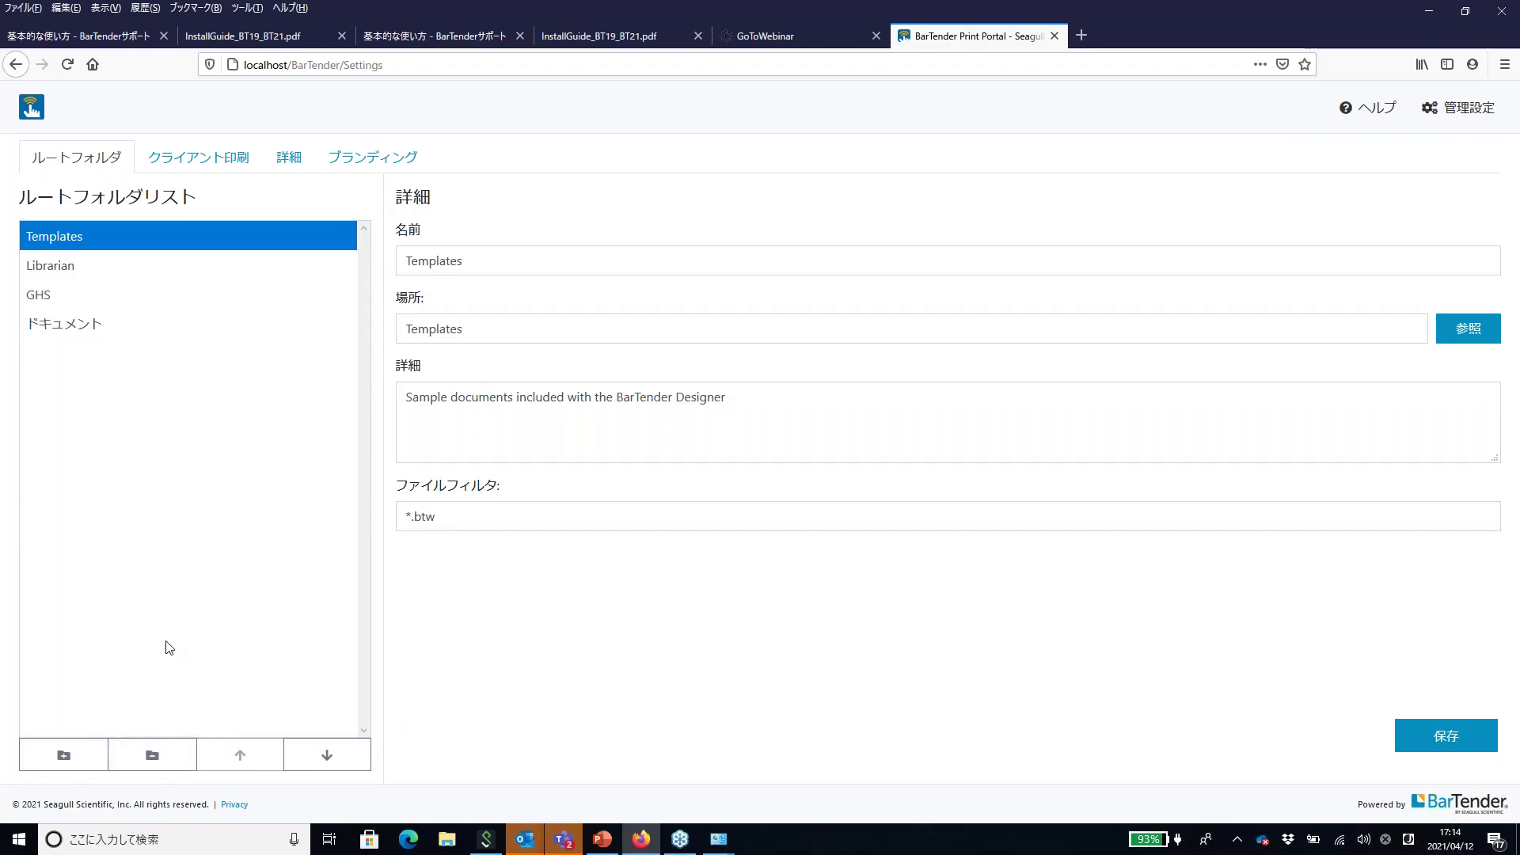
Open the client printing settings (クライアント印刷) and shrink the browser window so the desktop's printer queue shows beside it
click(227, 159)
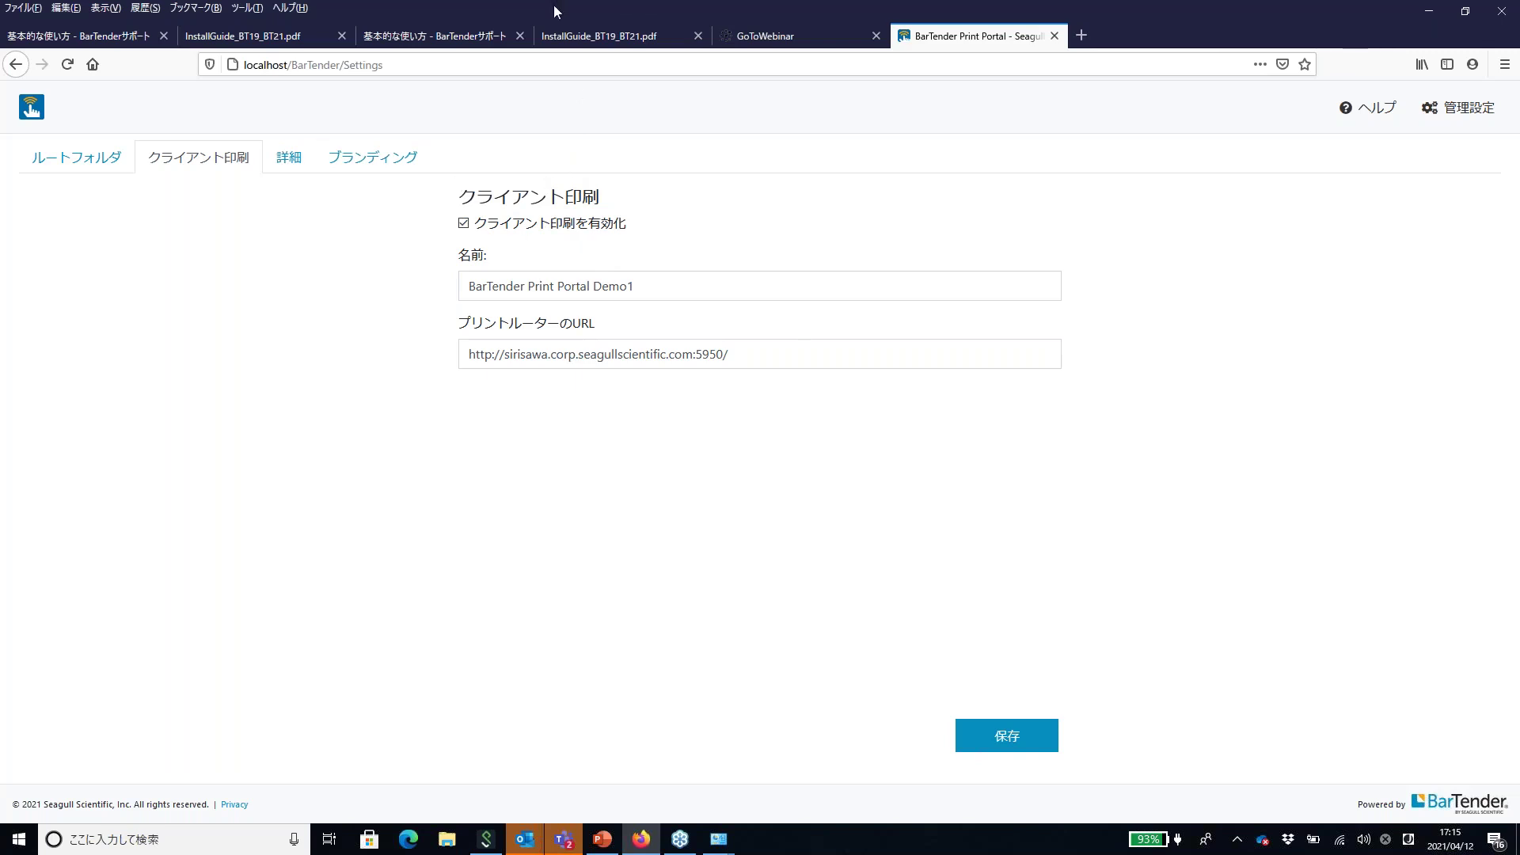
double_click(369, 7)
drag(396, 35, 701, 57)
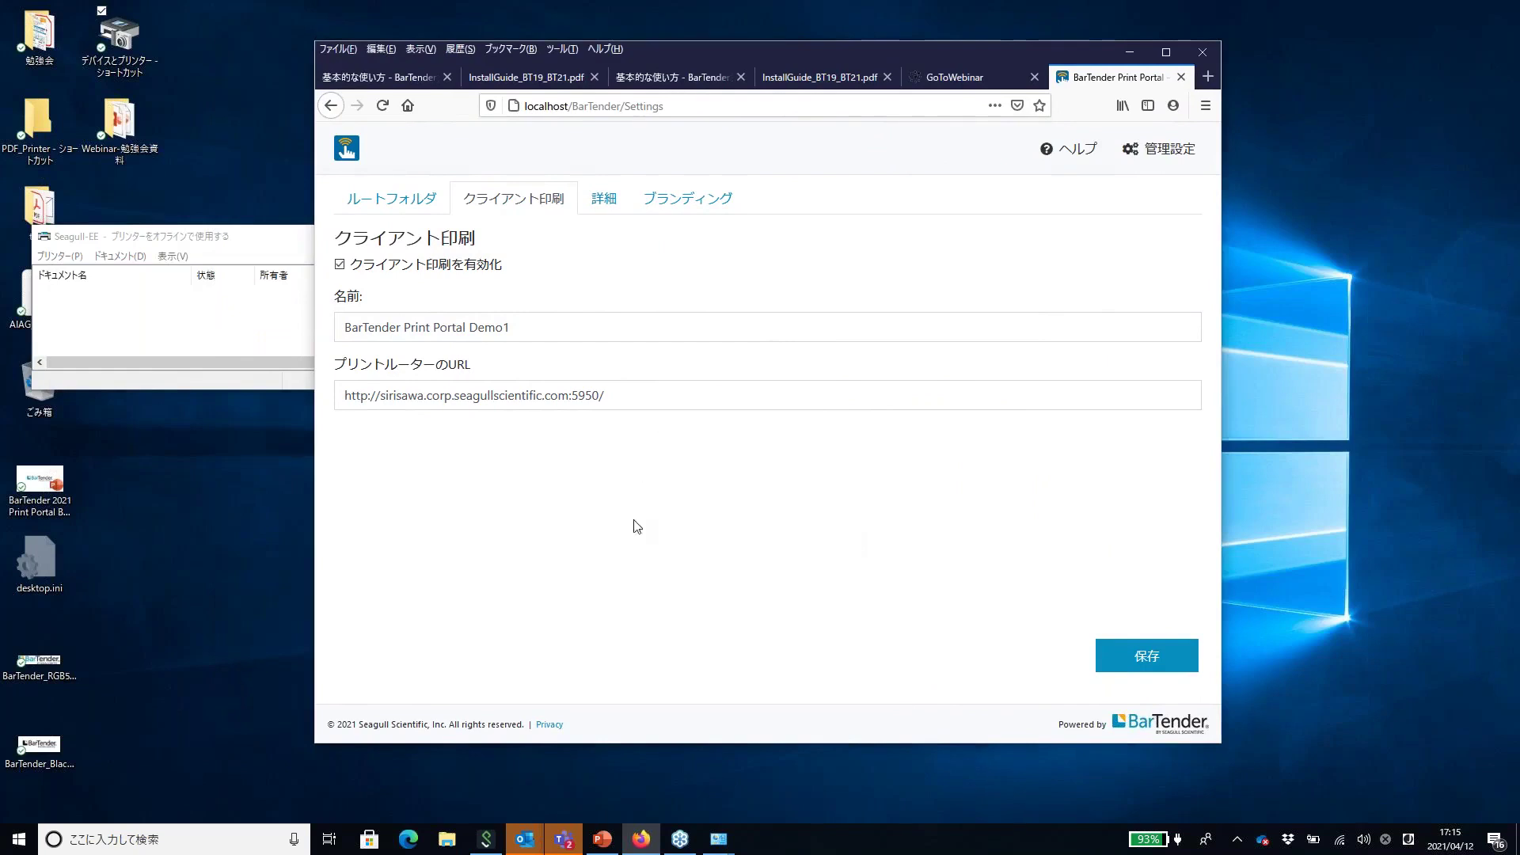
Return to the portal home and open GM_1724C from Templates > Automotive > GM for printing, moving the browser clear of the printer queue
click(425, 206)
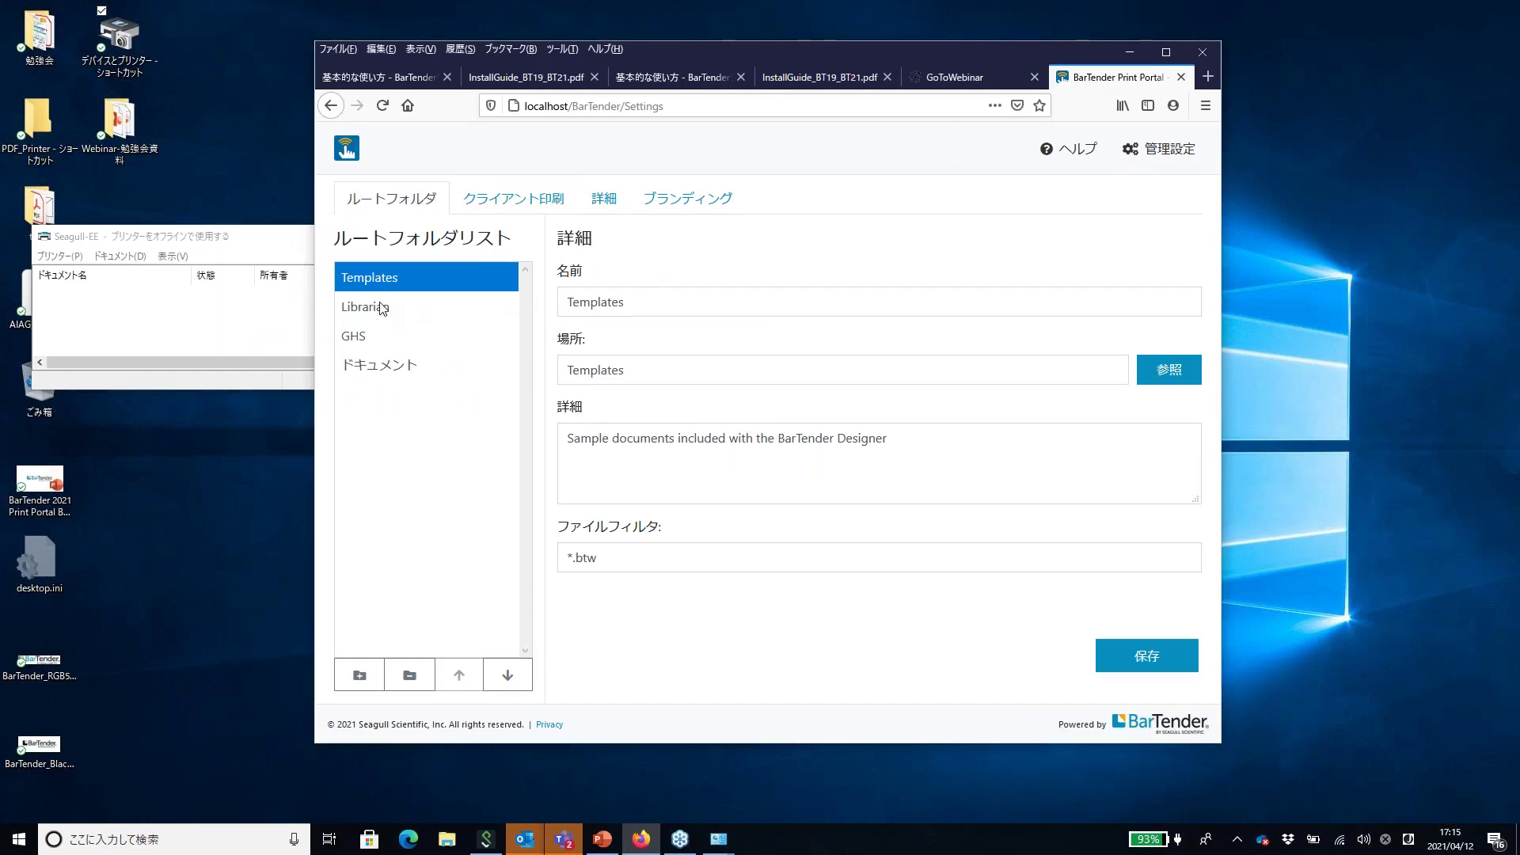
click(351, 157)
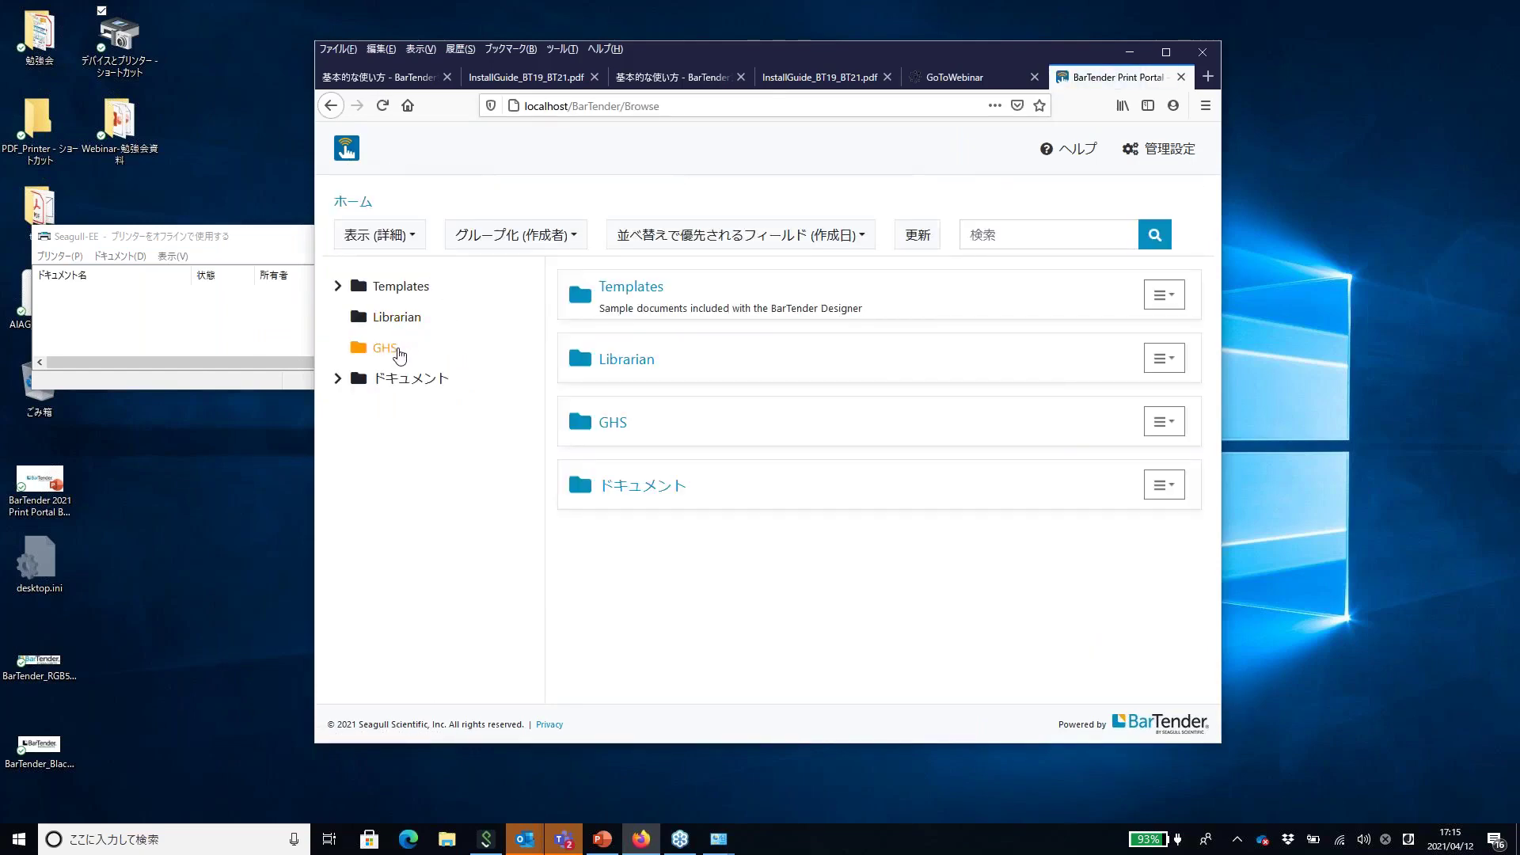
click(406, 295)
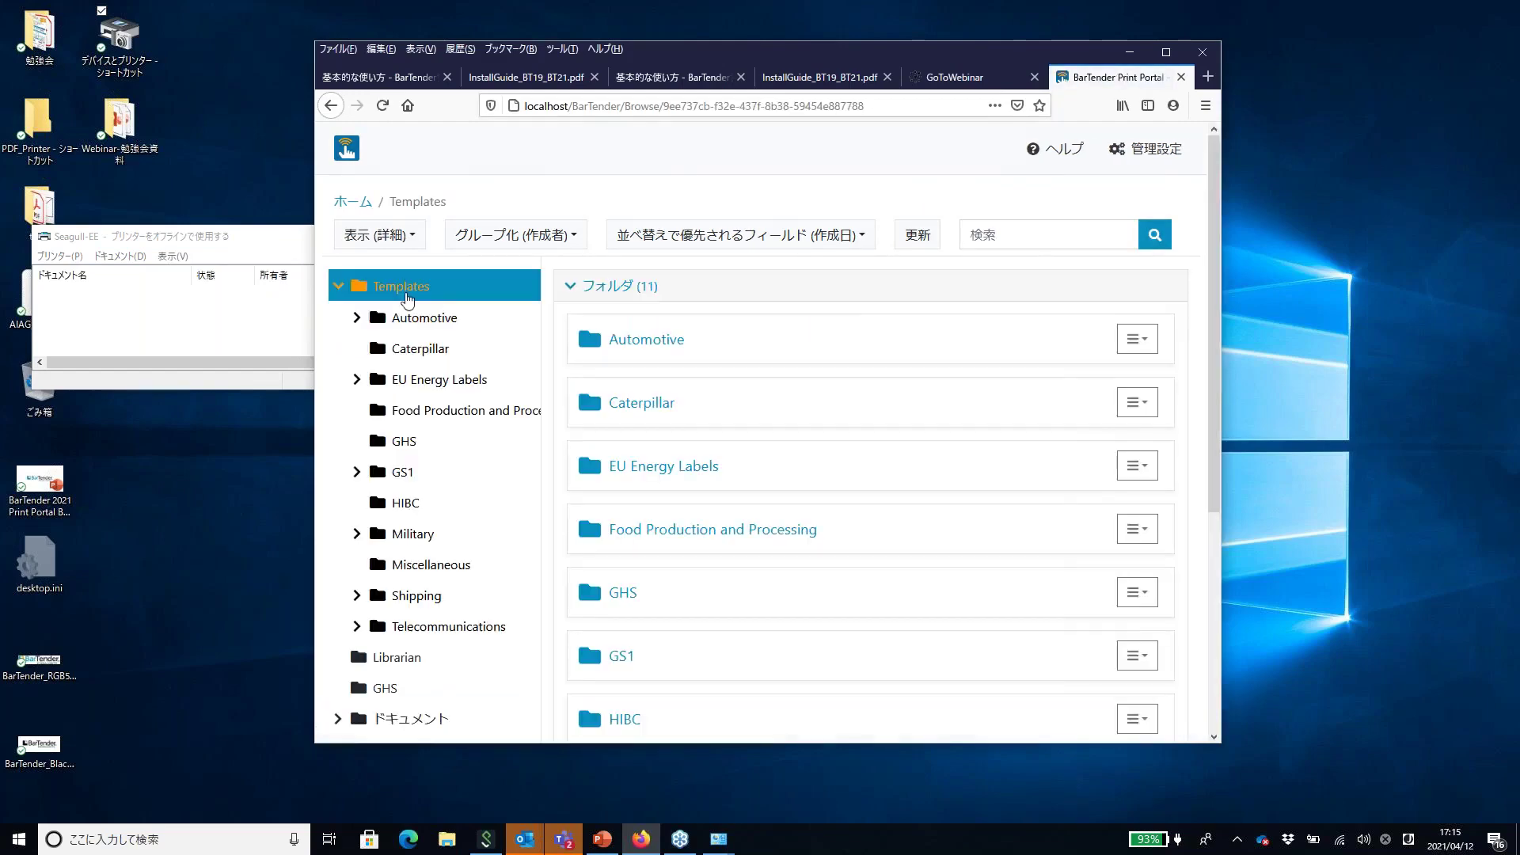
click(441, 326)
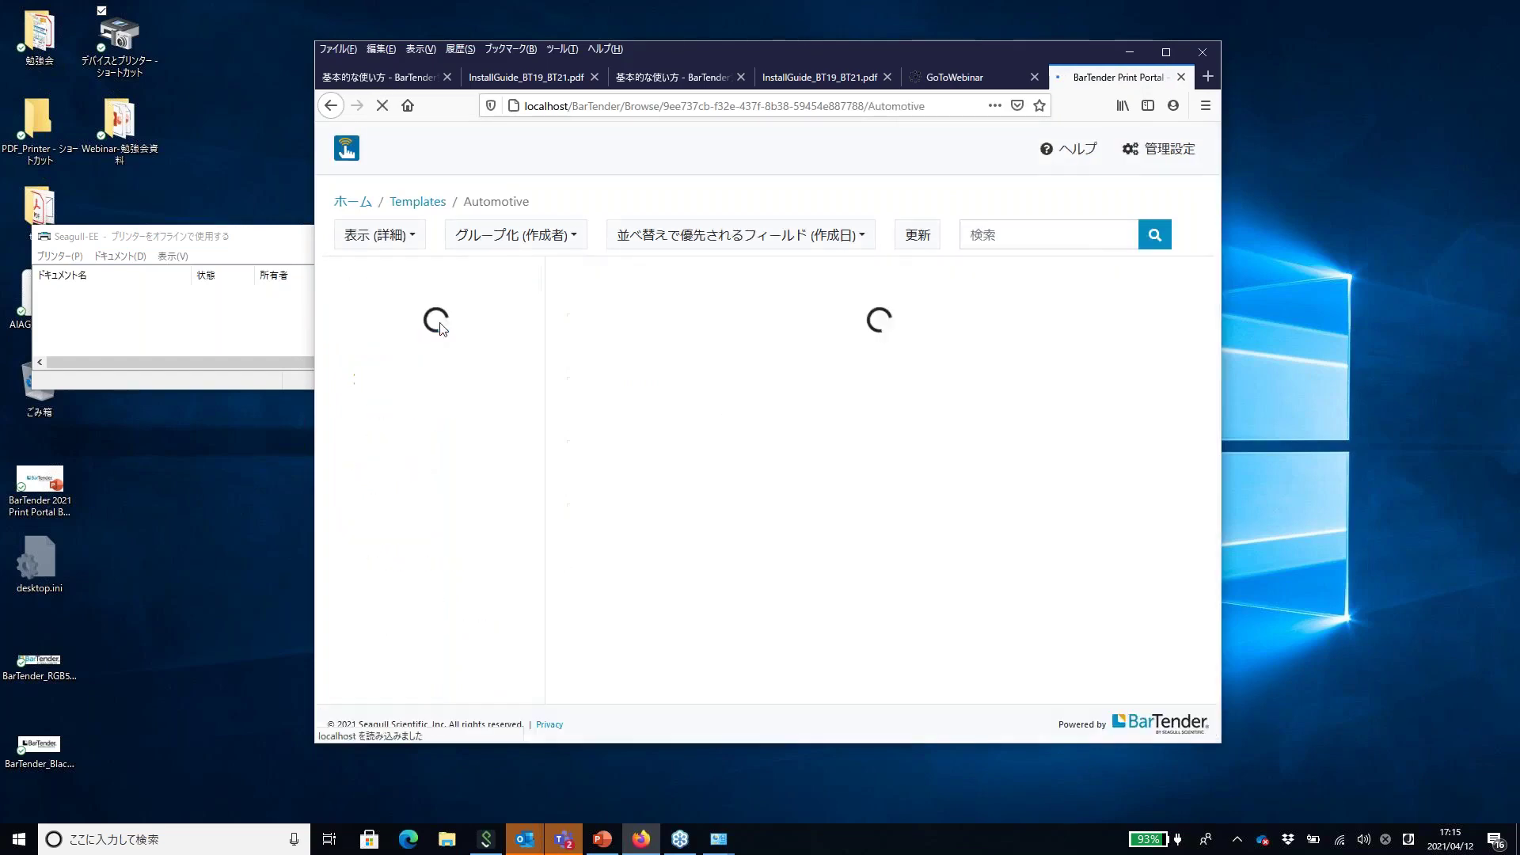
click(615, 404)
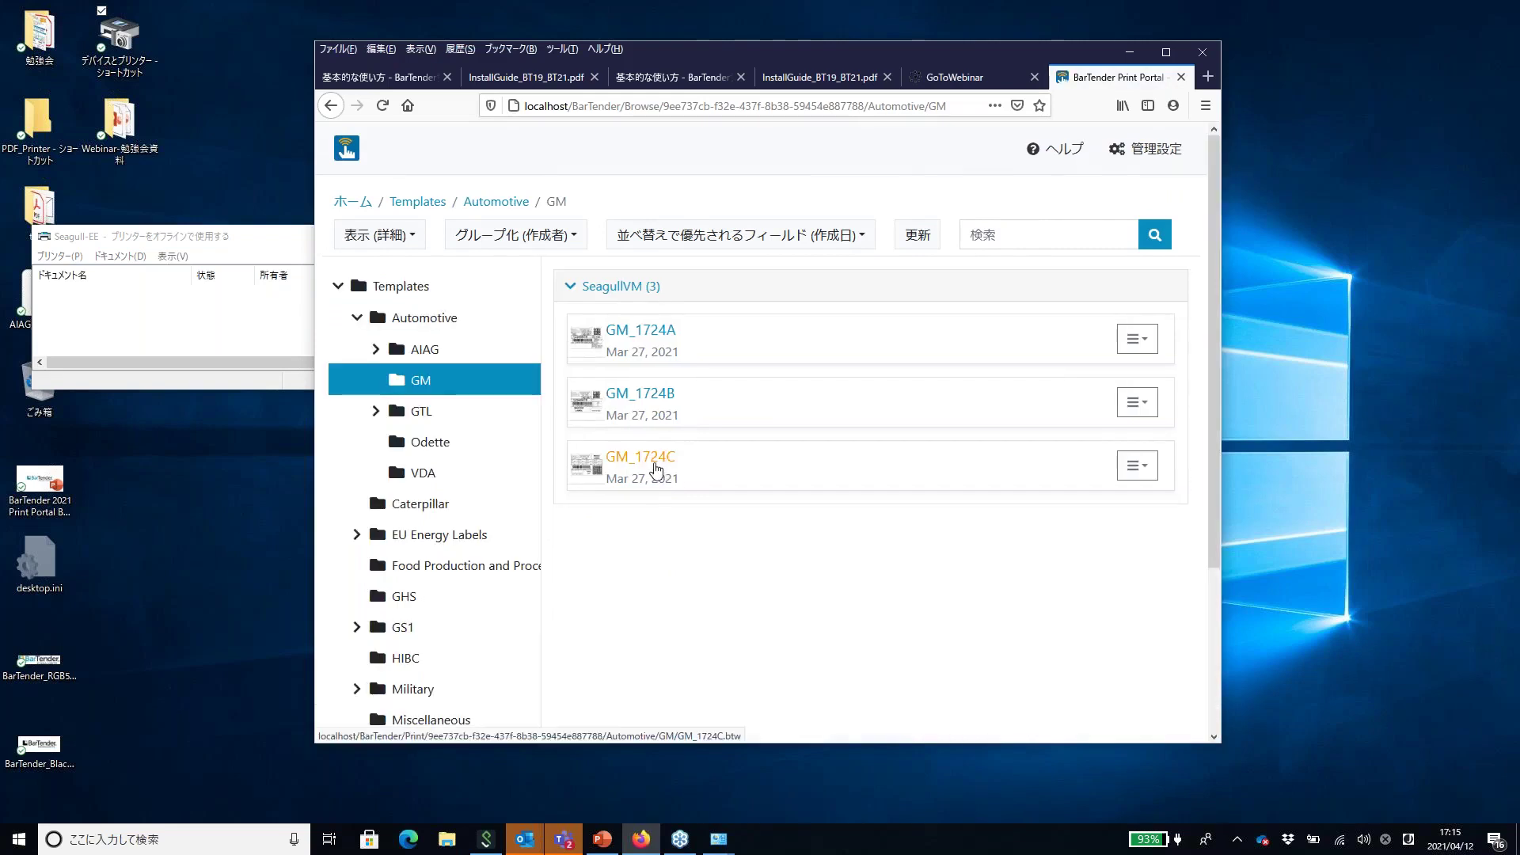
click(647, 470)
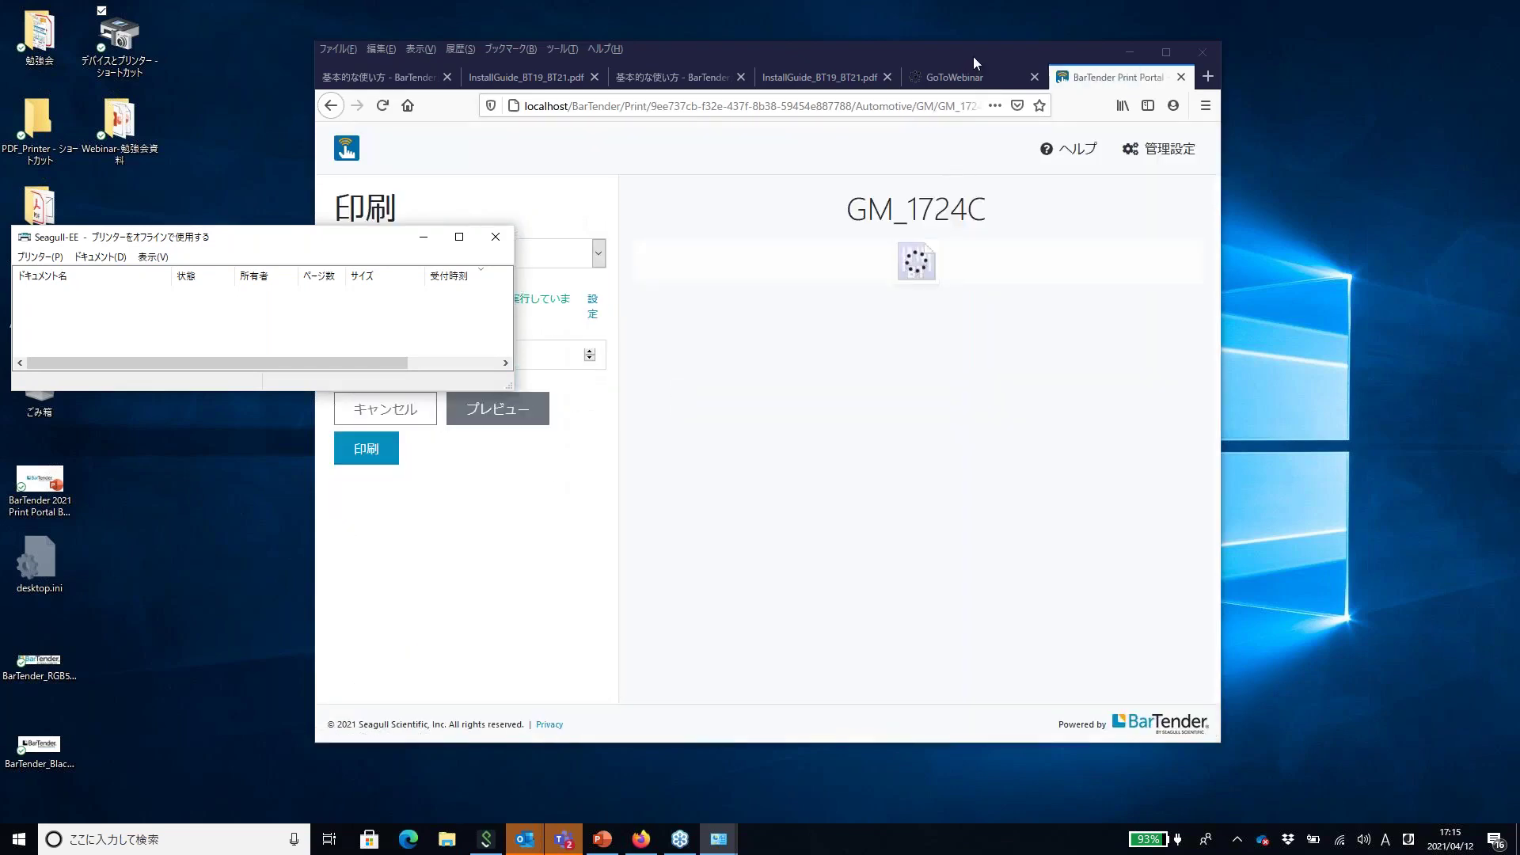
drag(975, 50, 1108, 55)
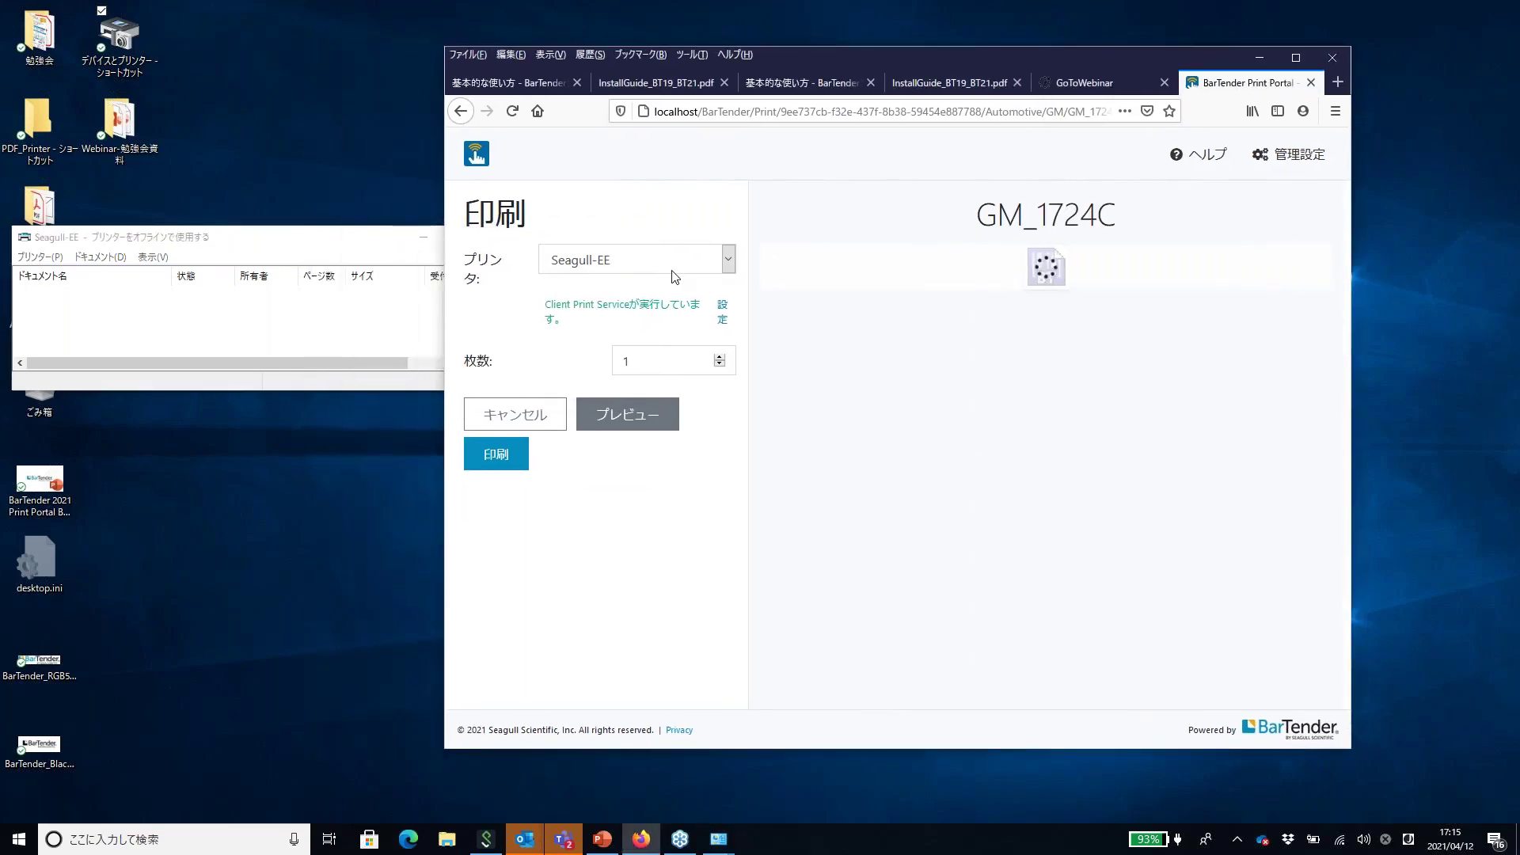
Select Seagull-EE from the printers on this computer (このコンピュータ上のプリンタ) for the GM_1724C label
click(728, 259)
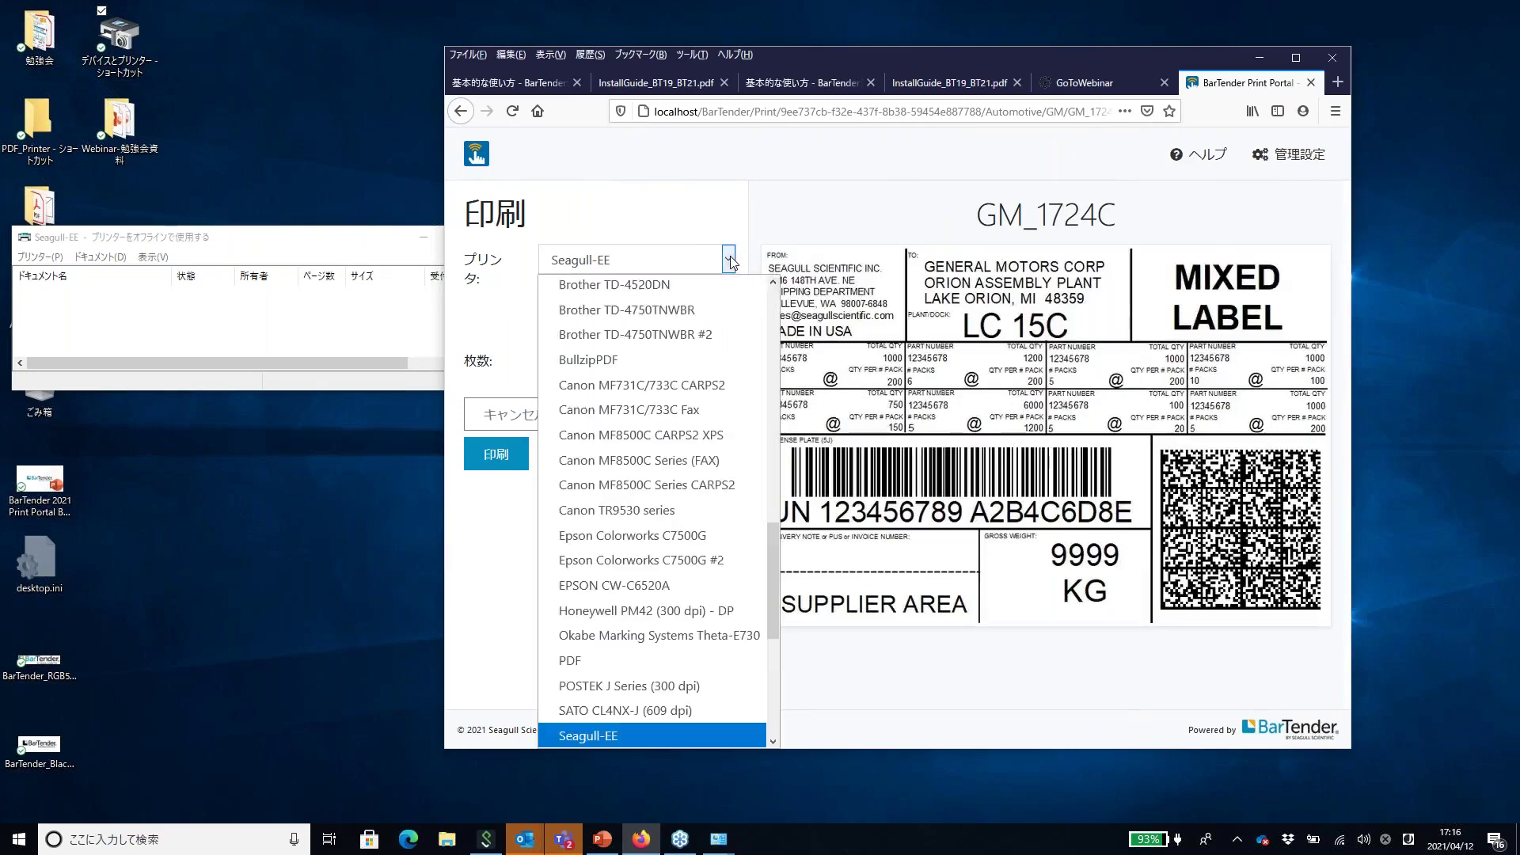
drag(774, 547, 766, 363)
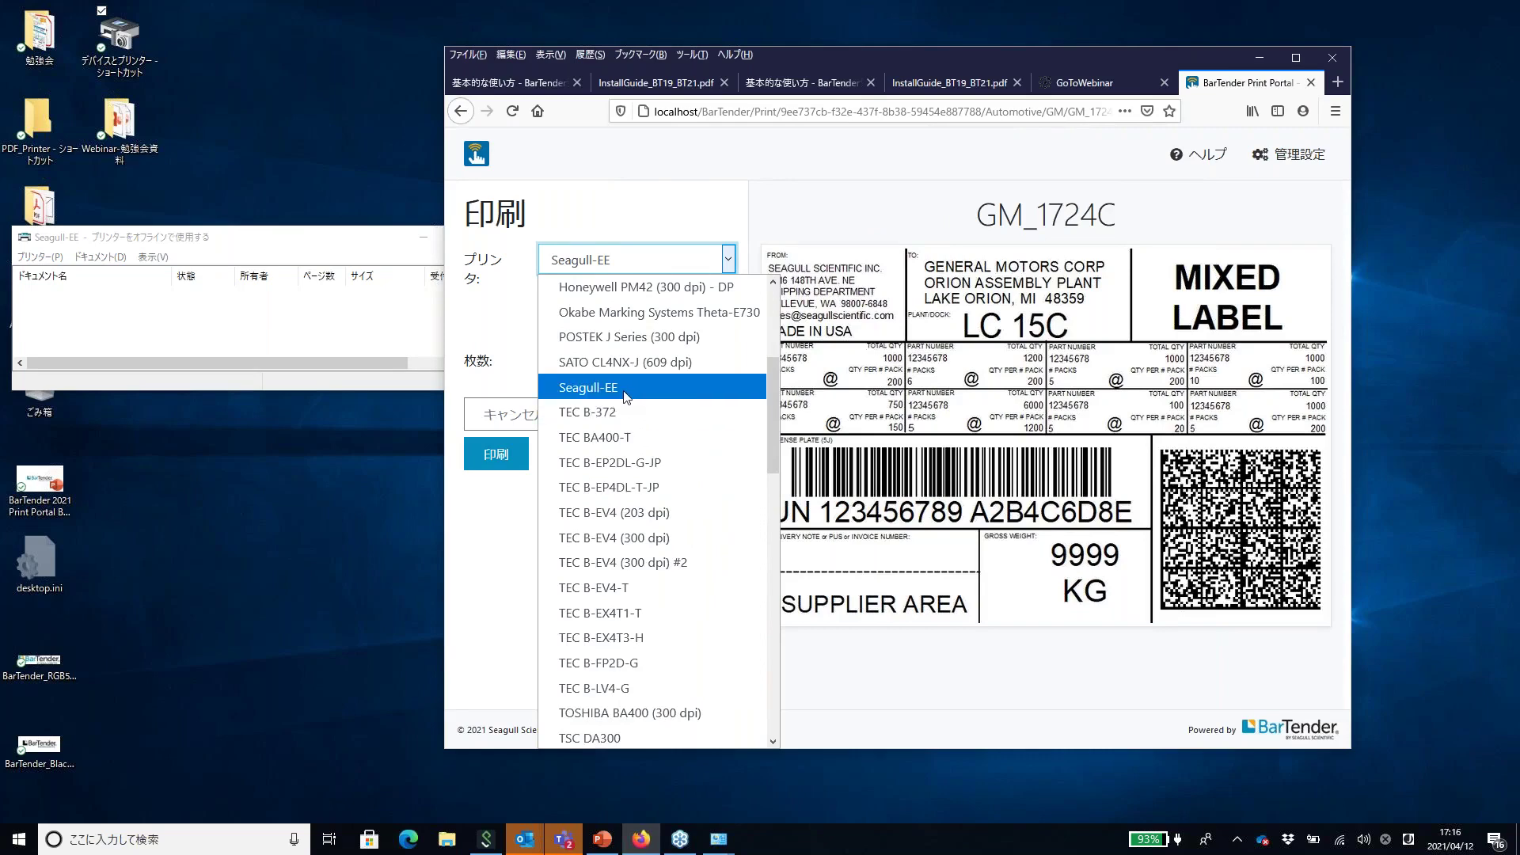
click(623, 388)
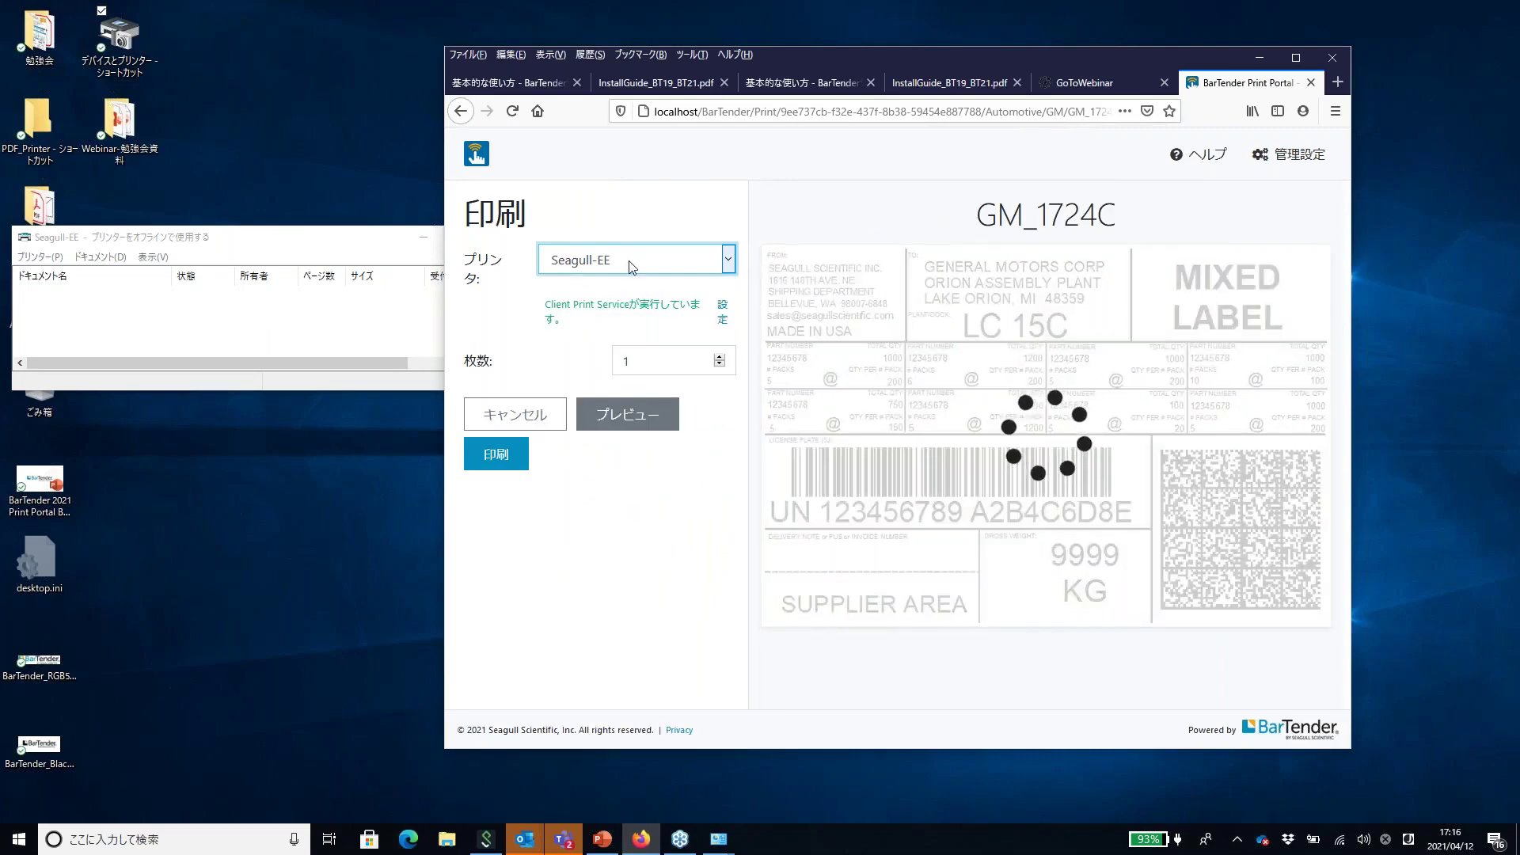
Compare the printers on this computer with those on the server (サーバー上のプリンタ), keeping the local Seagull-EE as the selected printer
click(722, 258)
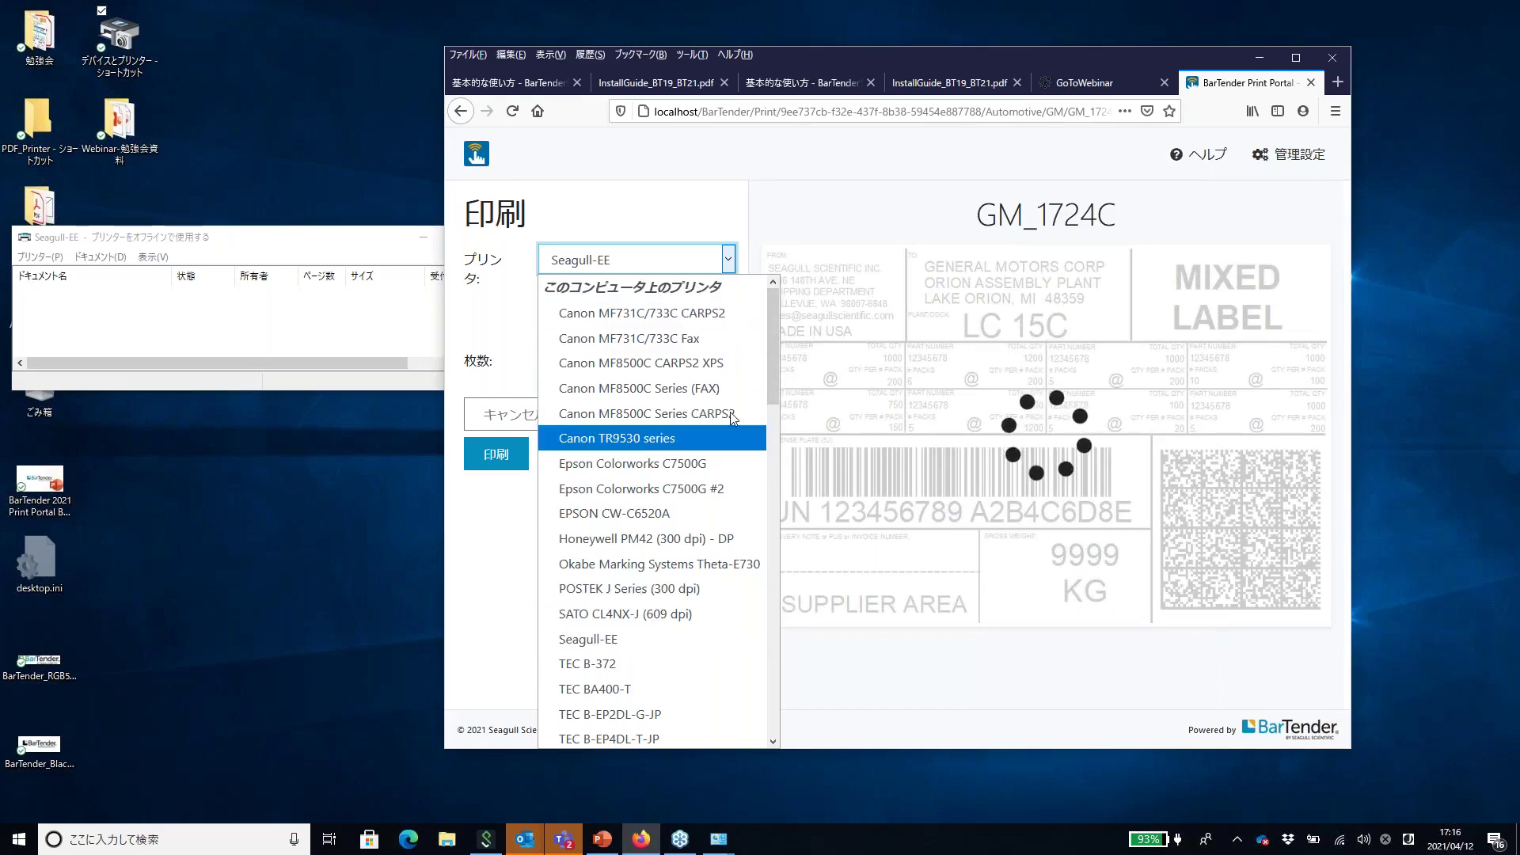
drag(772, 377, 754, 523)
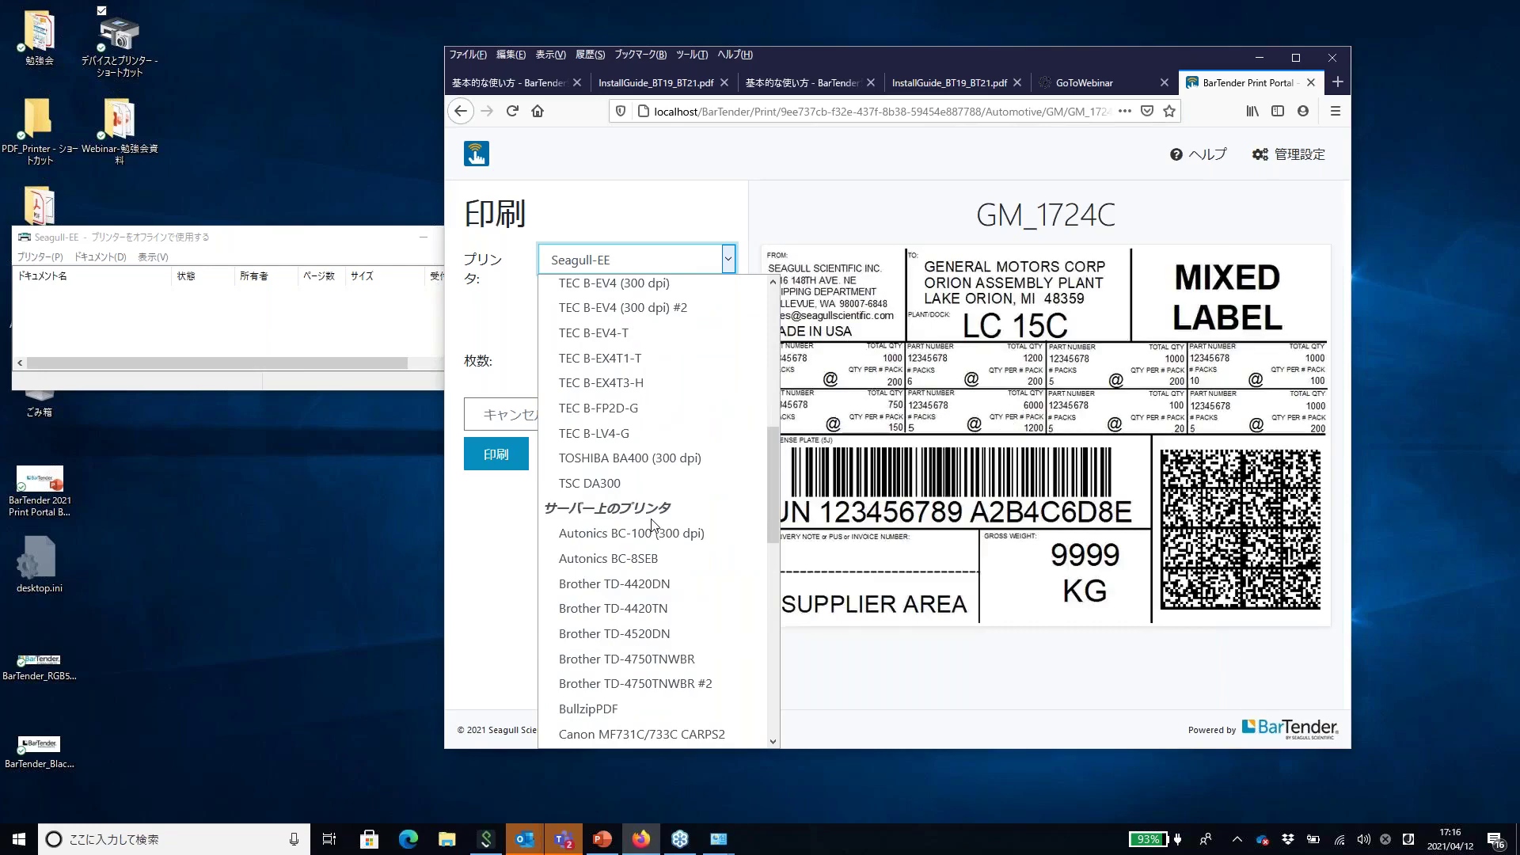
scroll(673, 527, down, 1)
scroll(691, 548, up, 2)
scroll(712, 514, up, 1)
mouse_move(772, 483)
mouse_down()
mouse_move(783, 453)
mouse_move(768, 534)
mouse_move(772, 492)
mouse_up()
scroll(664, 497, up, 1)
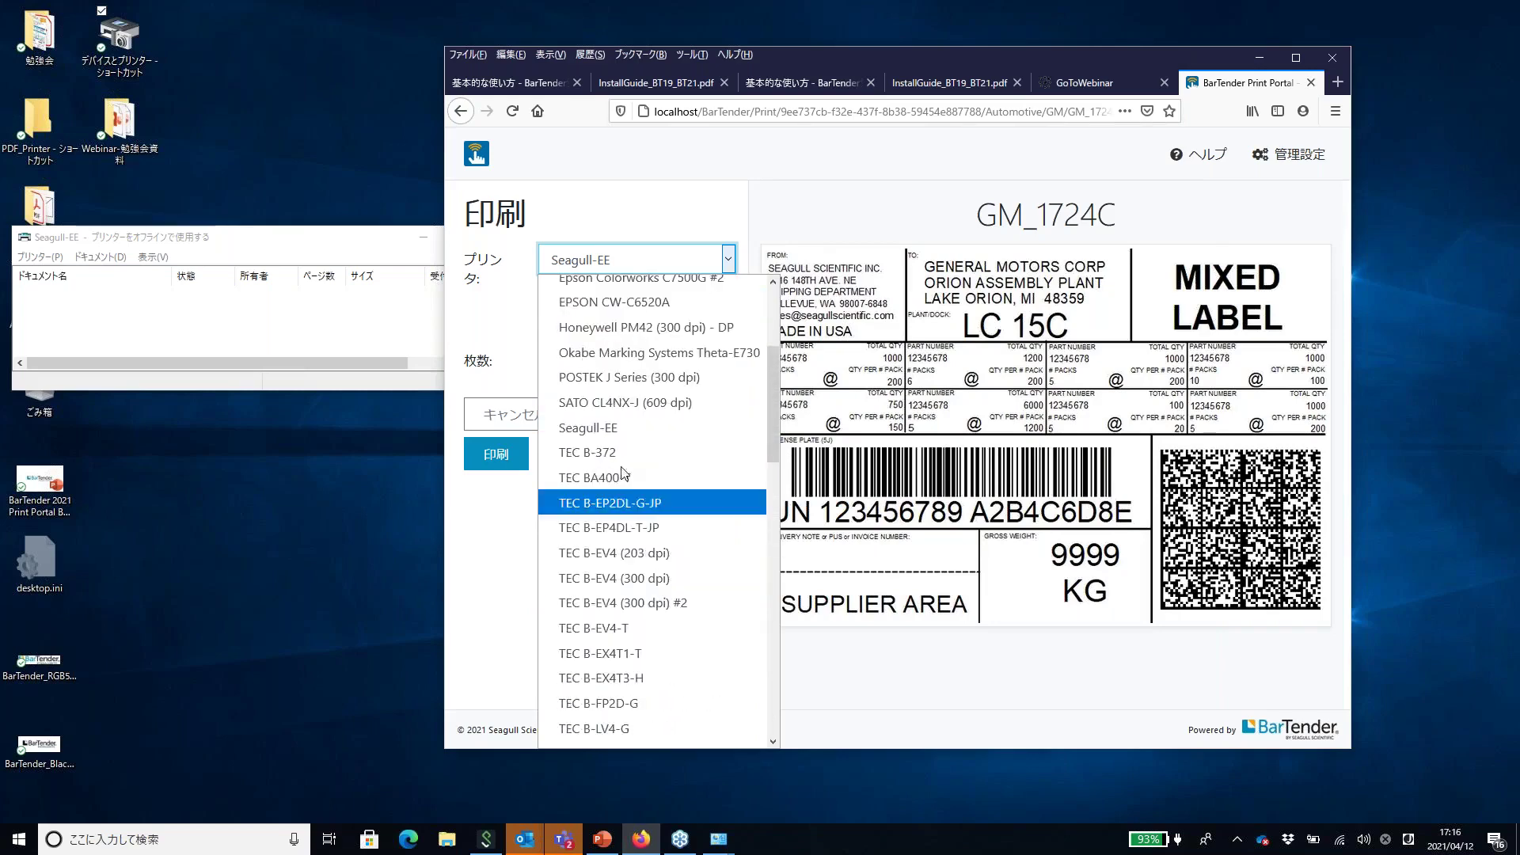
click(619, 434)
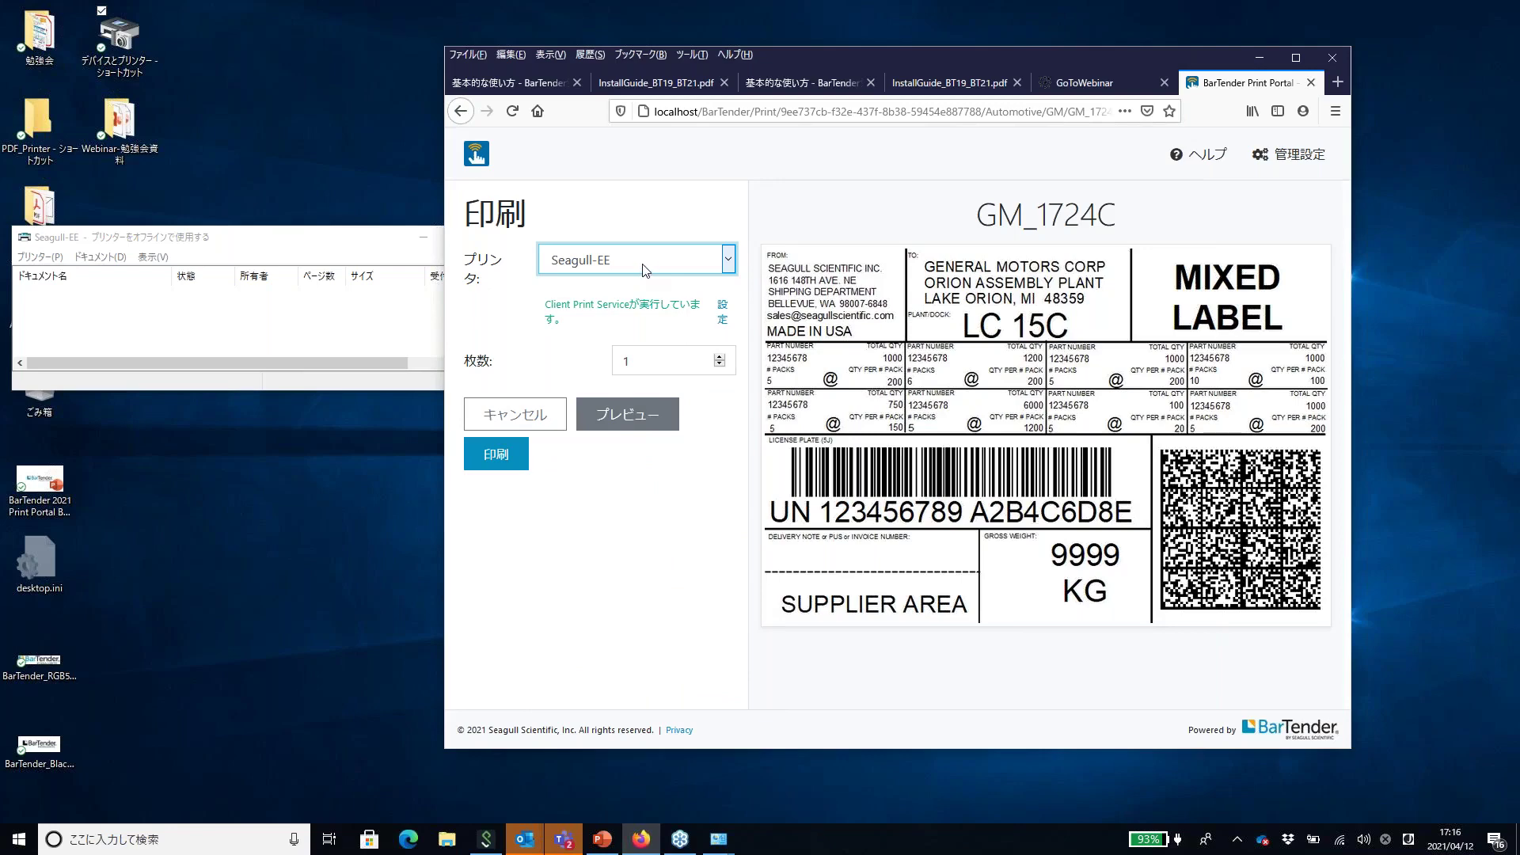
Print one copy of GM_1724C, reviewing the Data Entry Form and submitting it with its default values
click(507, 458)
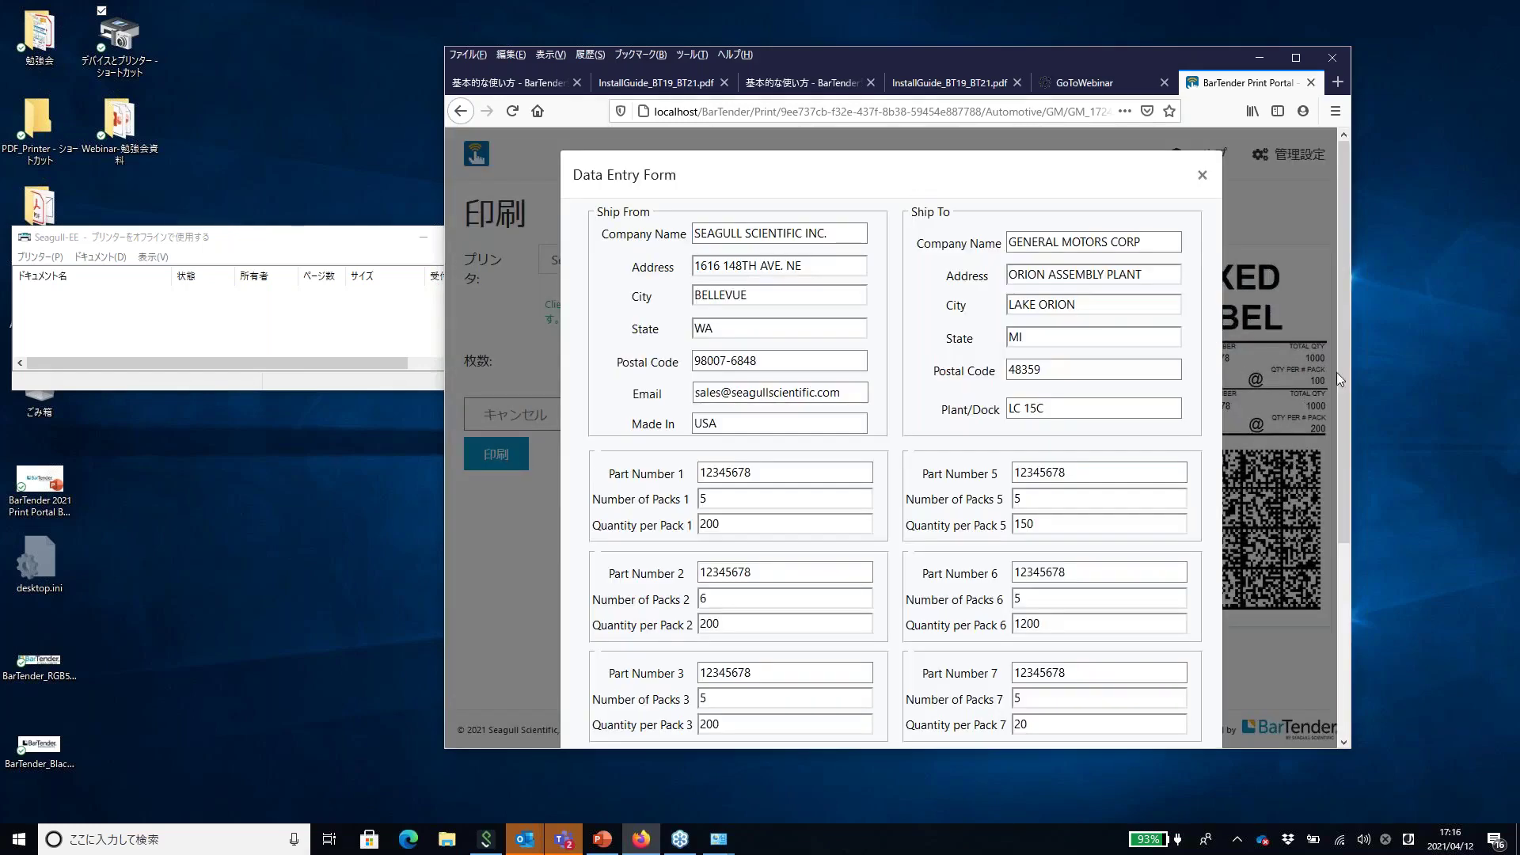
scroll(1342, 390, down, 3)
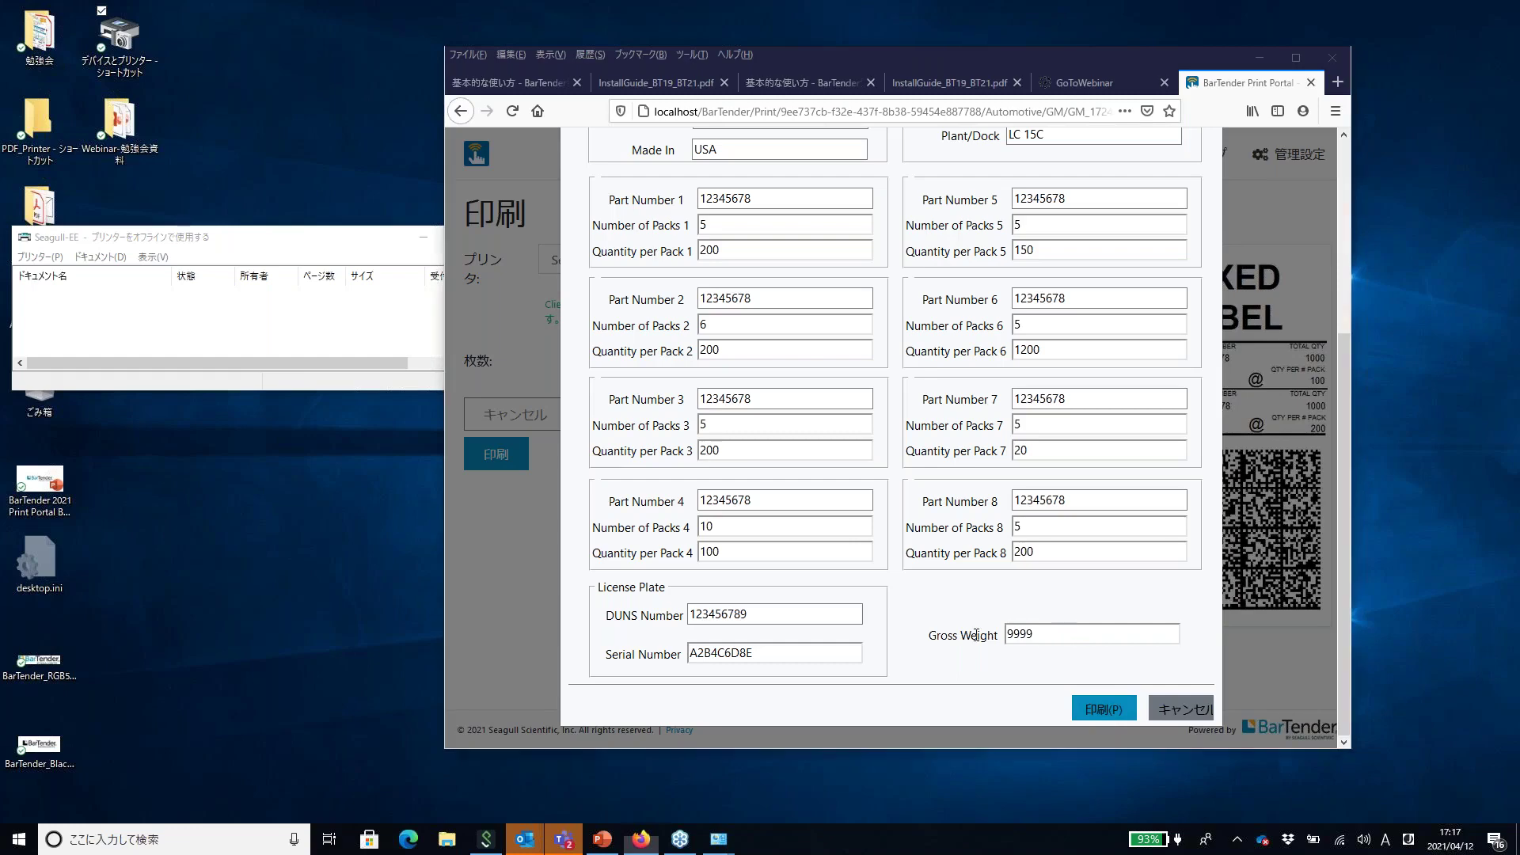
click(1117, 710)
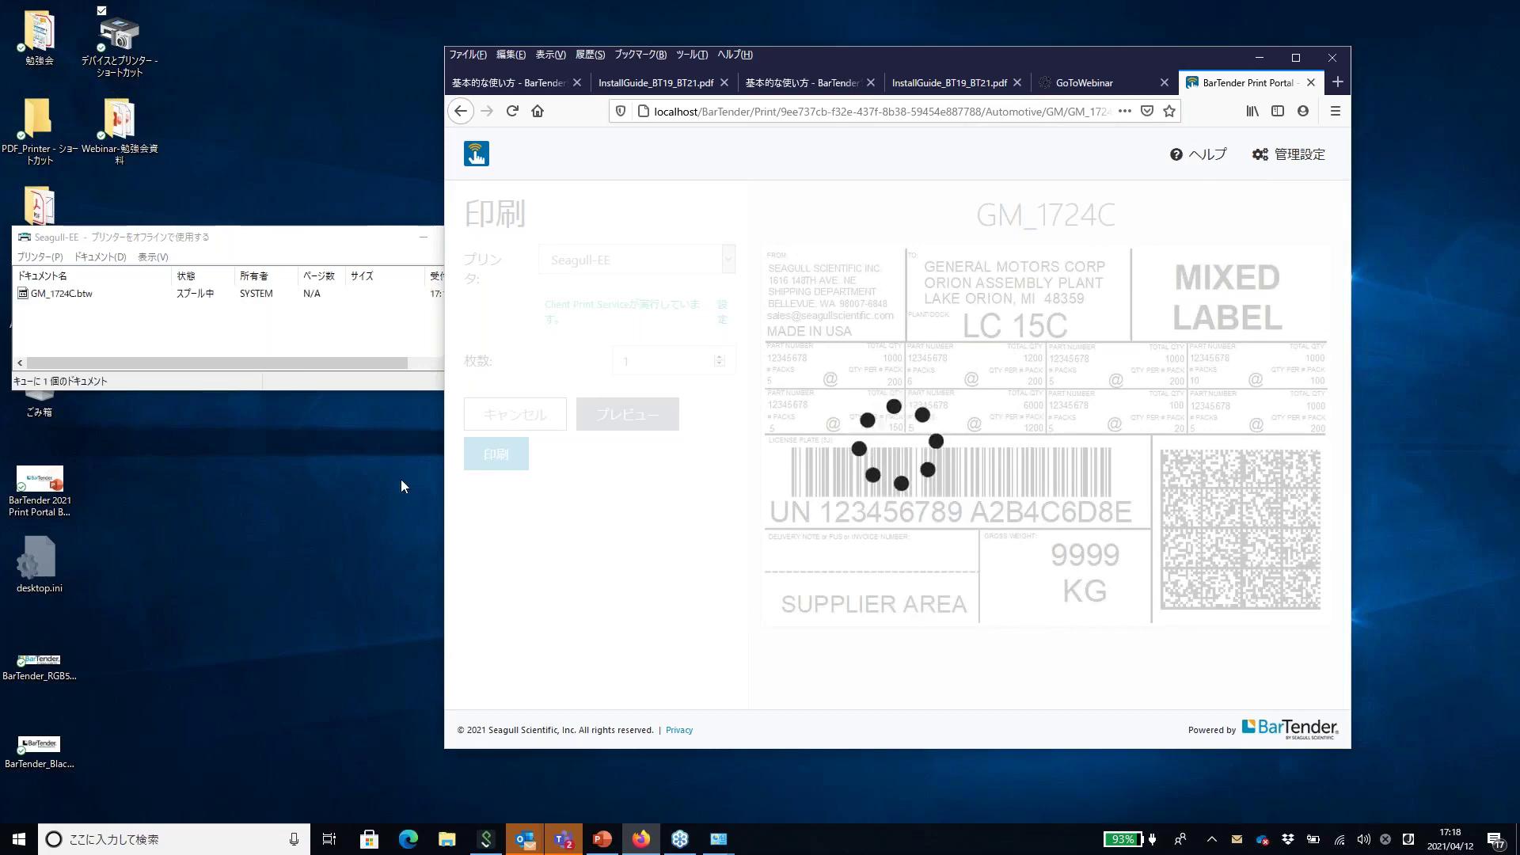
Check the GM_1724C.btw job in the Seagull-EE queue and close the print completion dialog
click(102, 294)
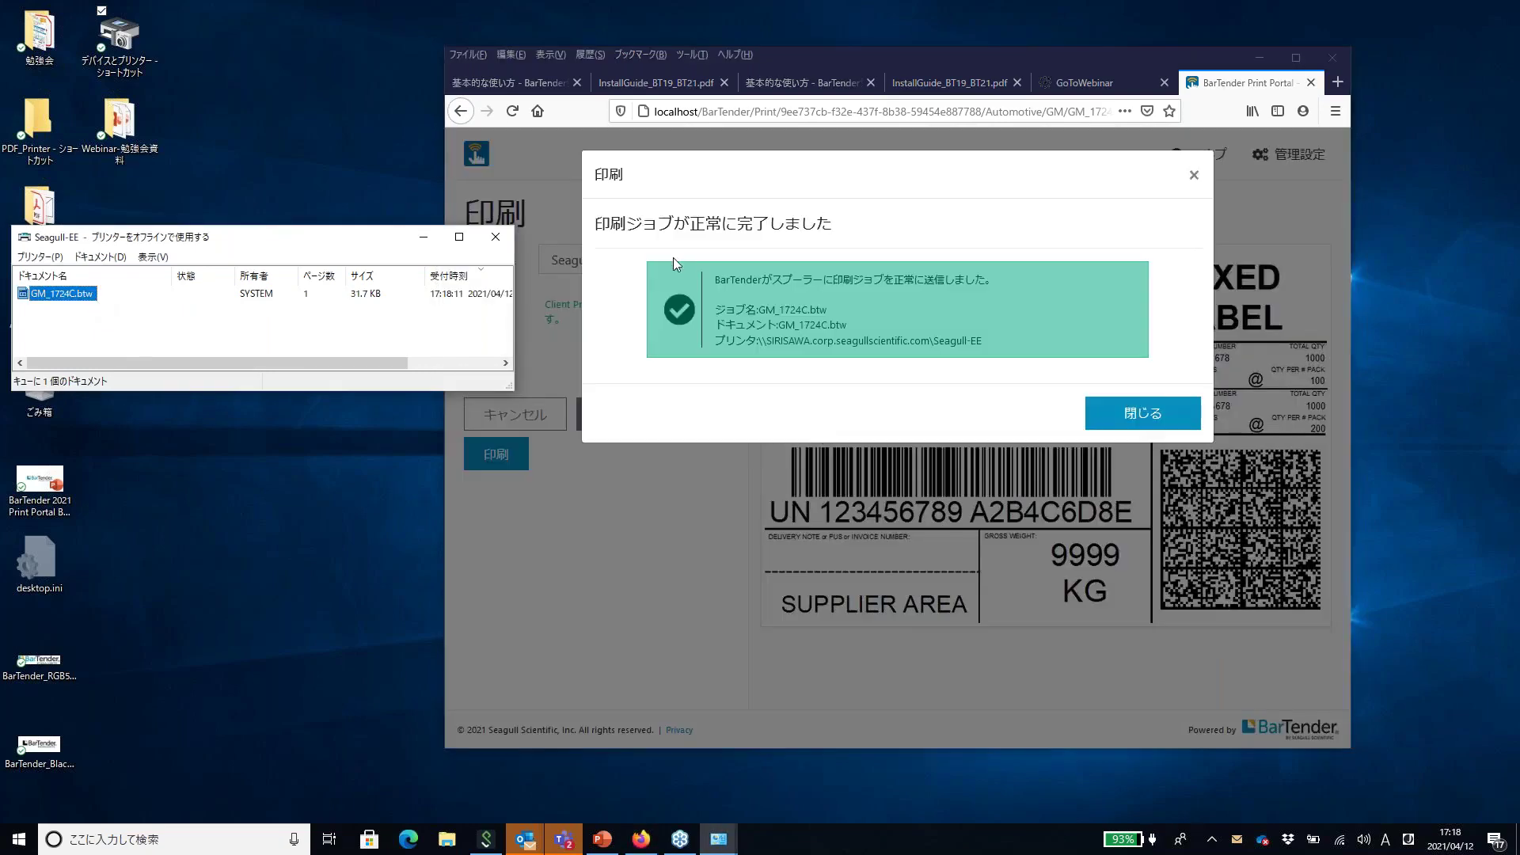
click(1140, 428)
click(1140, 412)
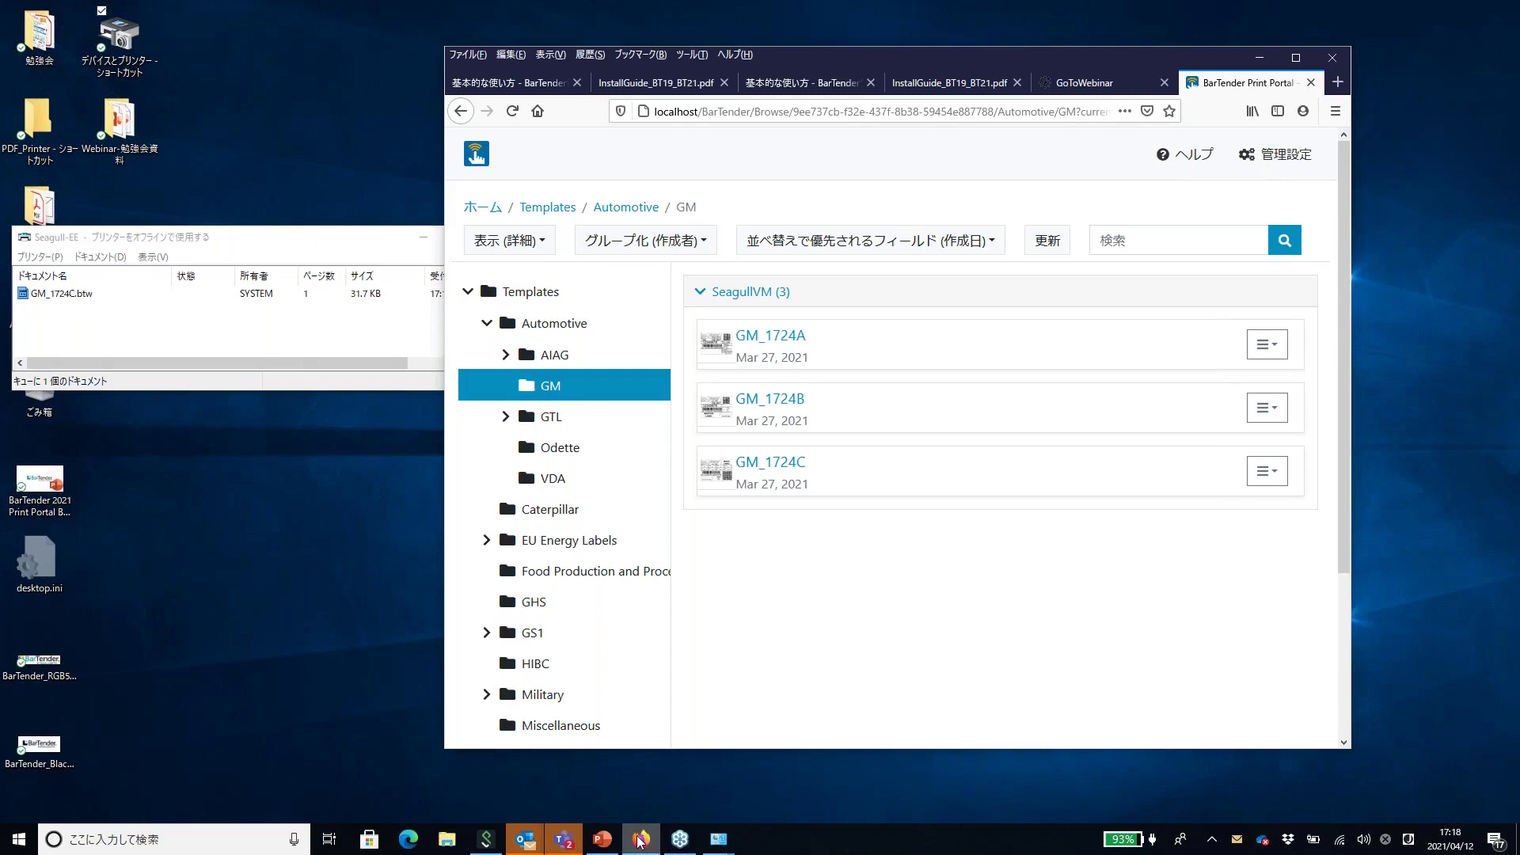
Switch to the PowerPoint presentation and look through the slides on administration settings, printing and Librarian
mouse_move(641, 842)
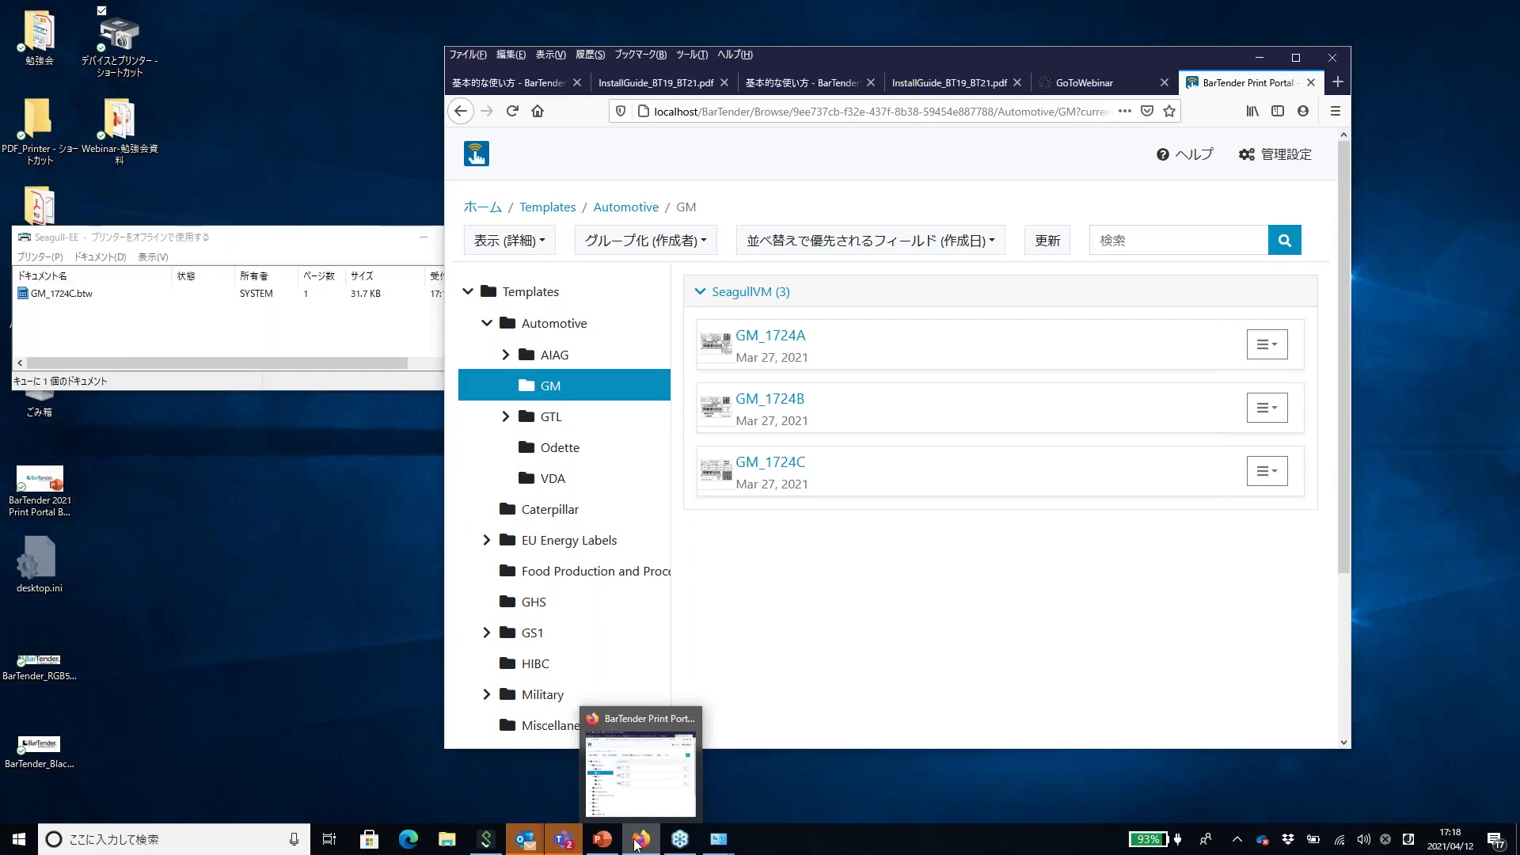
click(603, 842)
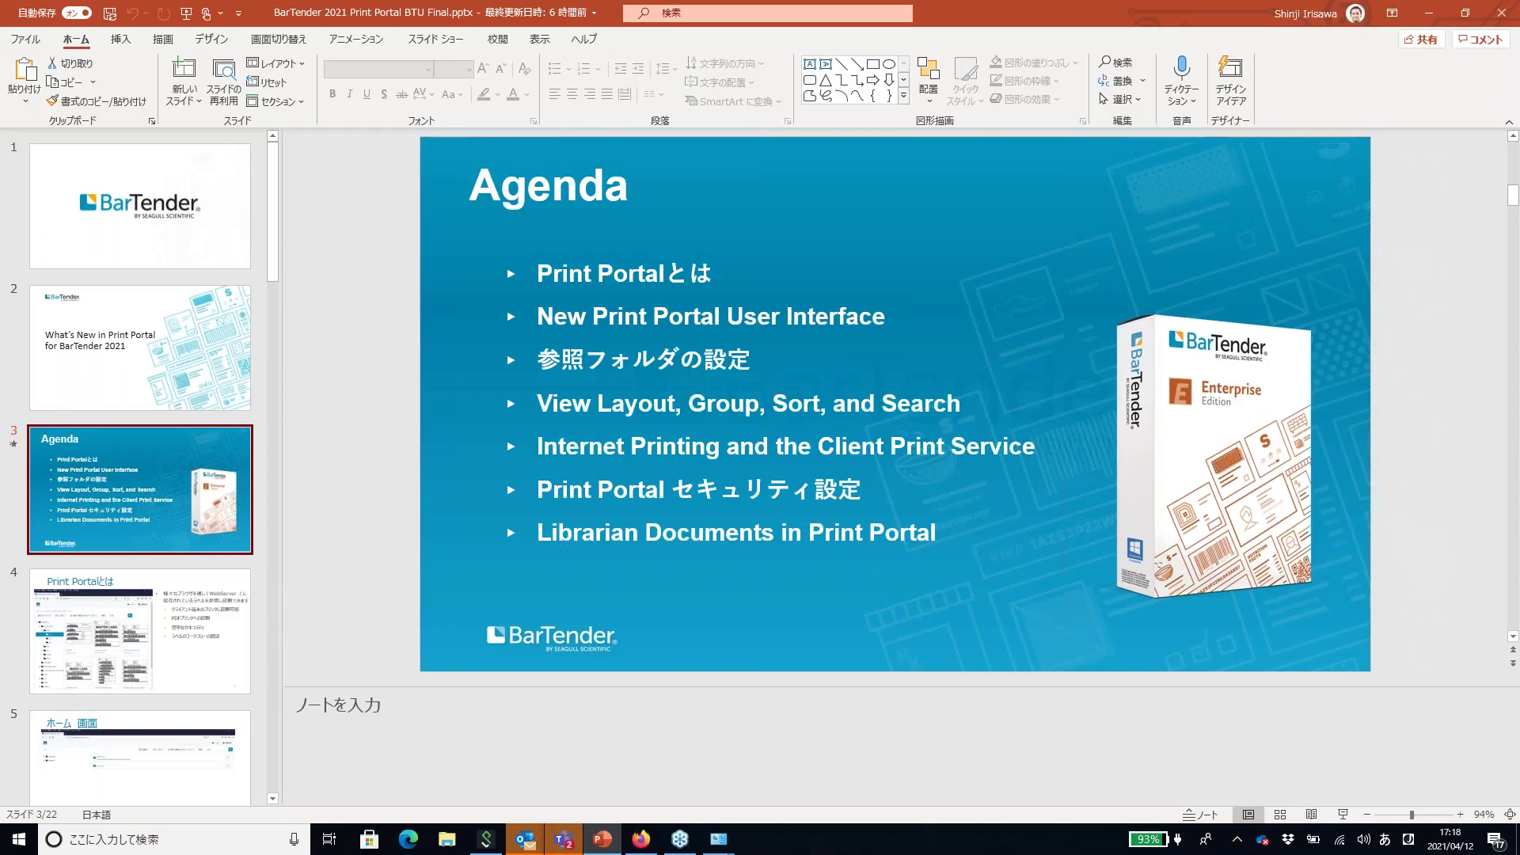
scroll(180, 486, down, 5)
scroll(181, 486, down, 5)
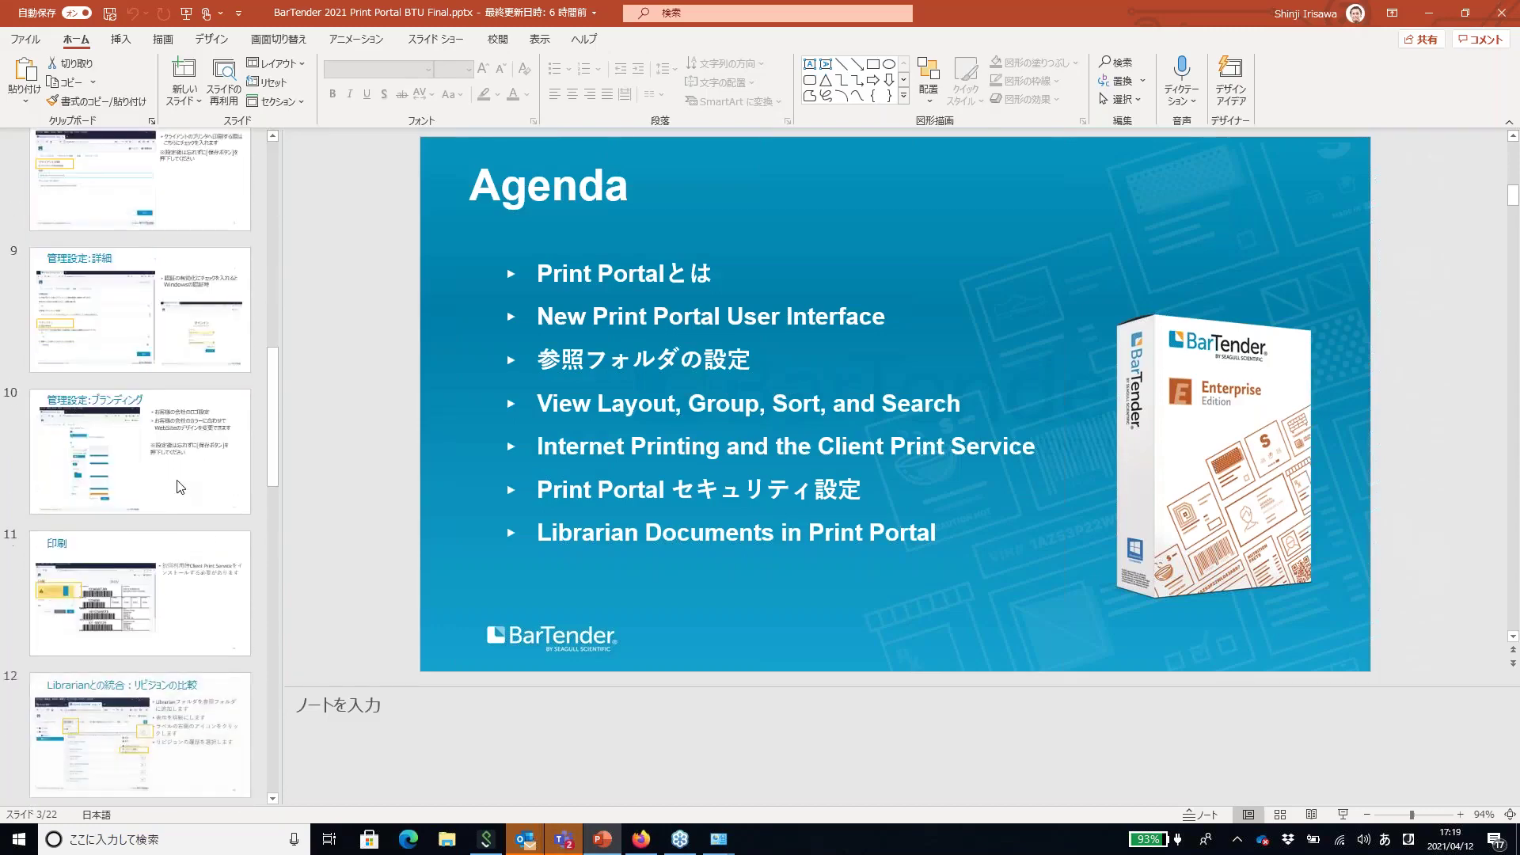
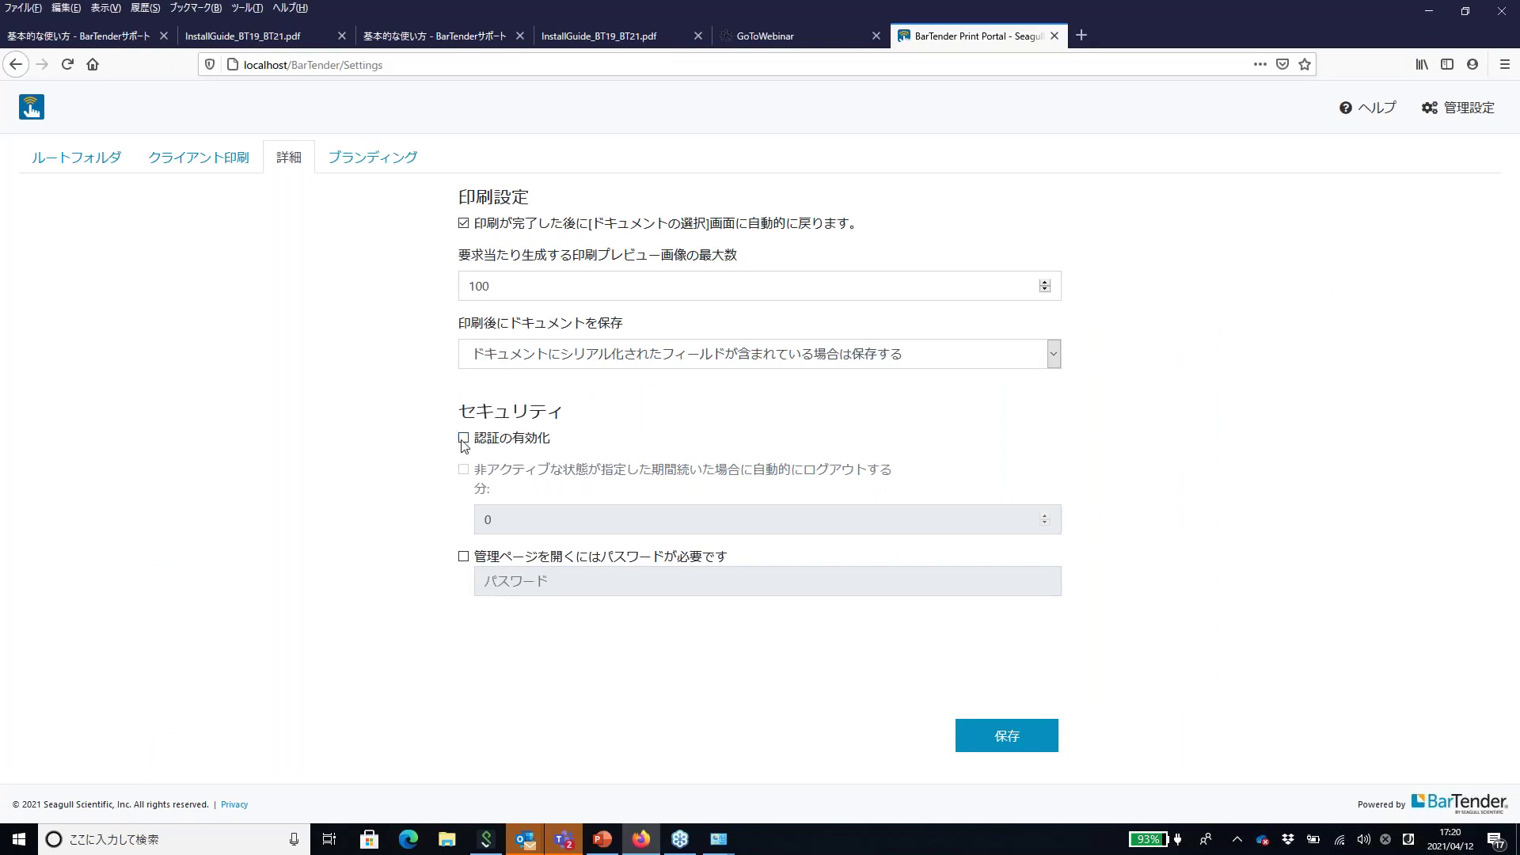
Enable authentication (認証の有効化) in the security settings, leave for the portal home without saving, and reopen the detail settings (詳細)
click(463, 440)
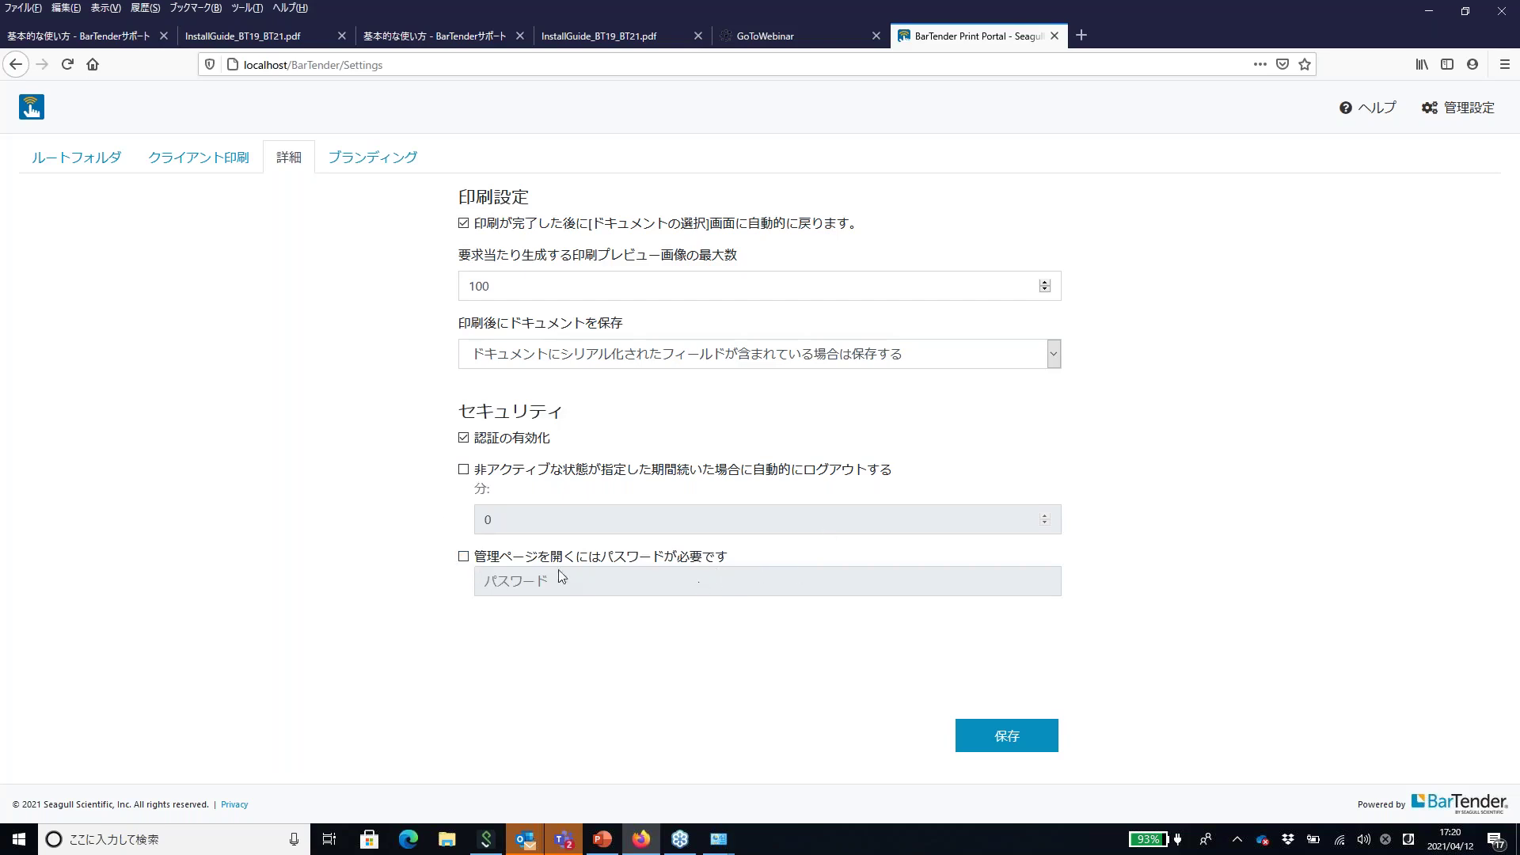
click(32, 111)
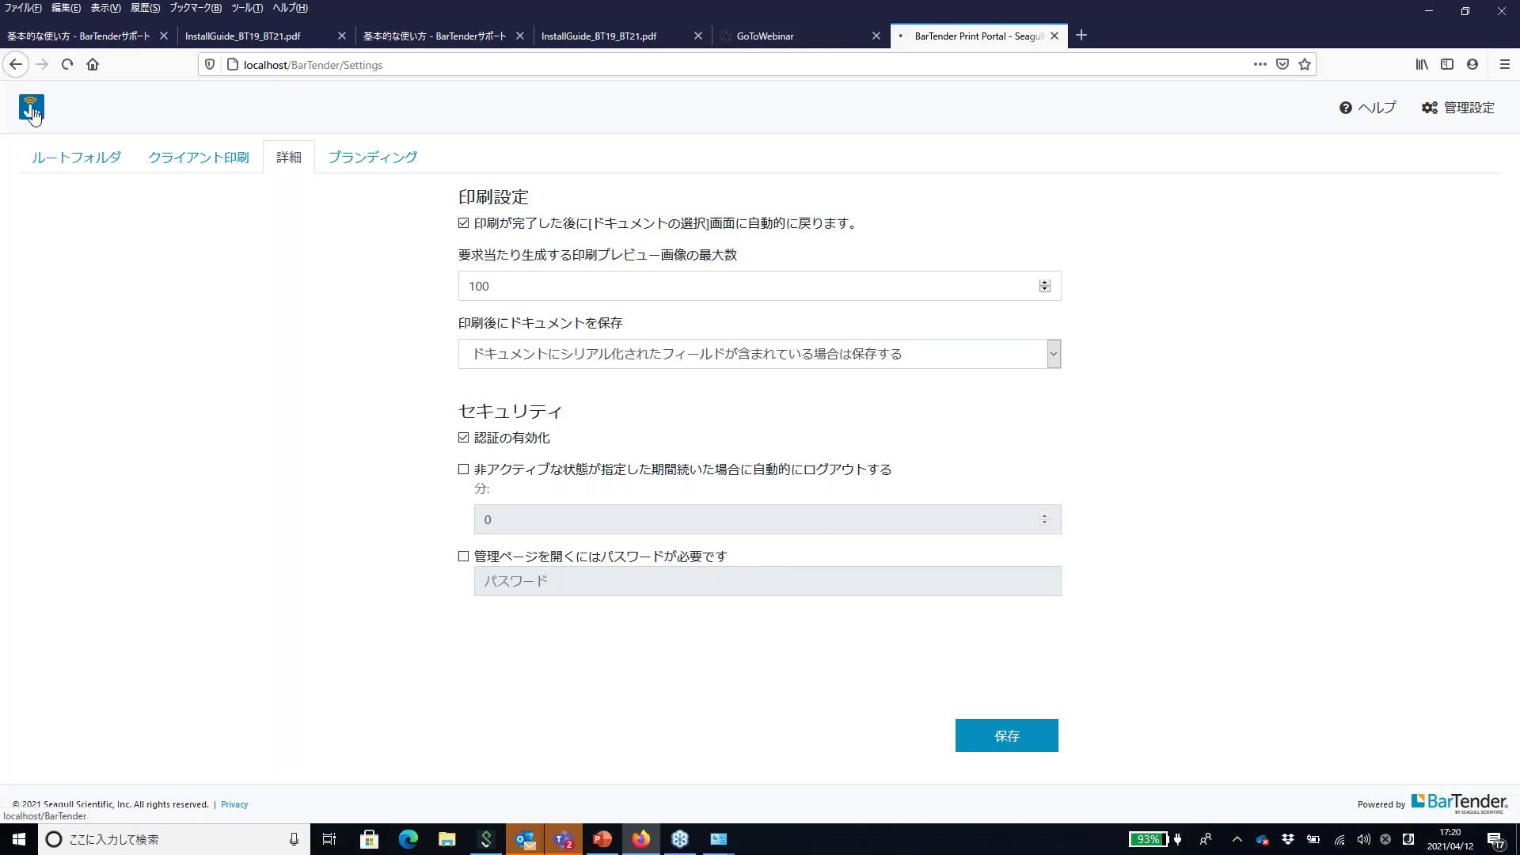
click(1470, 116)
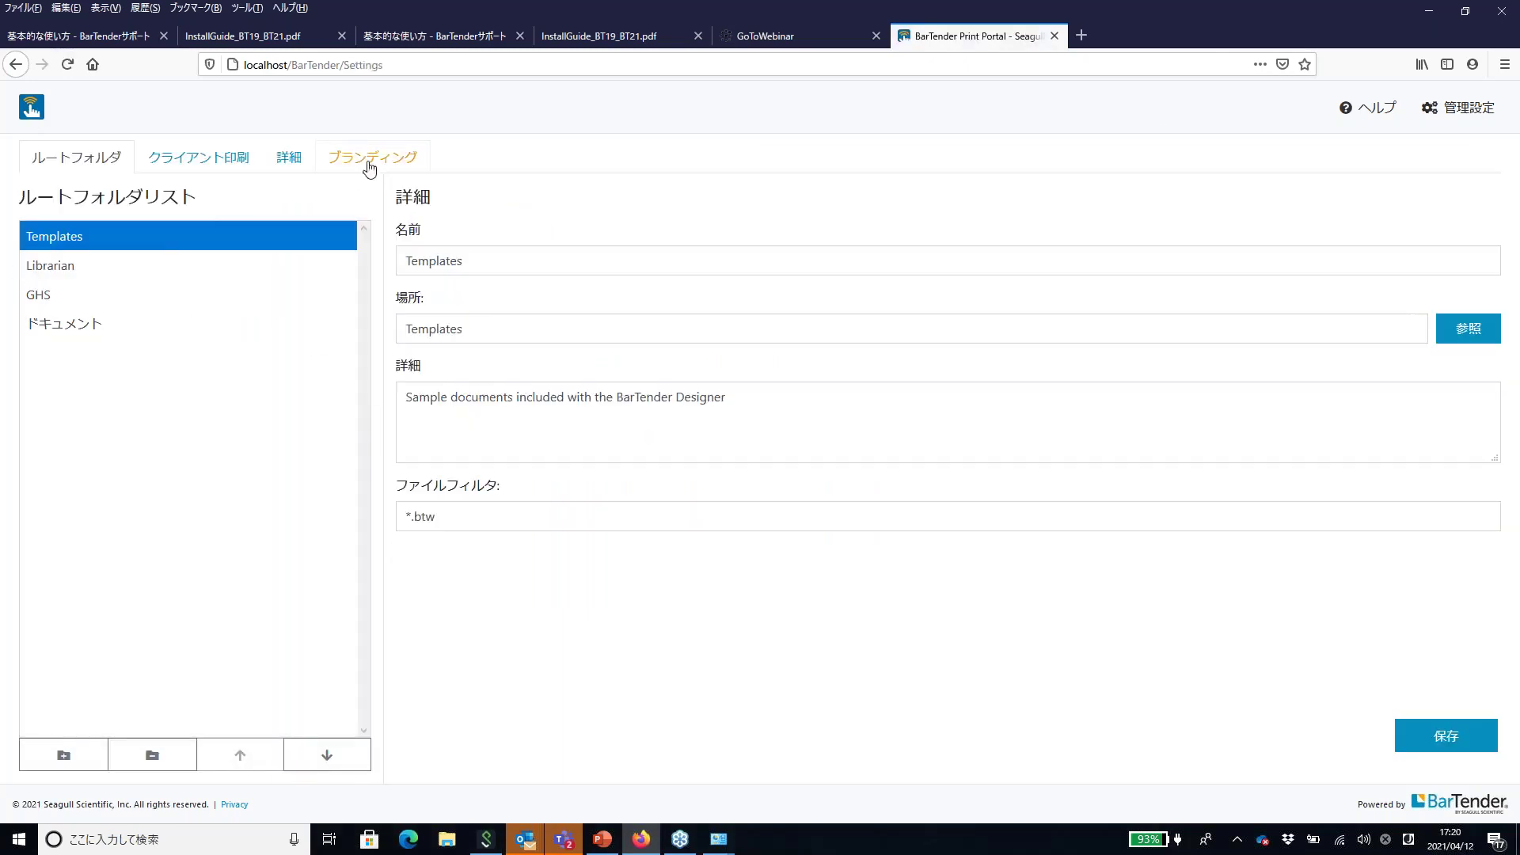
click(285, 160)
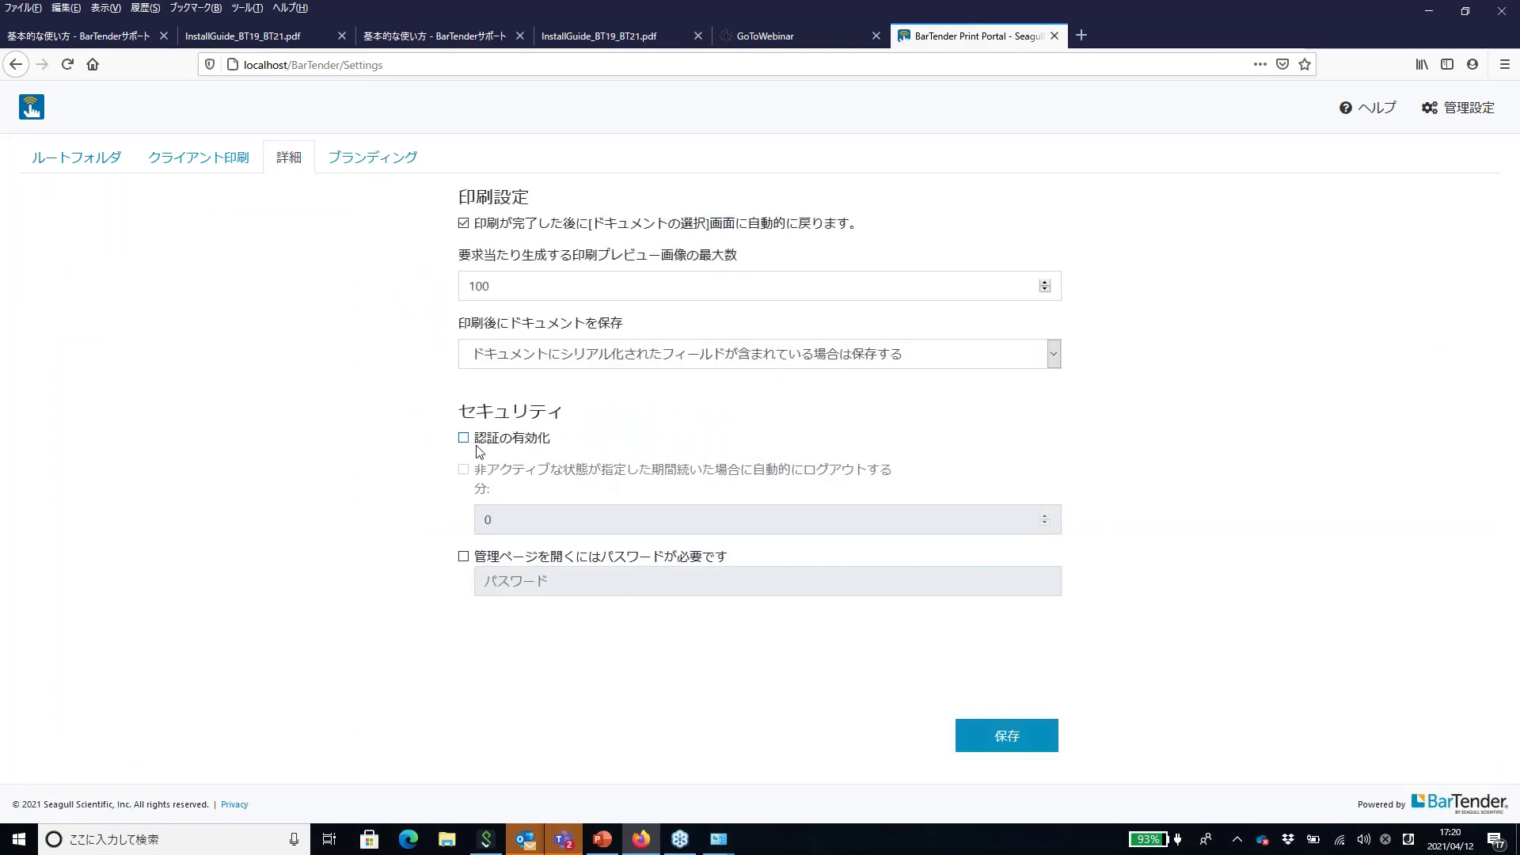
Open the branding settings (ブランディング) and set the brand icon to BarTender_RGB50.jpg from the desktop
click(412, 163)
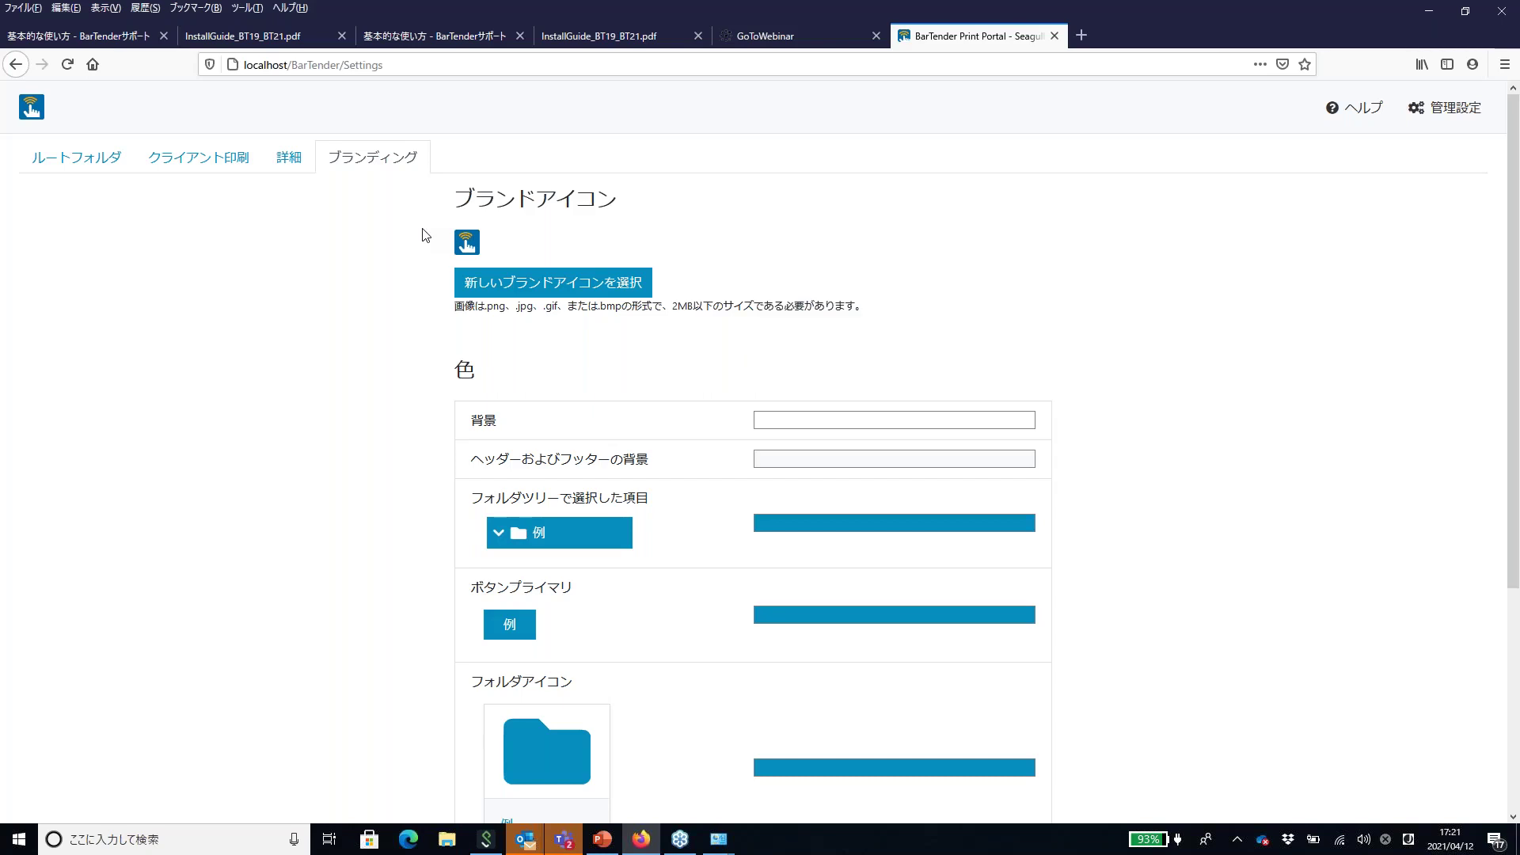
click(530, 281)
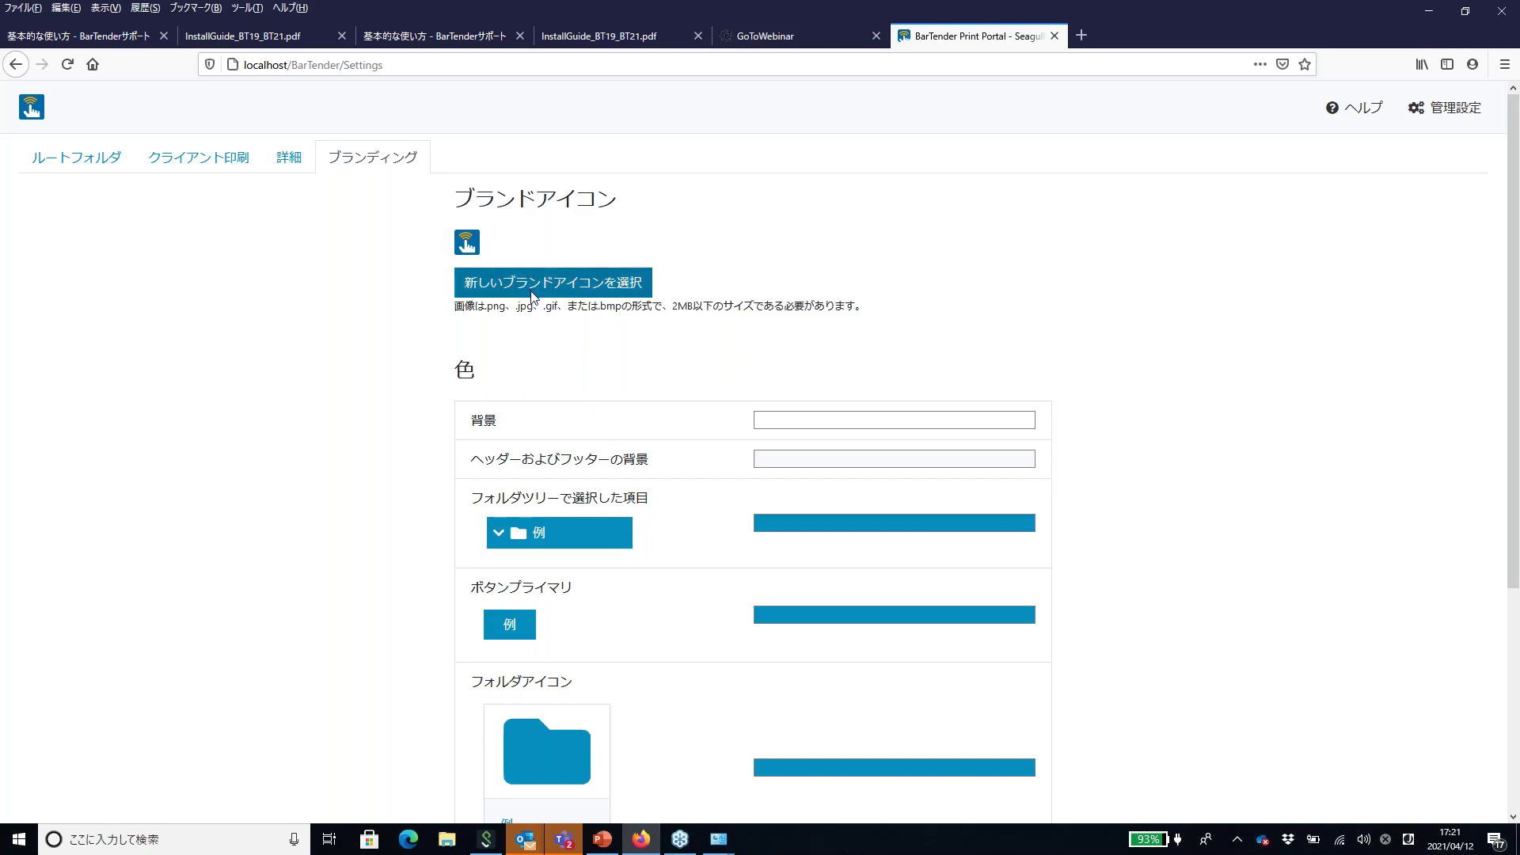
click(492, 296)
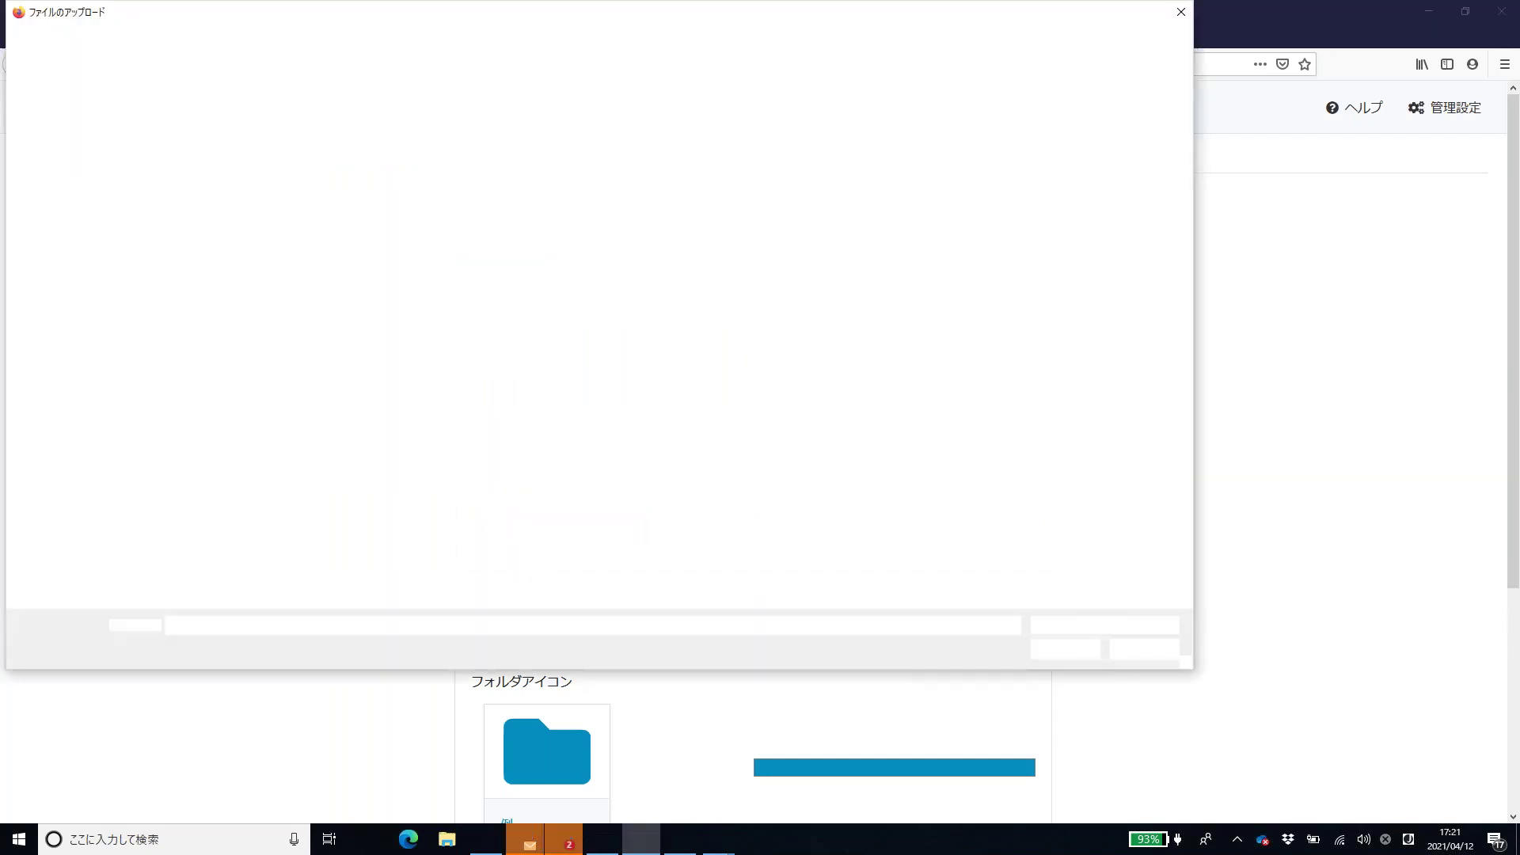
click(70, 293)
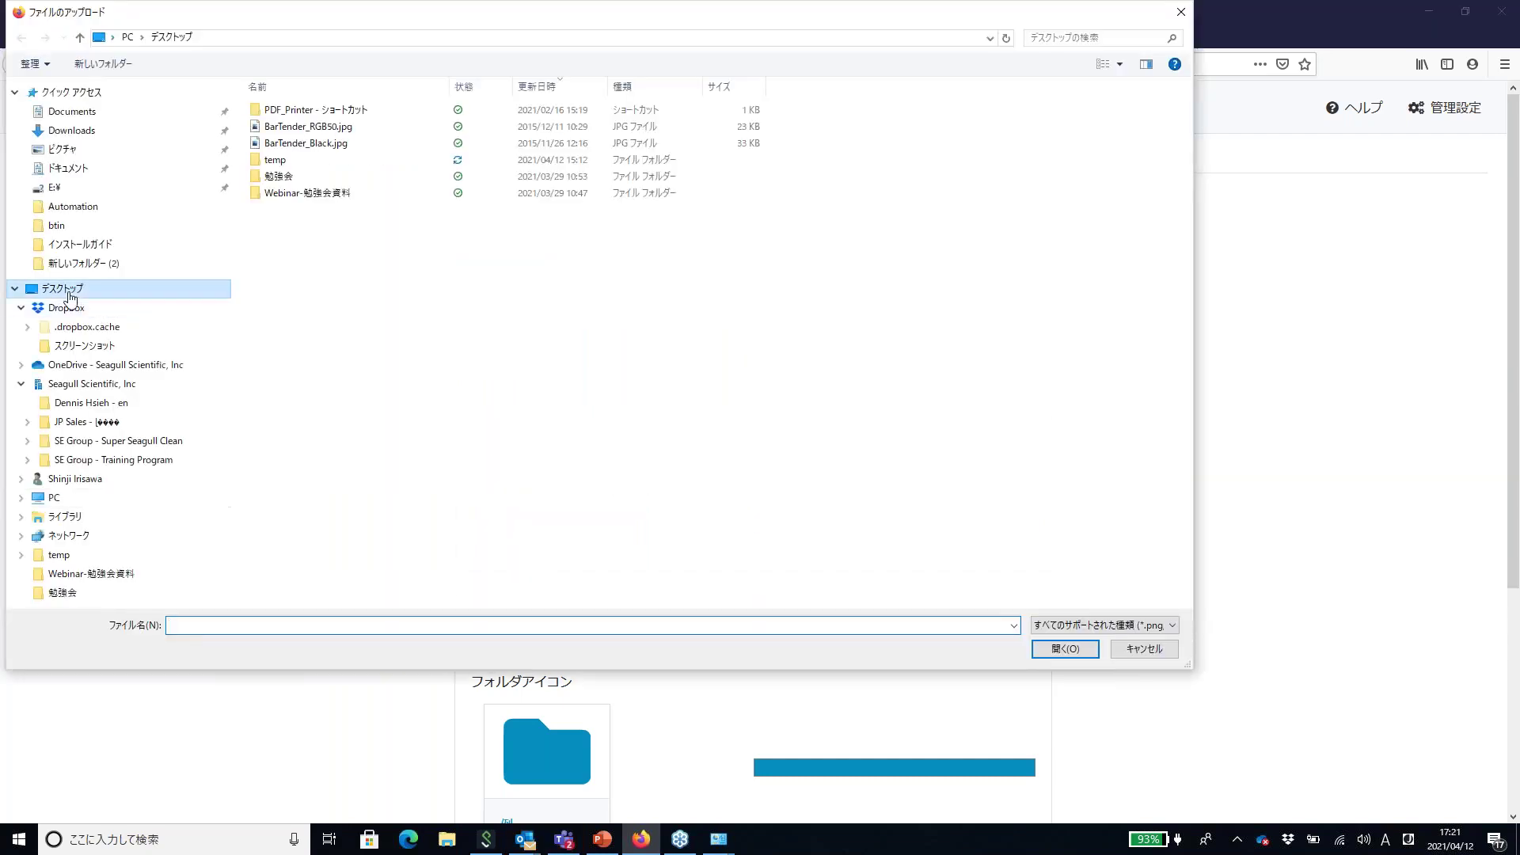
drag(349, 14, 687, 126)
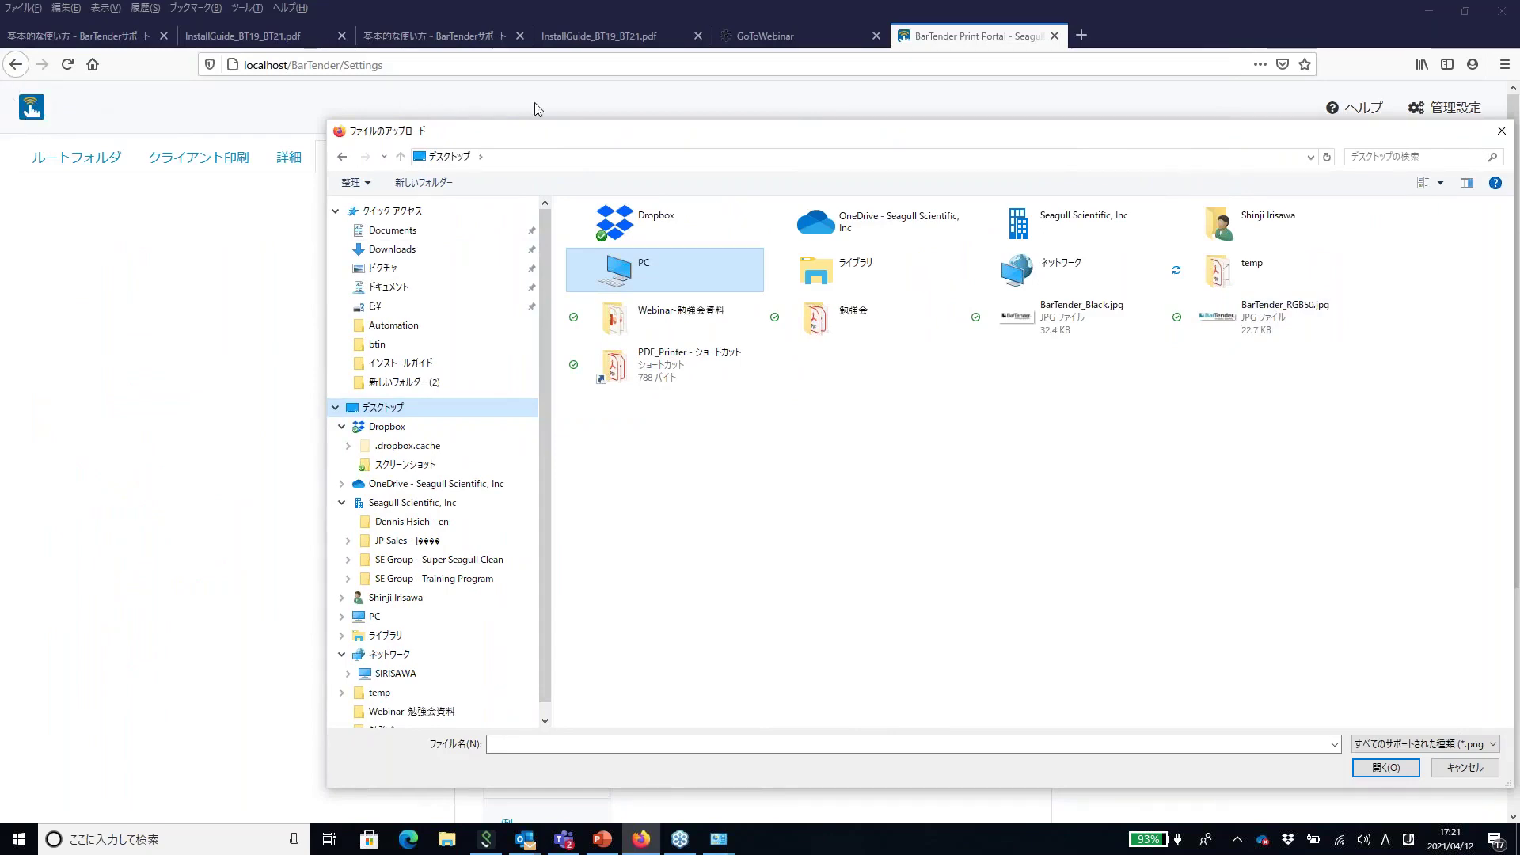
double_click(1240, 326)
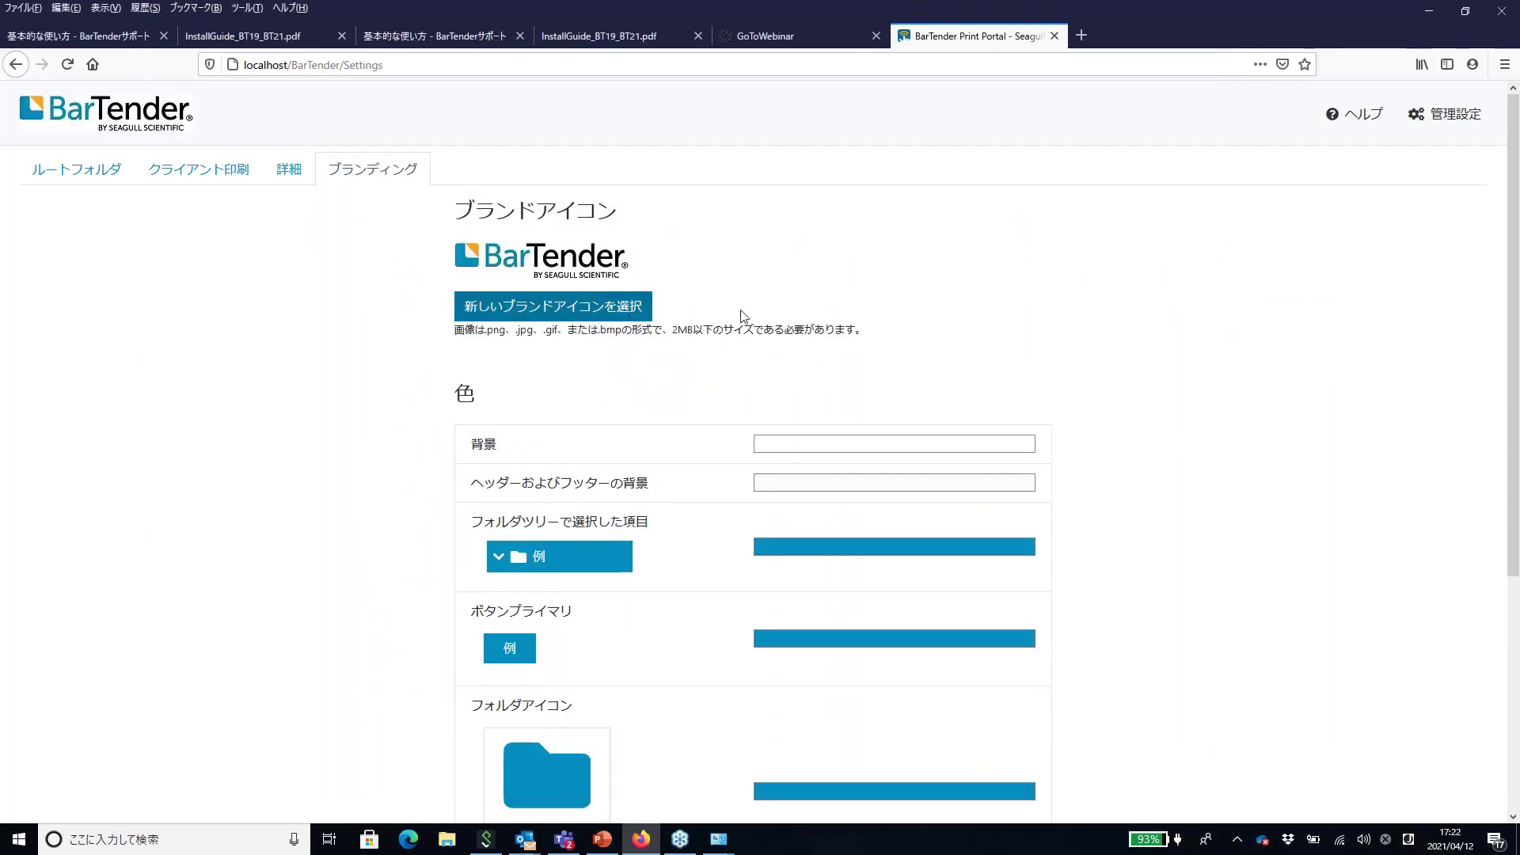
Set the branding background (背景) to bright green (0, 255, 0) and the header and footer background to blue (0, 0, 255)
scroll(611, 458, down, 1)
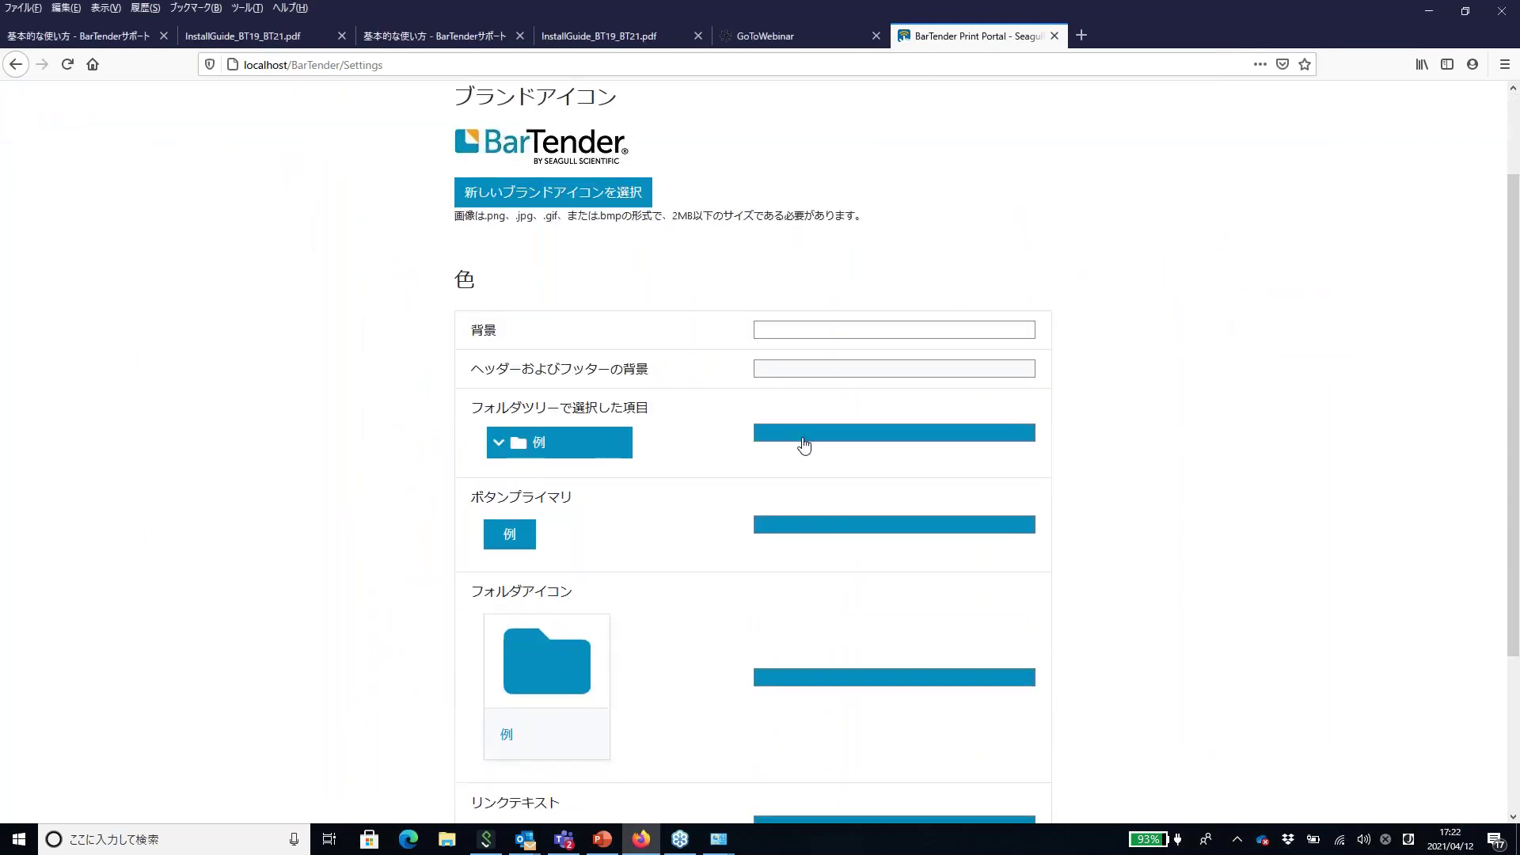
scroll(803, 443, up, 2)
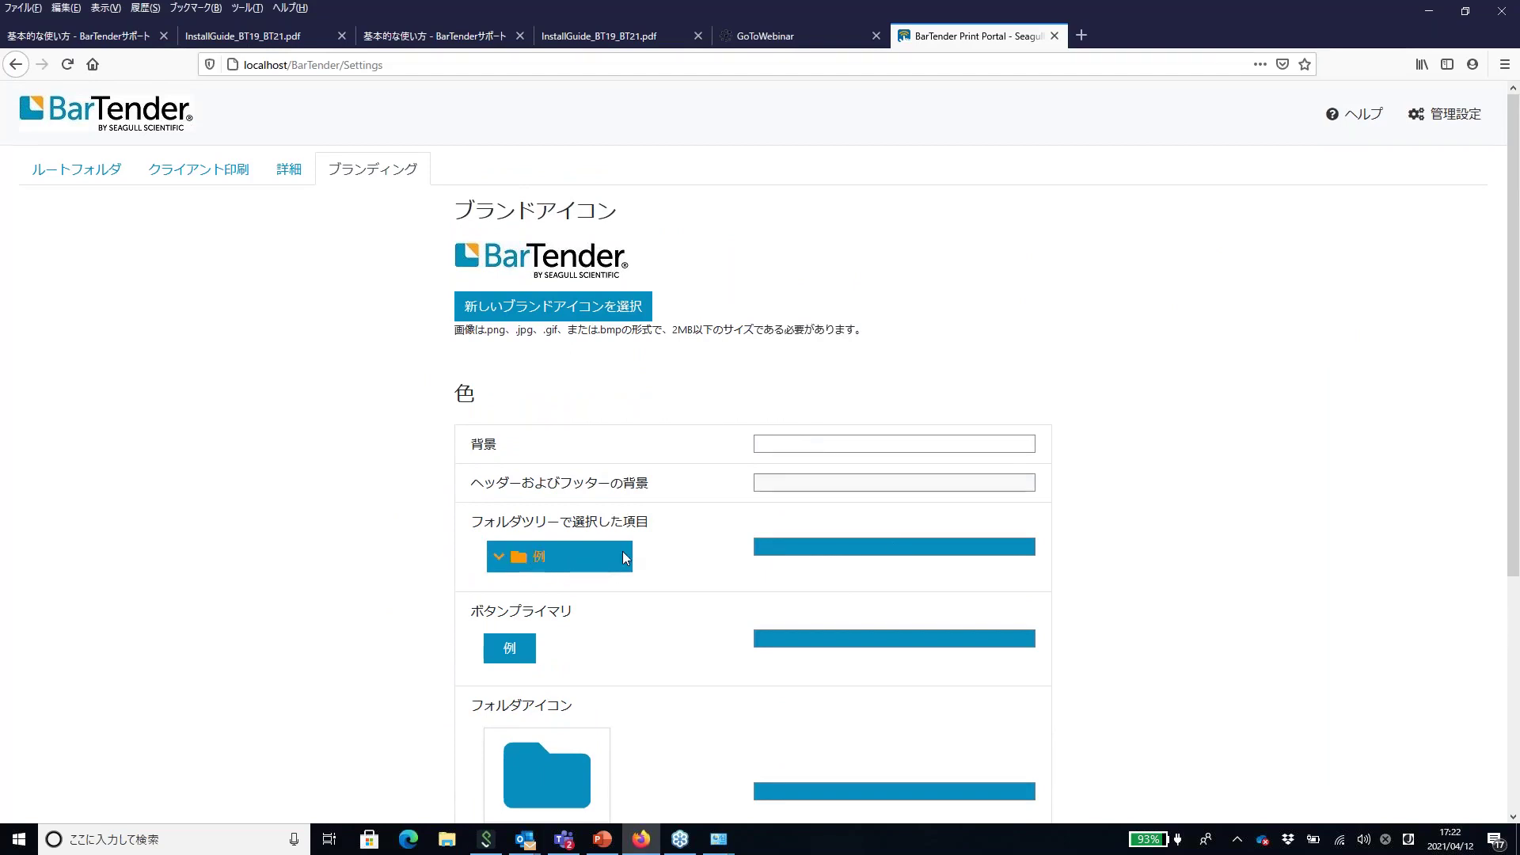
scroll(593, 501, down, 3)
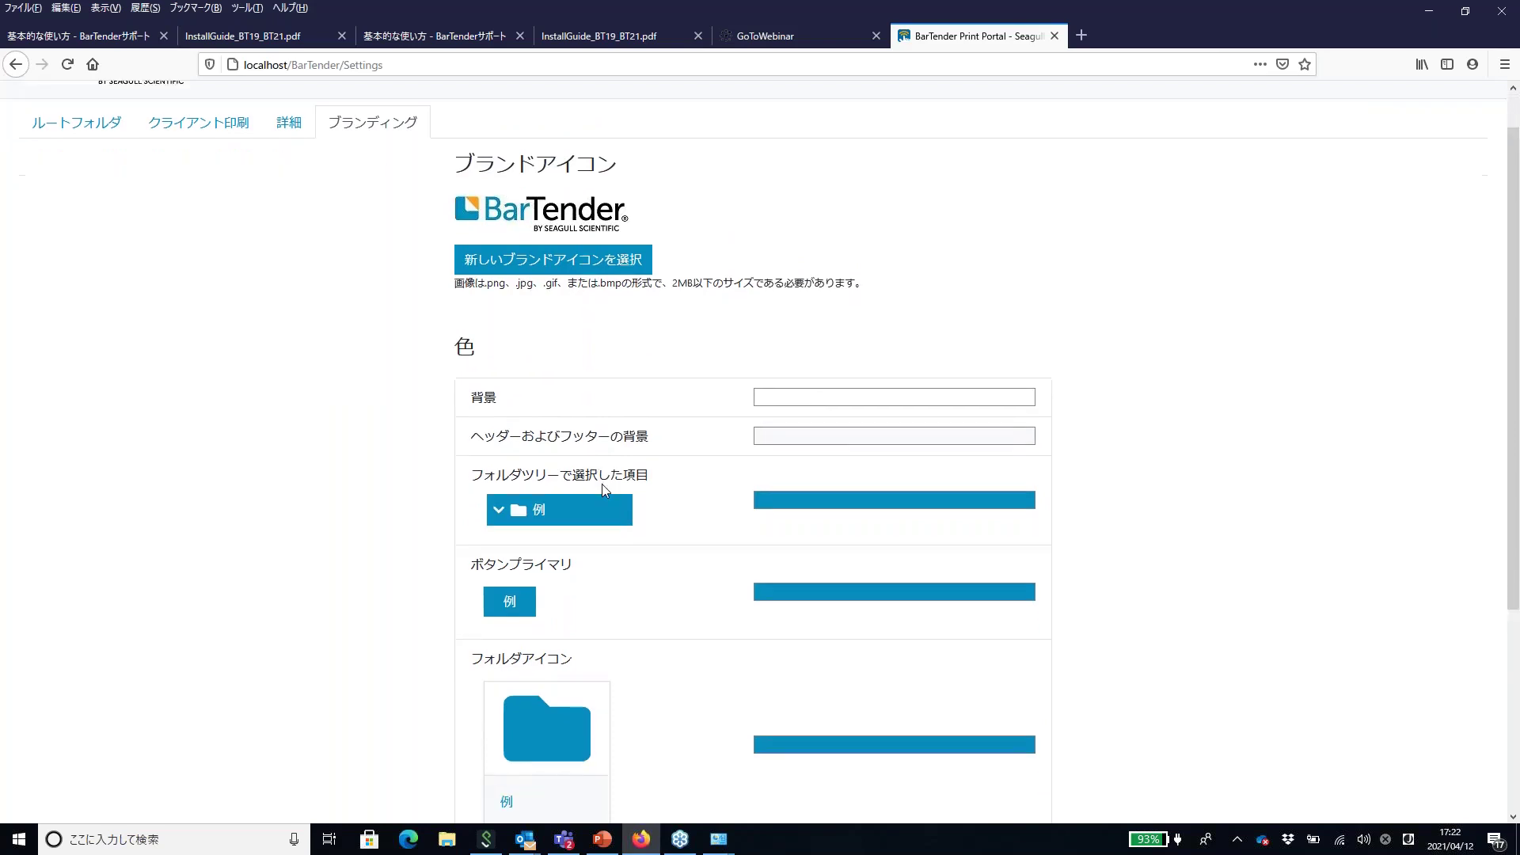
click(787, 331)
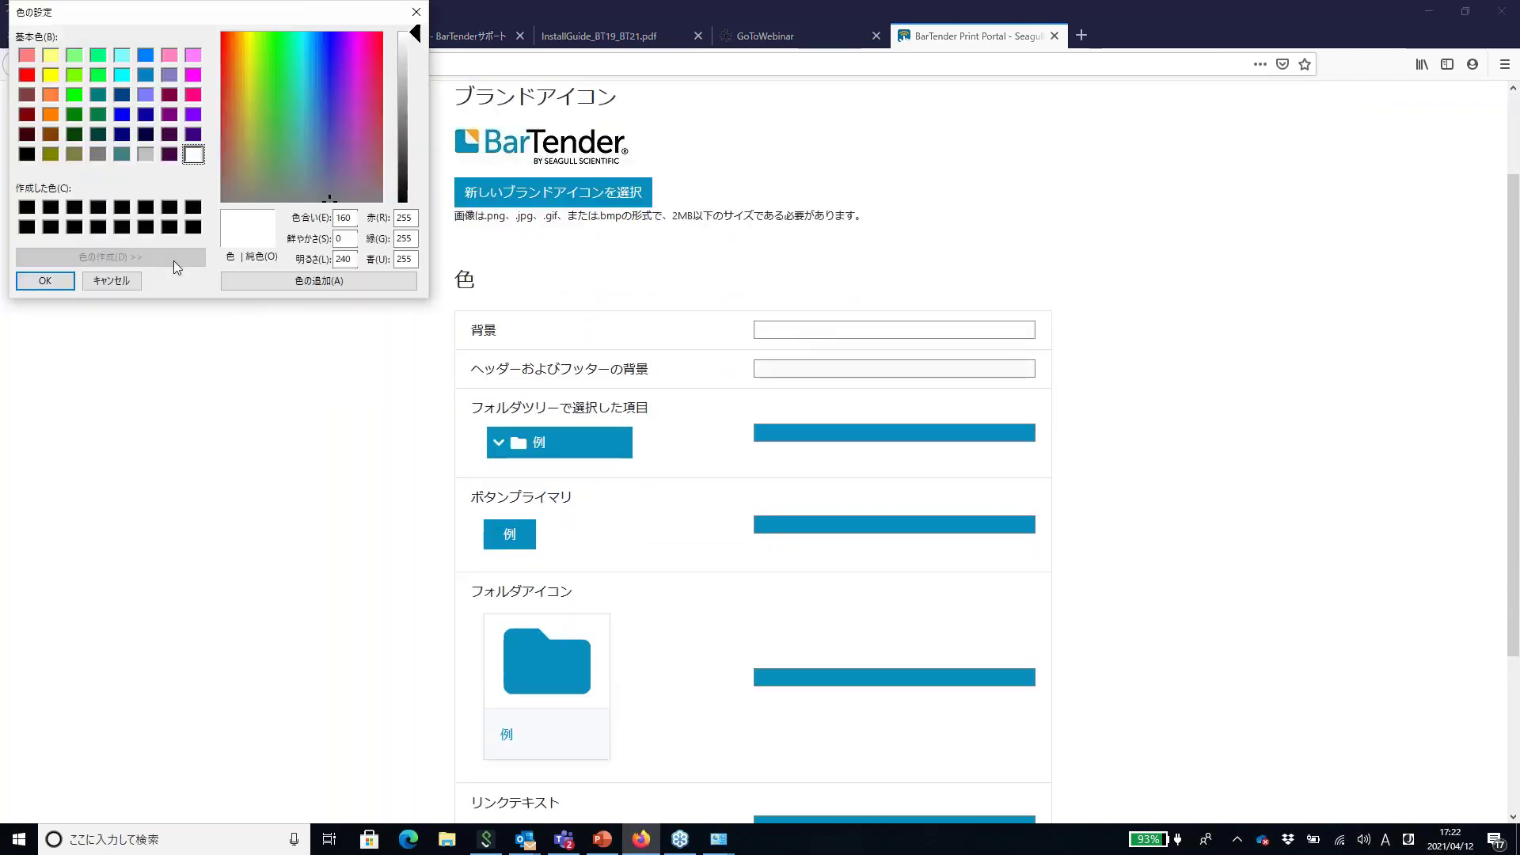
click(79, 94)
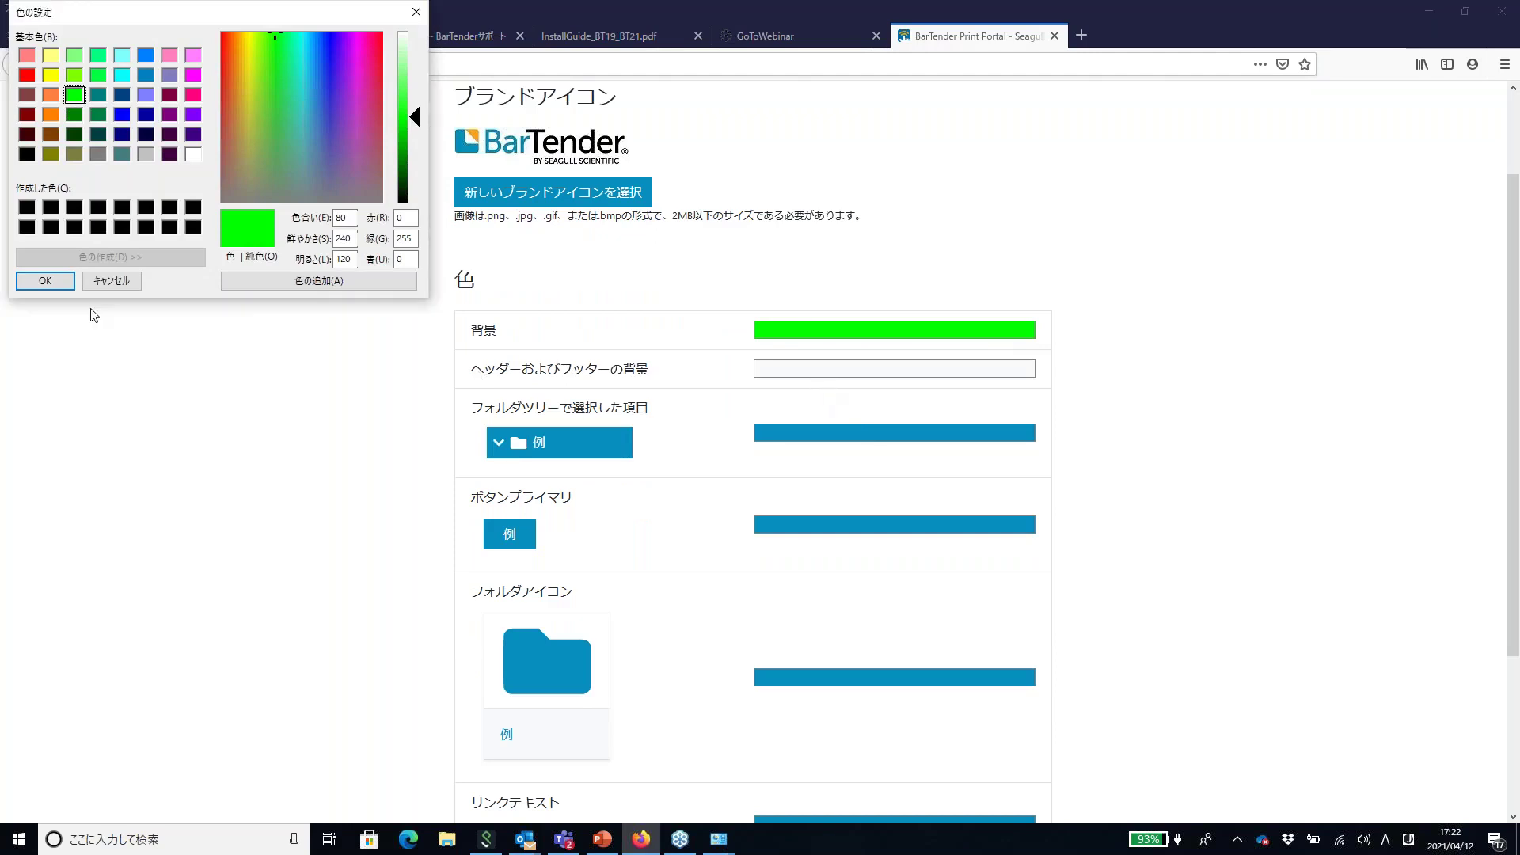
click(45, 281)
click(771, 369)
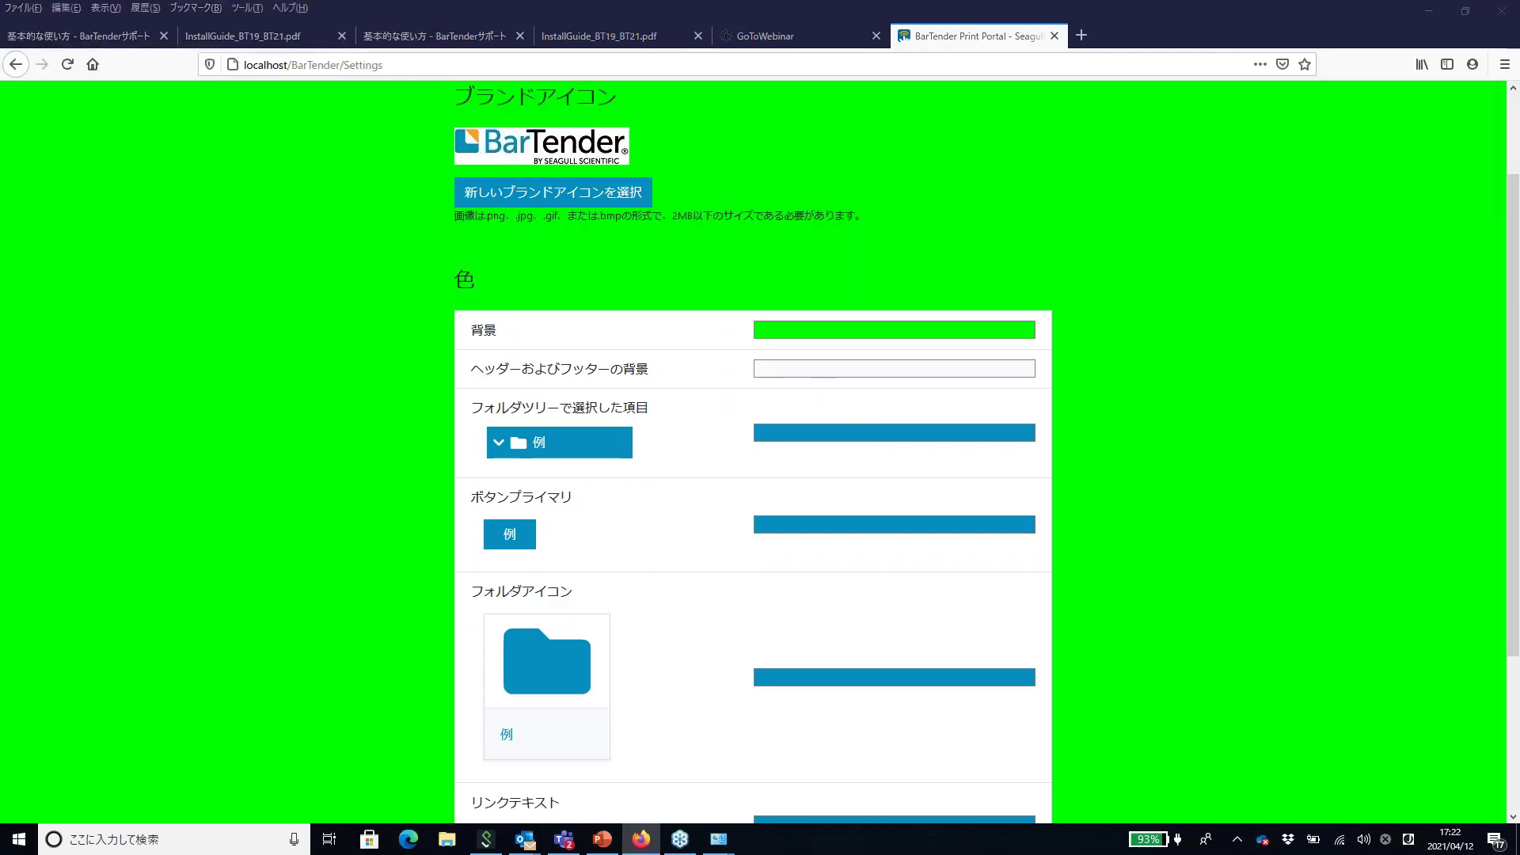
click(122, 114)
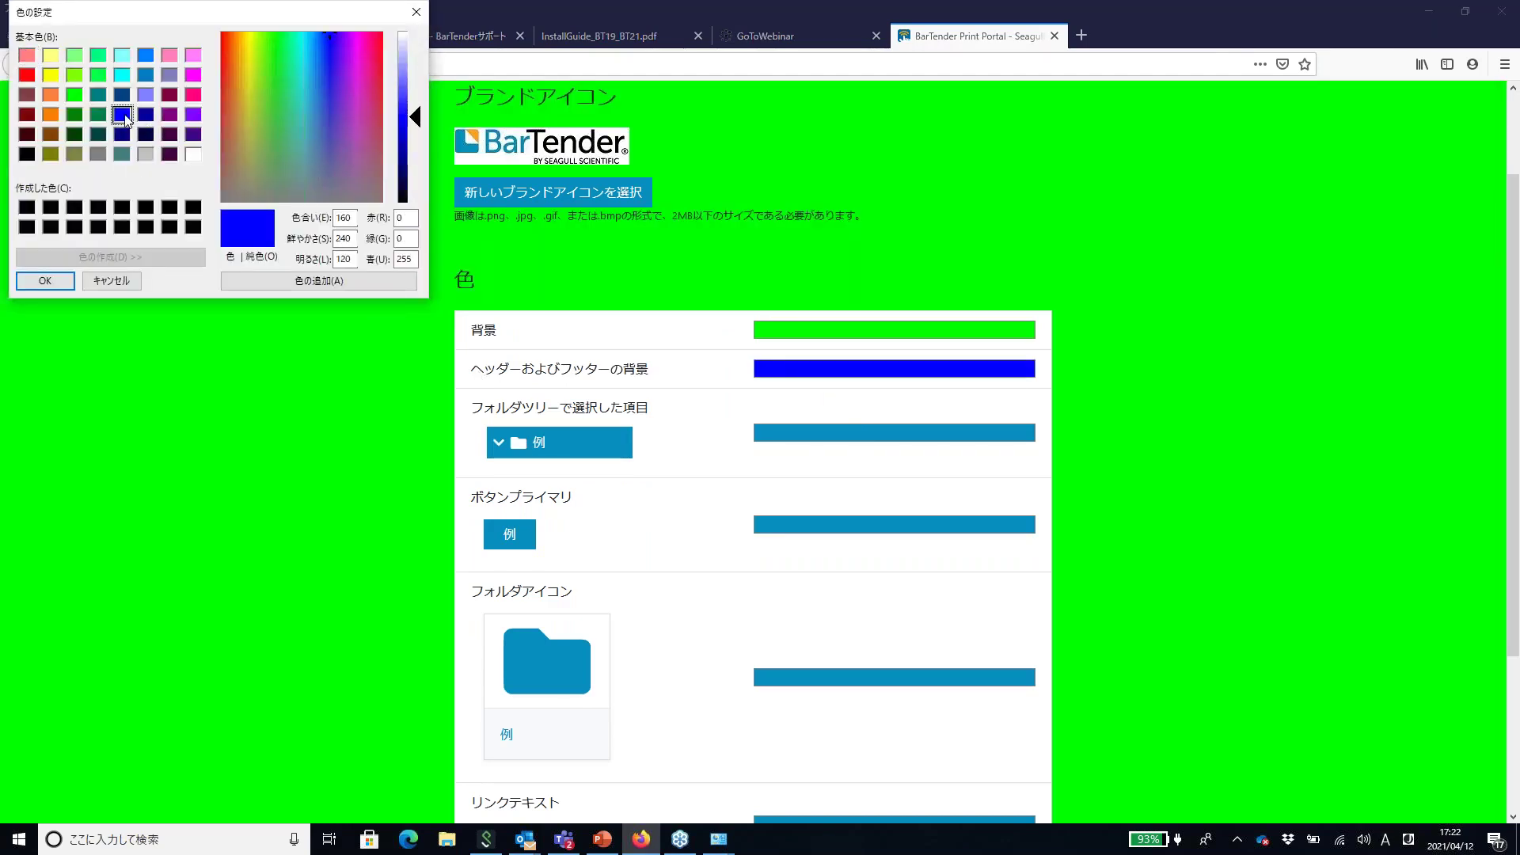
click(46, 281)
Set the selected folder tree item color to dark purple (64, 0, 64) and the primary button color to red (255, 0, 0)
click(785, 438)
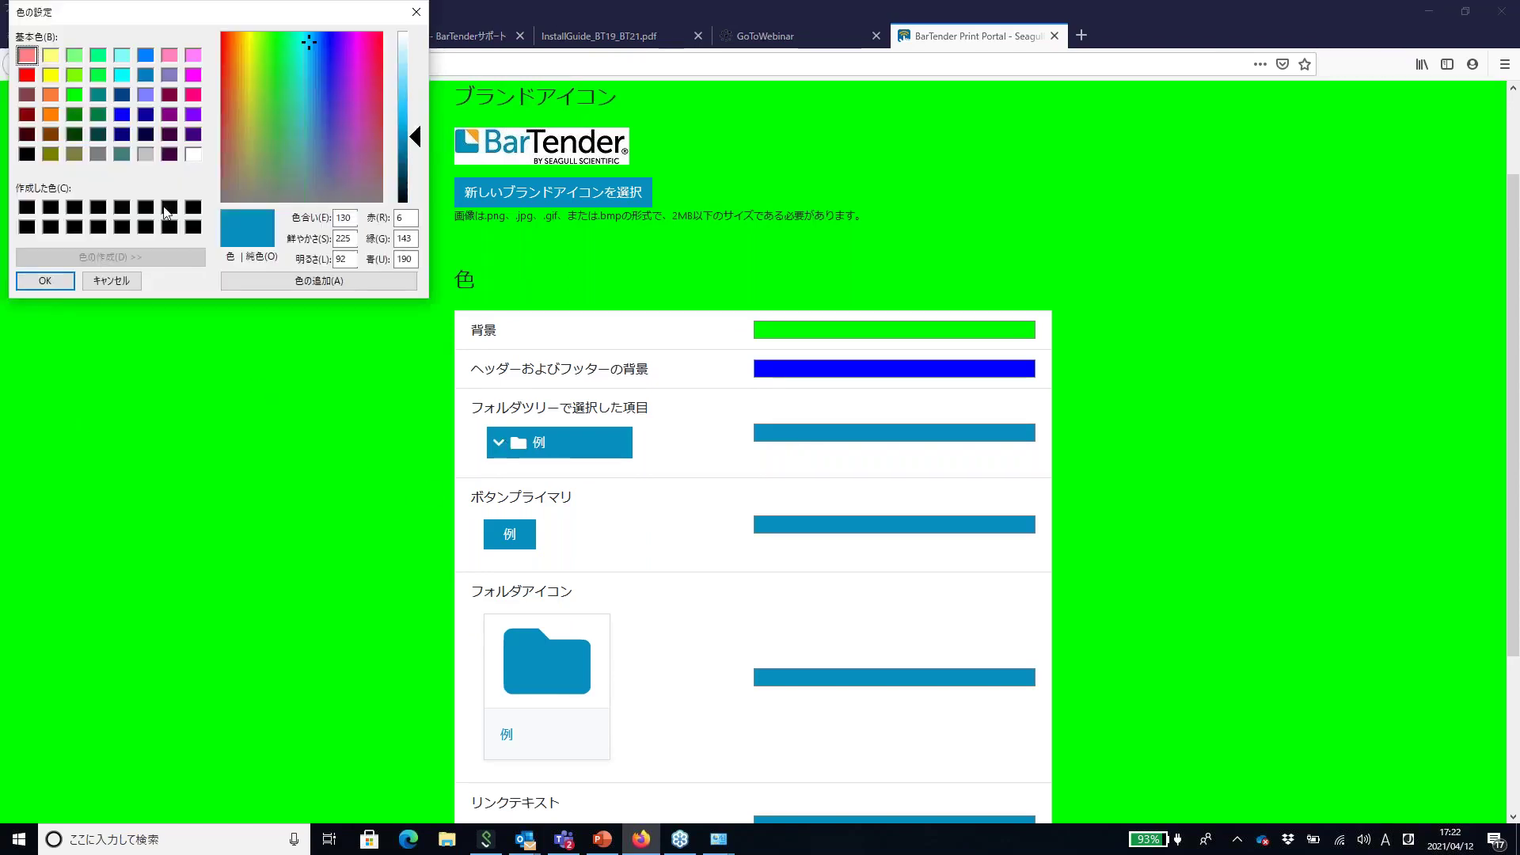
click(169, 154)
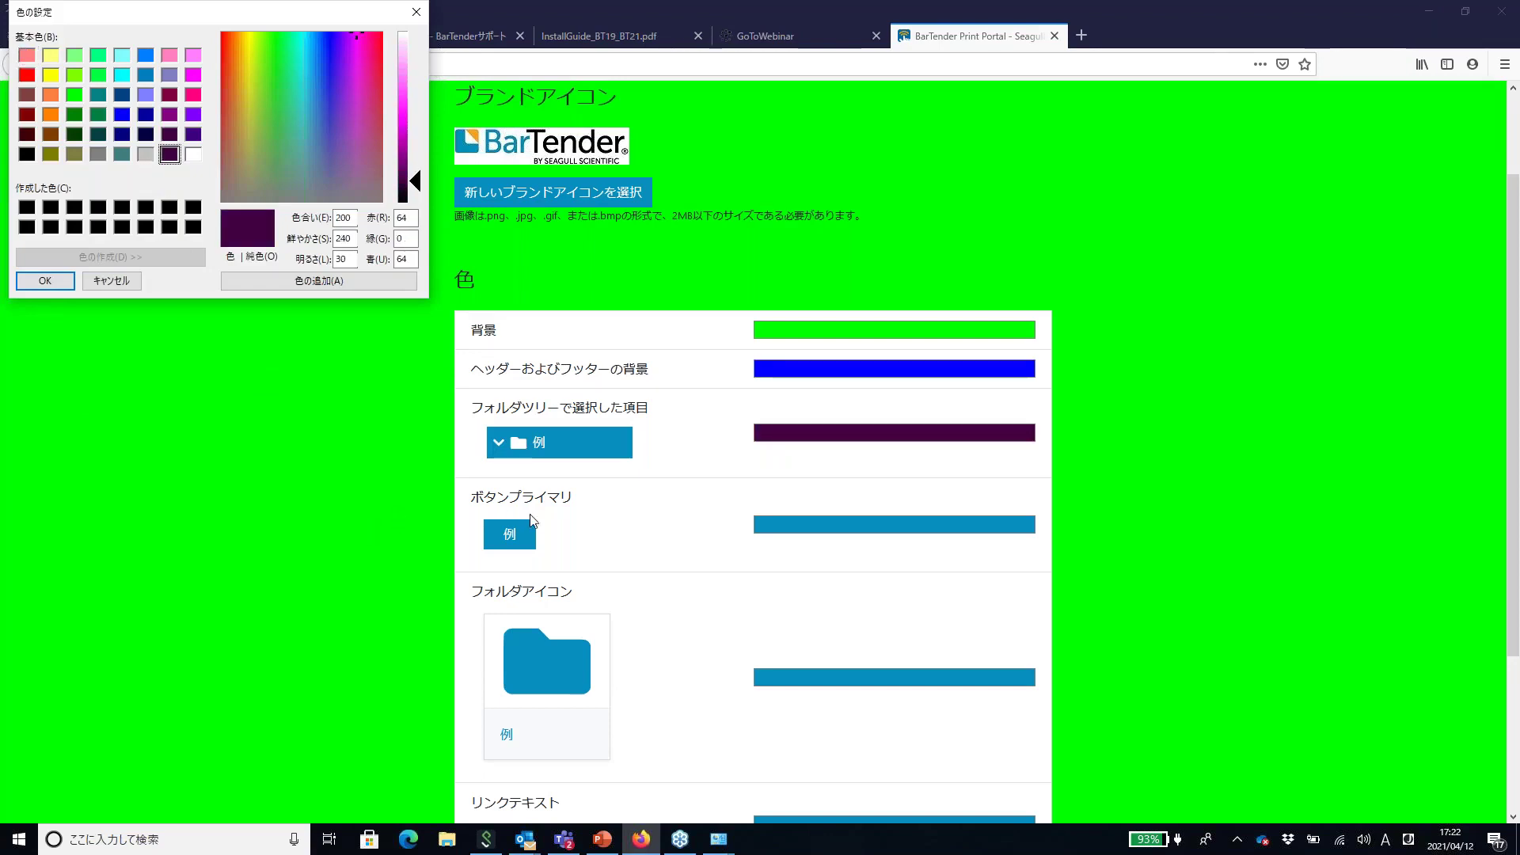
click(57, 282)
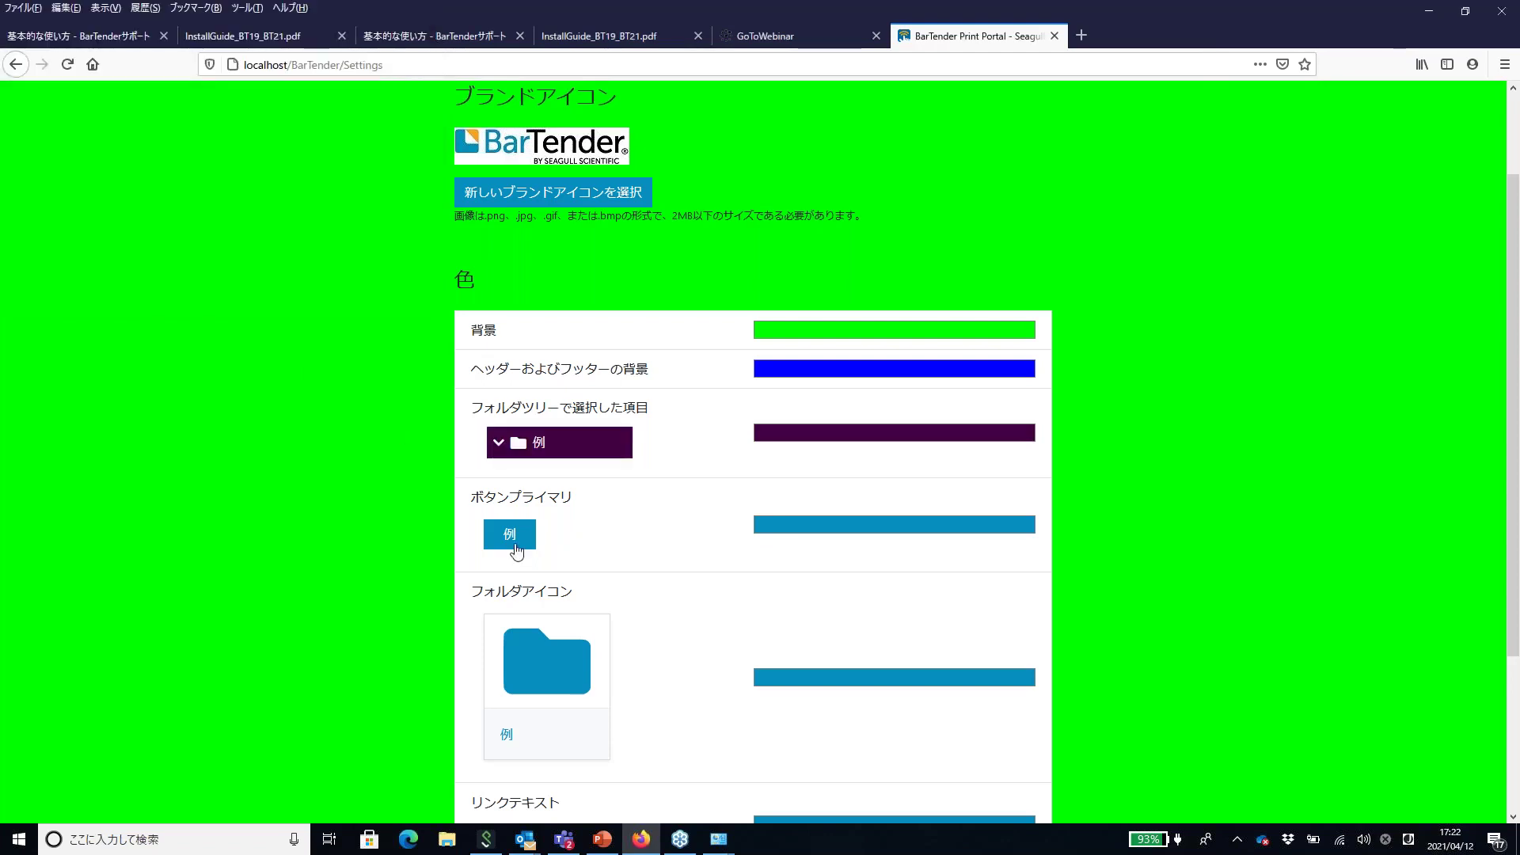
click(790, 528)
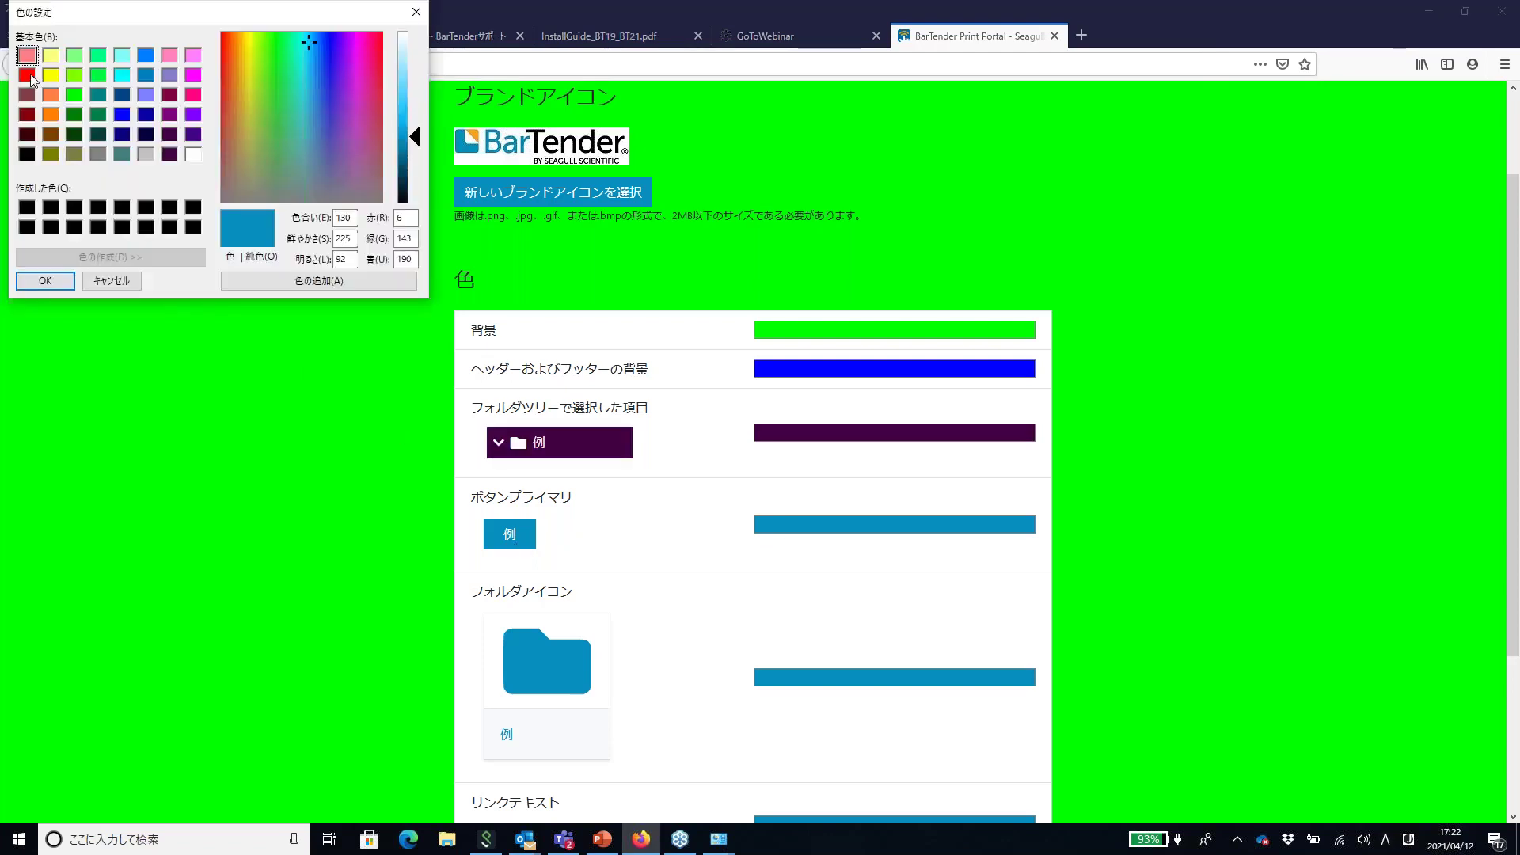
click(30, 77)
scroll(791, 641, down, 1)
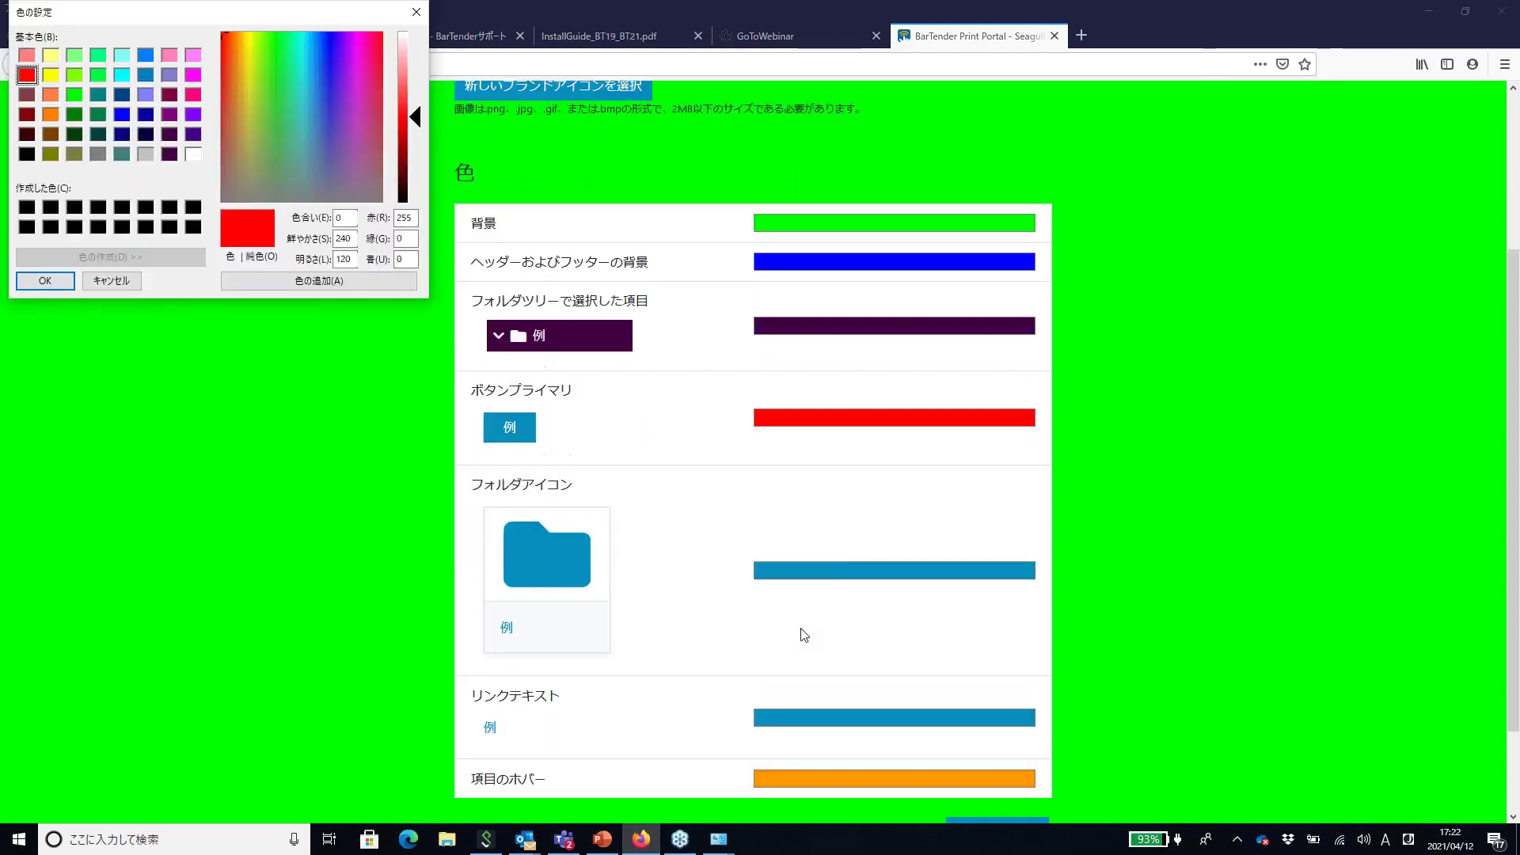
click(45, 281)
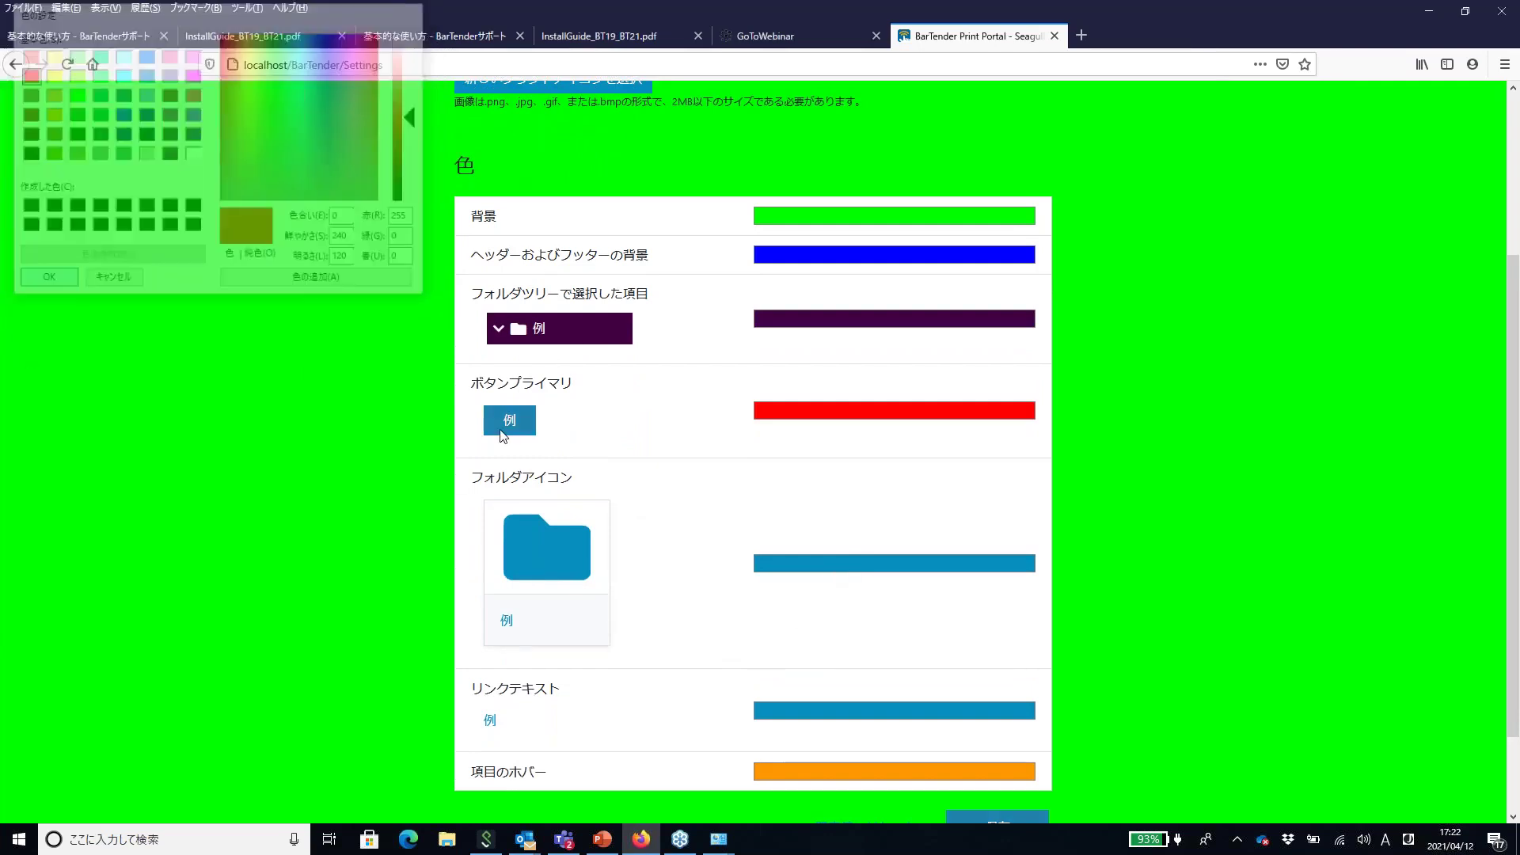
Set the folder icon (フォルダアイコン) color to yellow (255, 255, 0) and save the branding settings
click(817, 564)
click(52, 77)
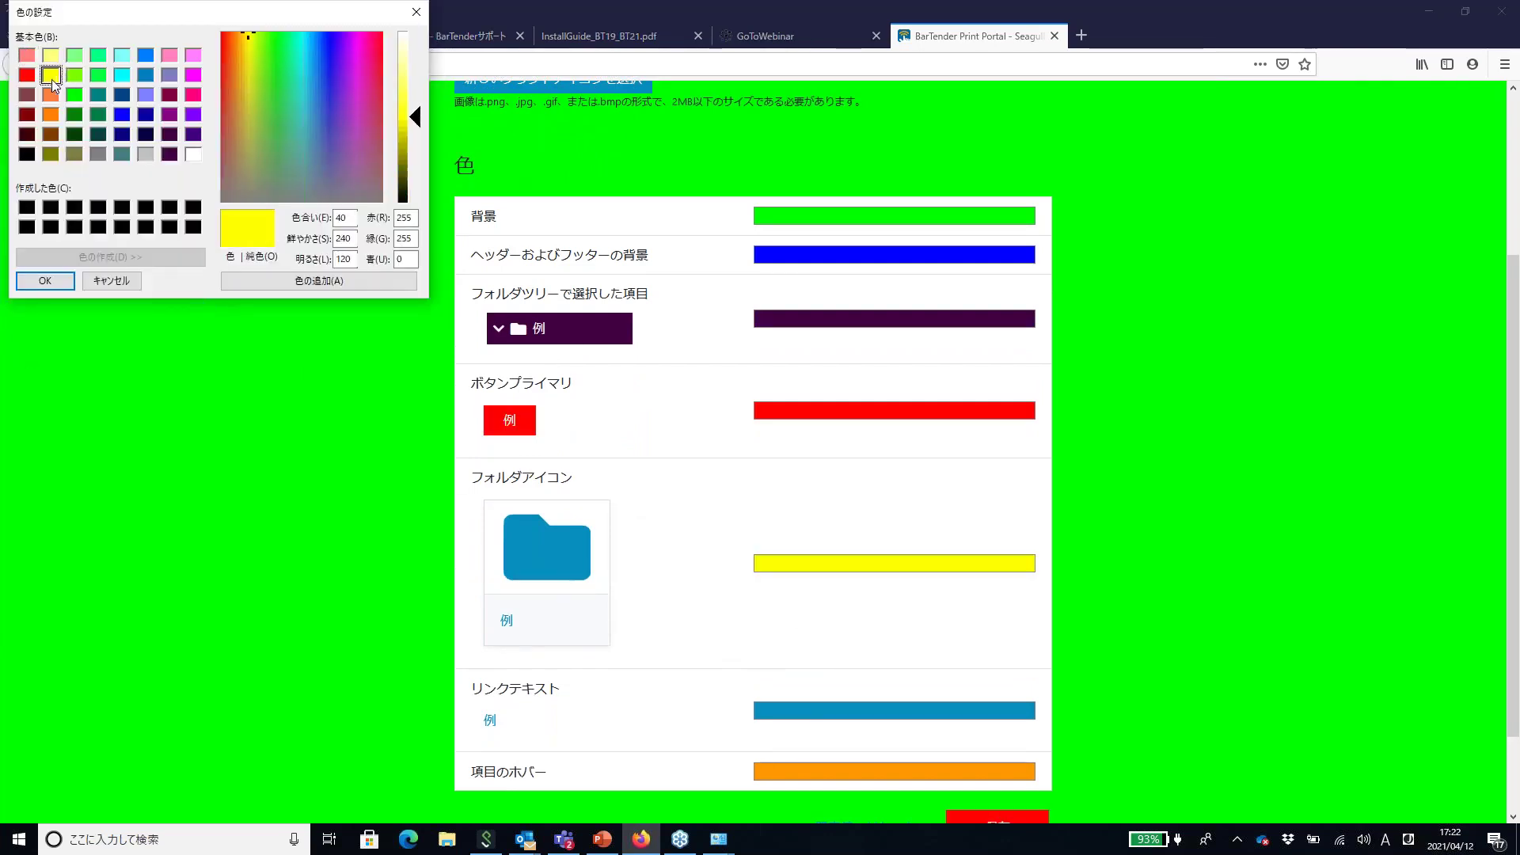
scroll(681, 578, down, 1)
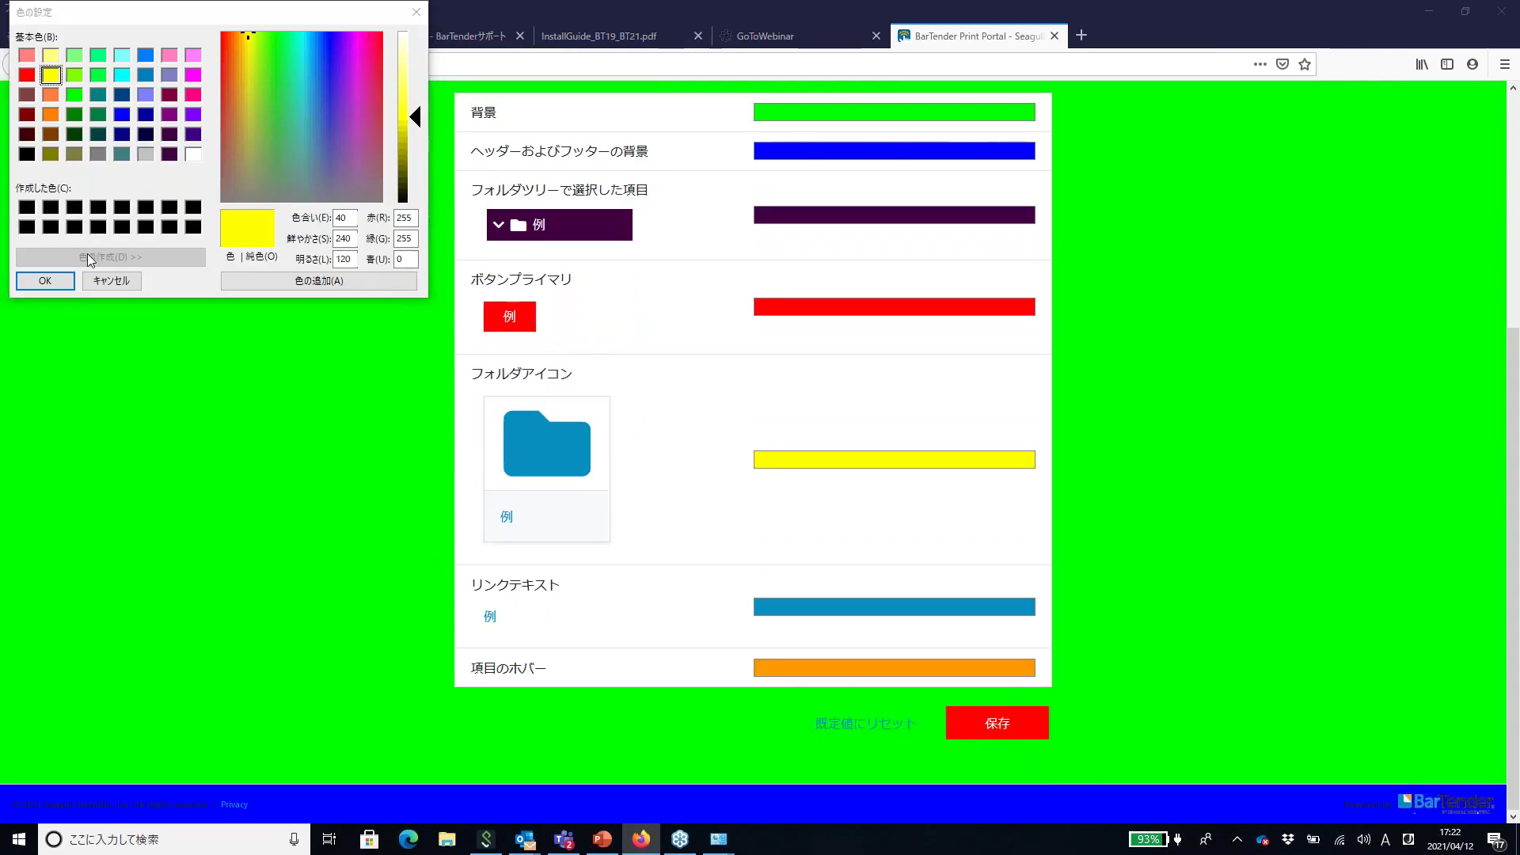
click(45, 281)
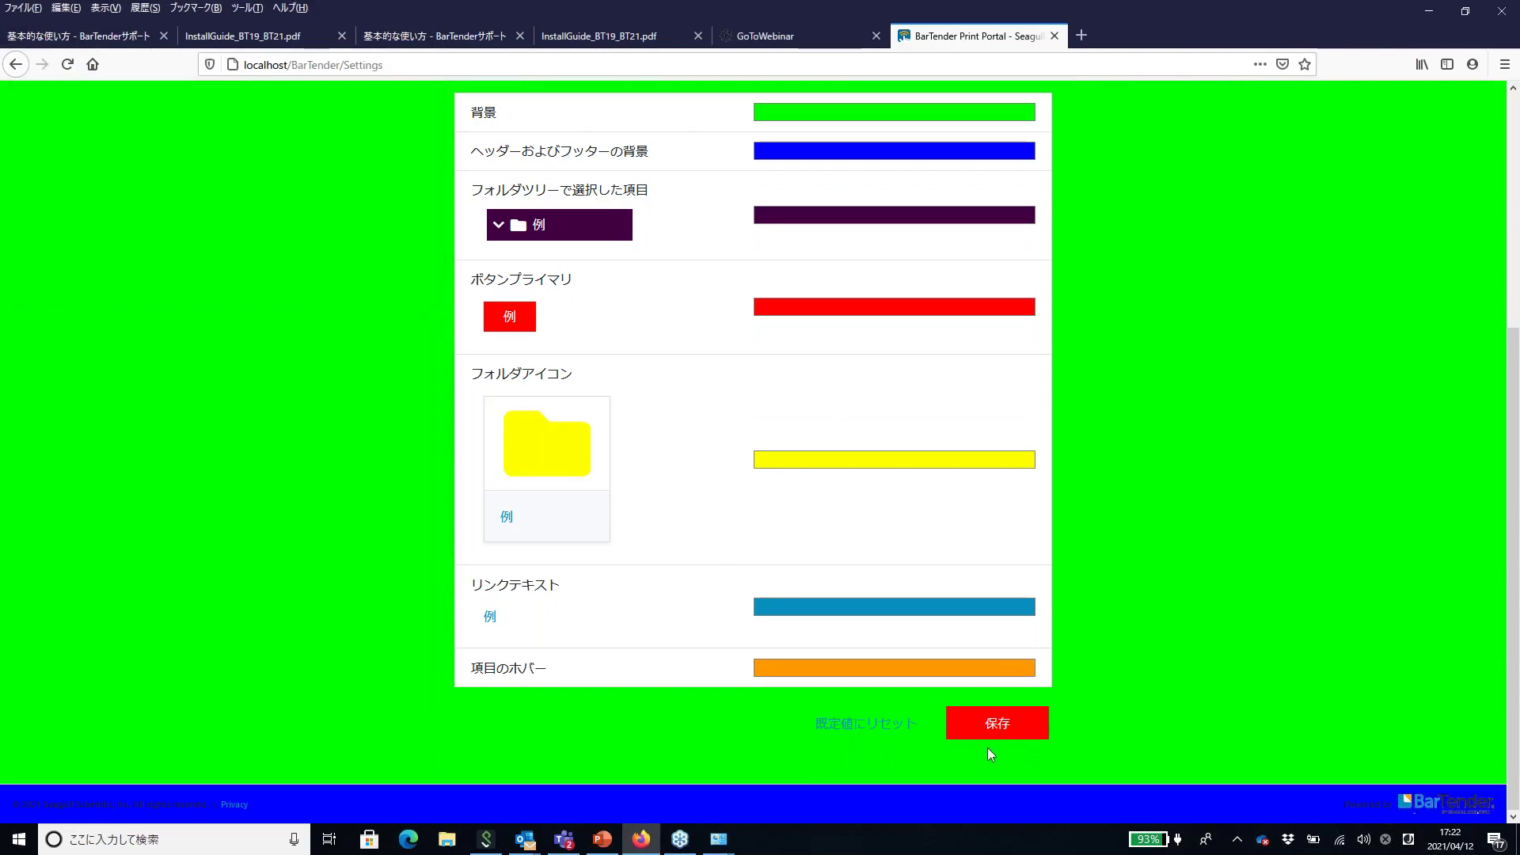
click(998, 725)
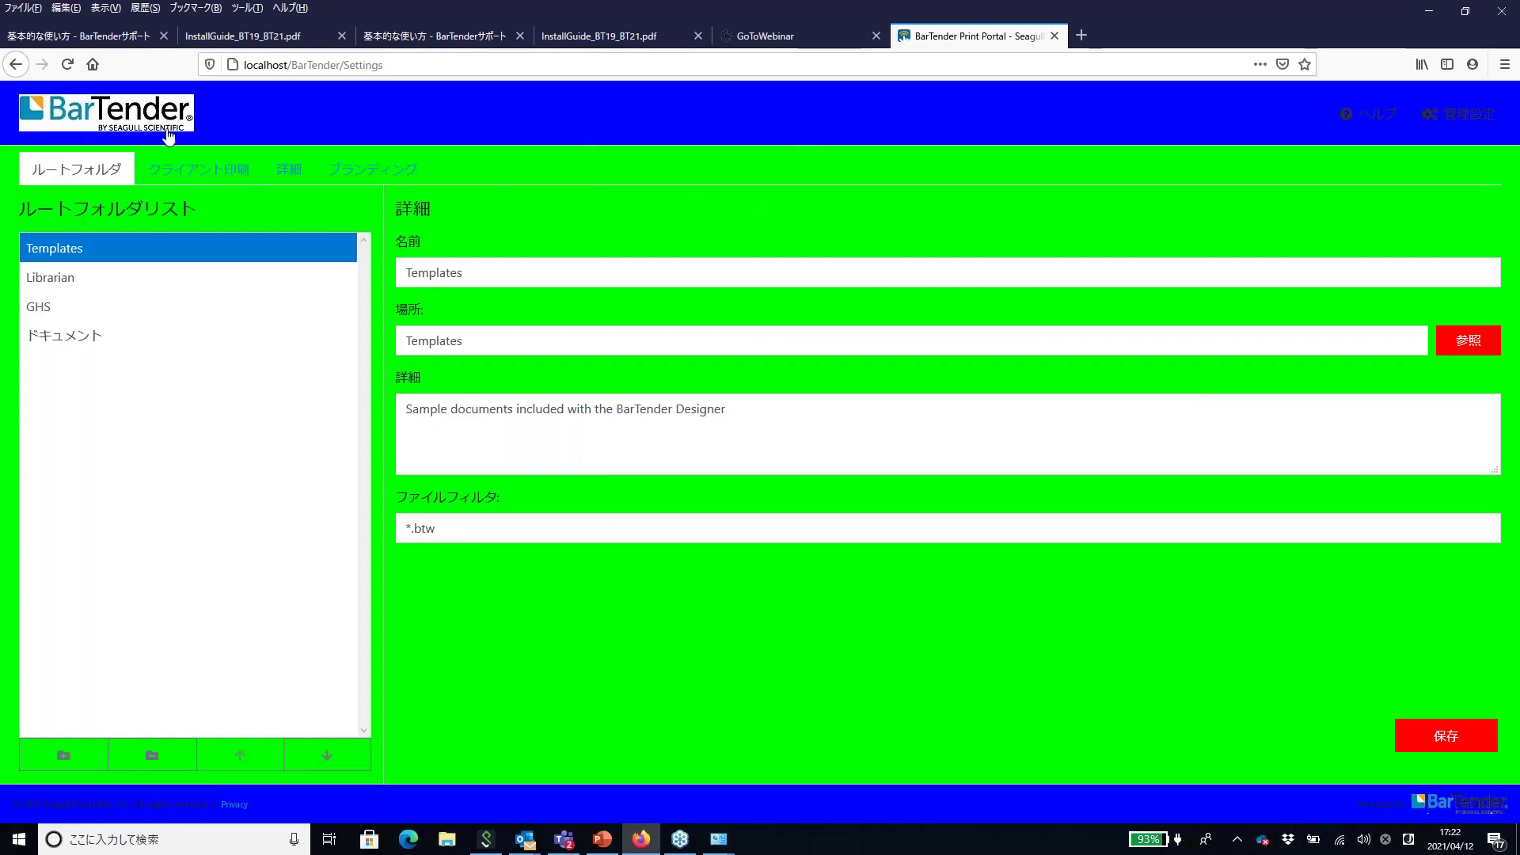
Check the new colors in the root folder settings and on the portal home, opening the GHS and ドキュメント folders
click(50, 281)
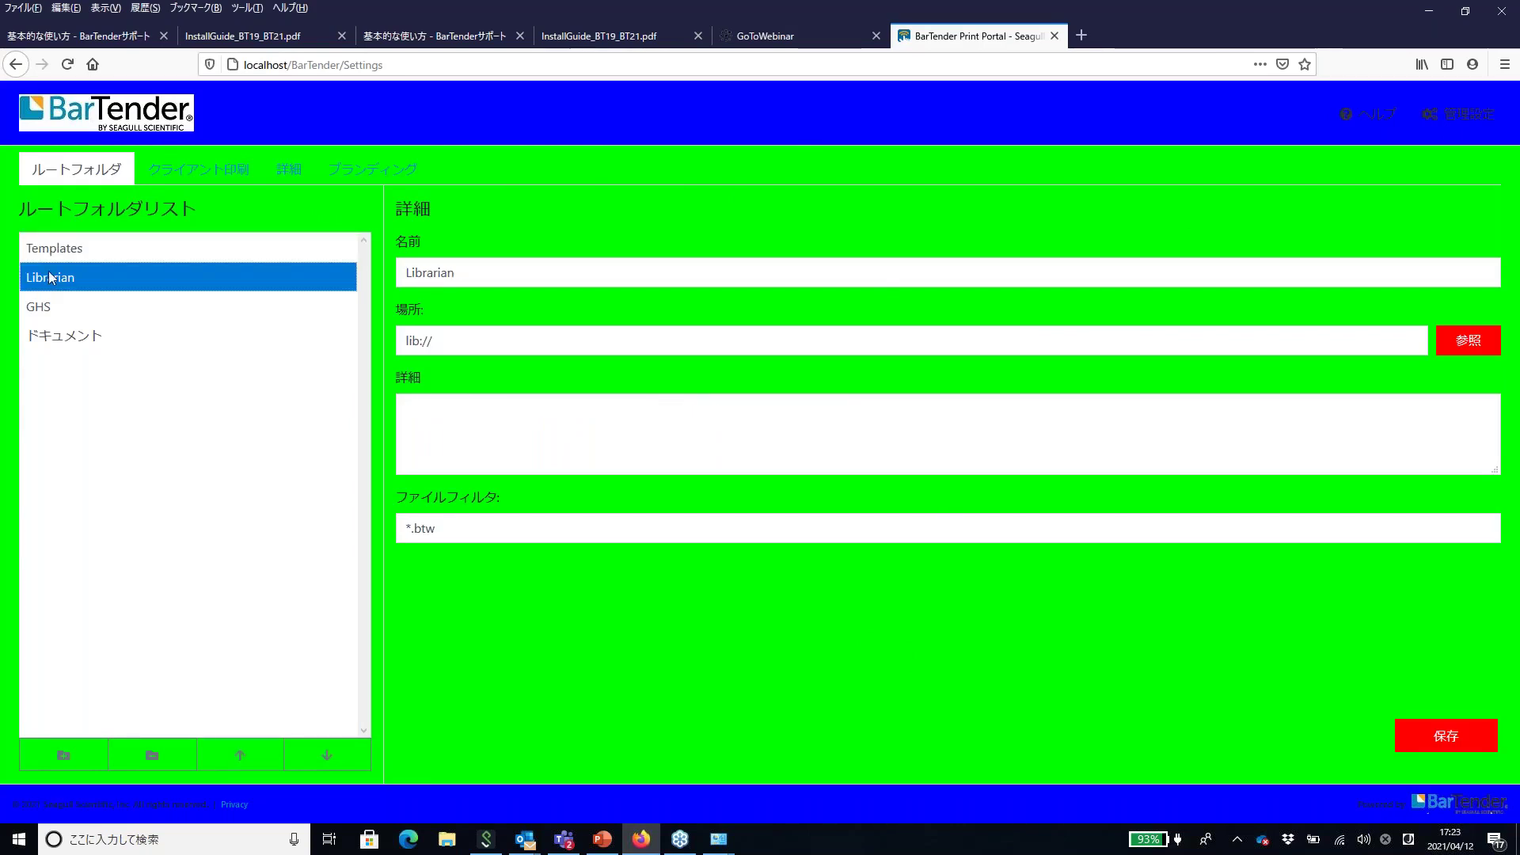
click(66, 253)
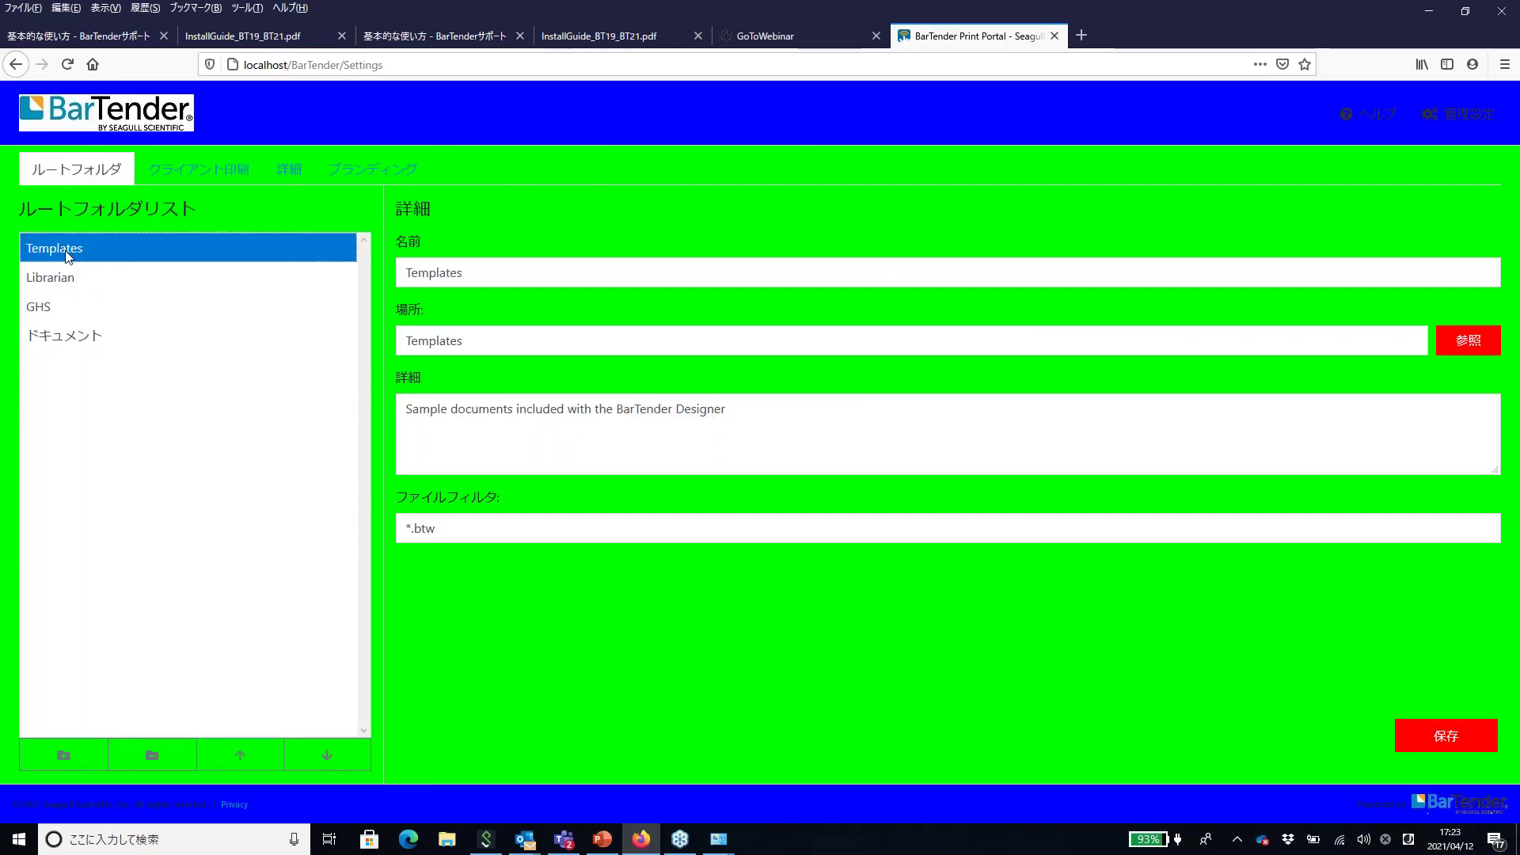
click(98, 176)
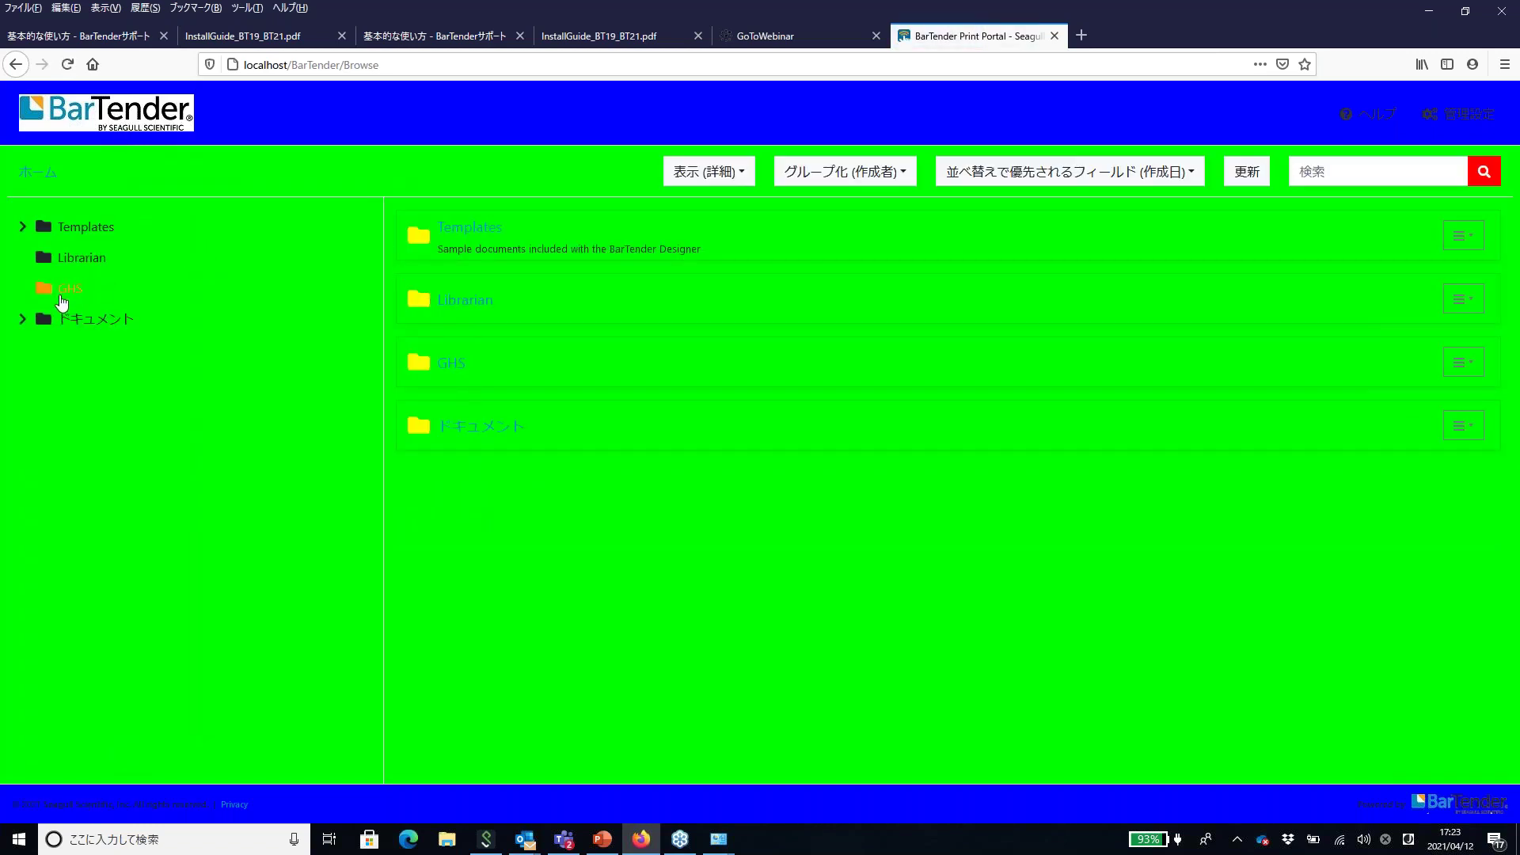
click(63, 293)
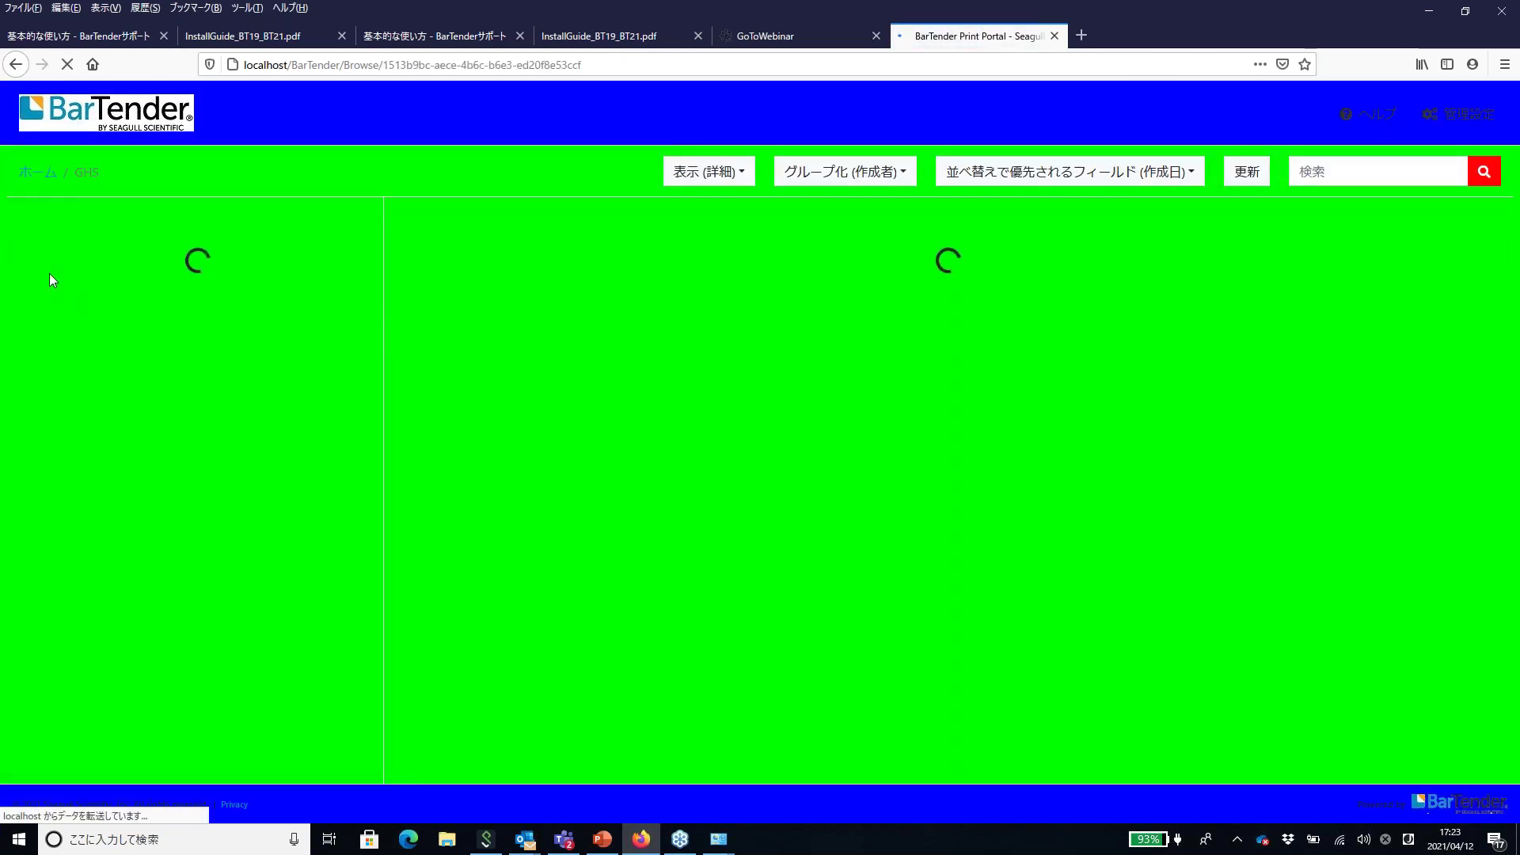
click(67, 321)
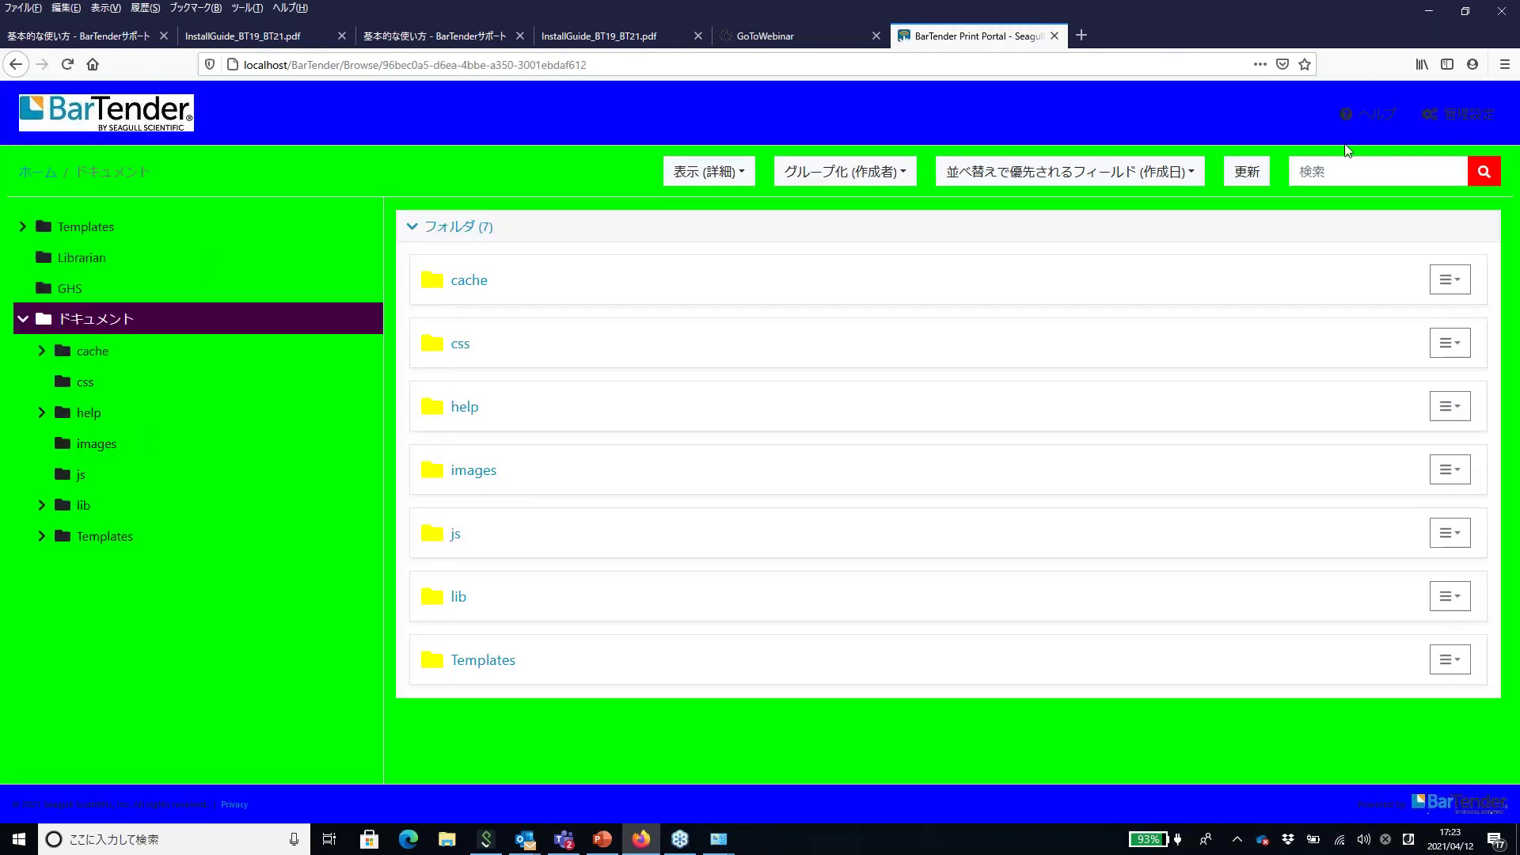
Return to the branding settings (ブランディング), reset them to the default values (既定値にリセット) and save
click(1467, 119)
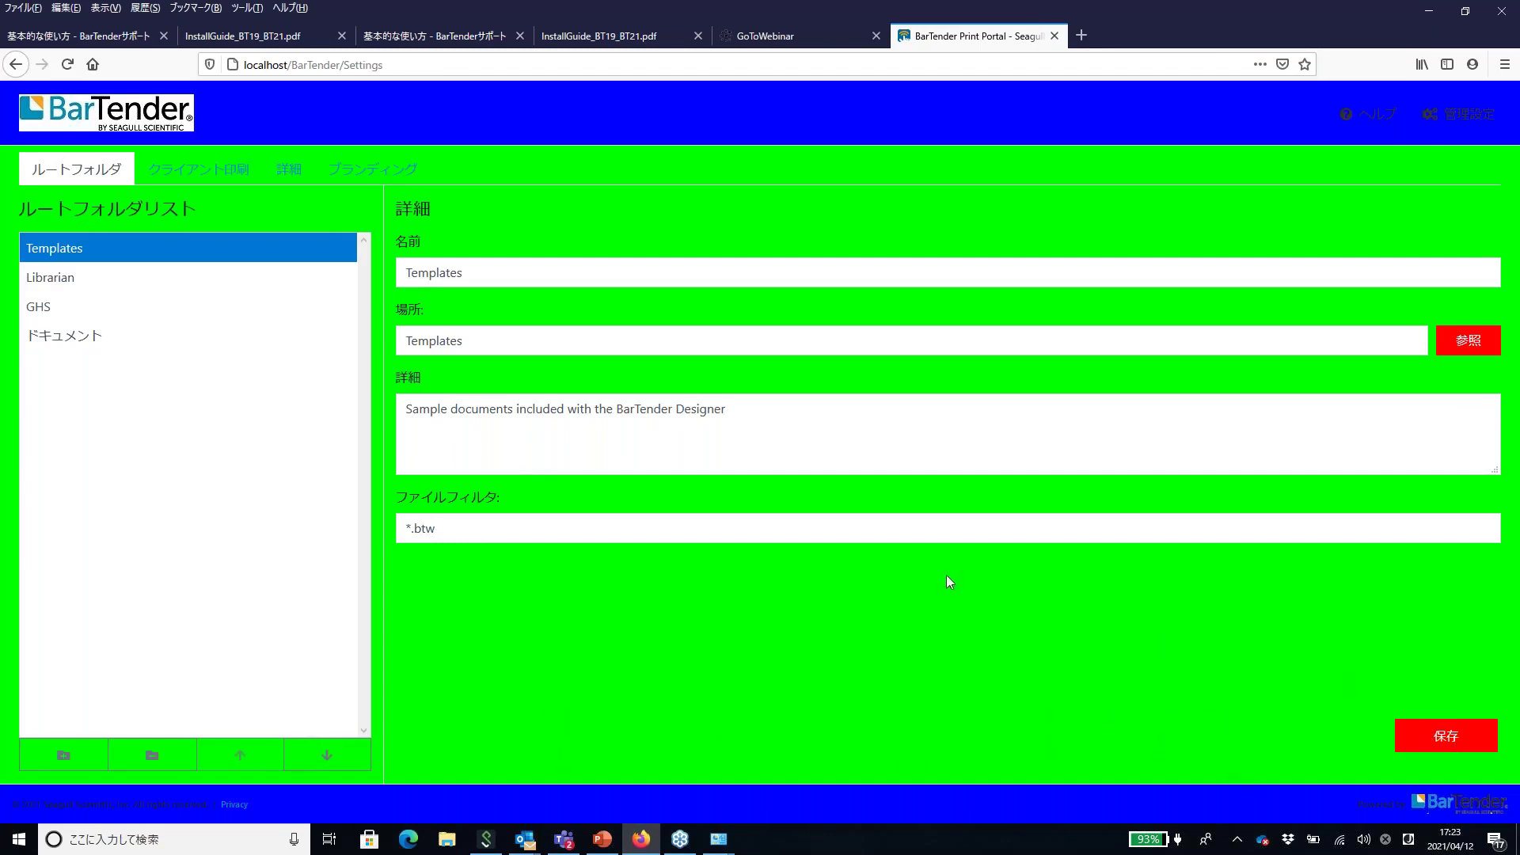
click(372, 170)
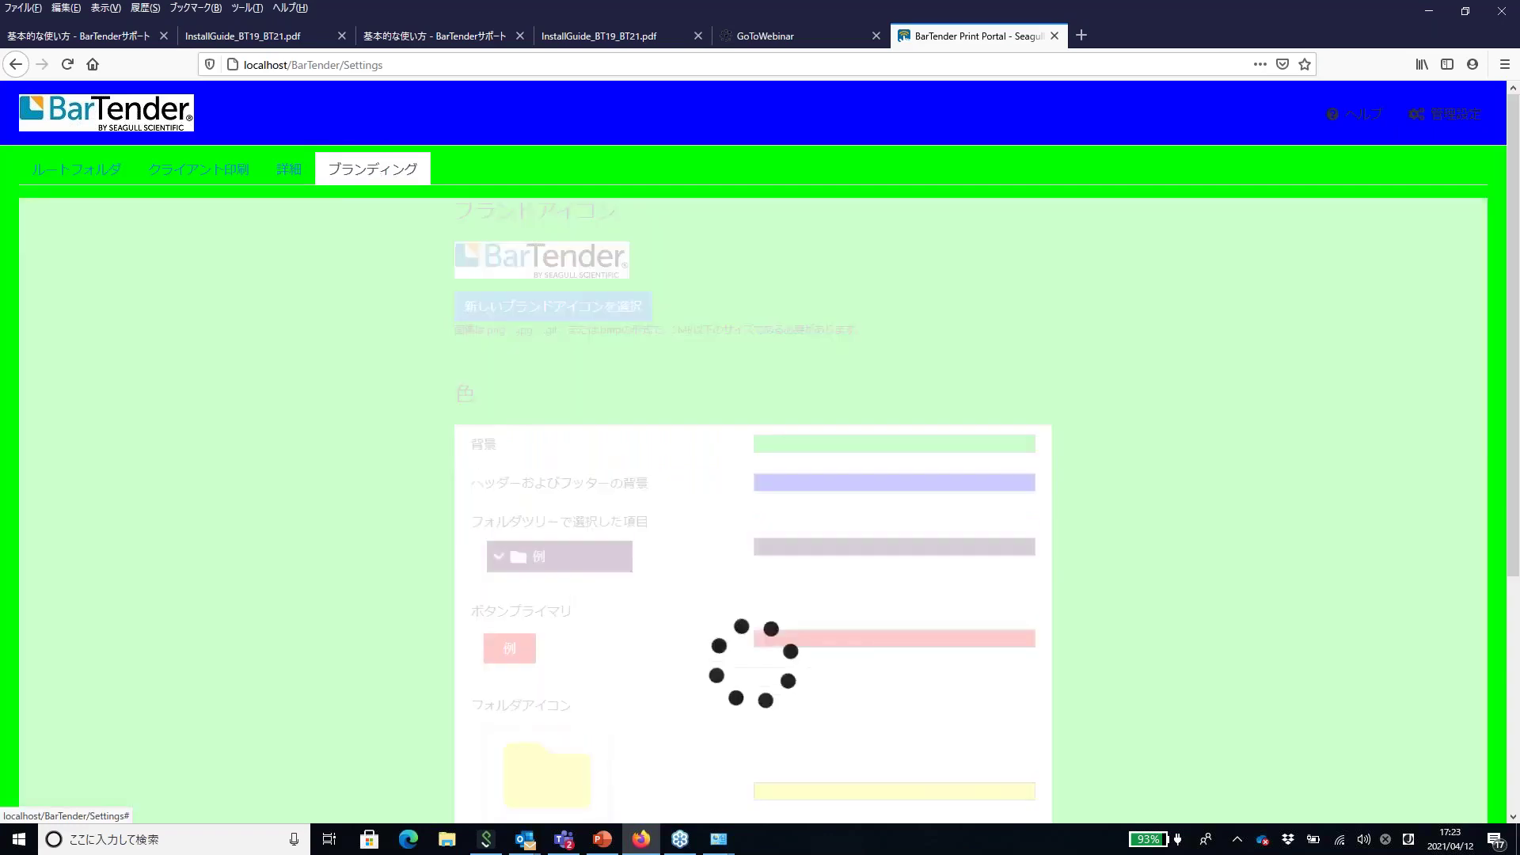
scroll(1075, 468, down, 1)
scroll(1076, 468, down, 5)
click(847, 725)
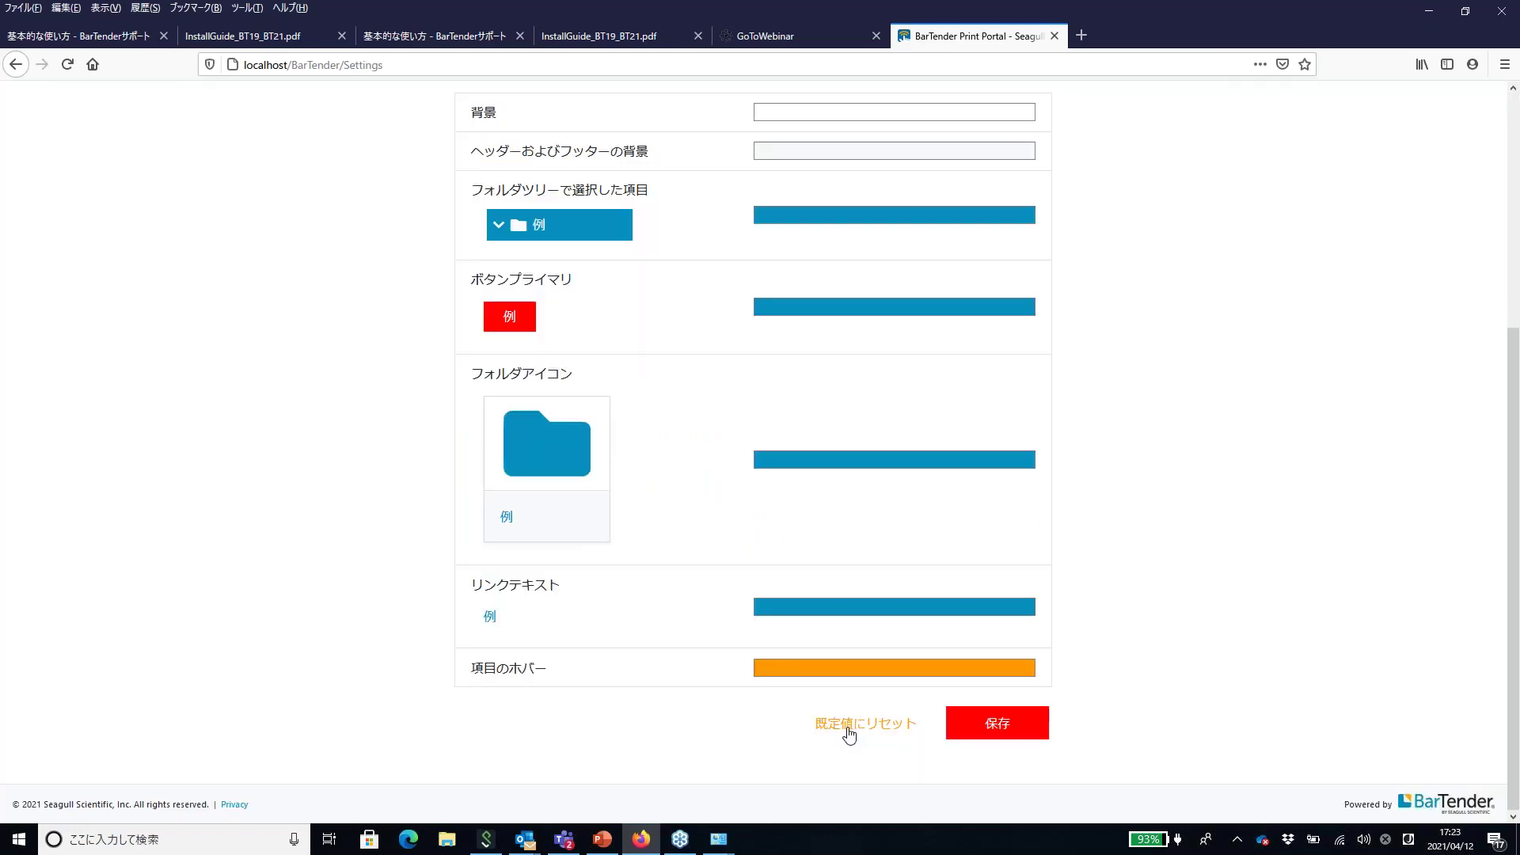
scroll(766, 567, up, 5)
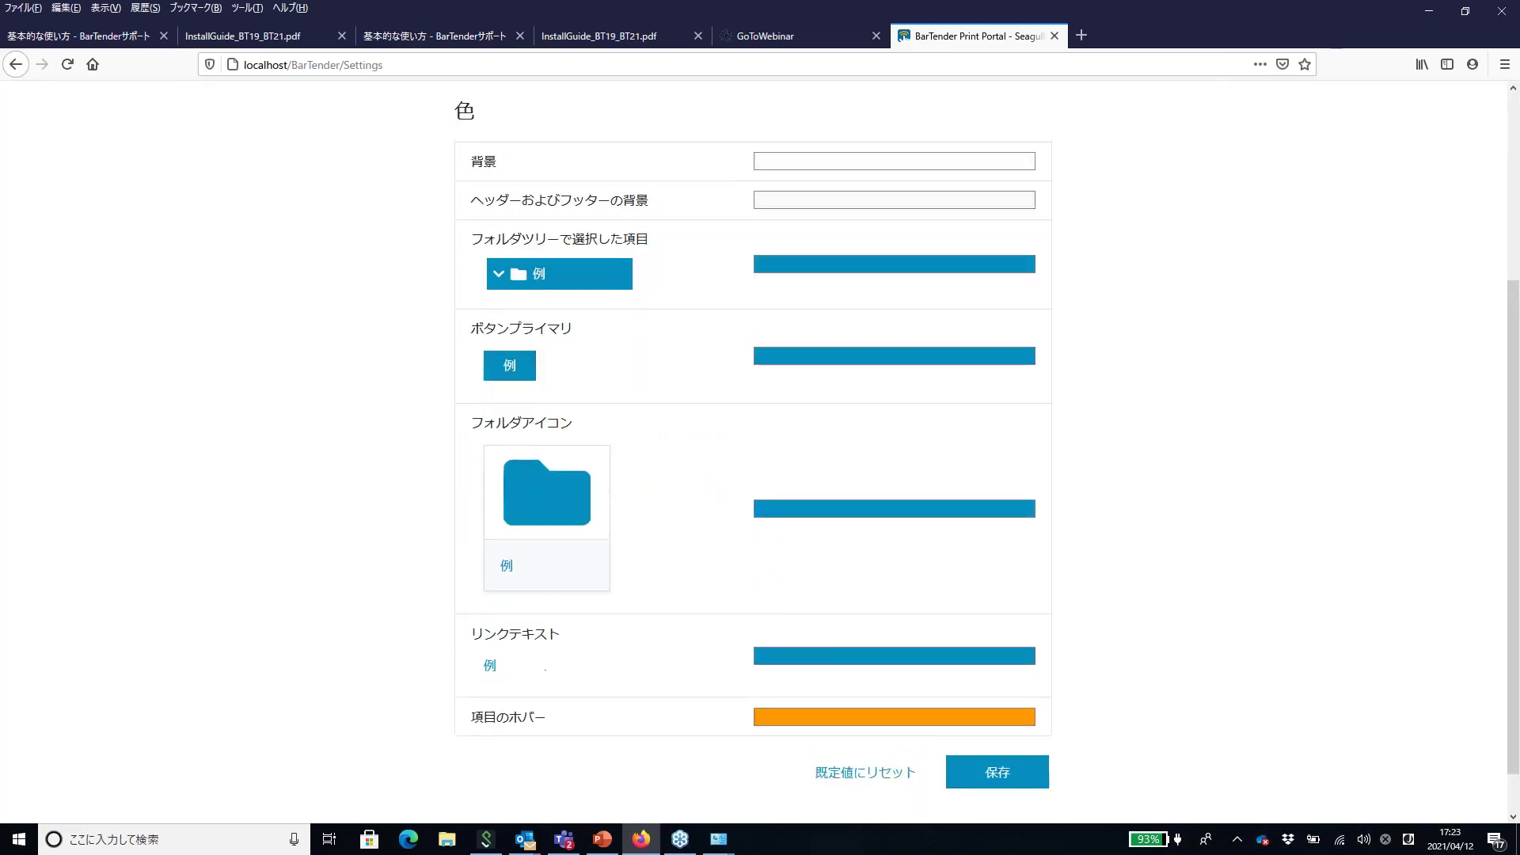
scroll(961, 766, down, 5)
click(999, 732)
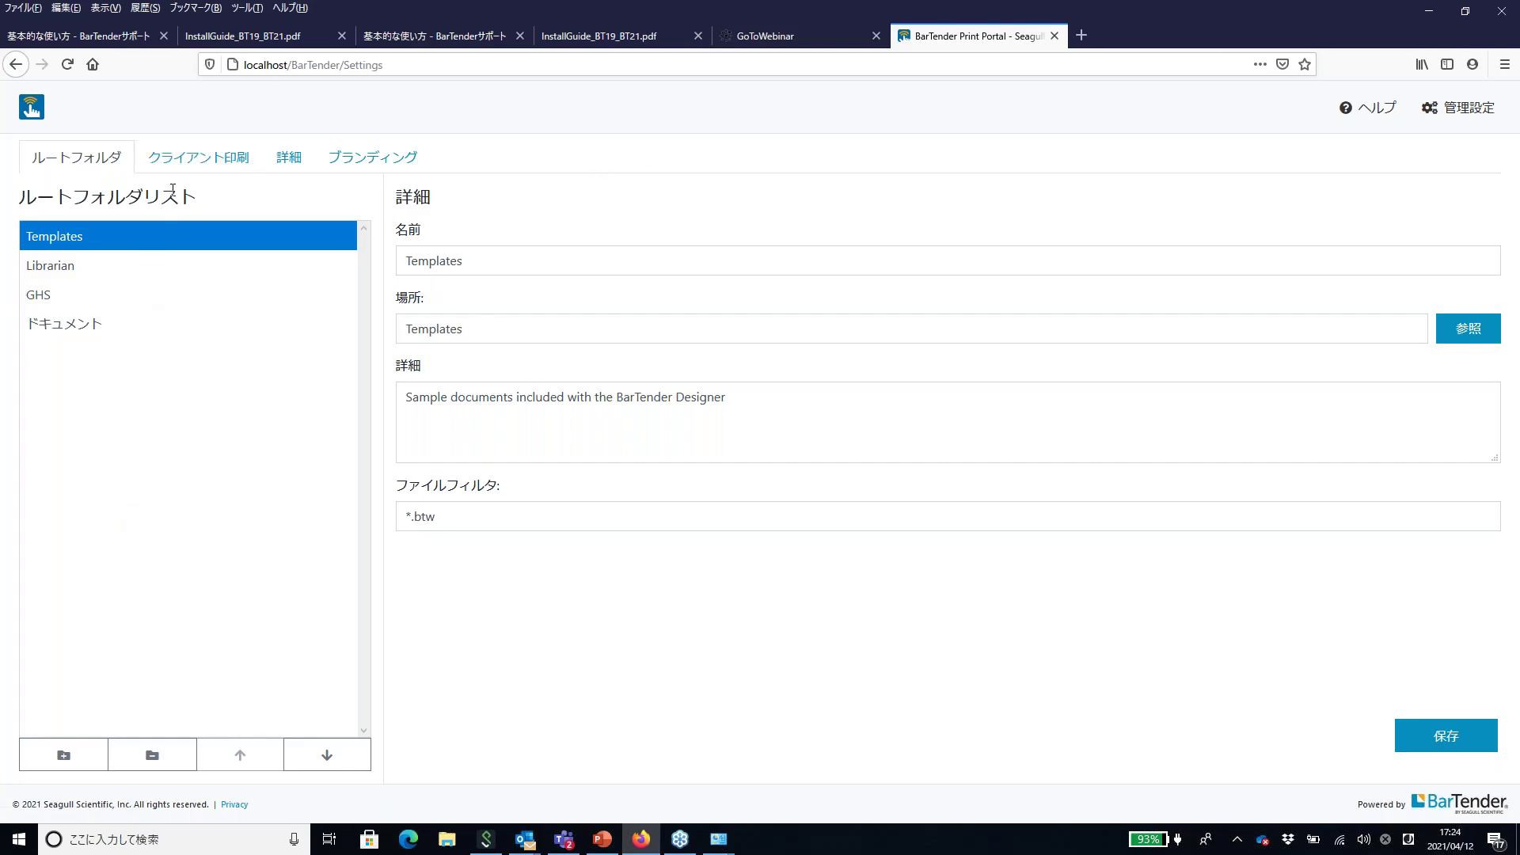
View the Librarian root folder's details in the administration settings and return to the portal home
click(72, 273)
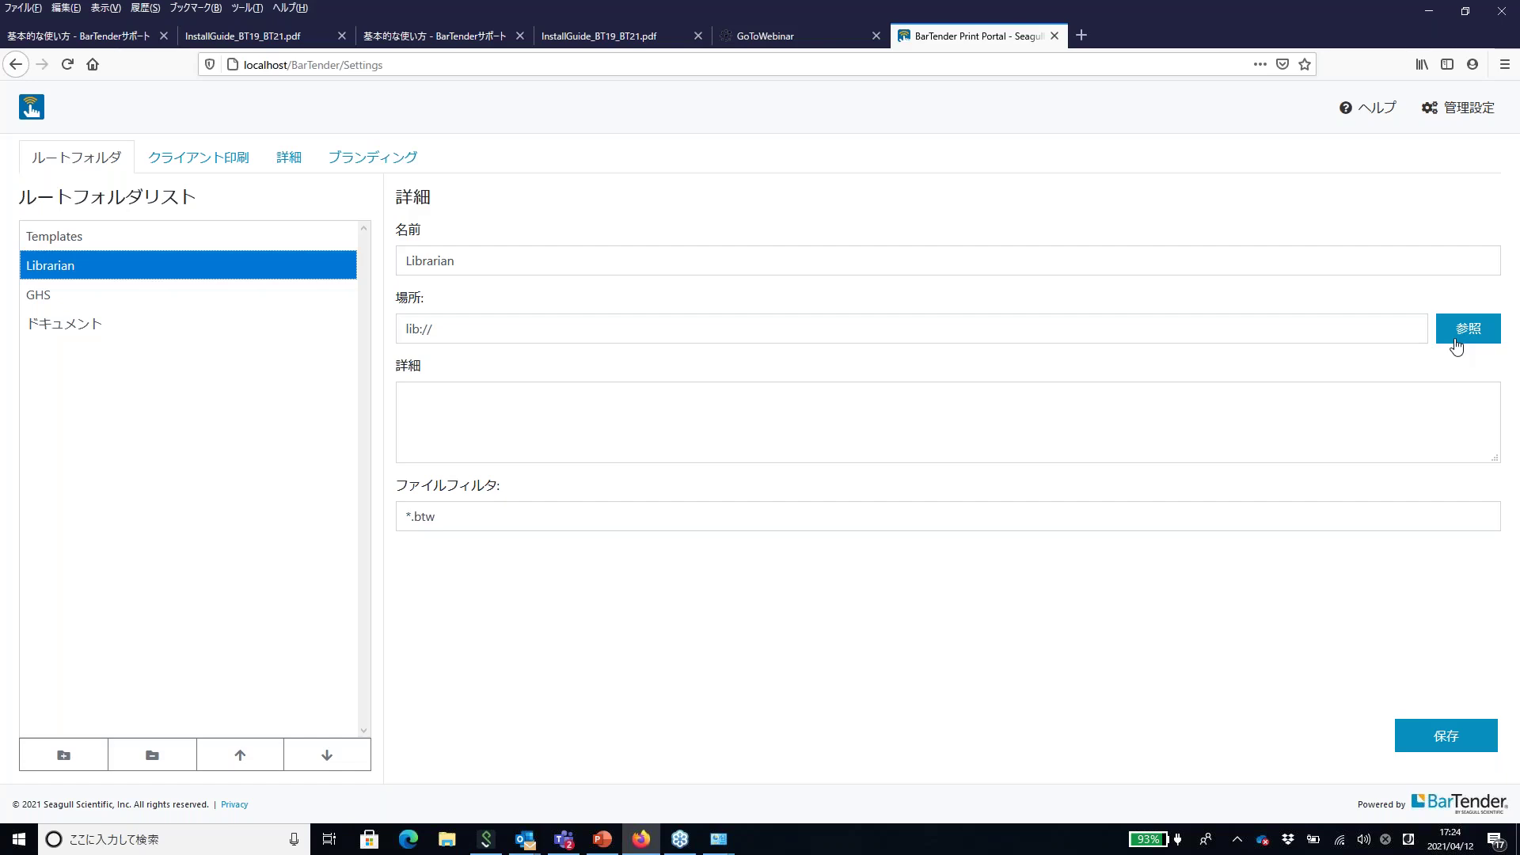
click(37, 113)
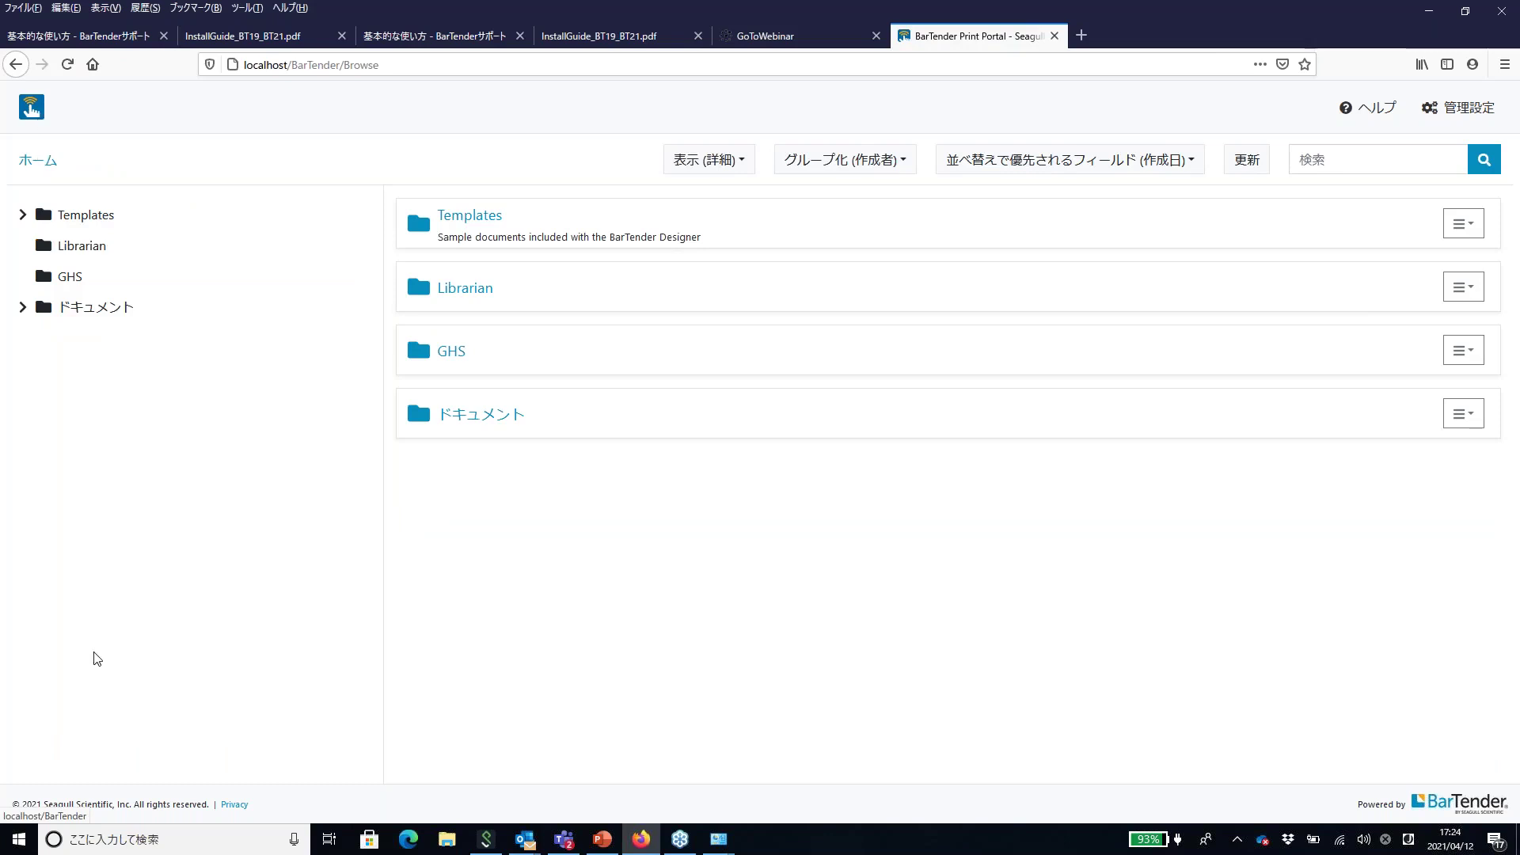
Find the Librarian application by searching Windows for "lib", launch it and maximize its window
click(62, 845)
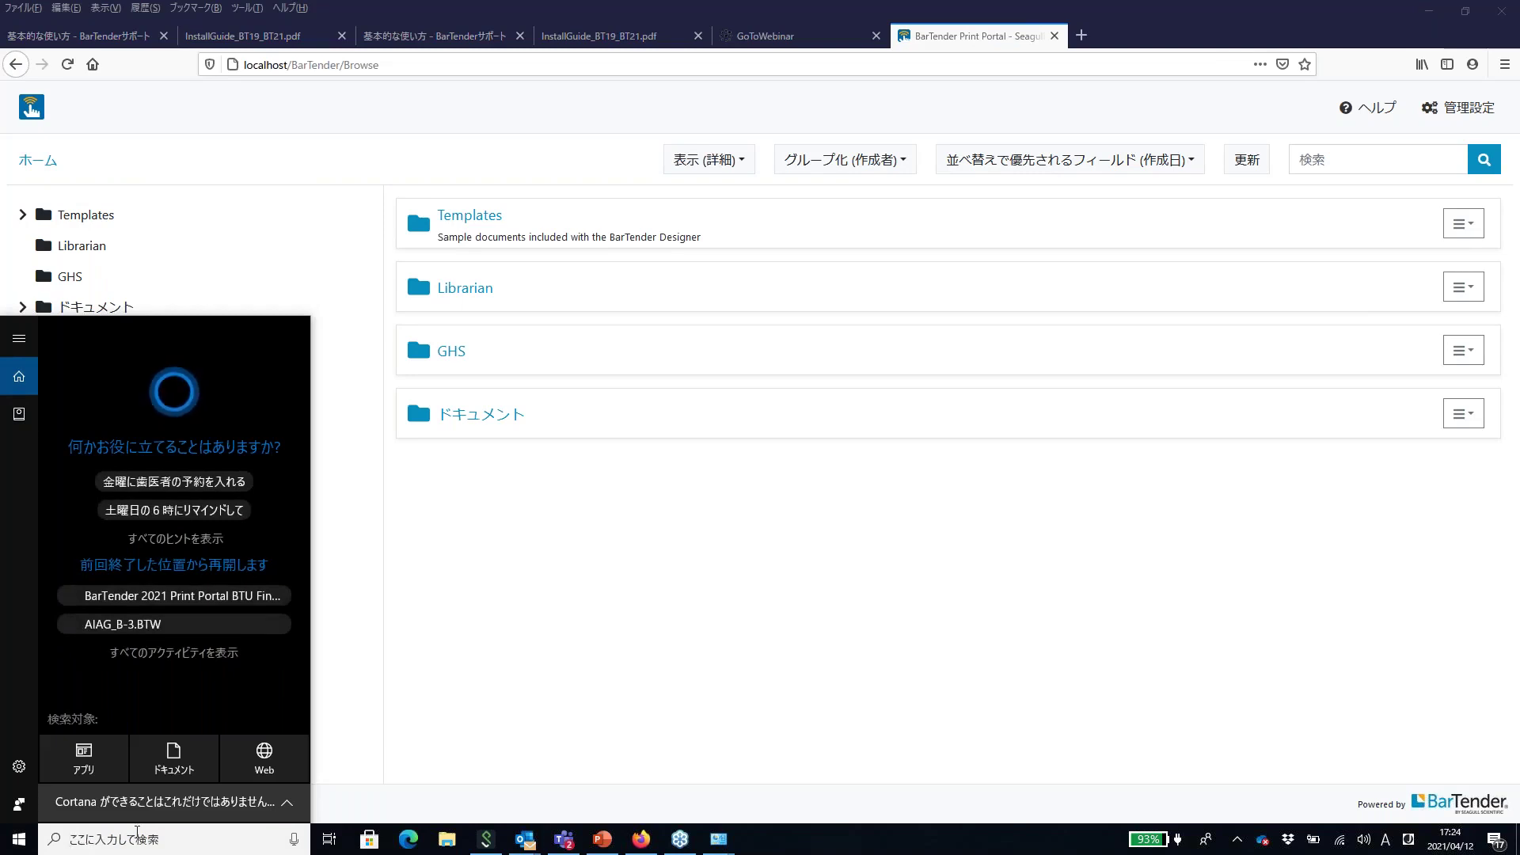
click(485, 768)
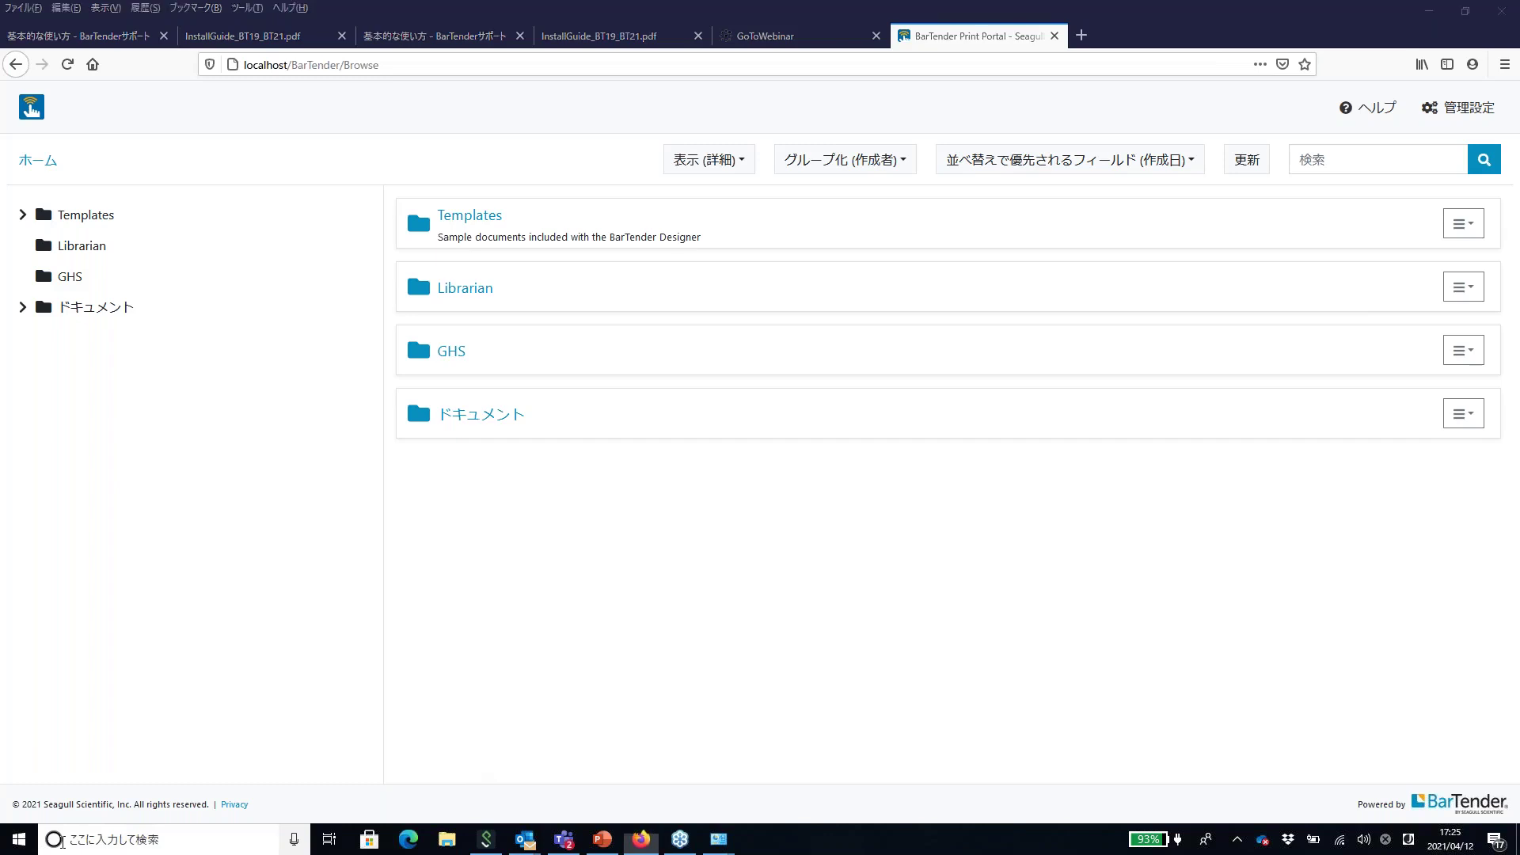
click(190, 839)
text(lib)
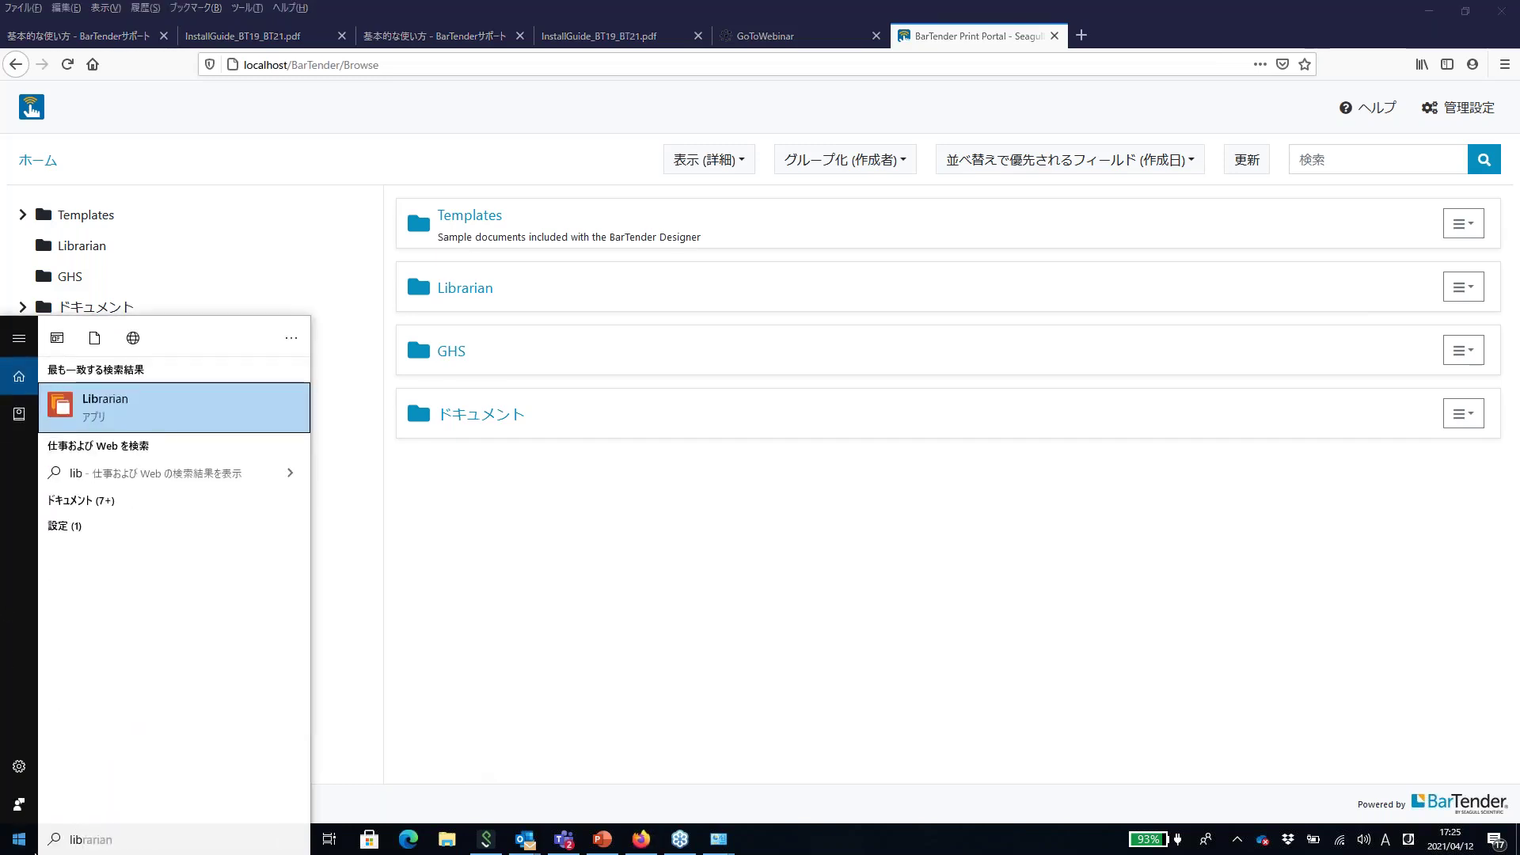
key(Escape)
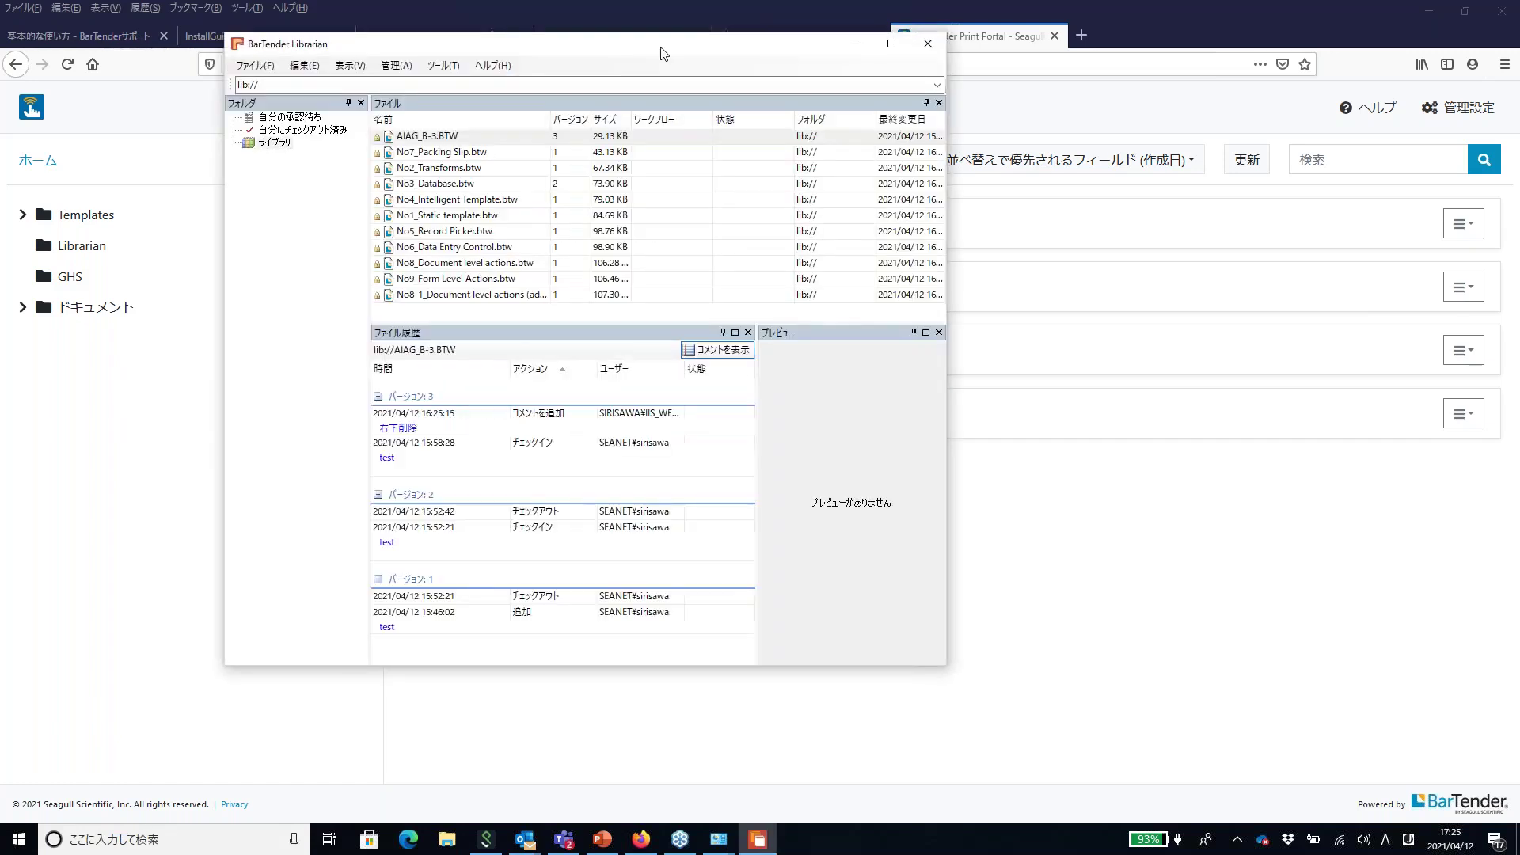
click(891, 45)
Look through the files in the library (ライブラリ) and view the history and preview of No7_Packing Slip.btw
click(33, 105)
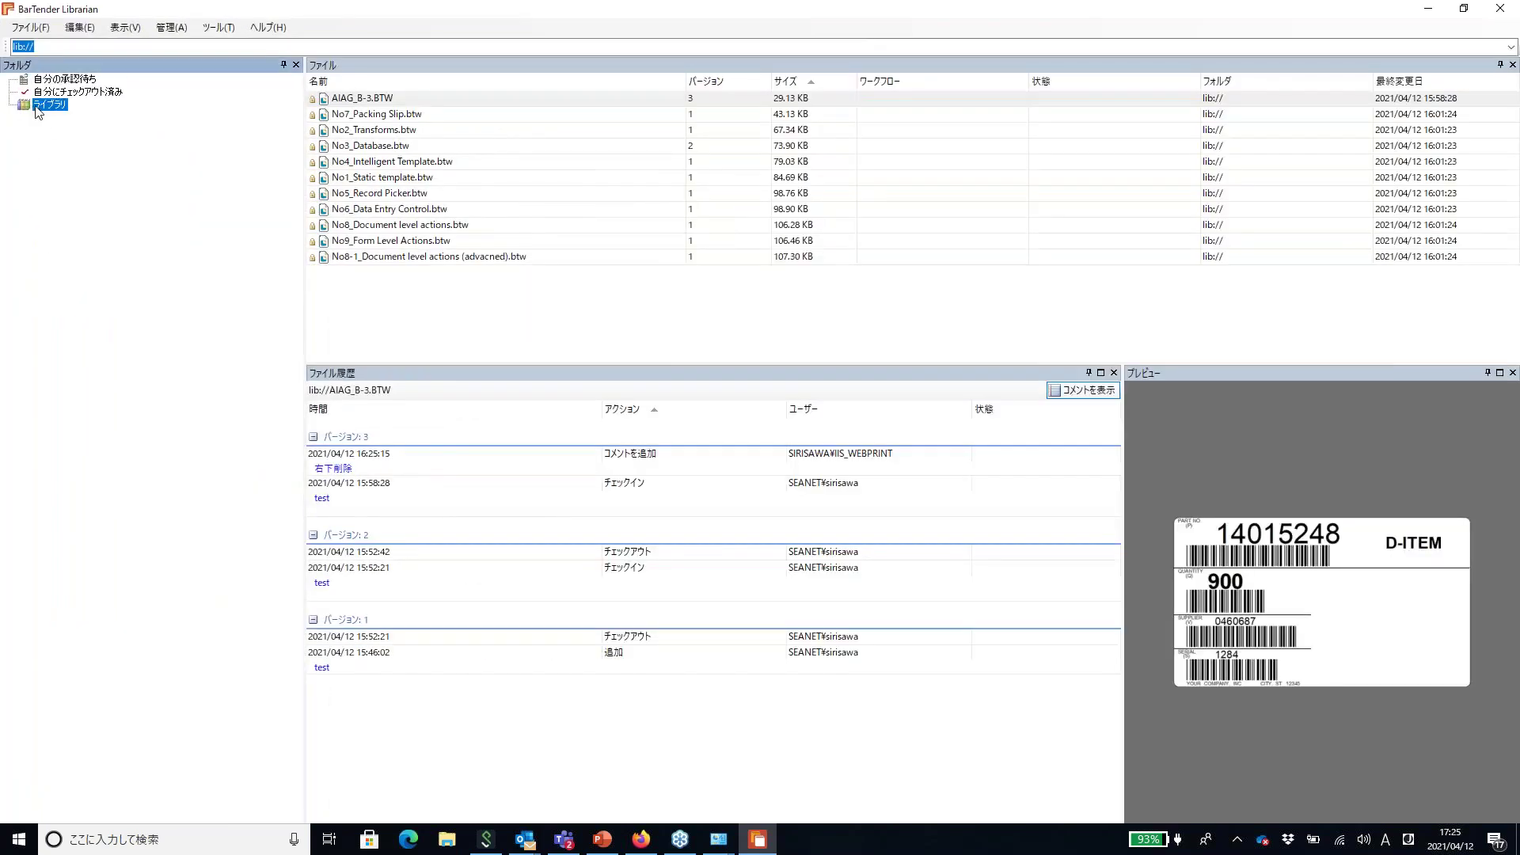
click(435, 271)
drag(434, 271, 400, 113)
click(57, 117)
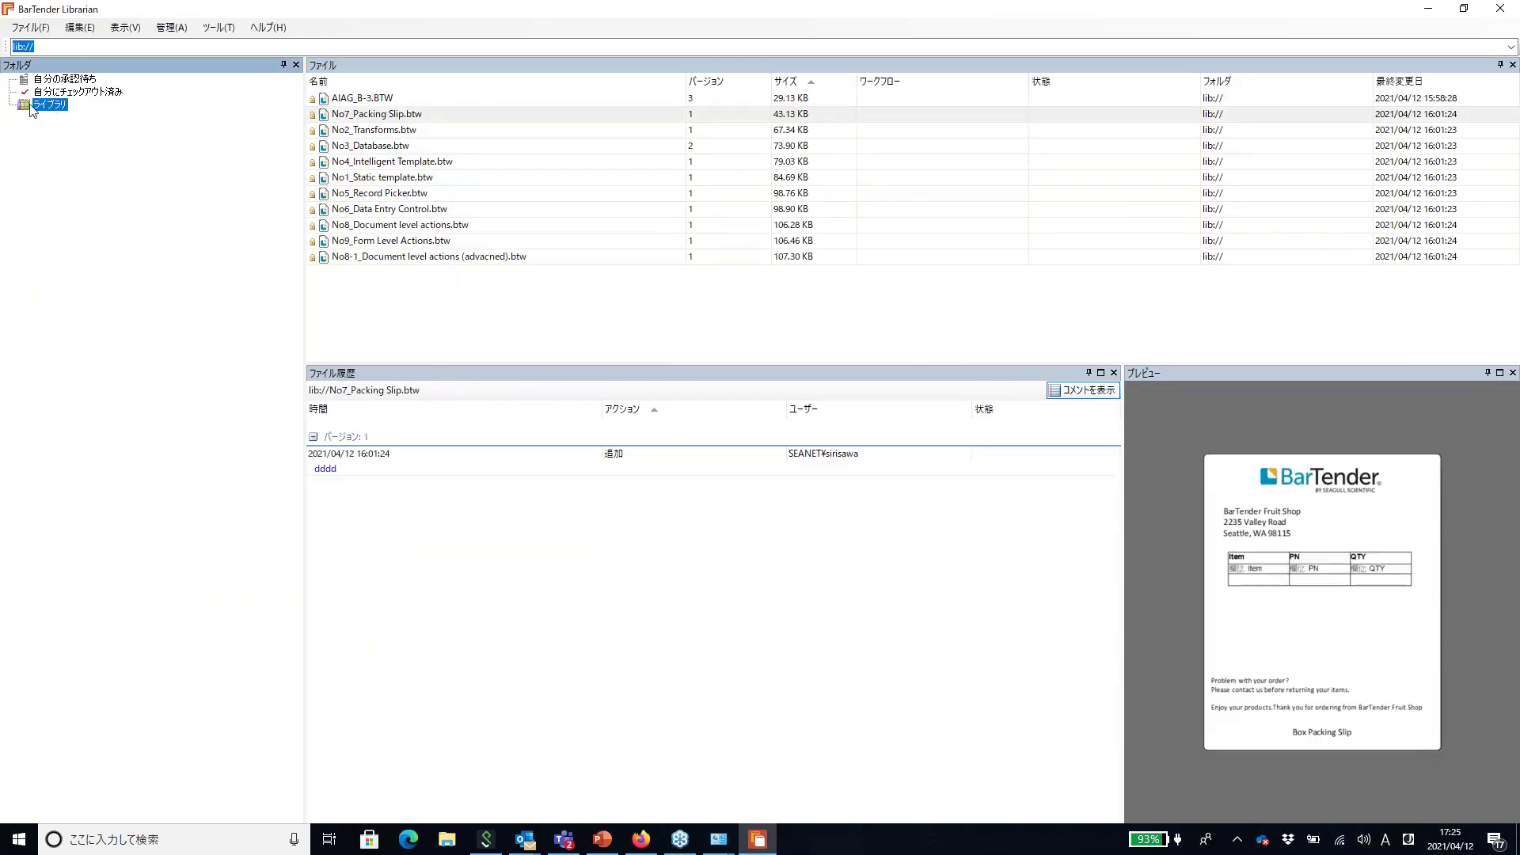
Create a folder named 新しいフォルダ under the library root (ライブラリ)
right_click(32, 106)
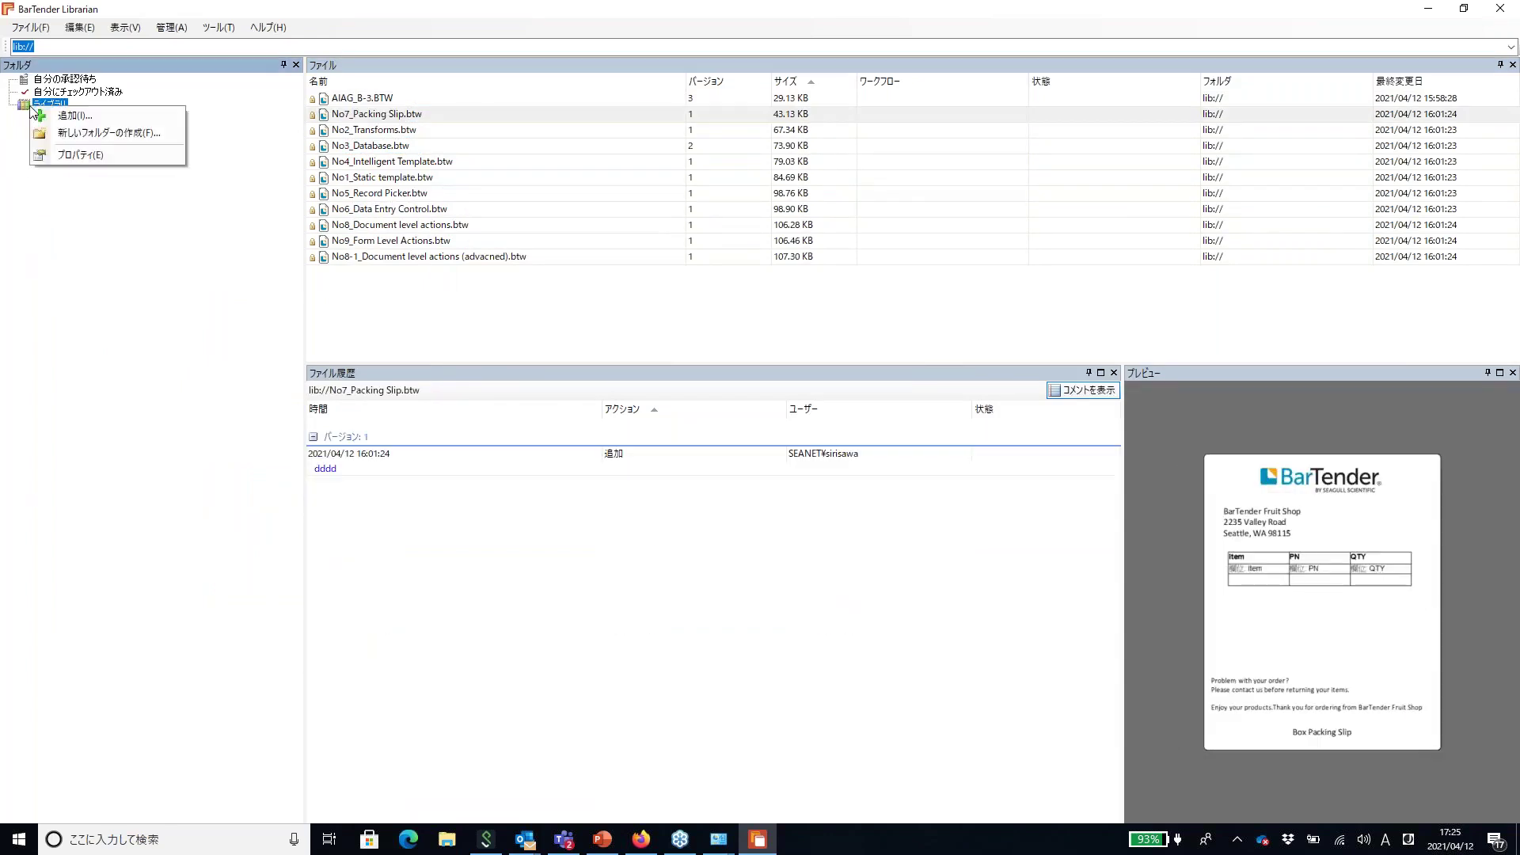
click(75, 132)
key(Return)
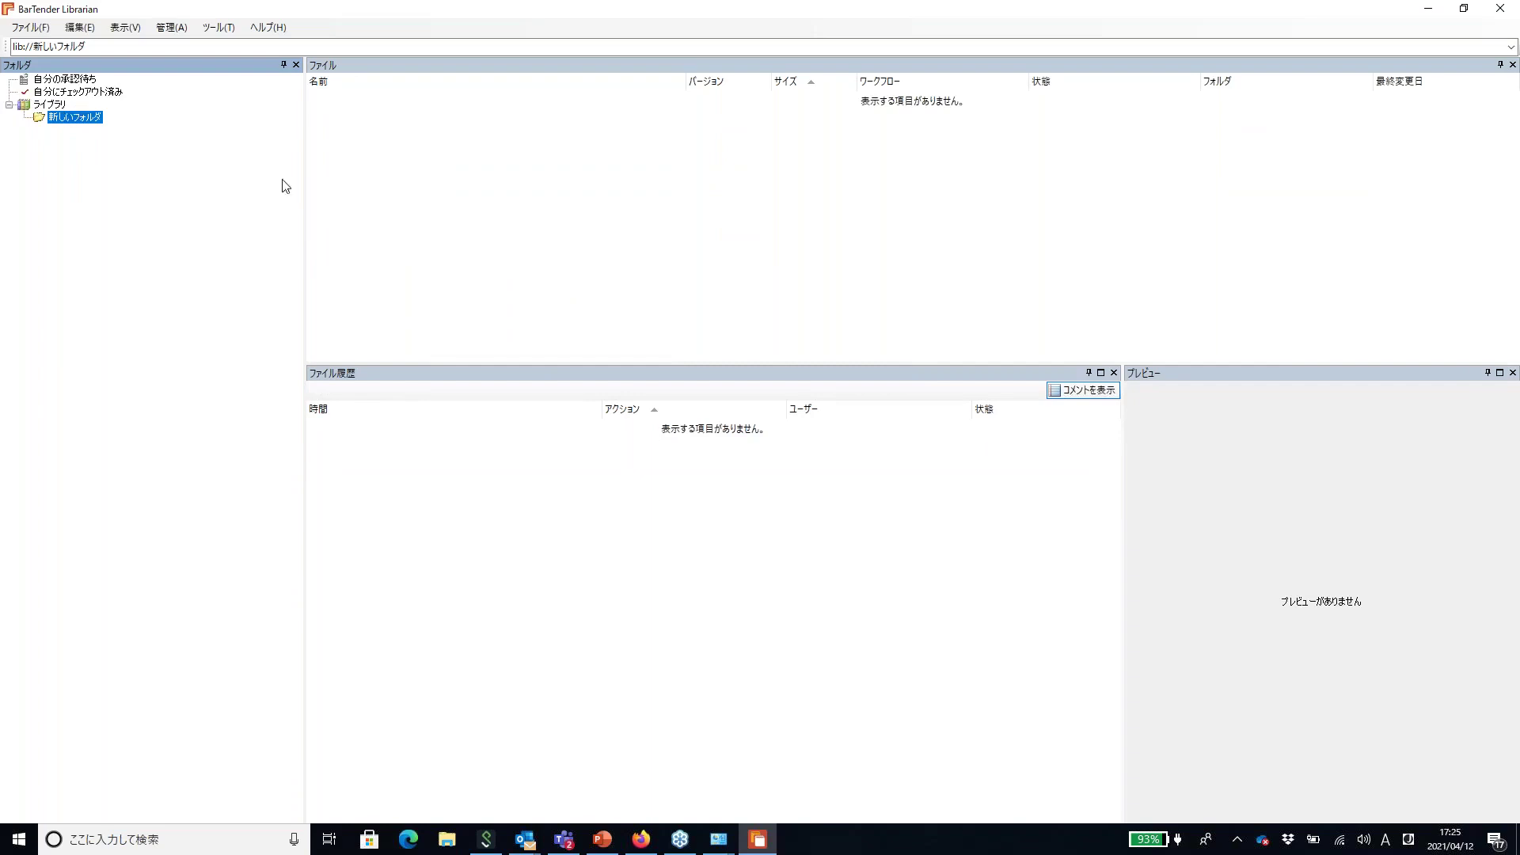
Return to the library root and view the file histories of AIAG_B-3.BTW and No7_Packing Slip.btw
click(50, 104)
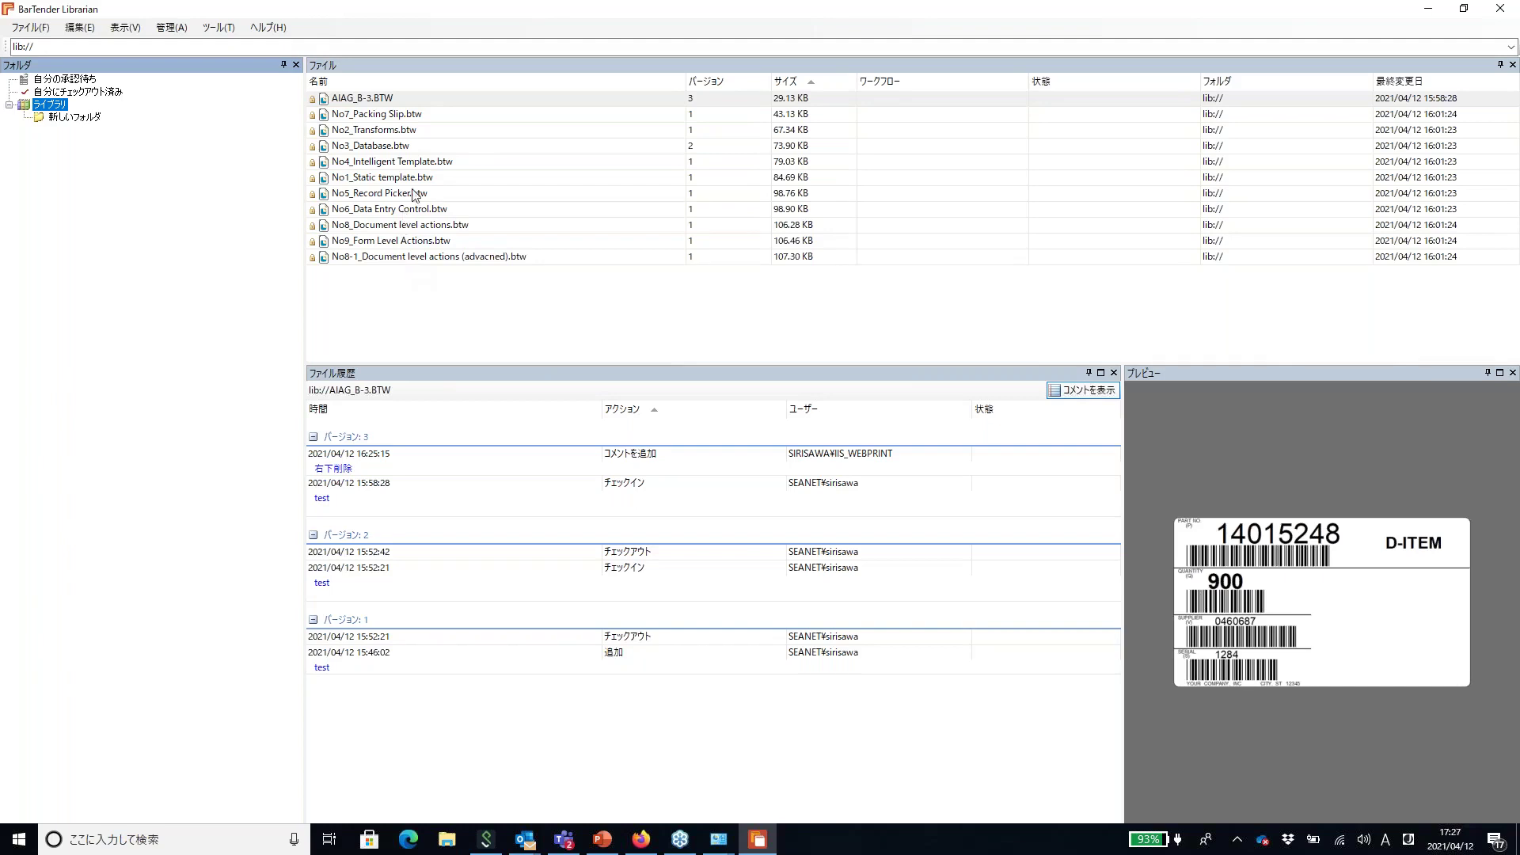
click(698, 103)
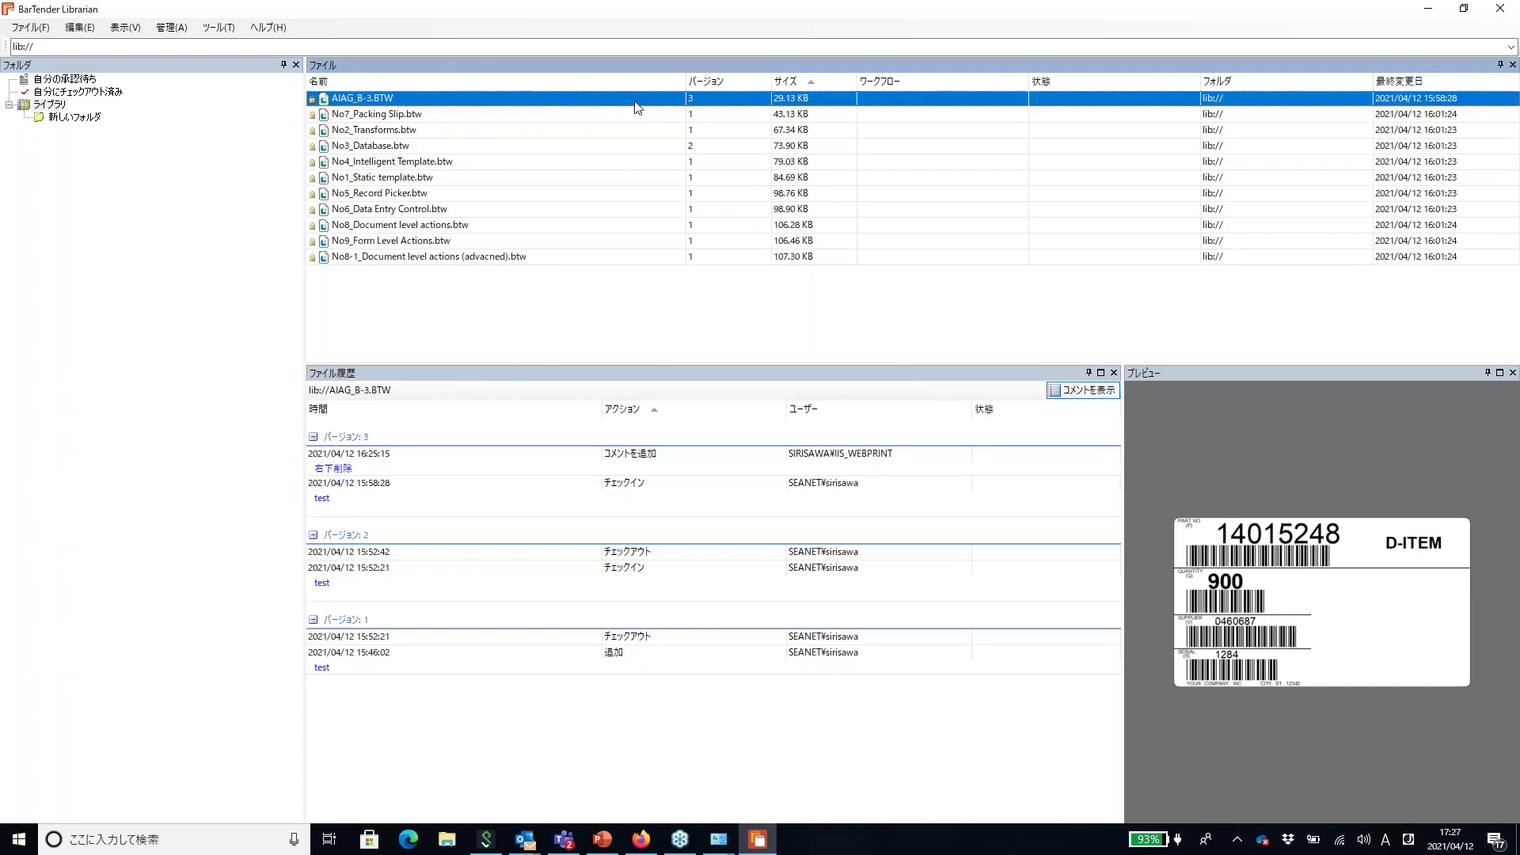
click(683, 119)
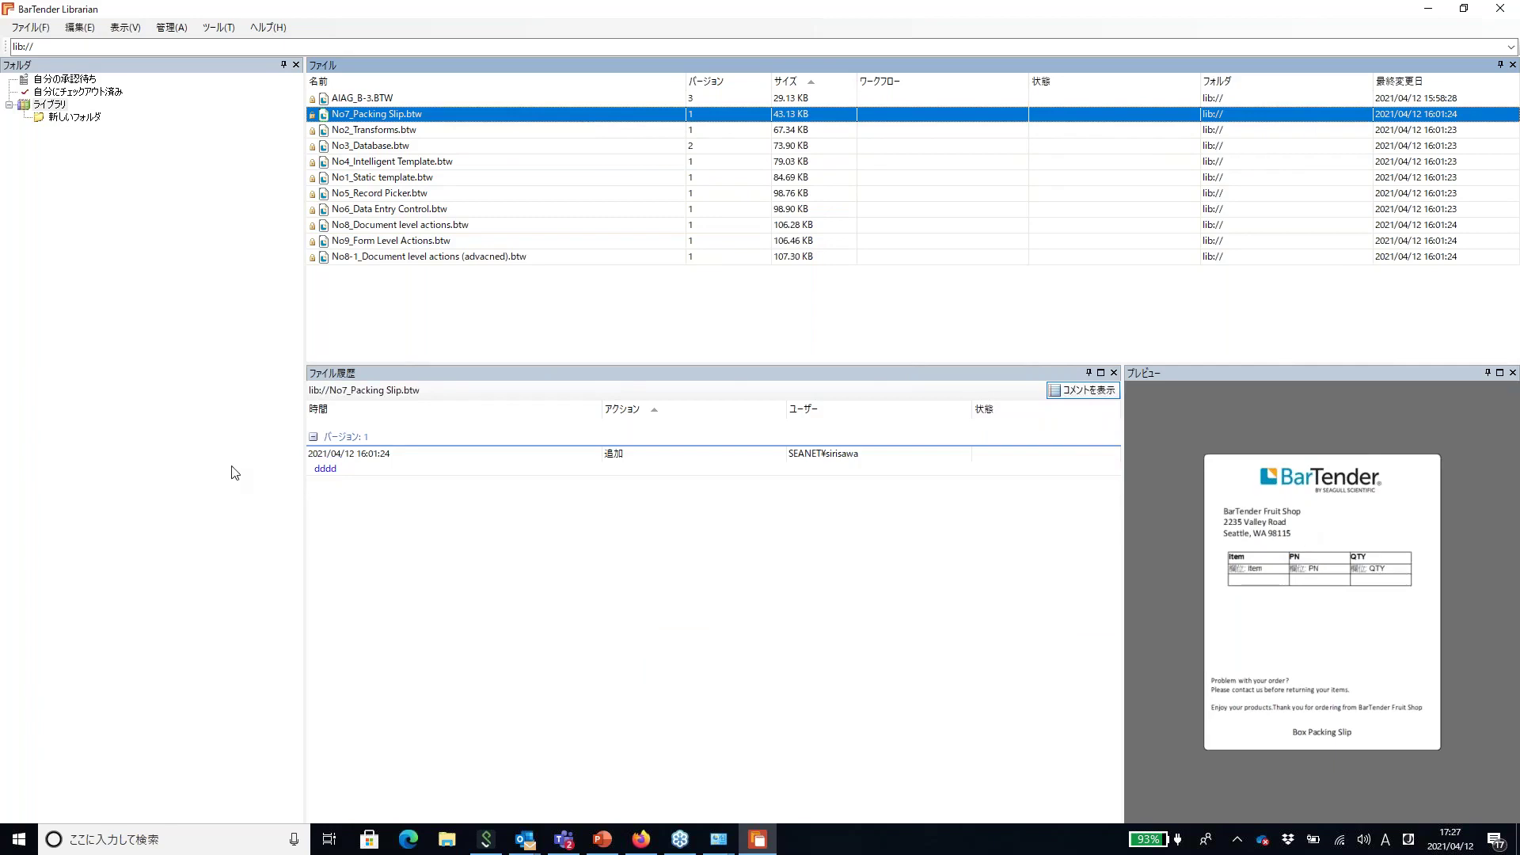
Roll back No3_Database.btw to version 1 (バージョン 1) with the default comment, and select the rollback entry in its history
click(535, 154)
right_click(533, 151)
click(454, 583)
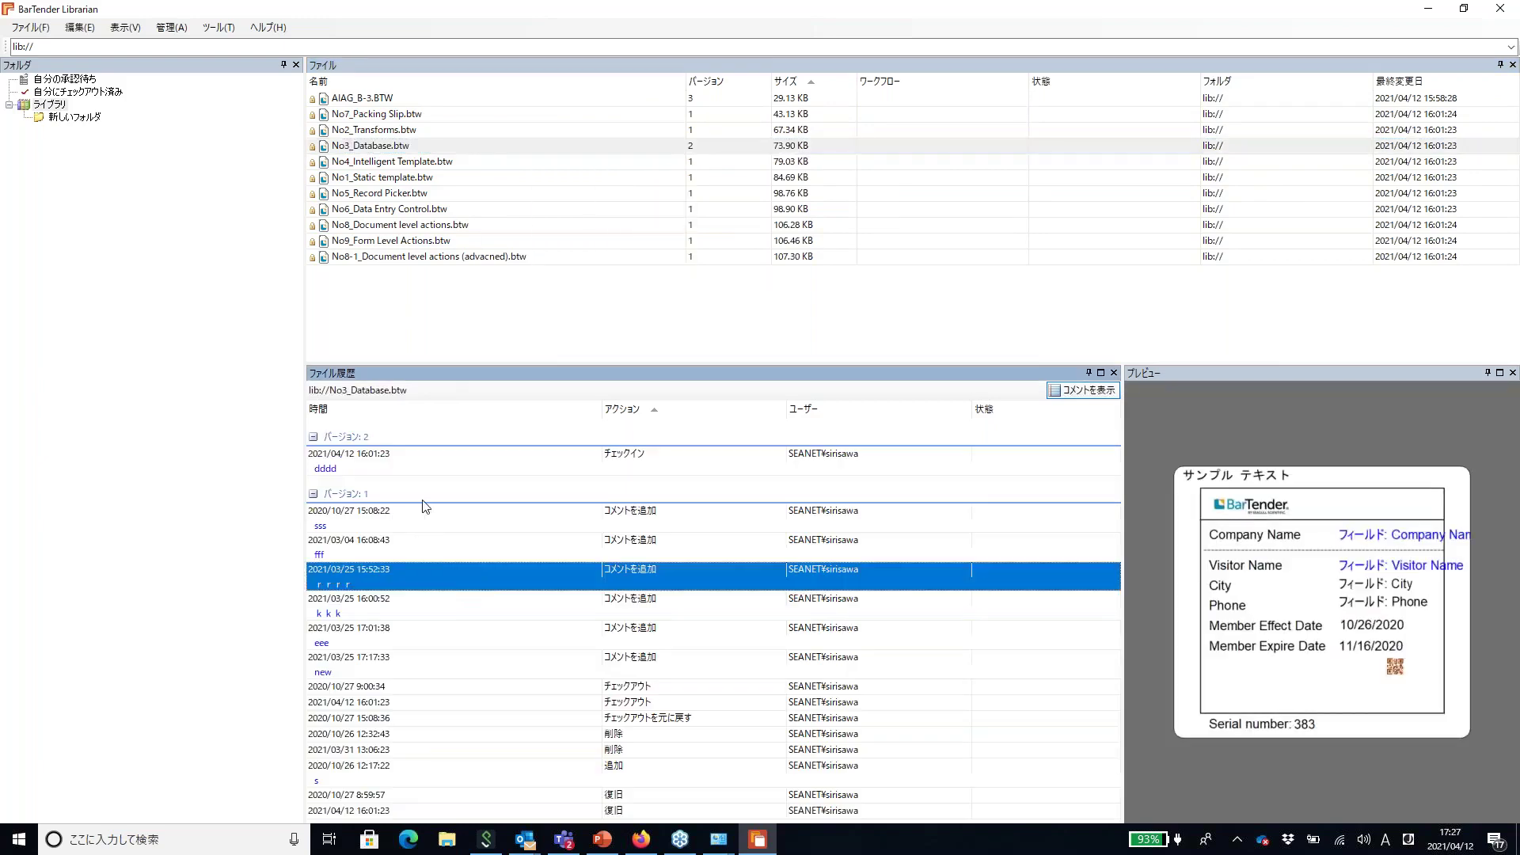
click(404, 528)
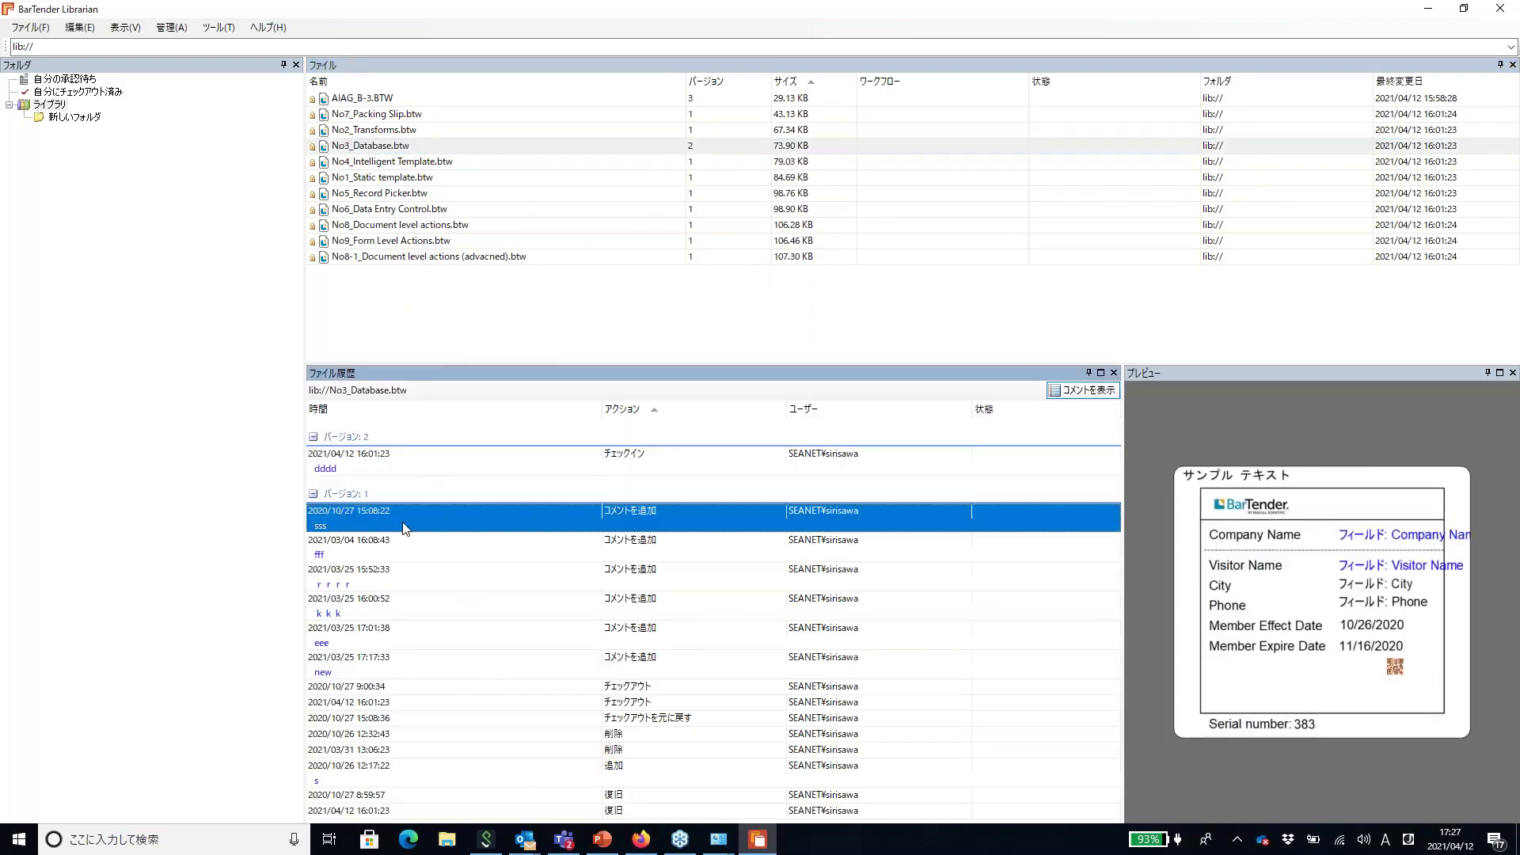
right_click(404, 528)
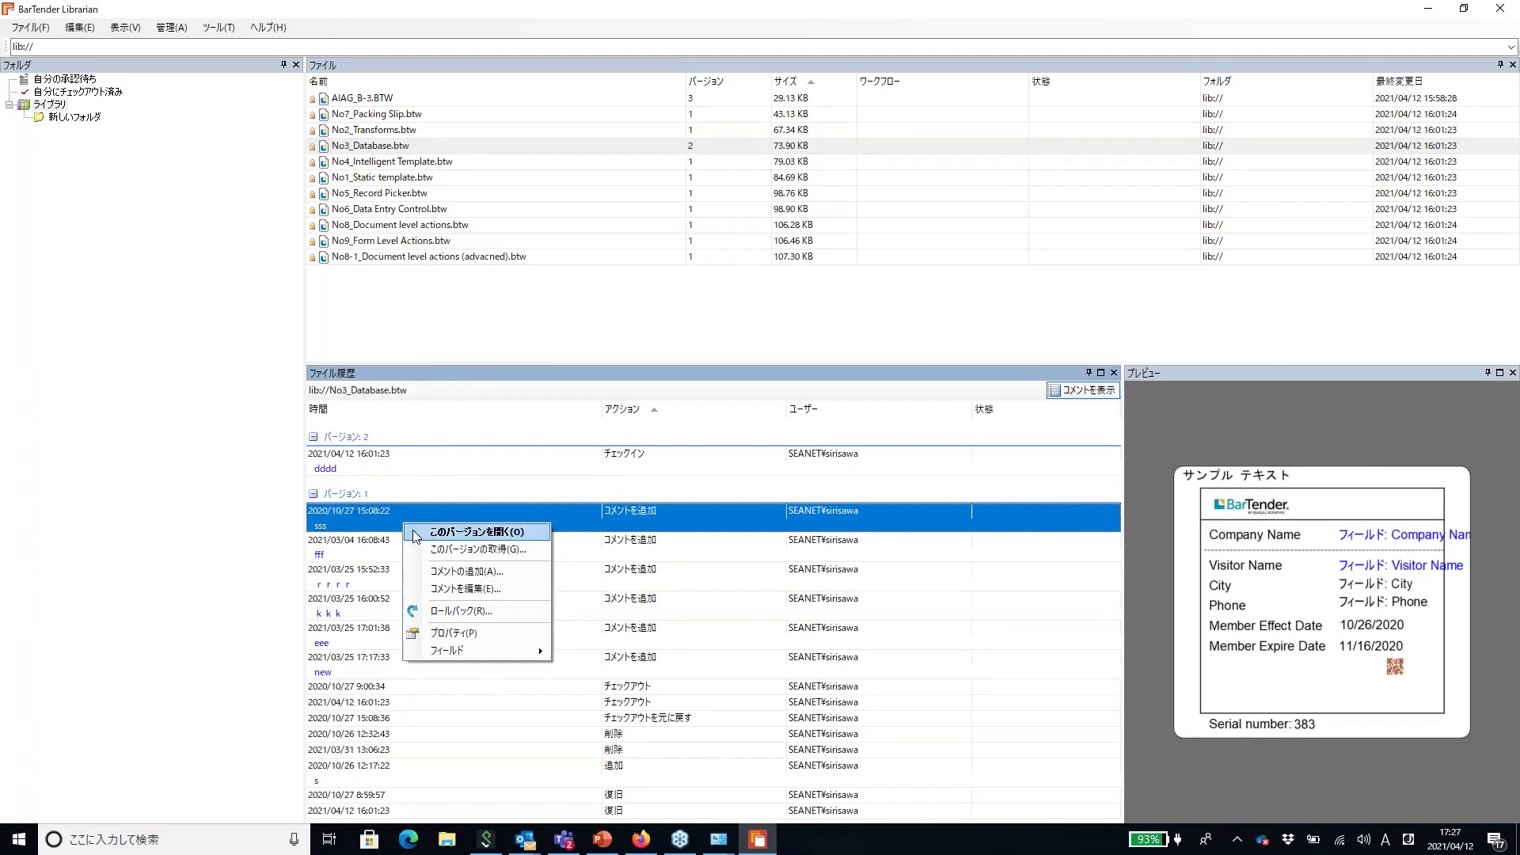
click(472, 612)
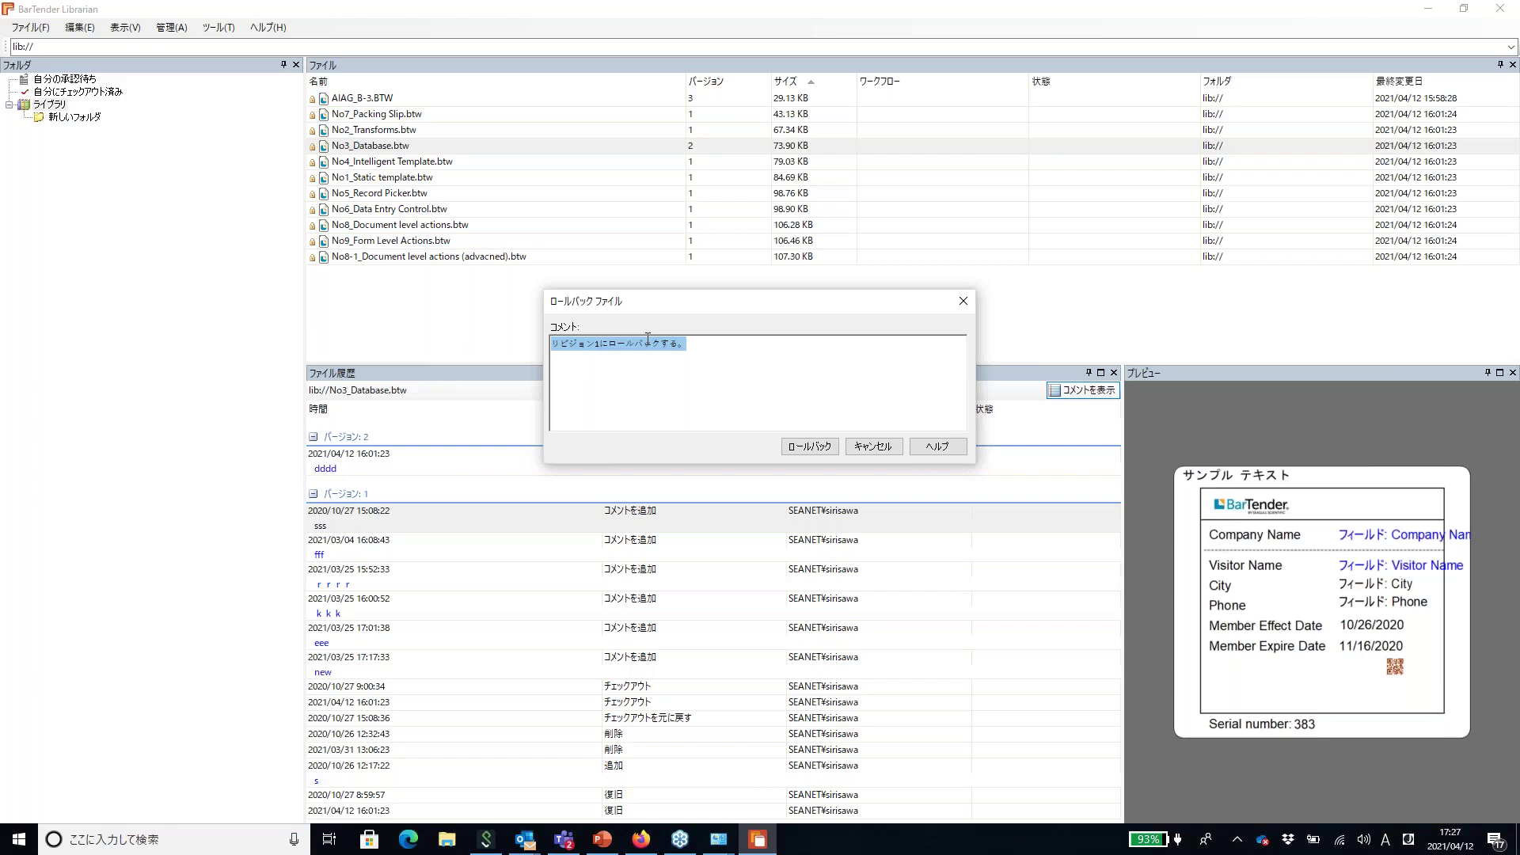
click(809, 446)
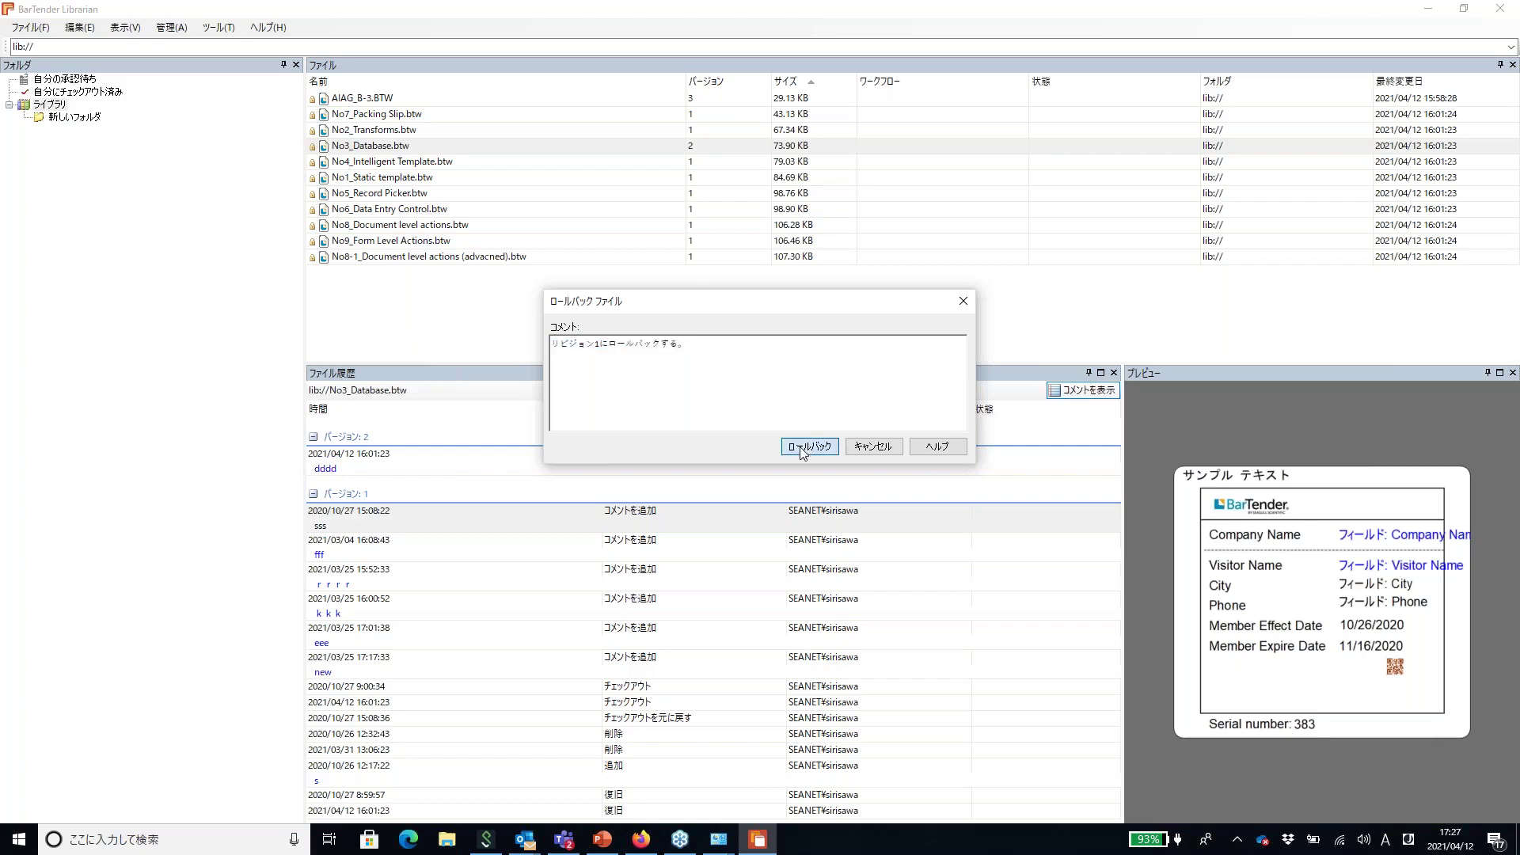
click(661, 464)
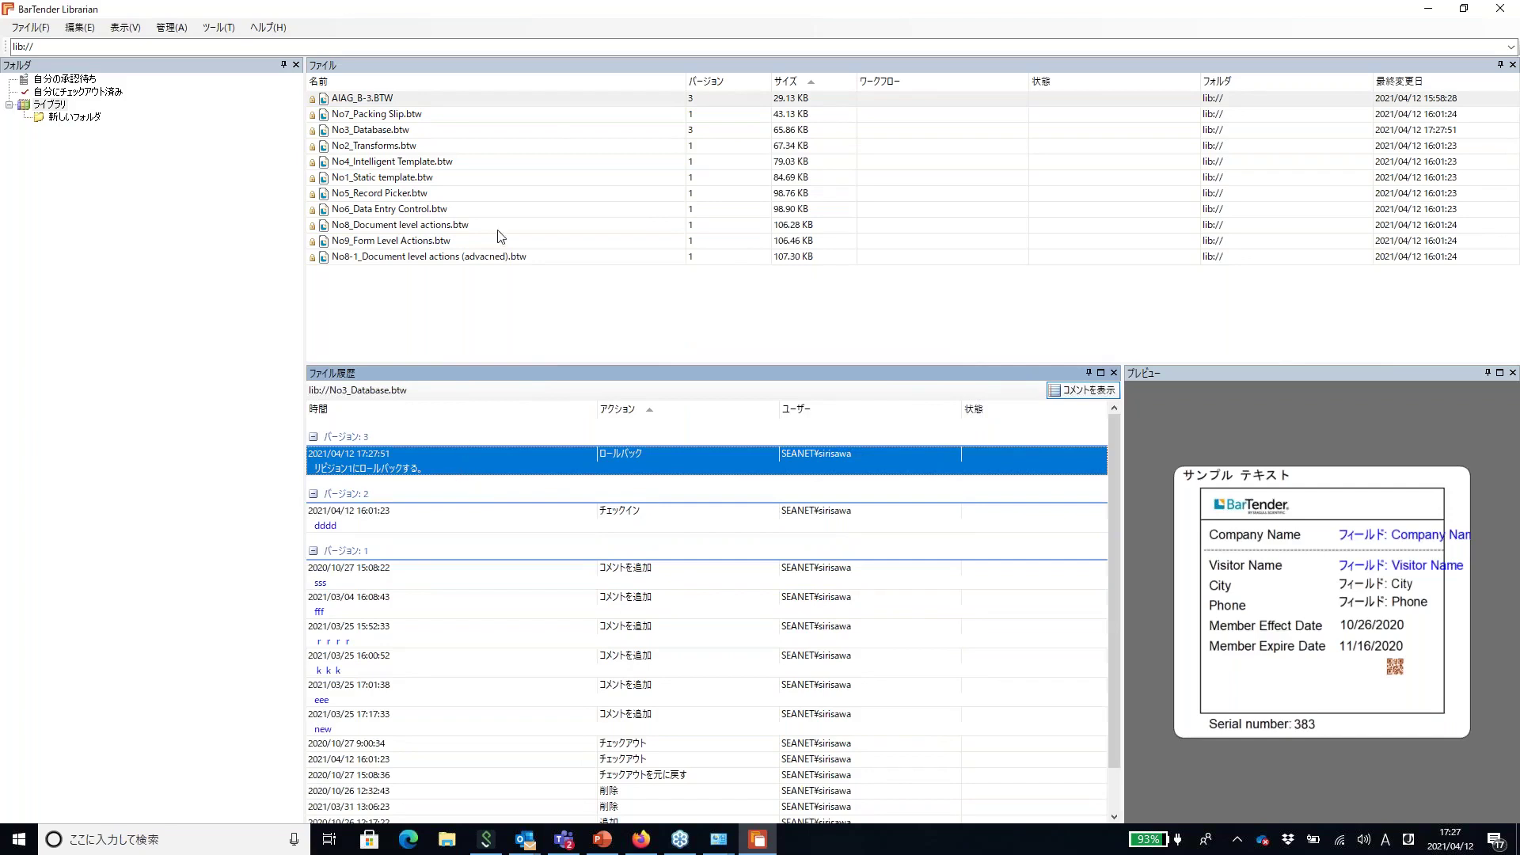
click(529, 133)
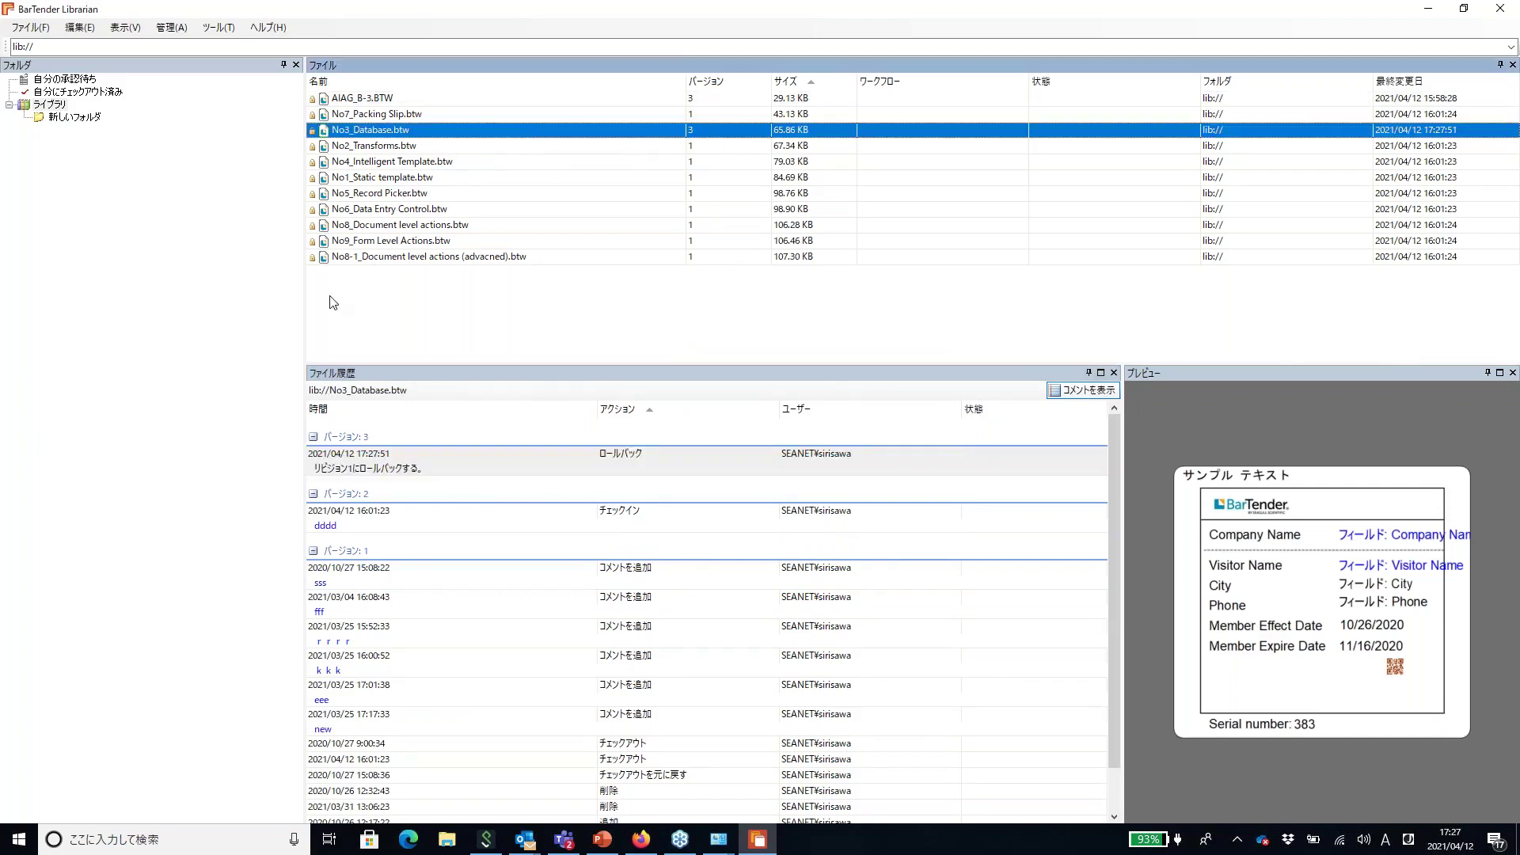
click(353, 470)
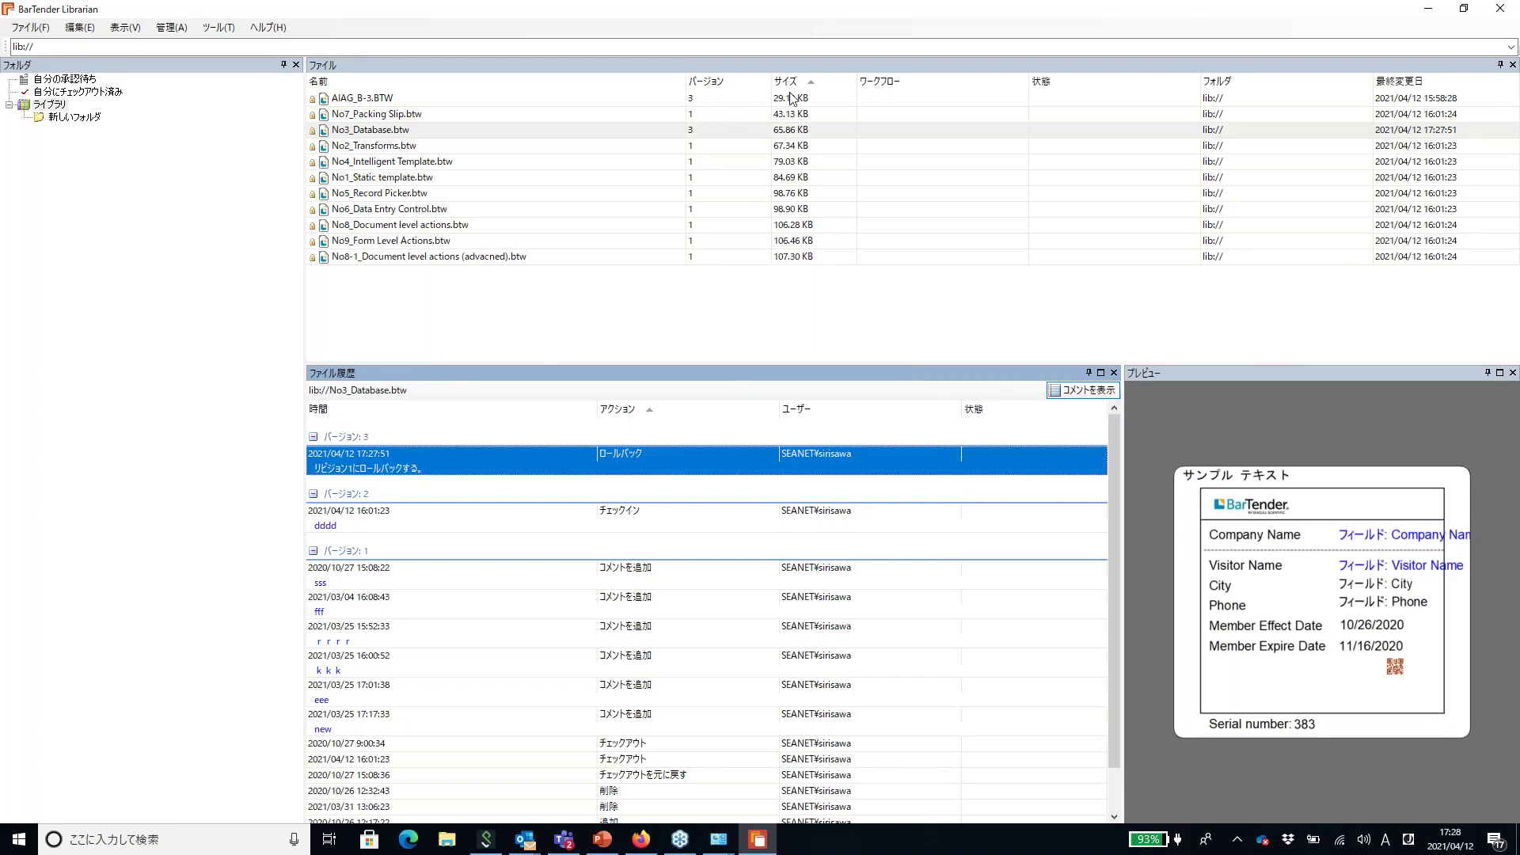
Switch to BarTender Print Portal and look through the documents in its Librarian folder
click(1425, 14)
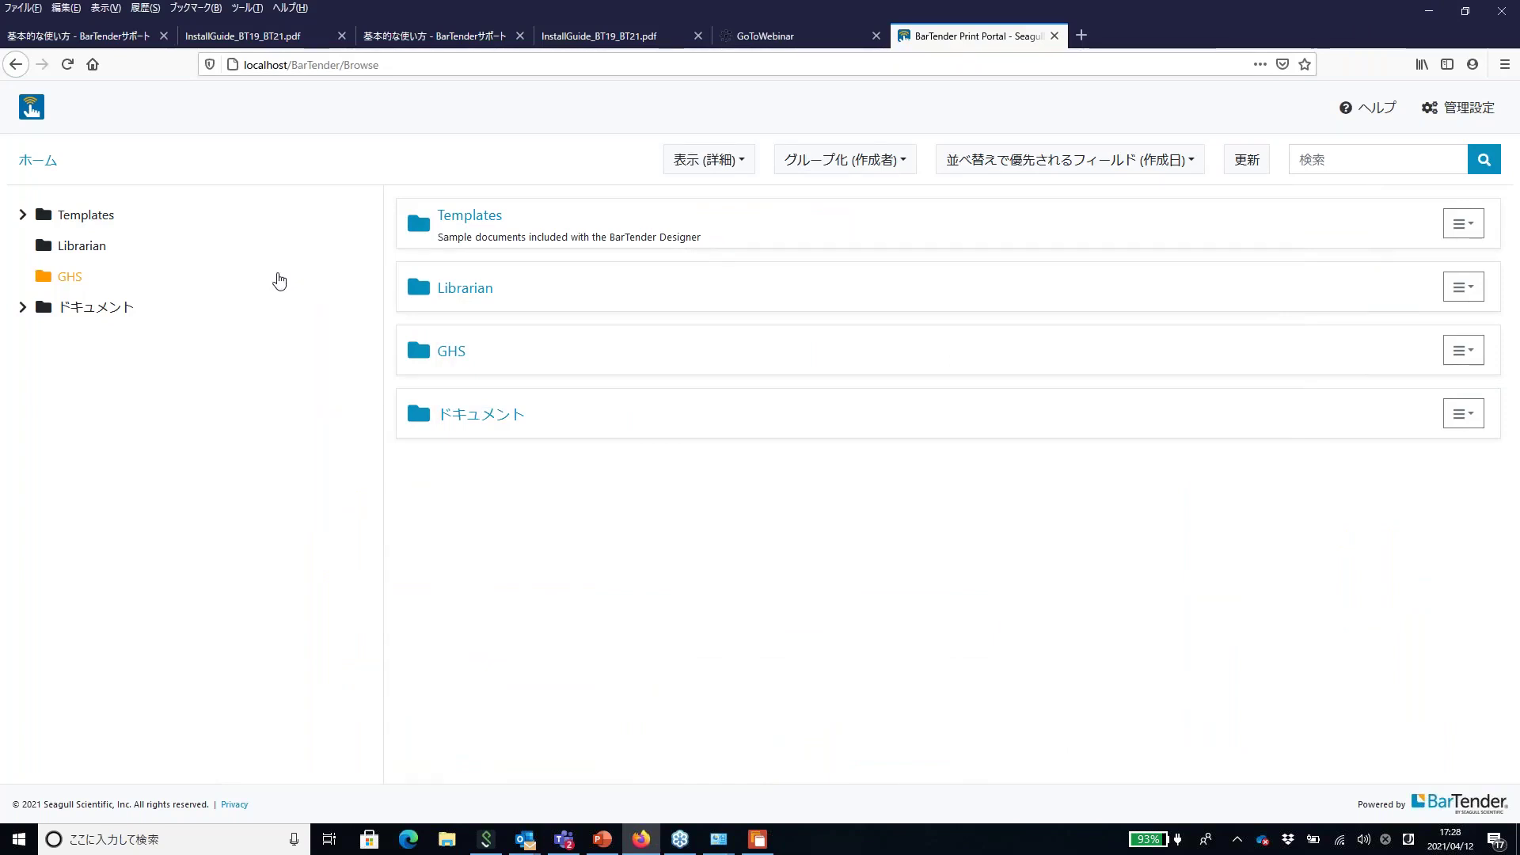
click(79, 254)
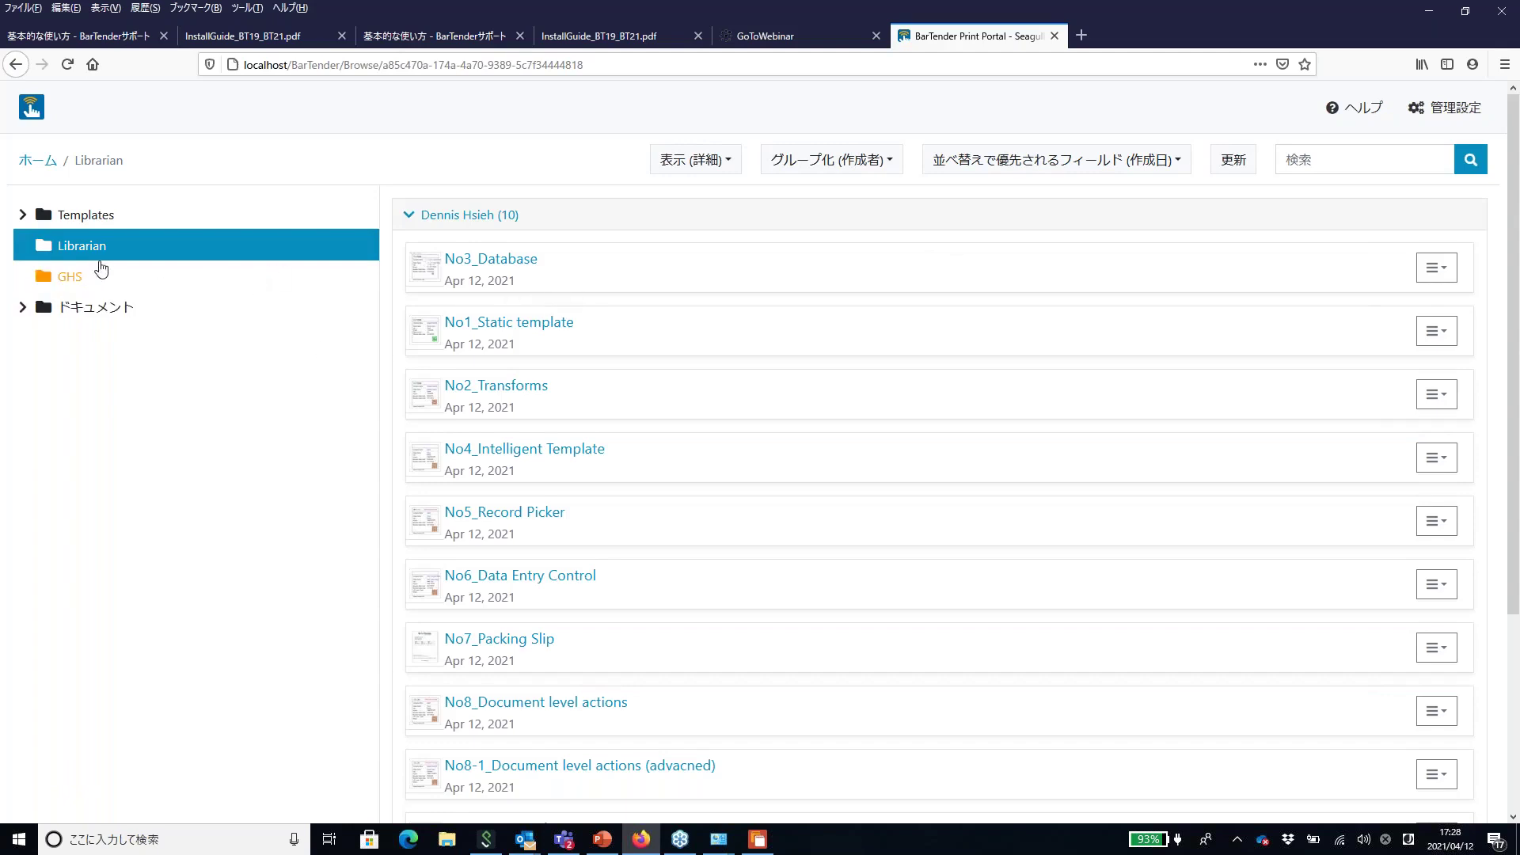
scroll(925, 465, down, 2)
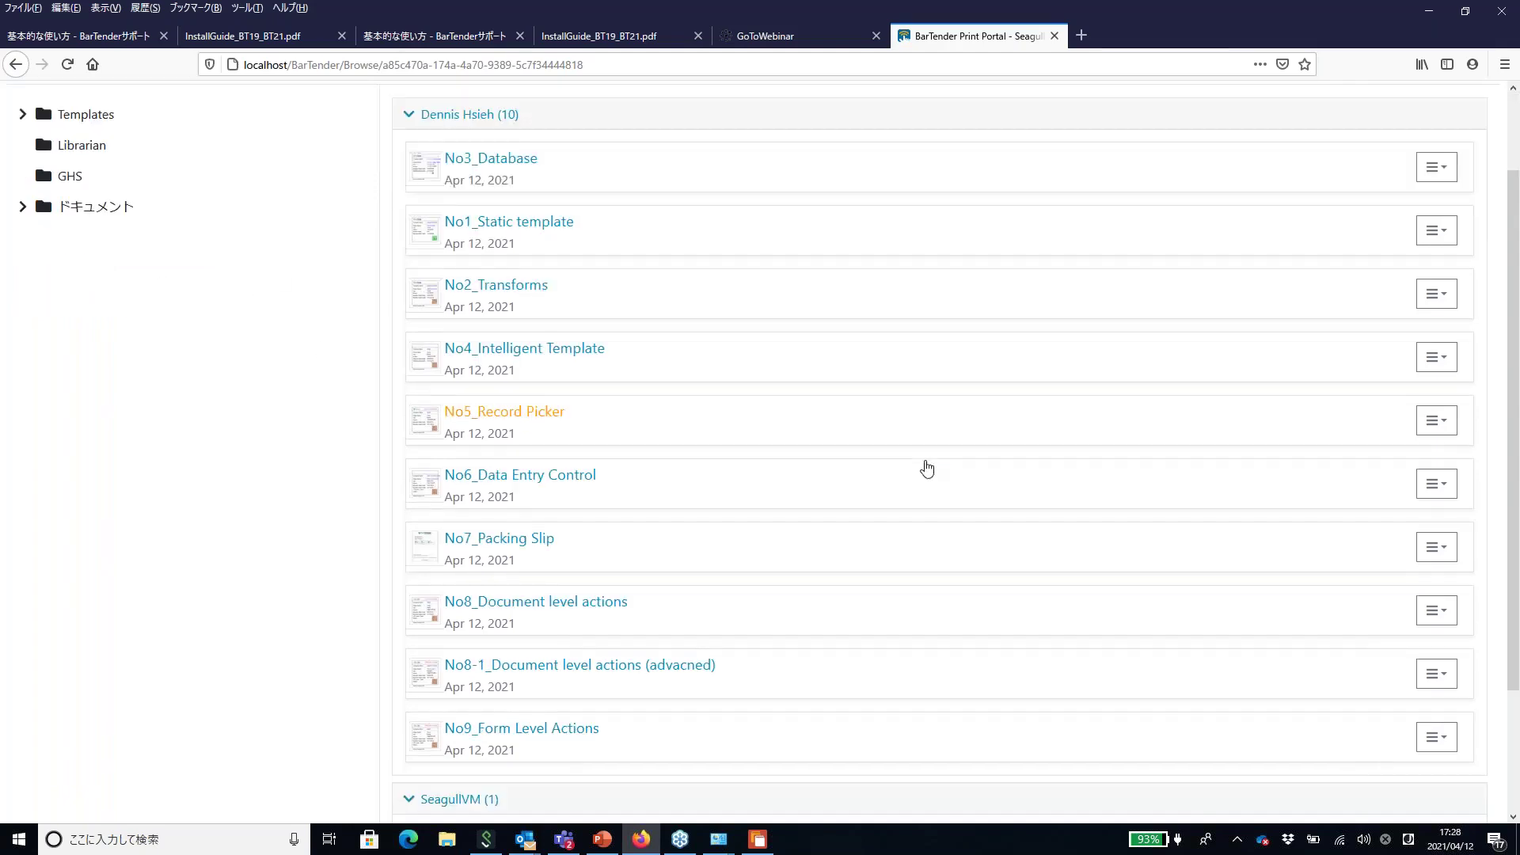
scroll(927, 467, down, 2)
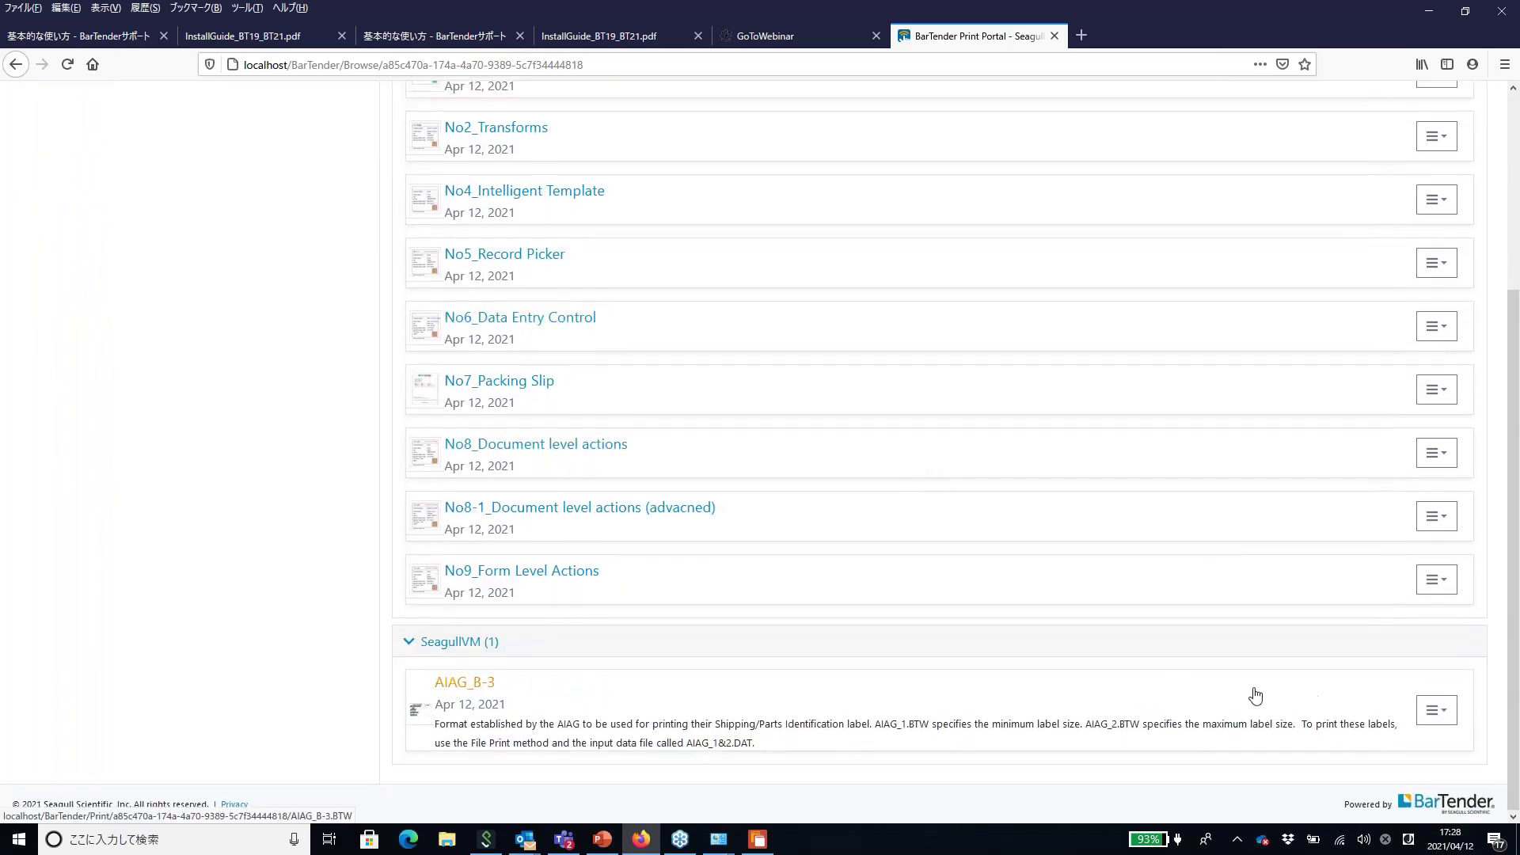
View the print page (印刷) of AIAG_B-3 and cancel back to the document list
click(908, 724)
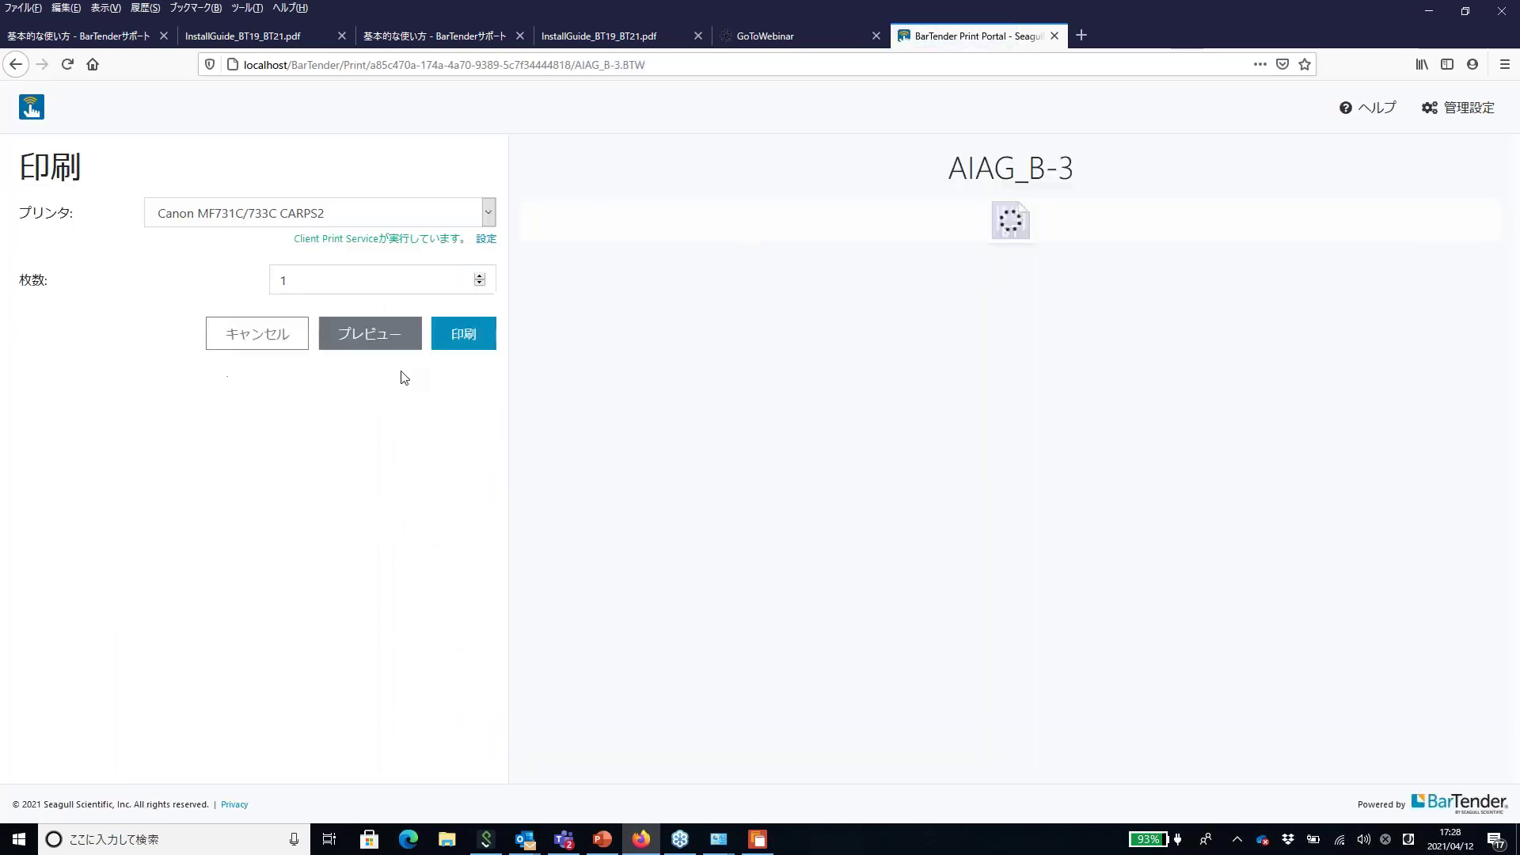
click(269, 339)
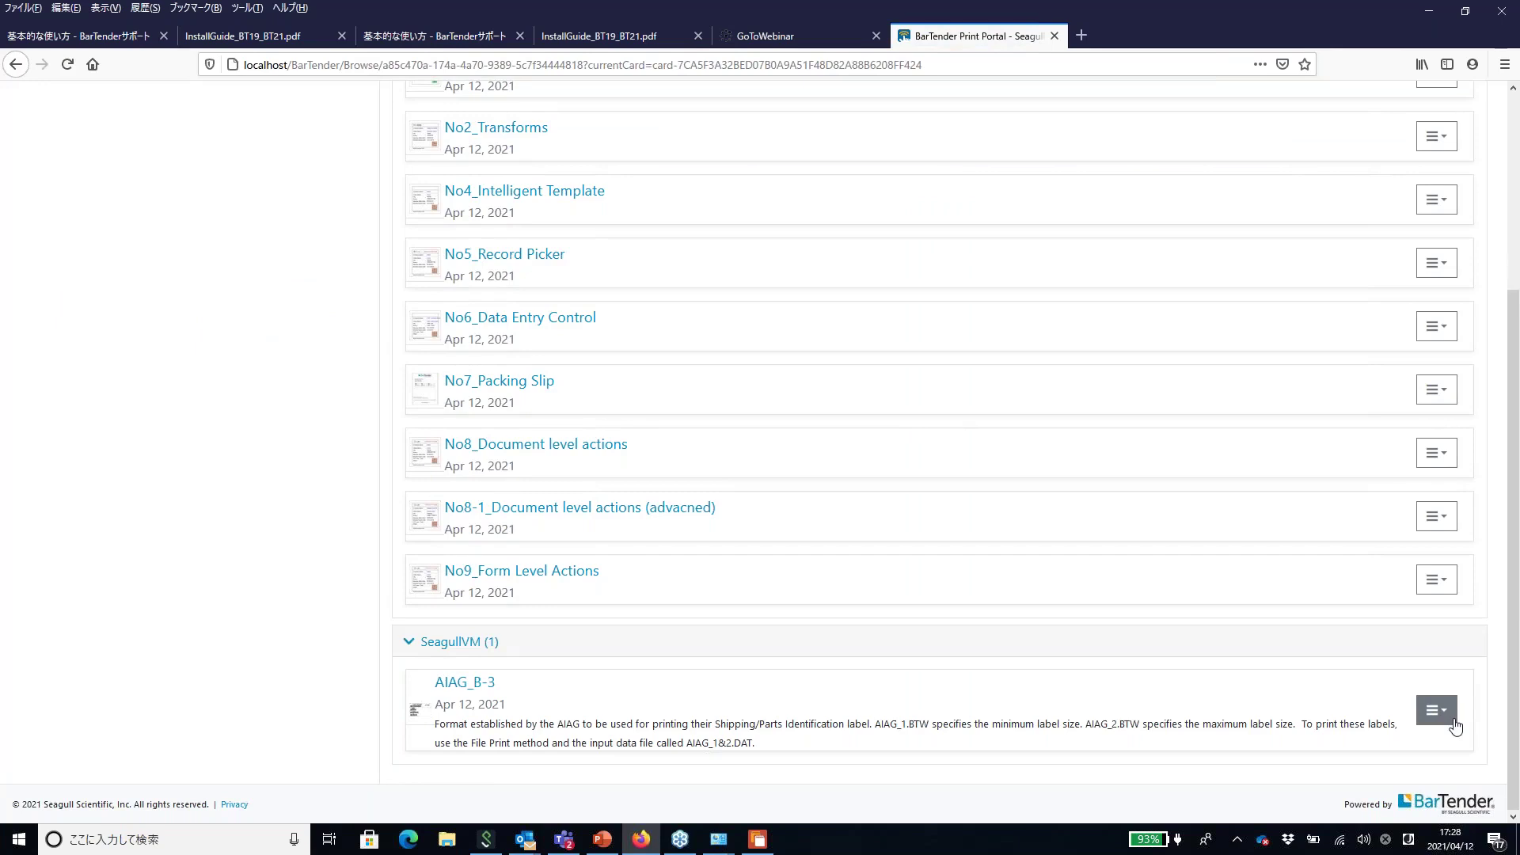
scroll(1464, 673, up, 4)
scroll(1495, 400, down, 4)
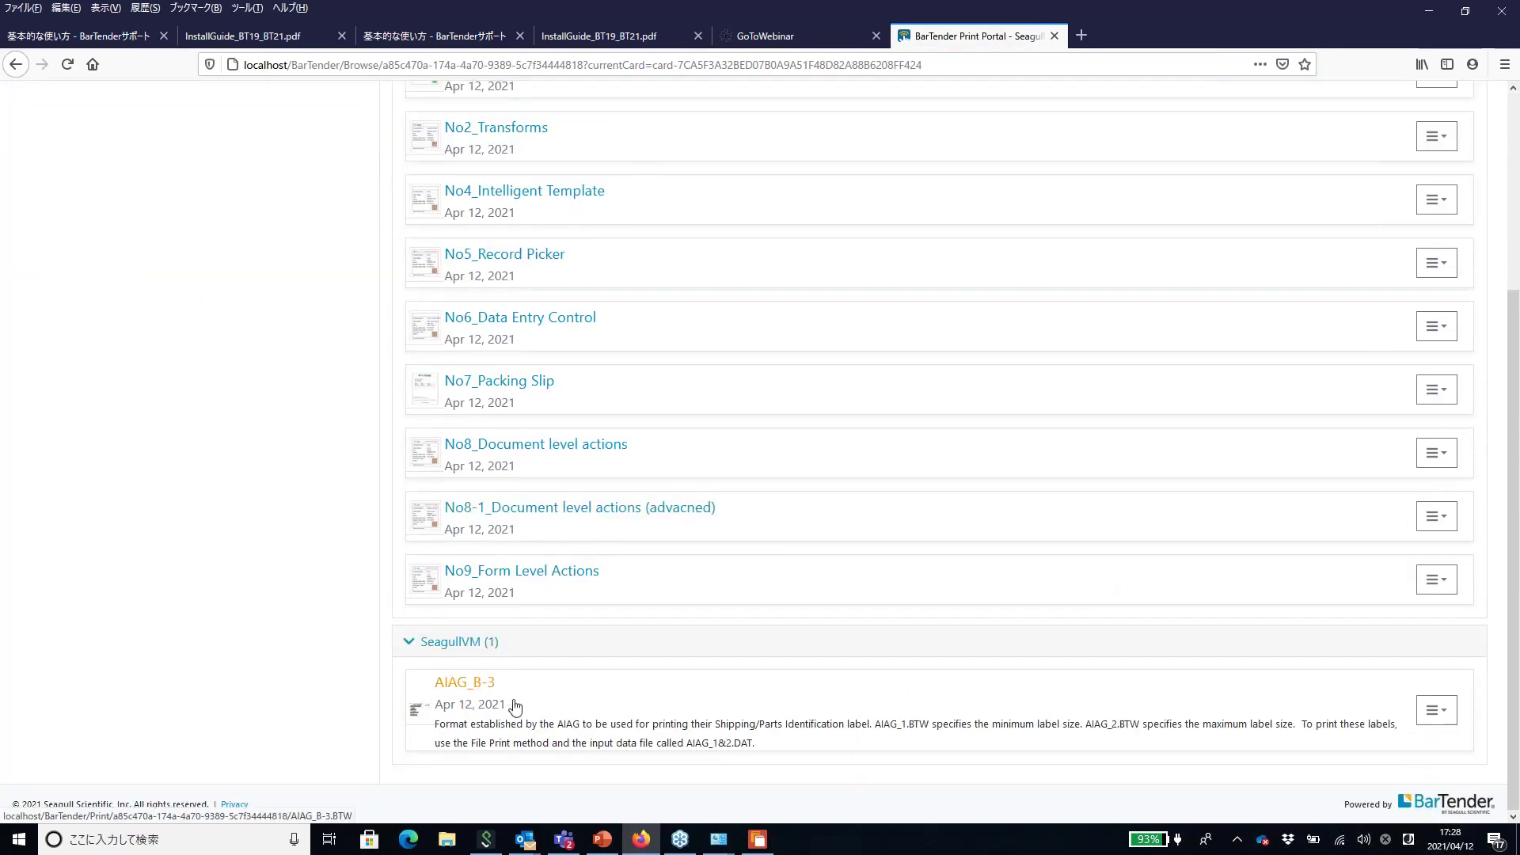
Open the revision history (リビジョン履歴) of AIAG_B-3 and view the revision image of version 1
click(1437, 711)
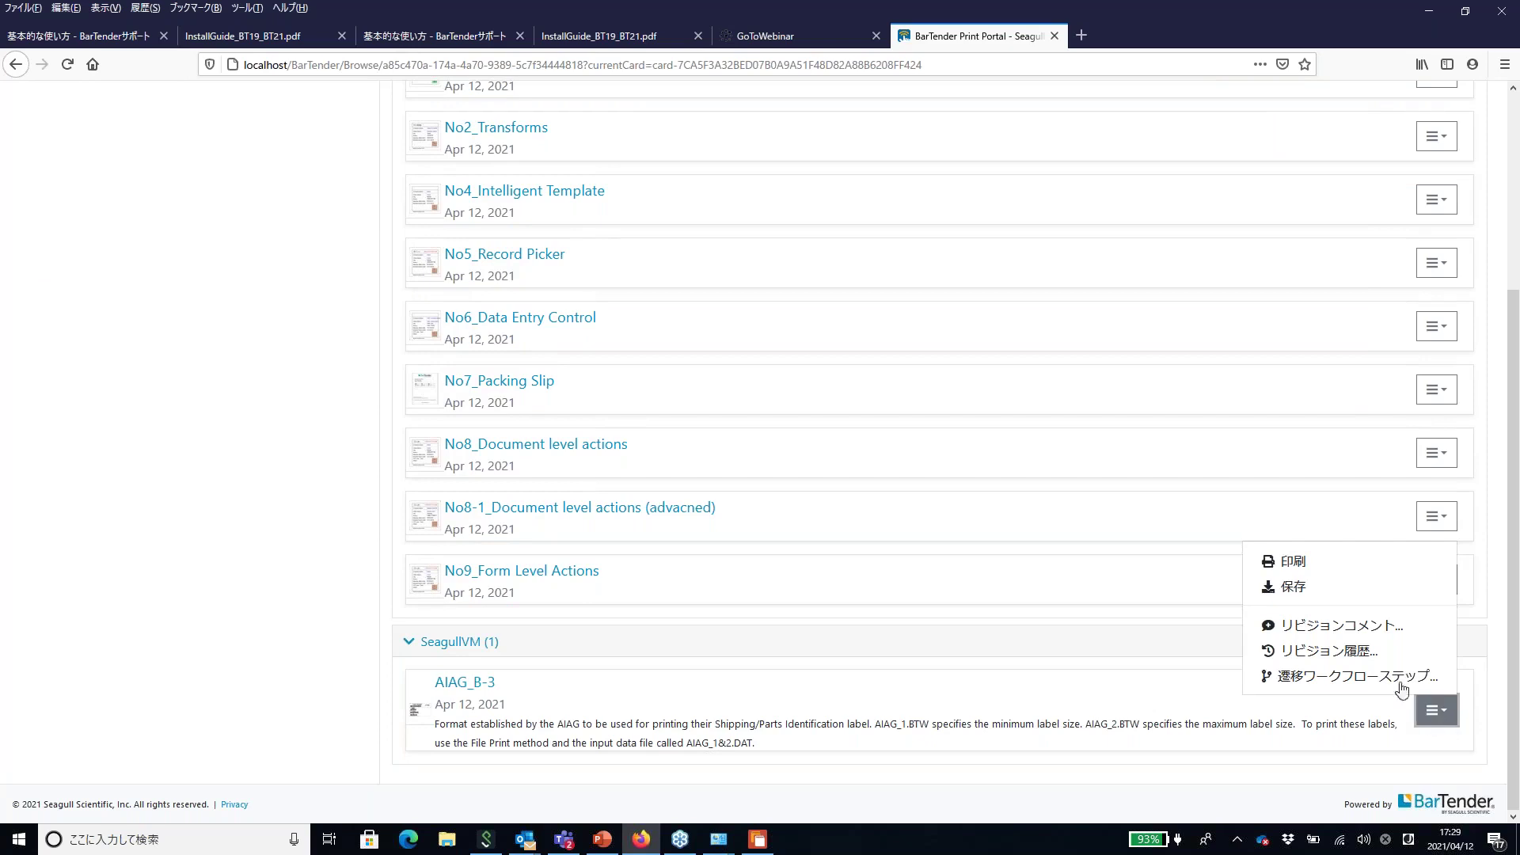
click(1355, 654)
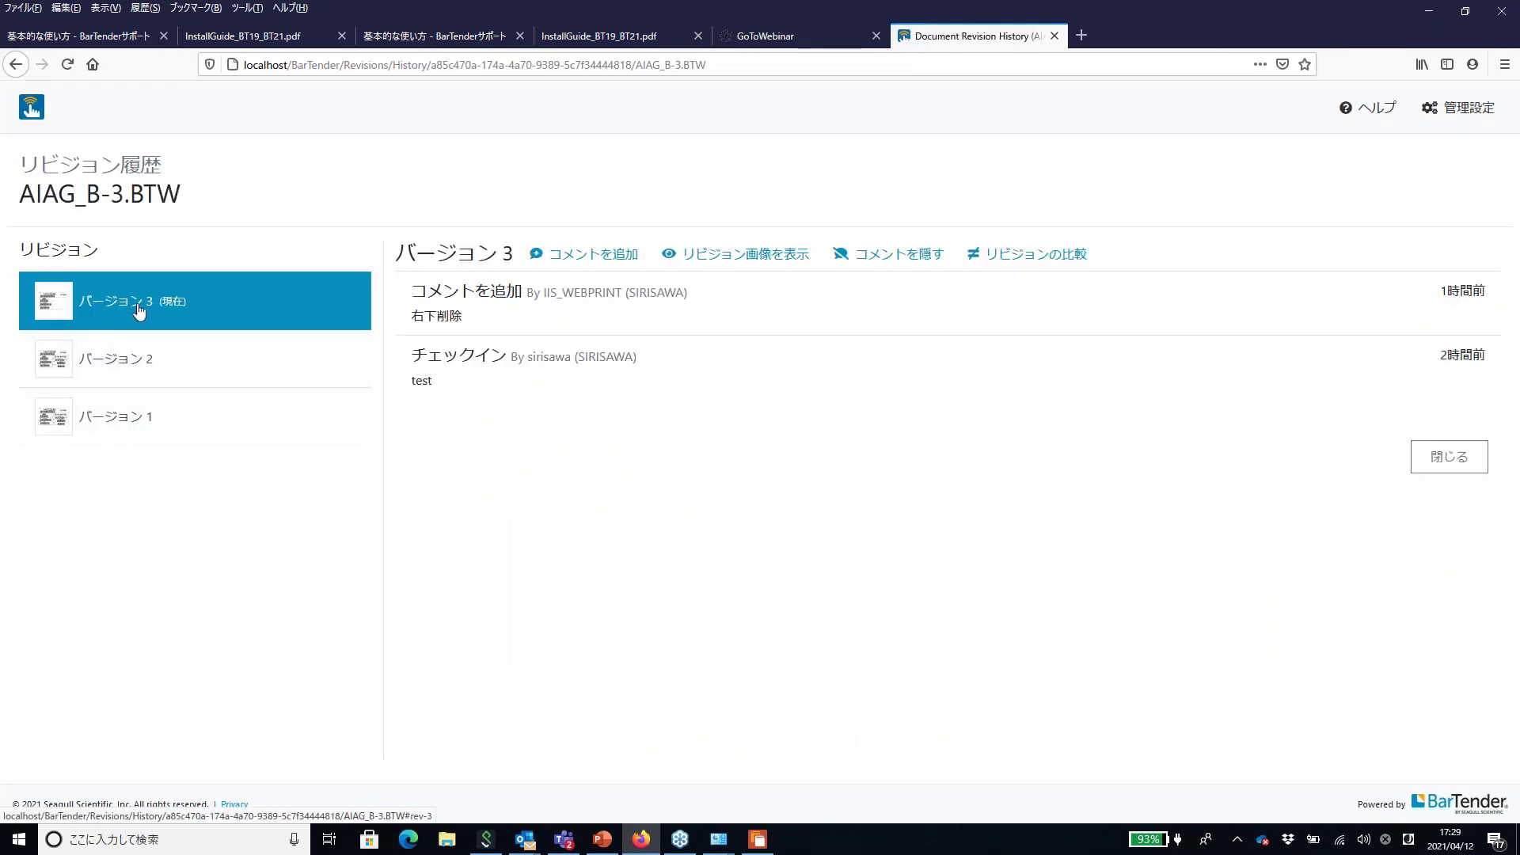
click(120, 419)
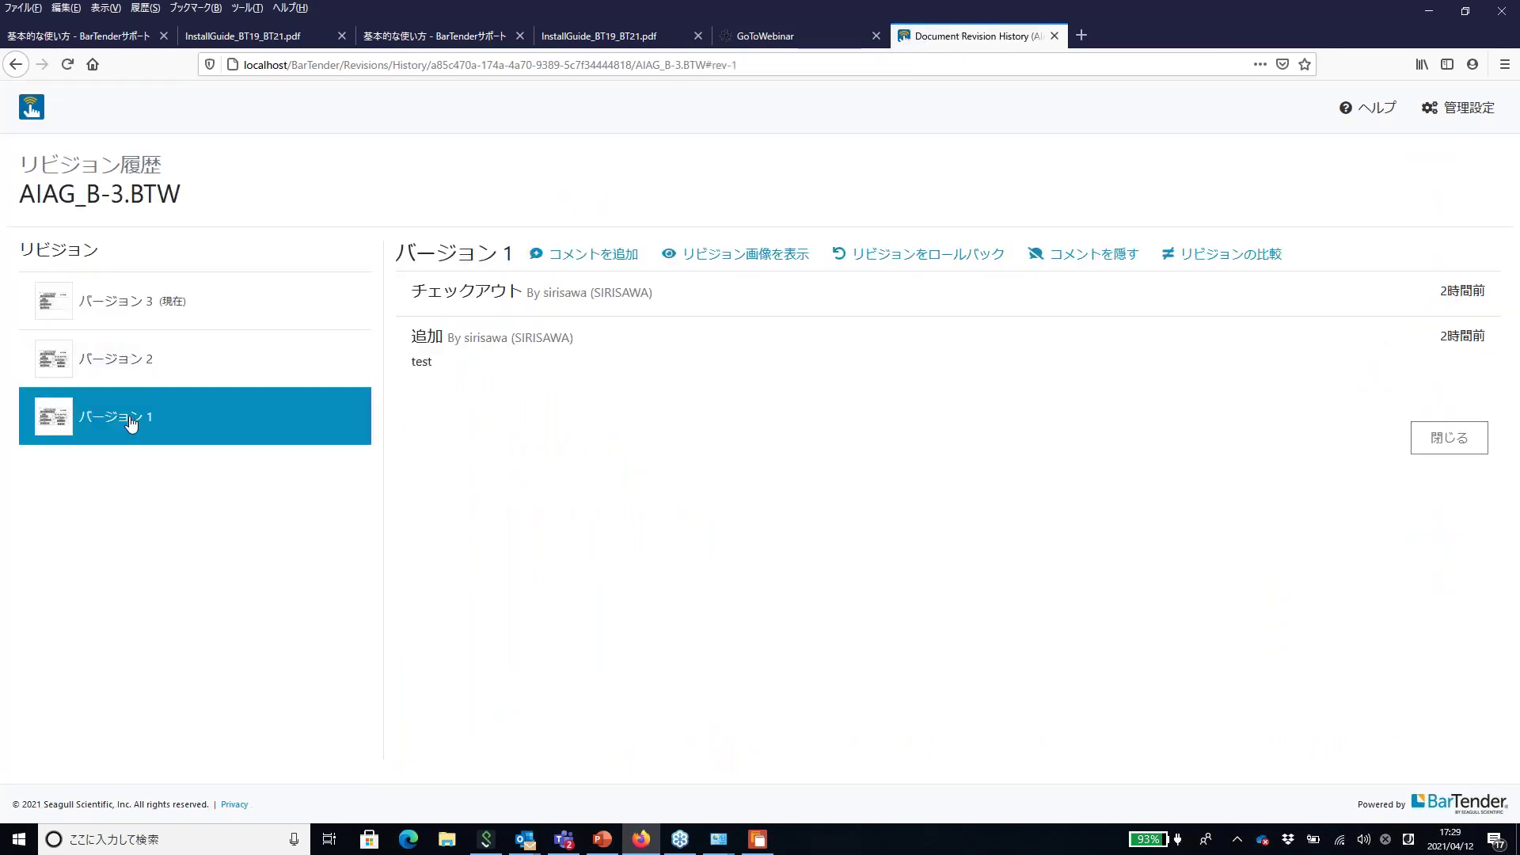
click(752, 263)
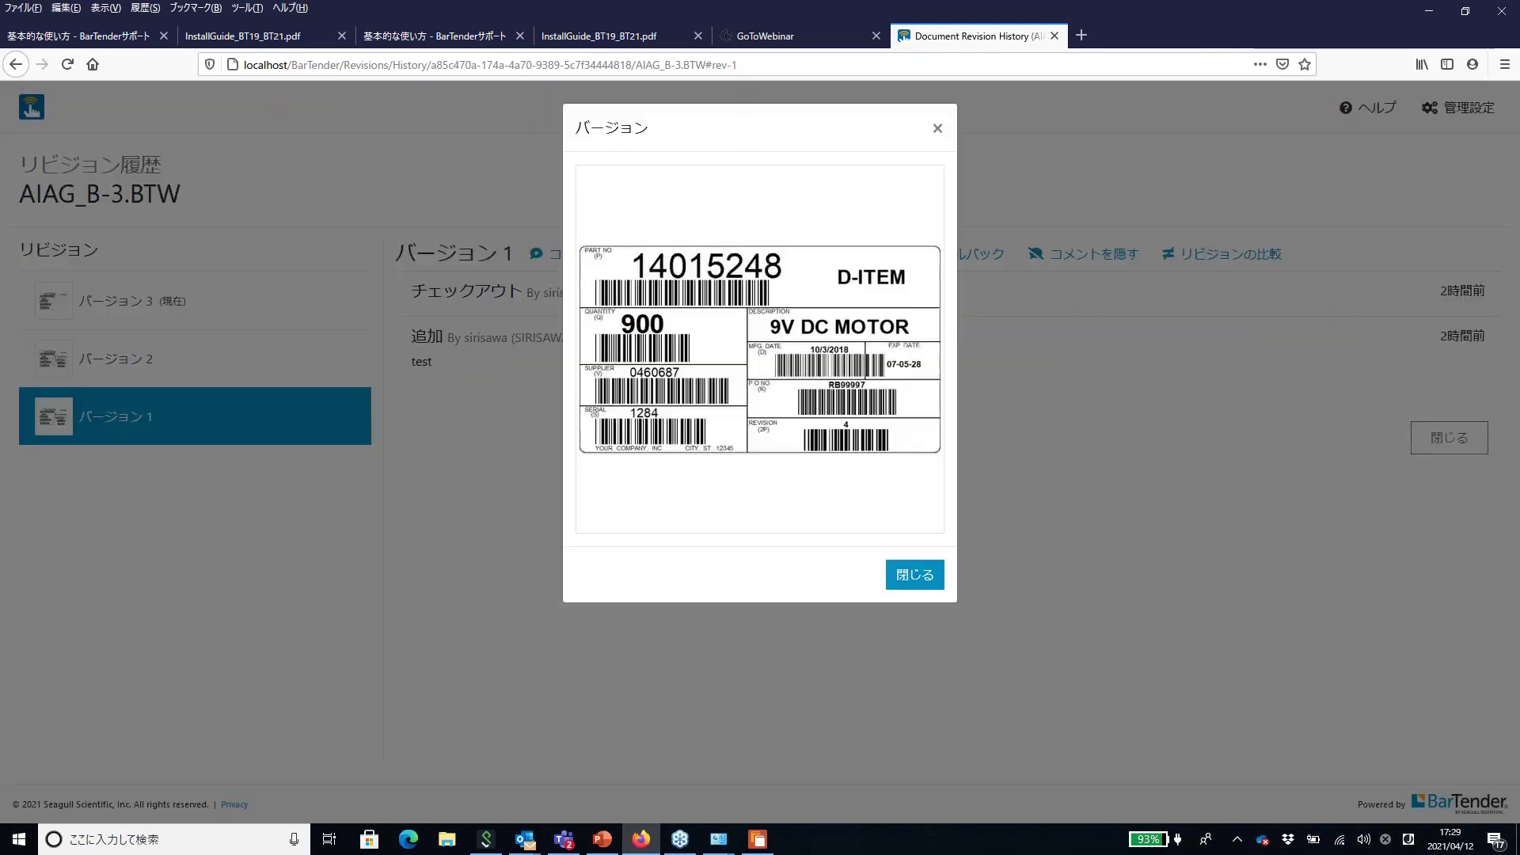
click(937, 128)
View the revision images (リビジョン画像を表示) of versions 2 and 3, and check version 2 again
click(168, 368)
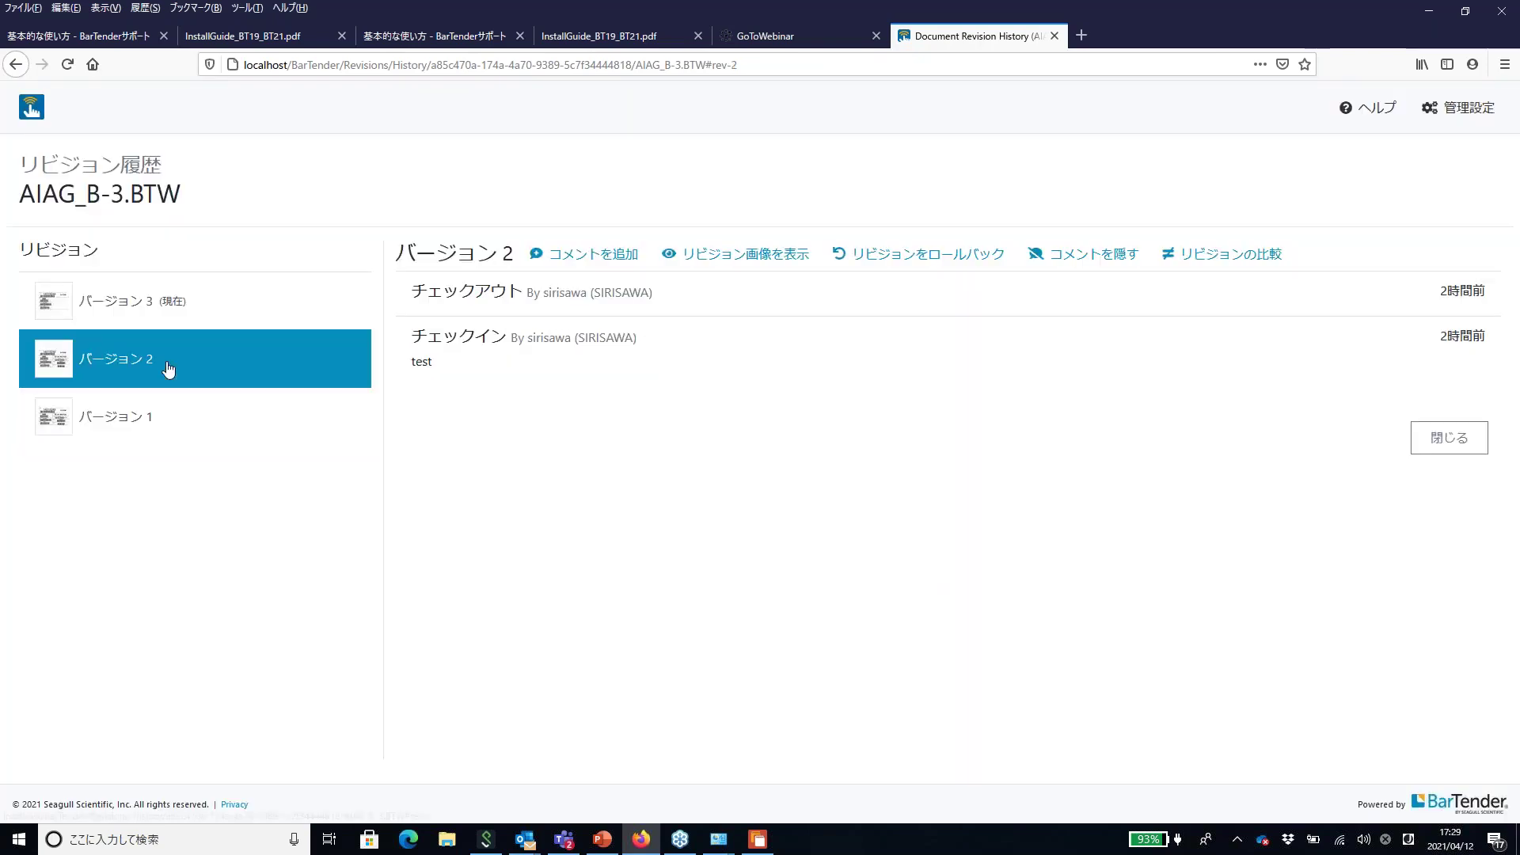
click(740, 265)
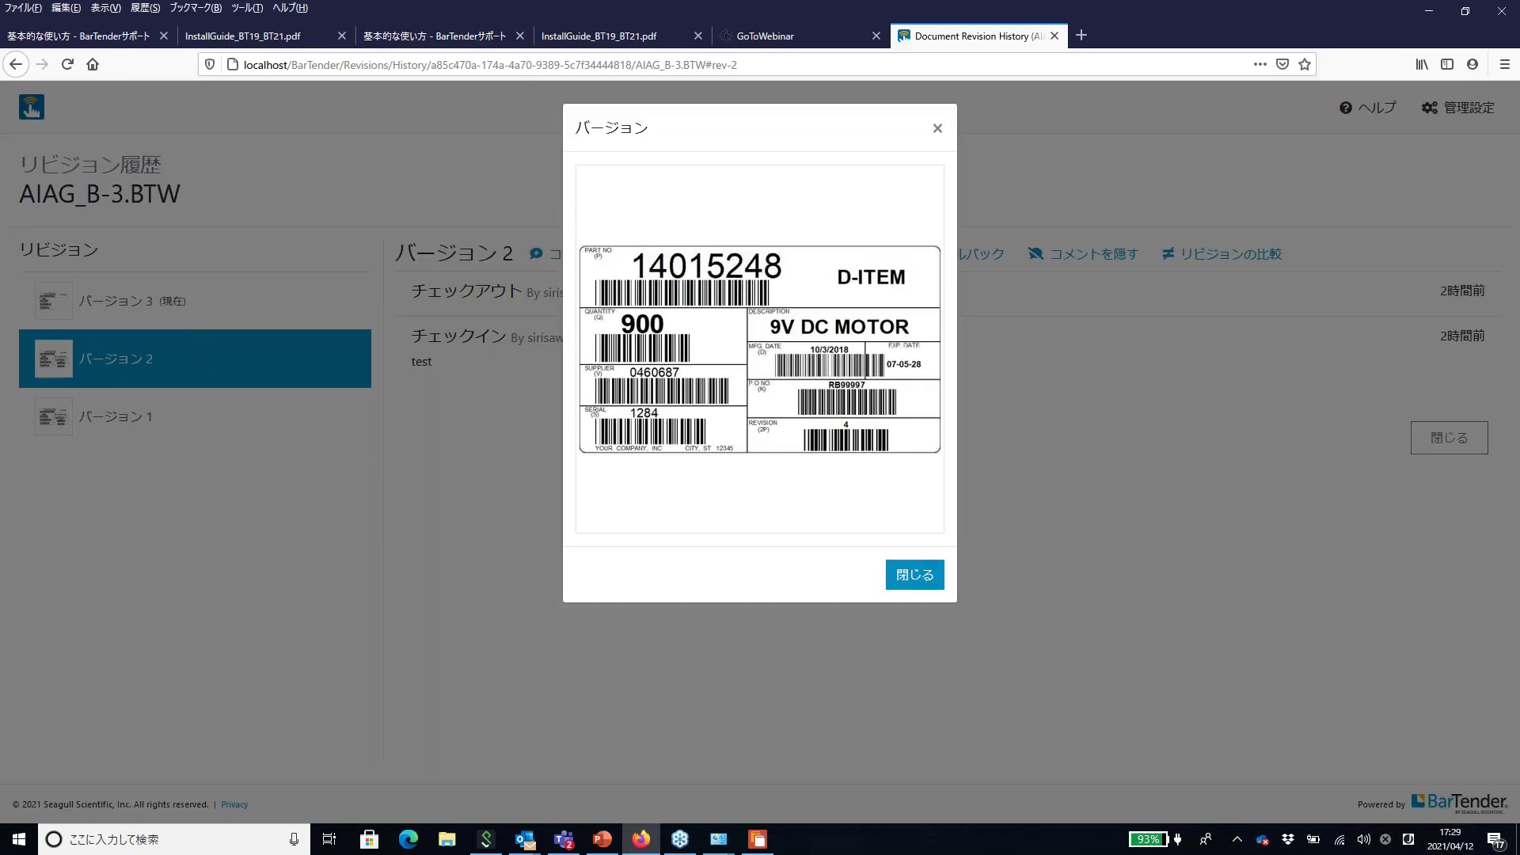
click(922, 578)
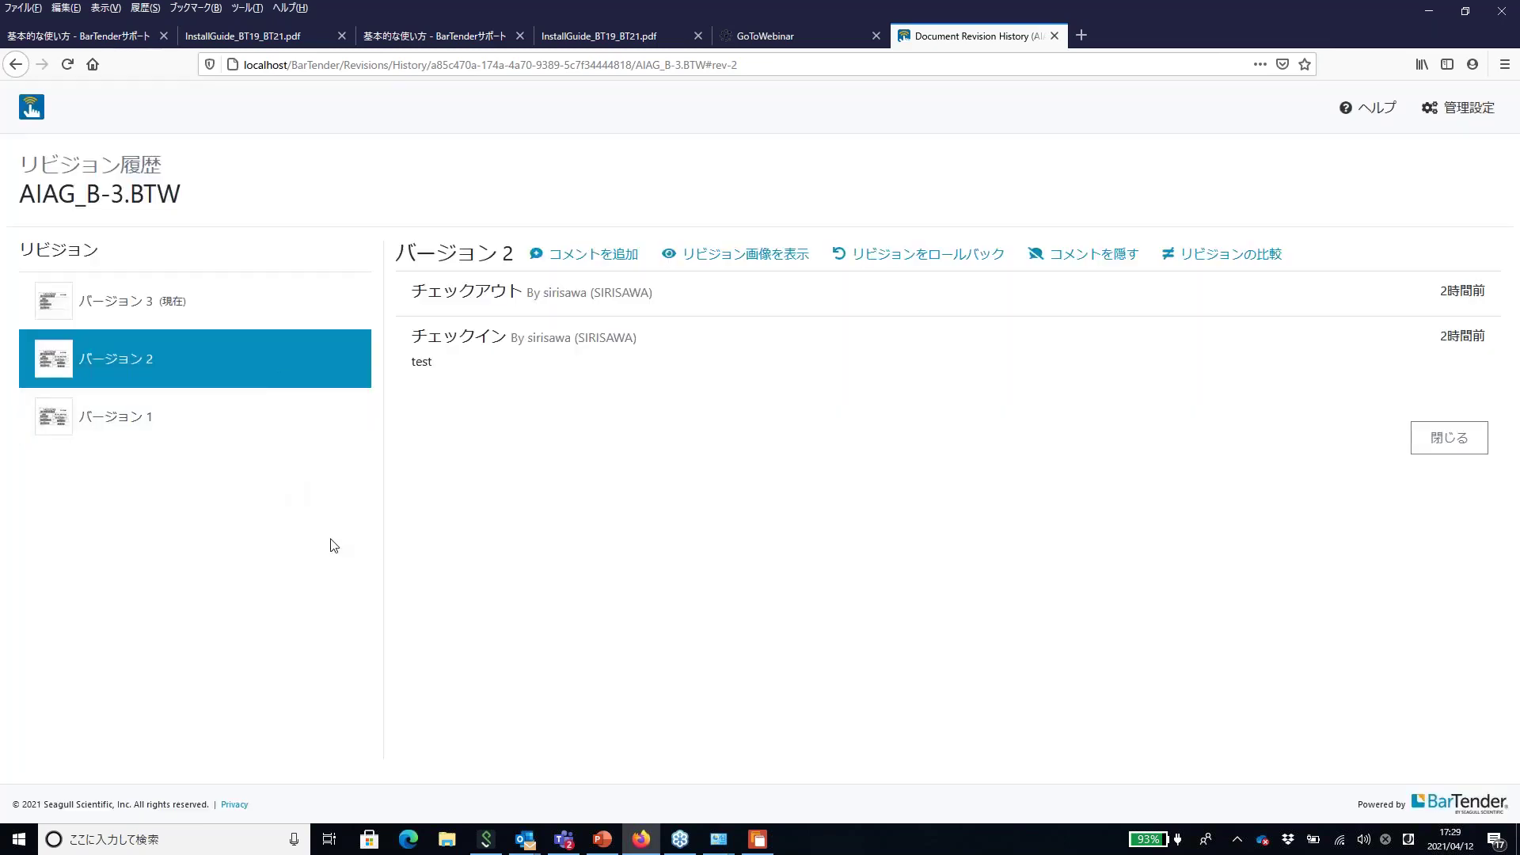
click(164, 323)
click(765, 262)
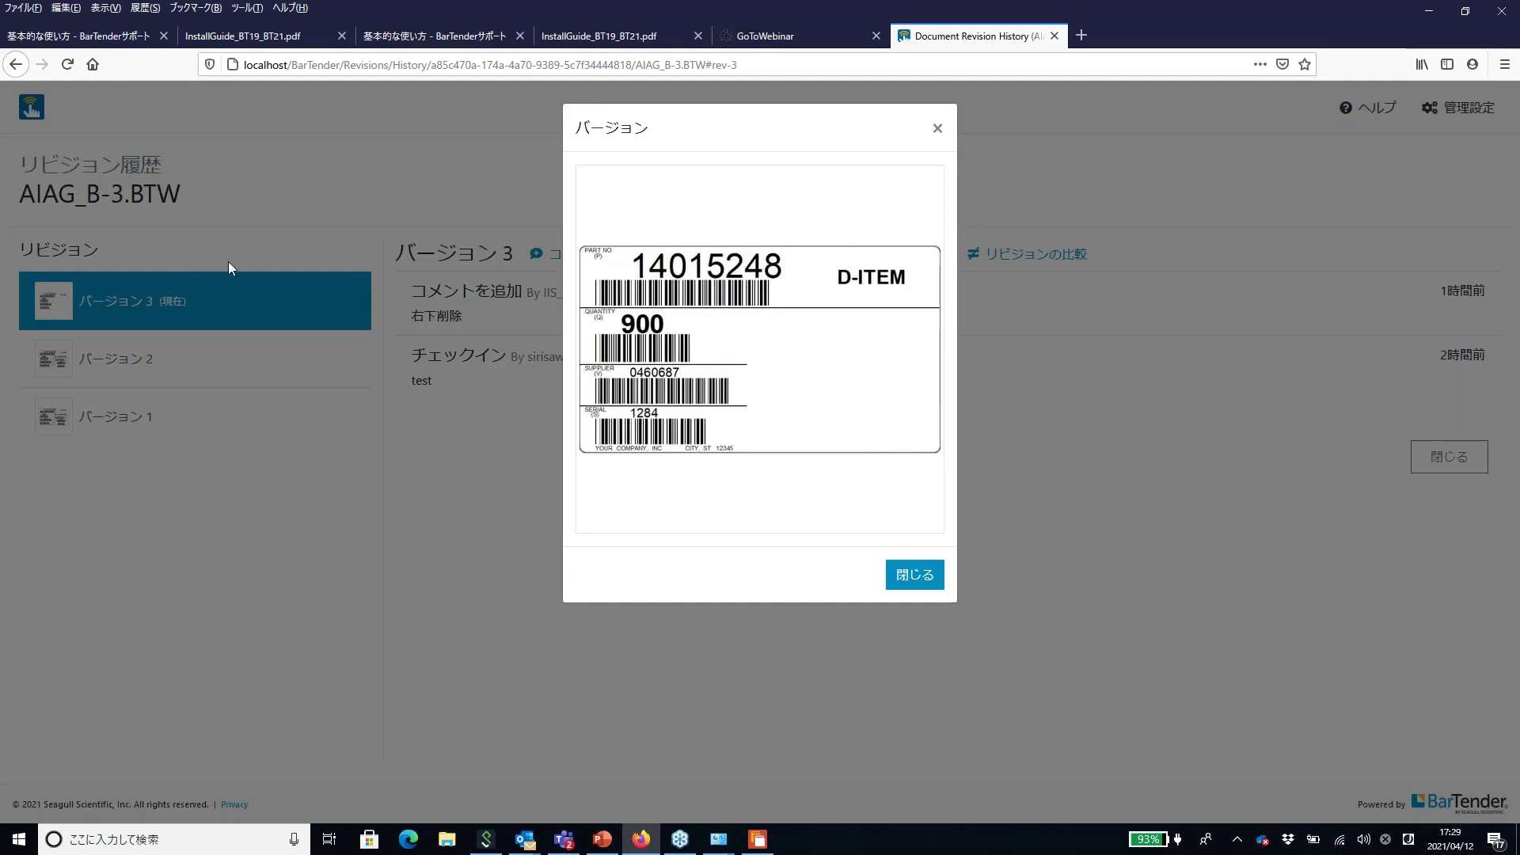
click(937, 129)
click(203, 362)
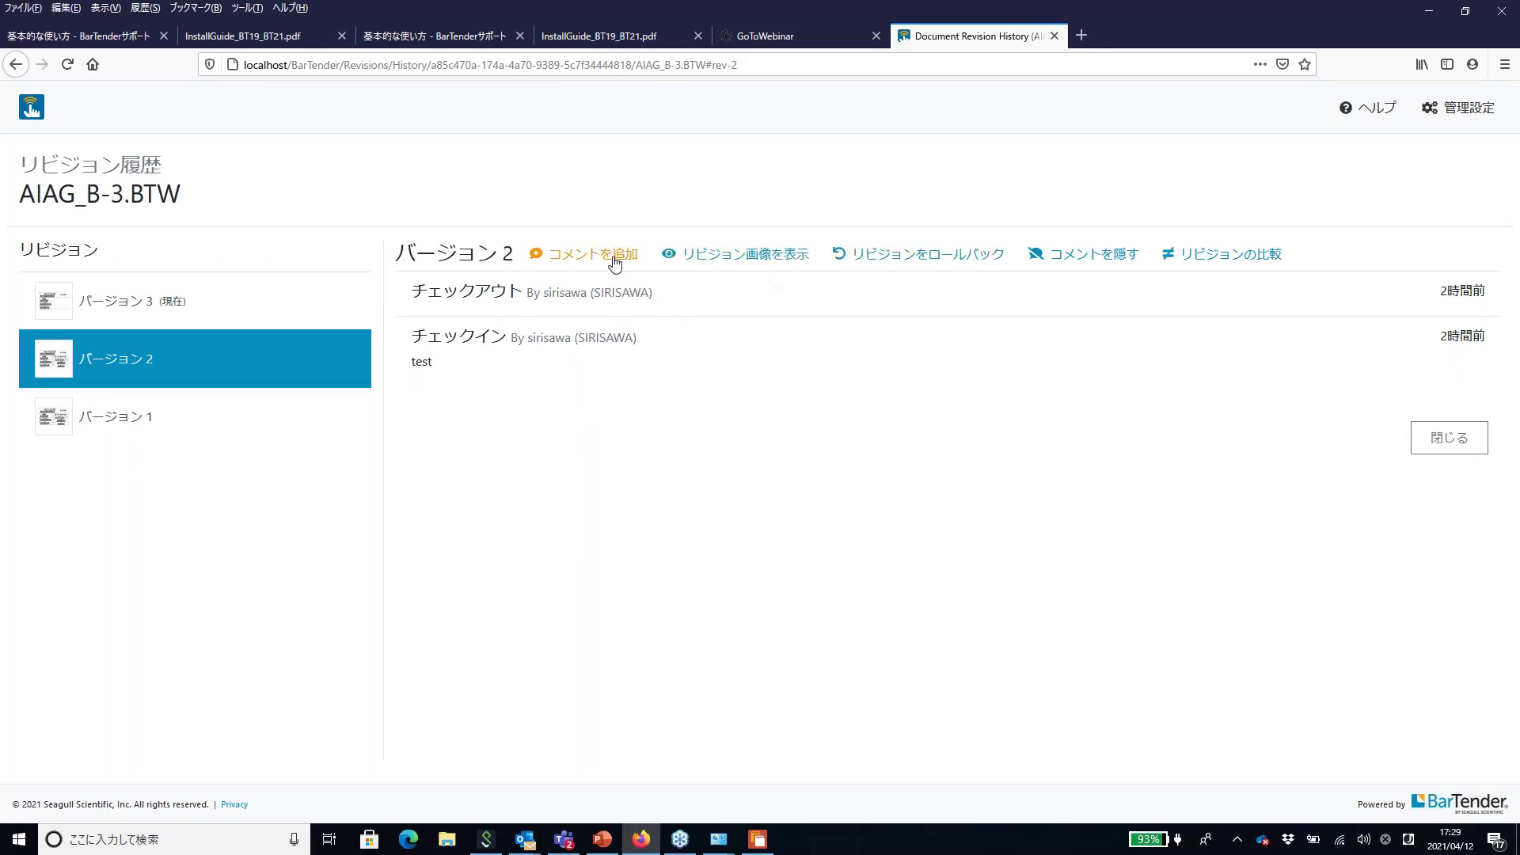
click(718, 257)
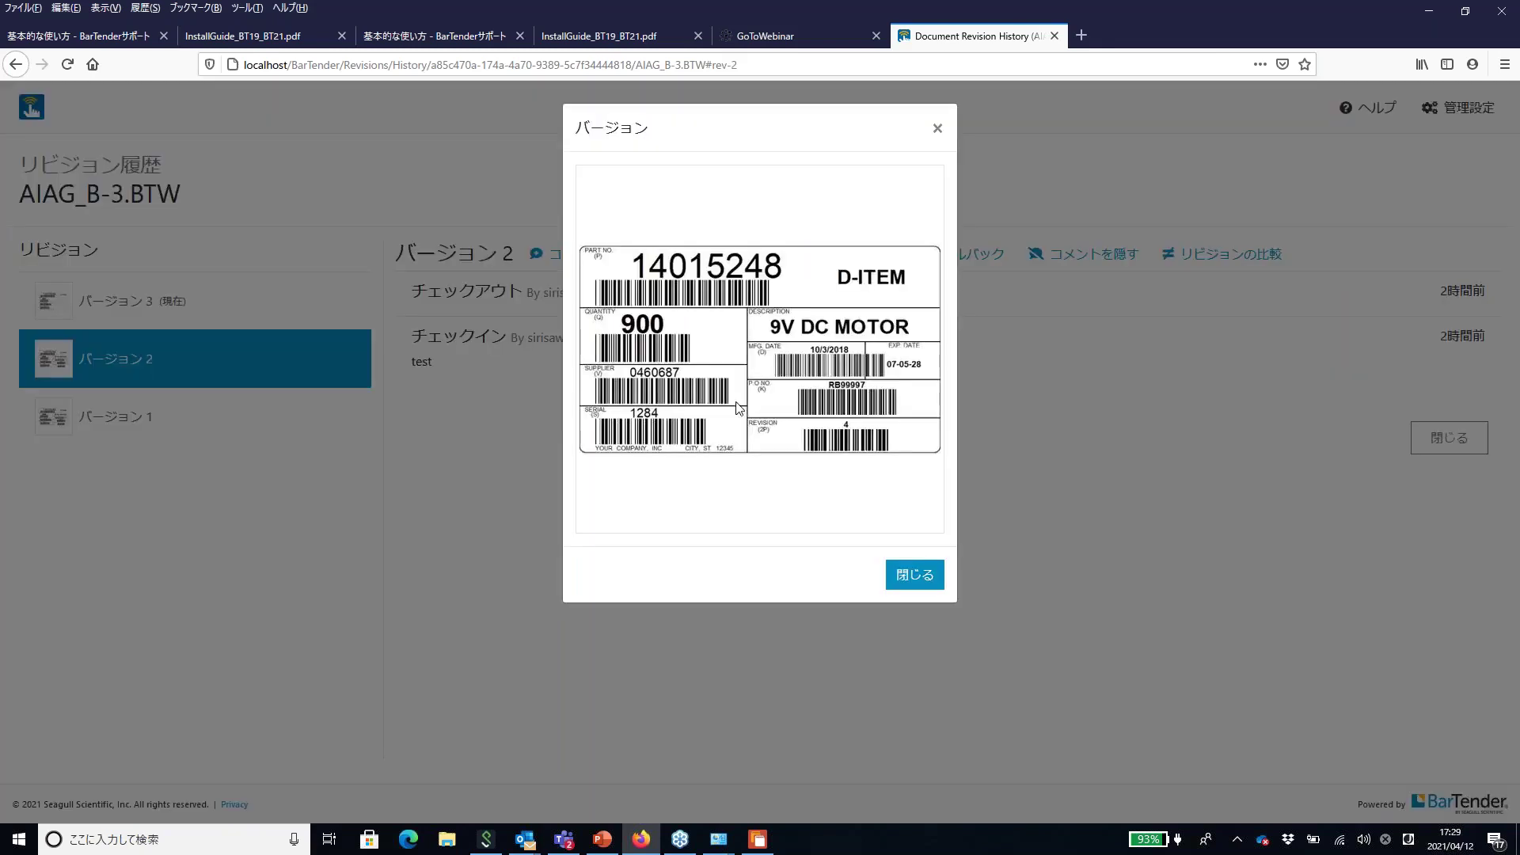
click(914, 575)
Compare version 3 of AIAG_B-3.BTW with version 1 (リビジョンの比較) and examine the highlighted differences (差分)
click(177, 317)
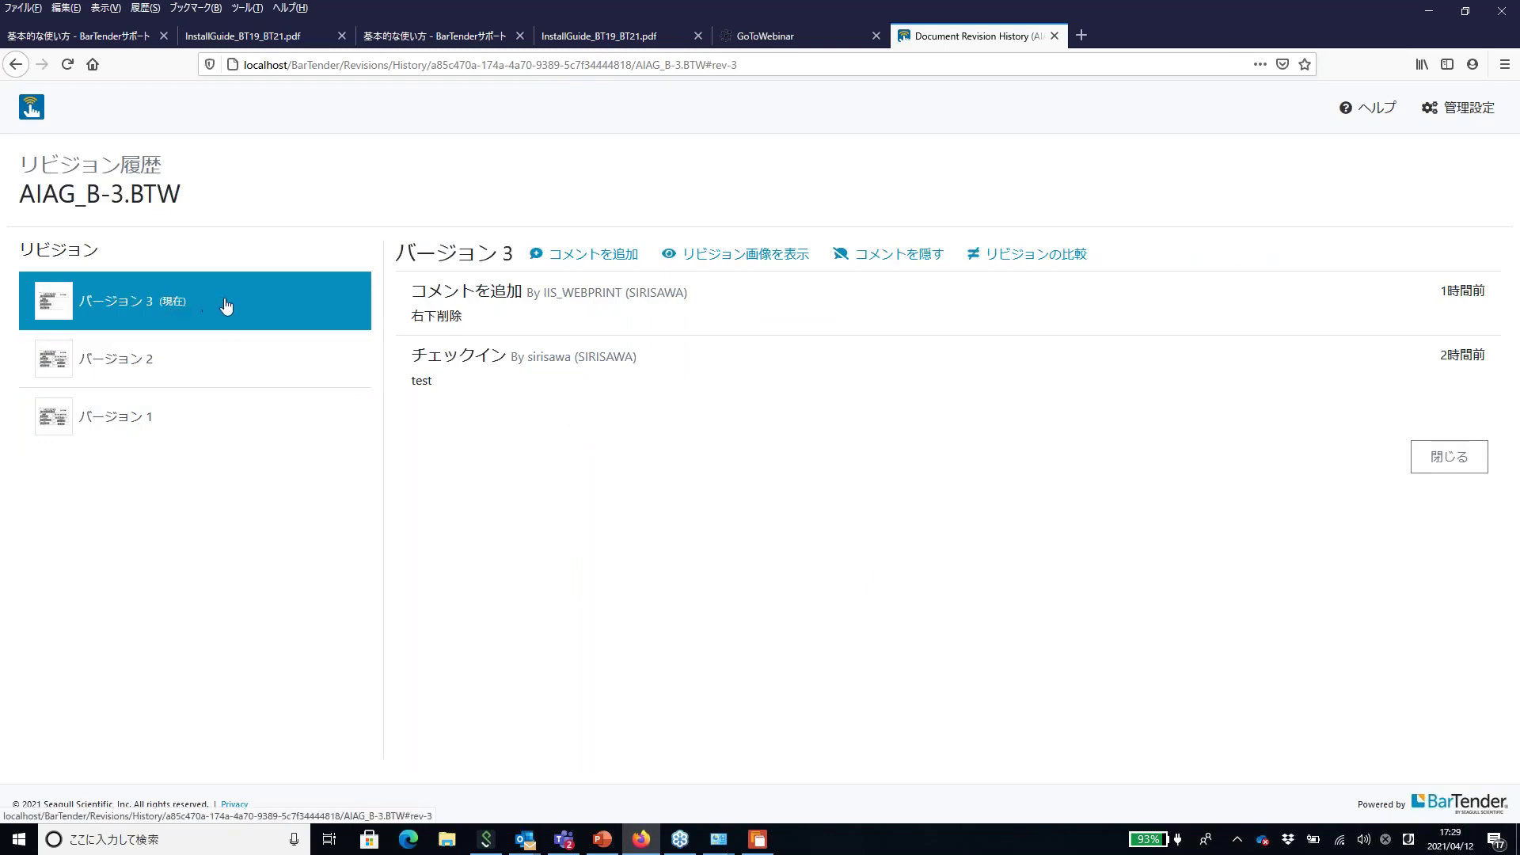
click(1020, 264)
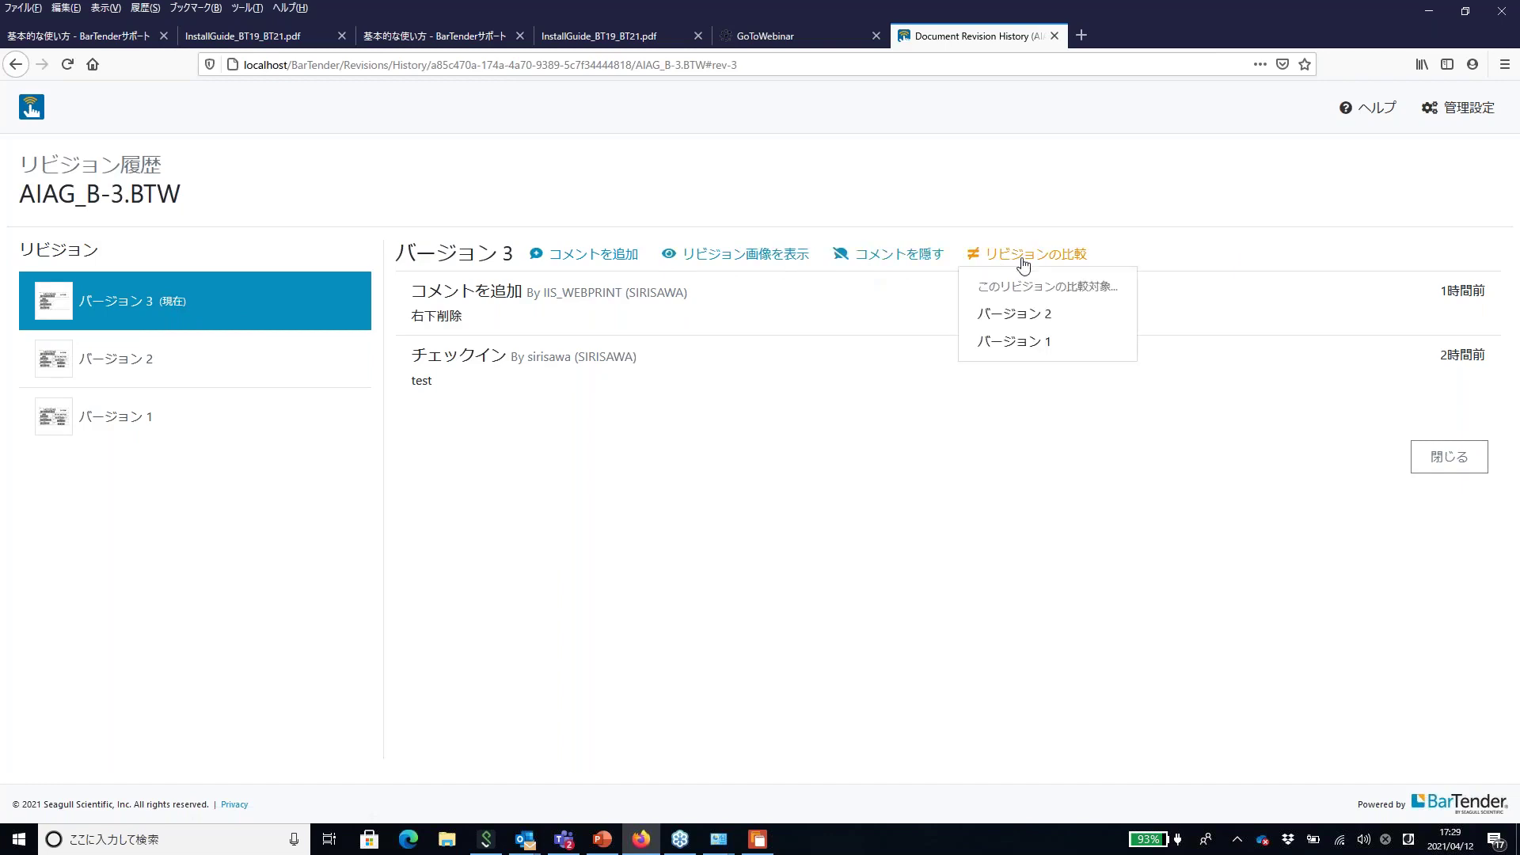
click(1046, 343)
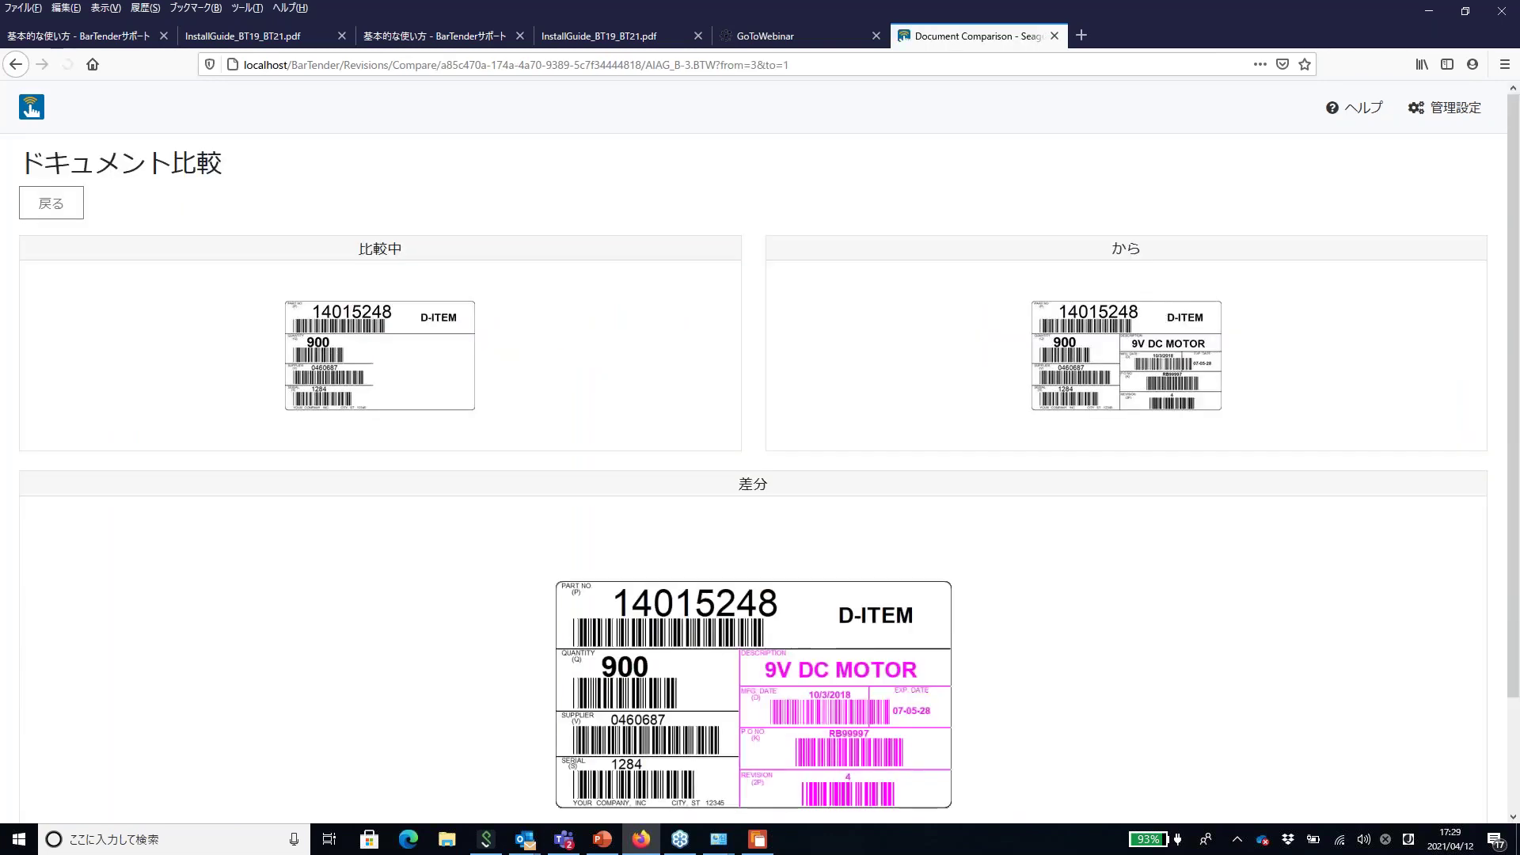
scroll(570, 269, down, 2)
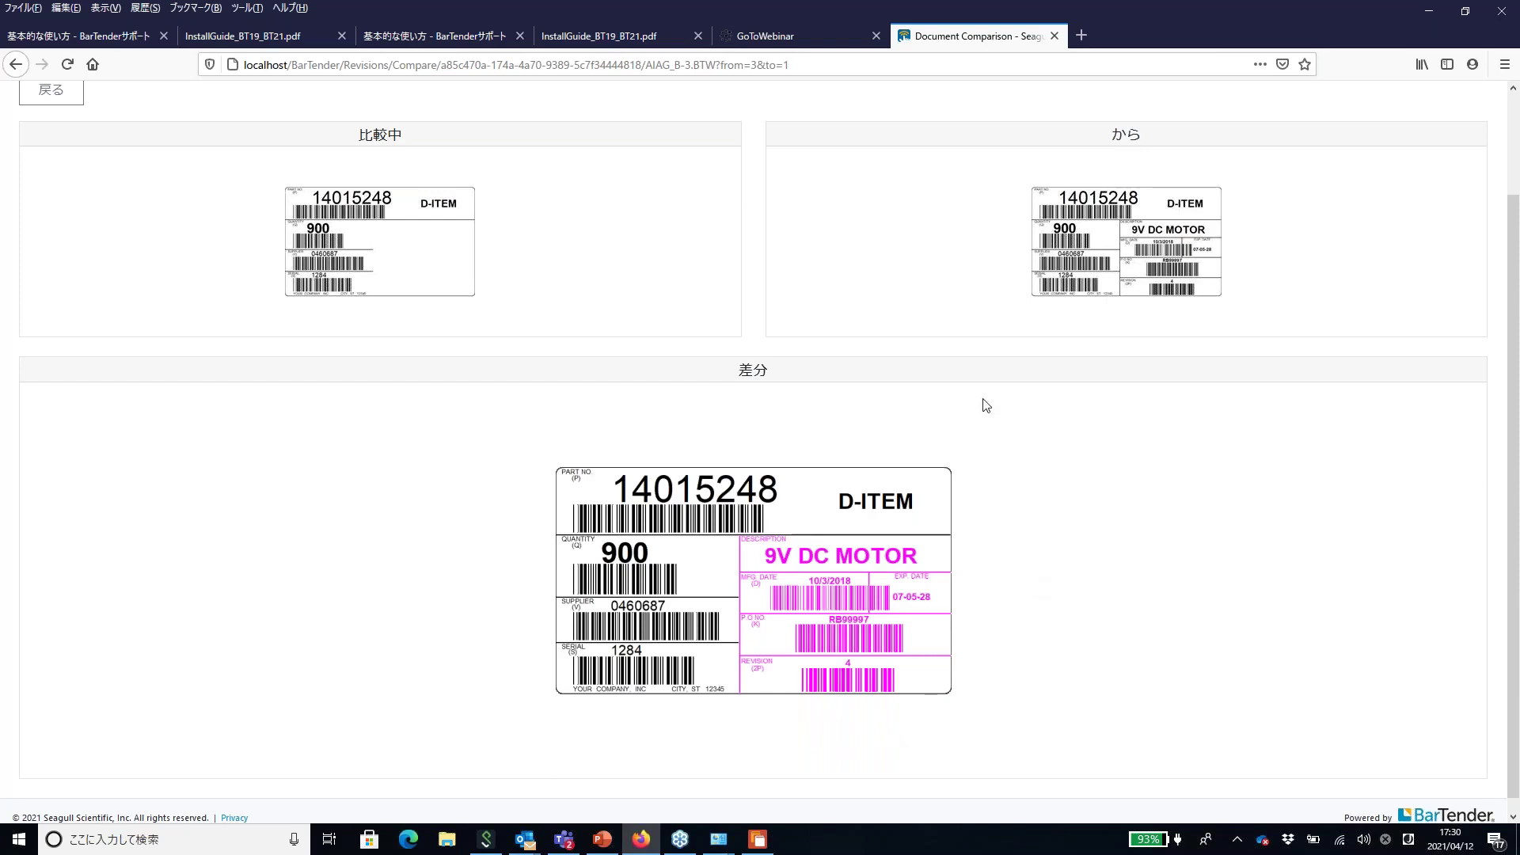
scroll(124, 206, up, 2)
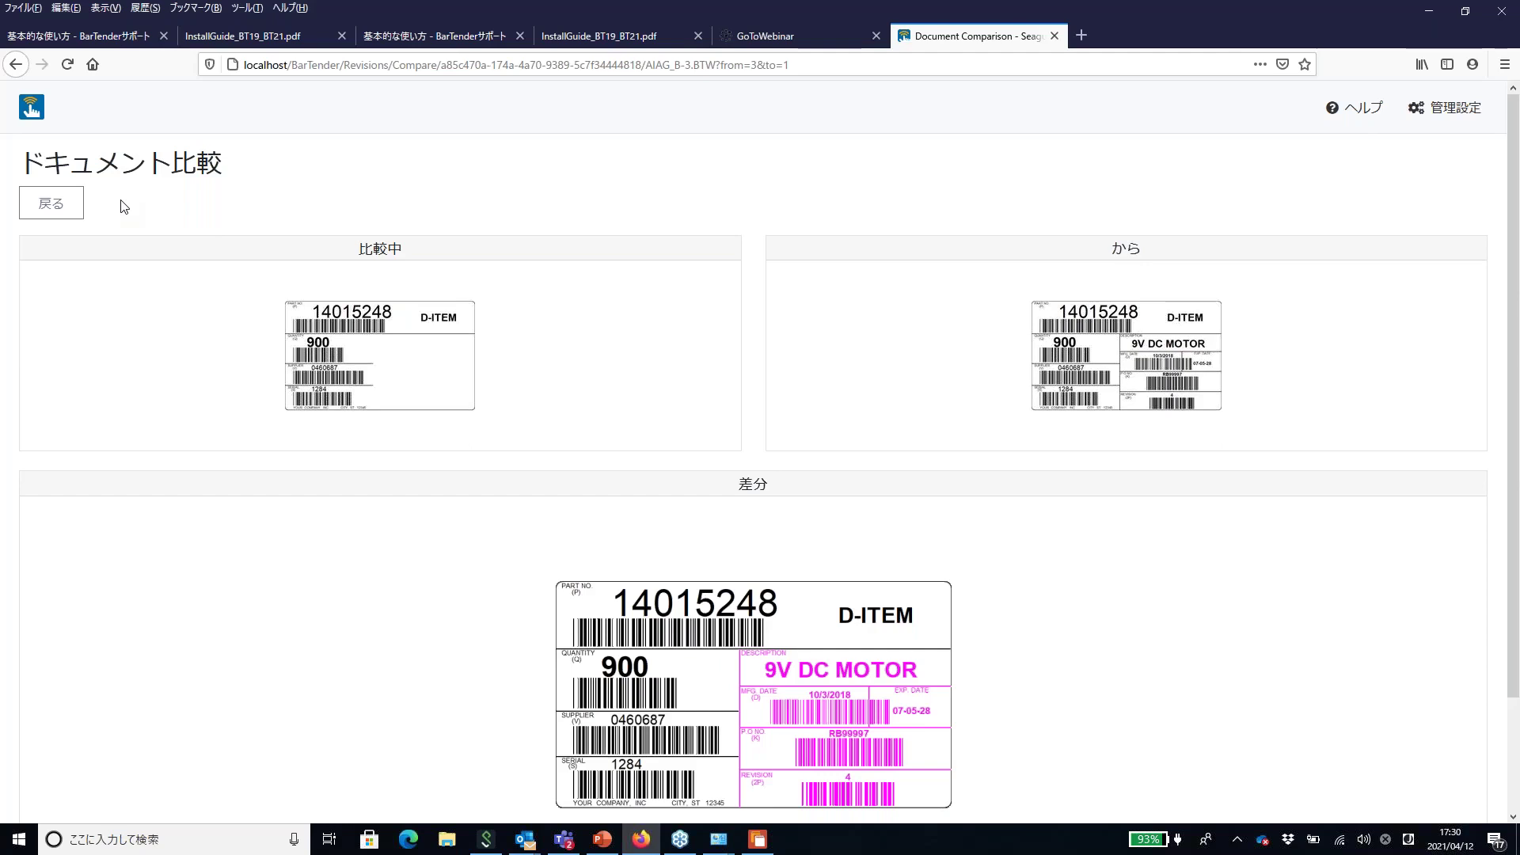
Return to the revision history of AIAG_B-3.BTW, view the entries of version 1, and go back to the portal's home page
click(49, 207)
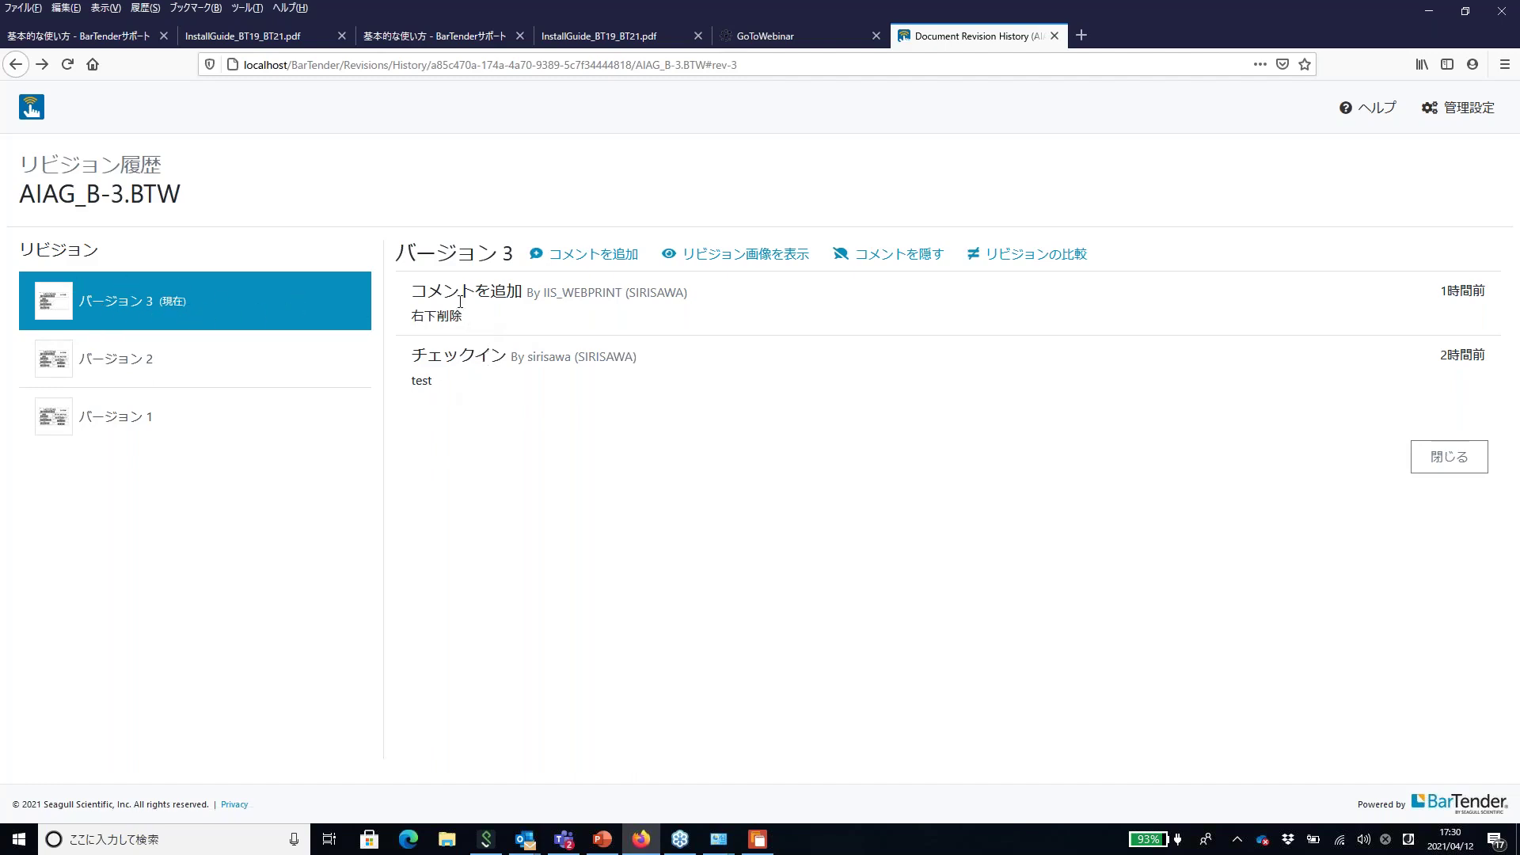
click(253, 372)
click(207, 418)
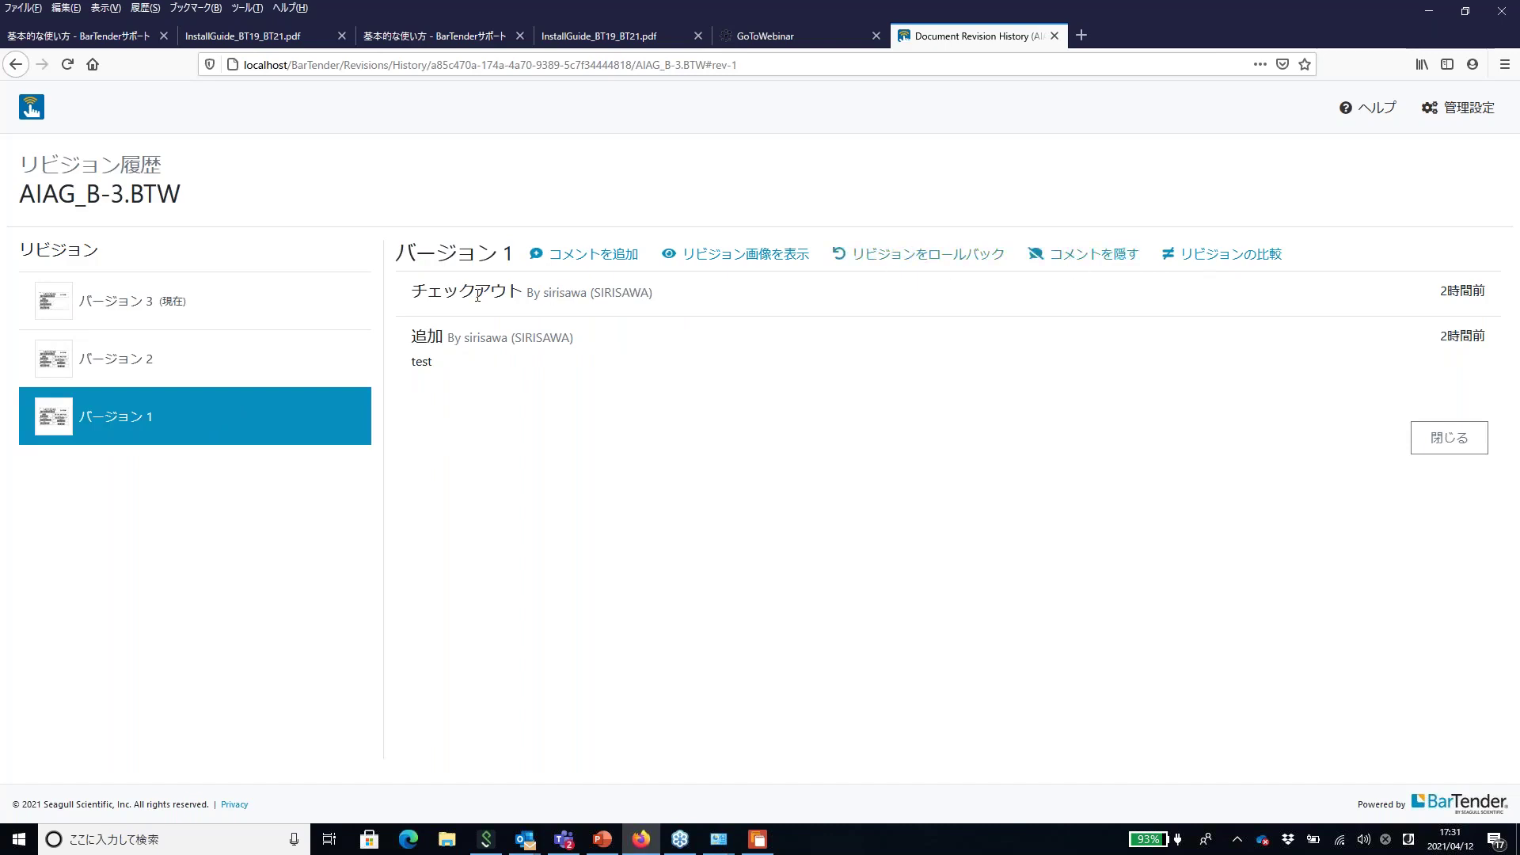
click(31, 112)
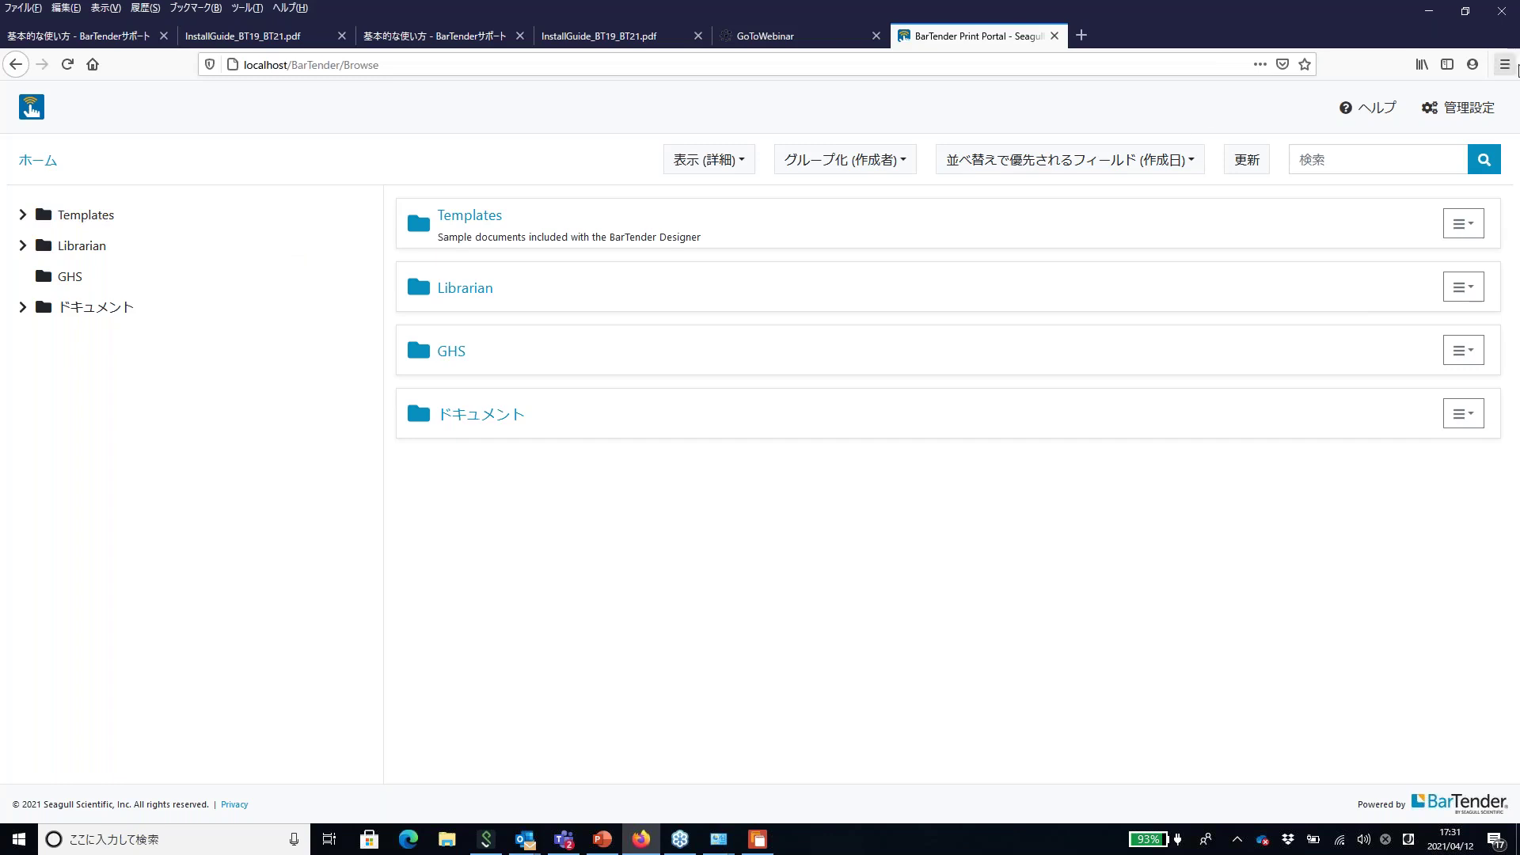
Enable authentication (認証の有効化) in the 管理設定 security options, require a password for the administration page, enter that password, and save
click(1449, 117)
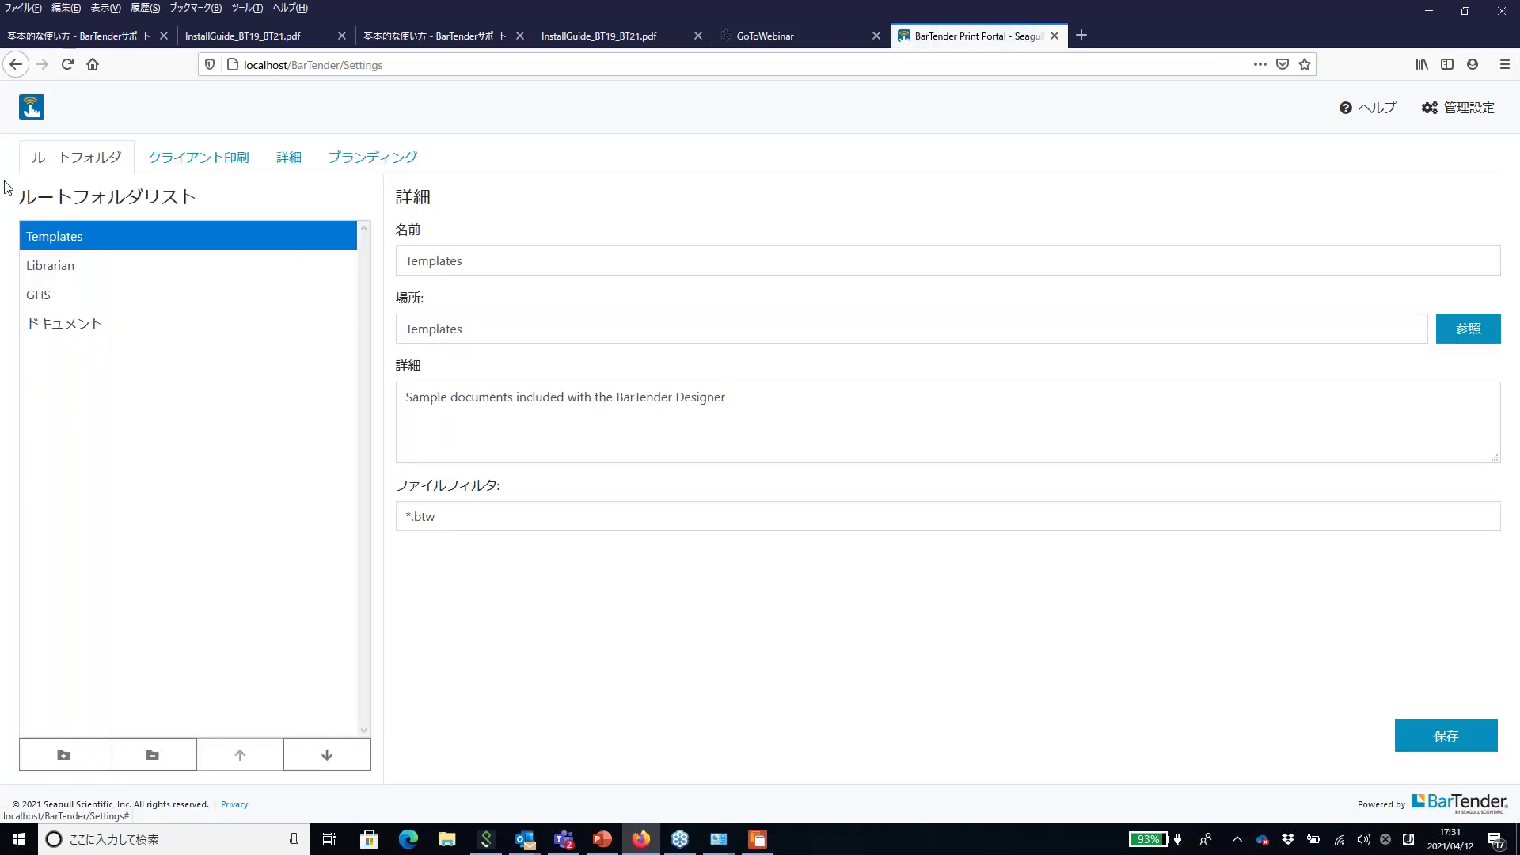
click(279, 162)
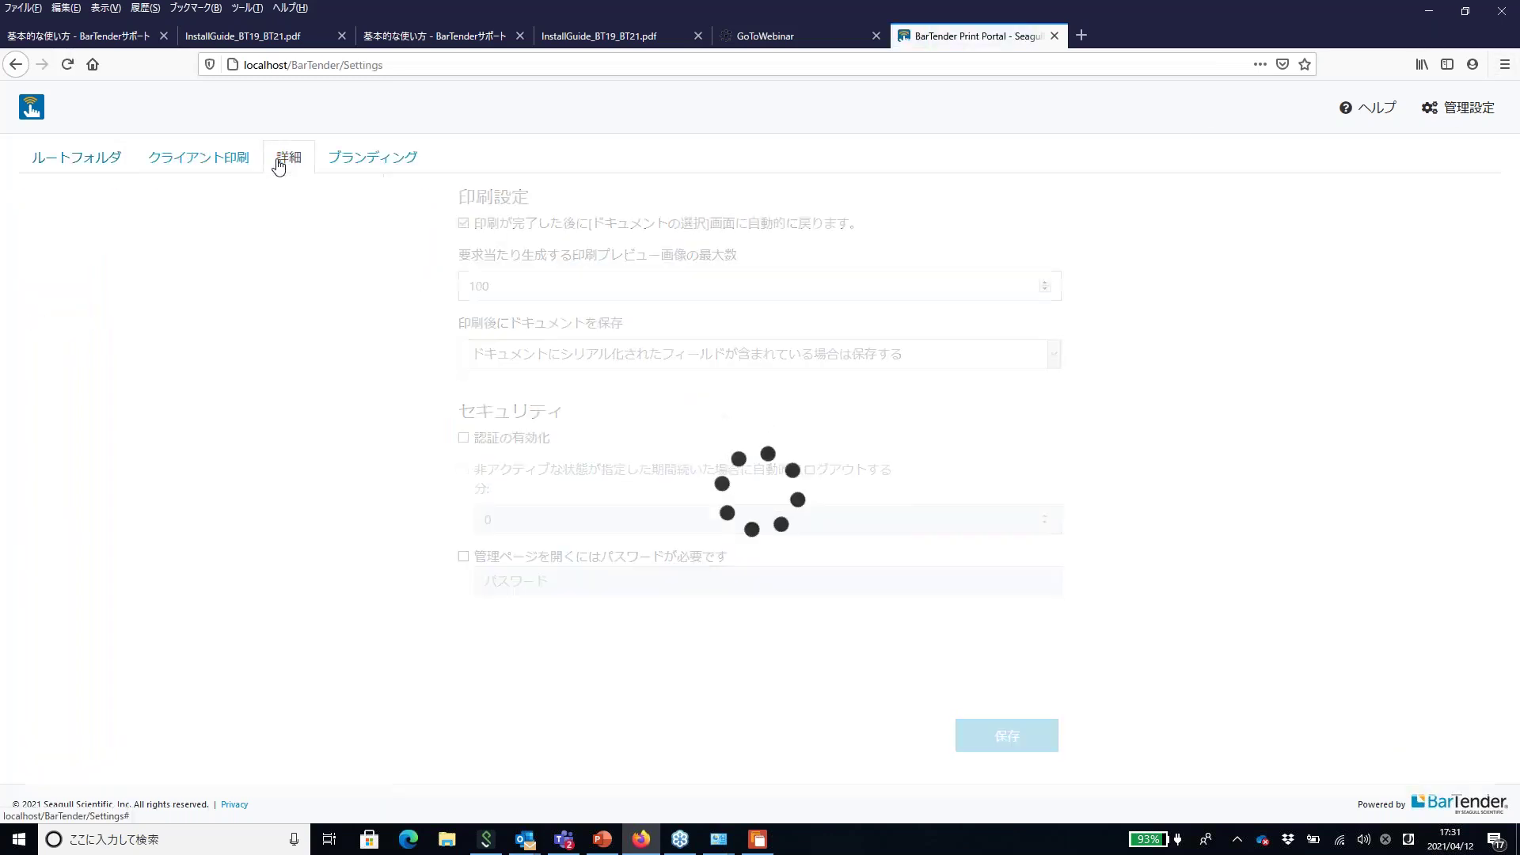
click(464, 437)
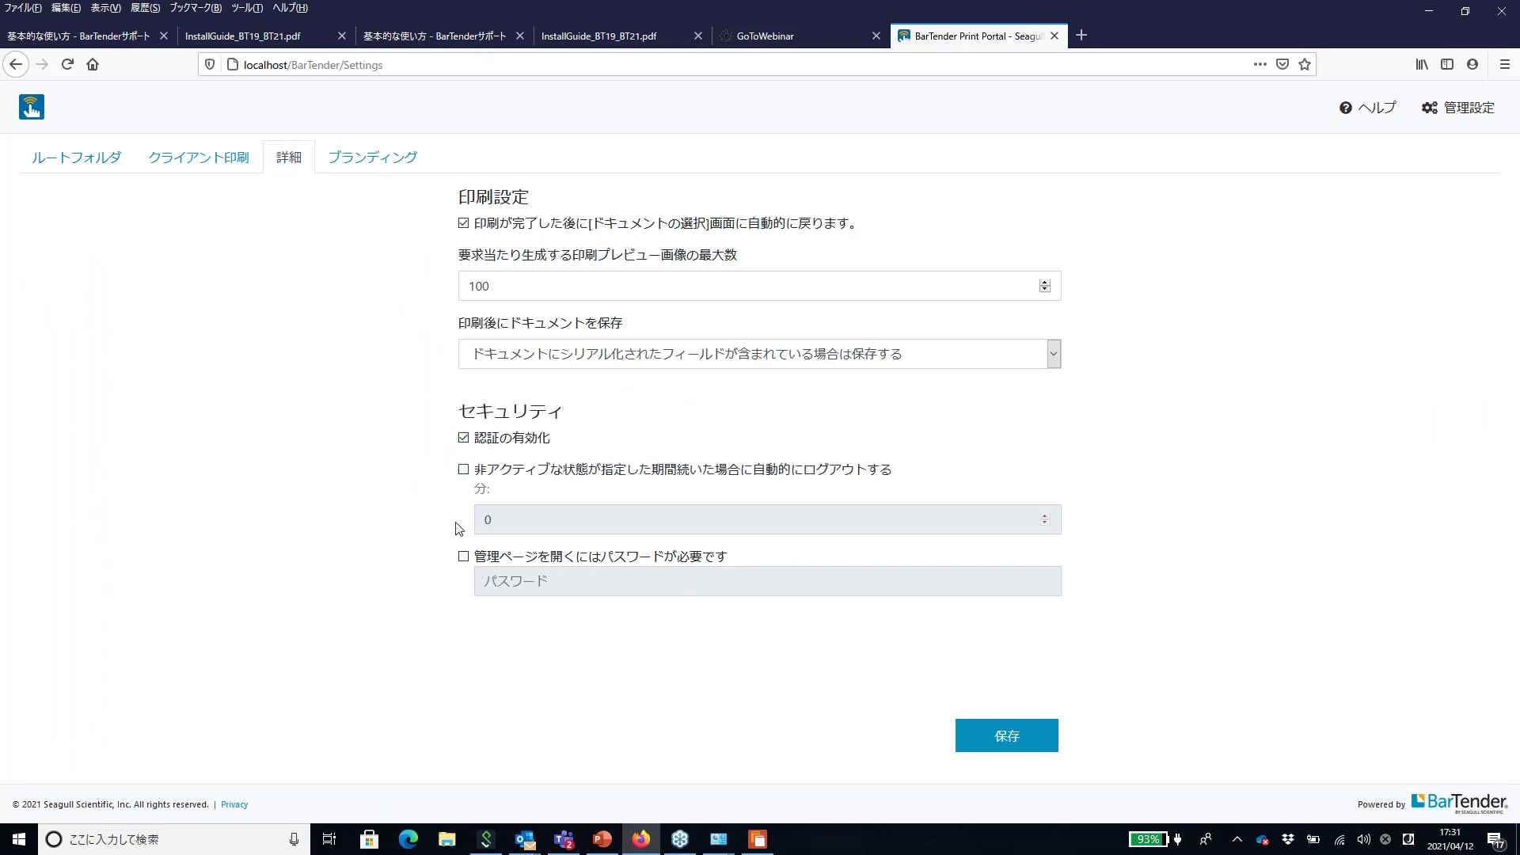
click(463, 557)
click(522, 582)
text(••)
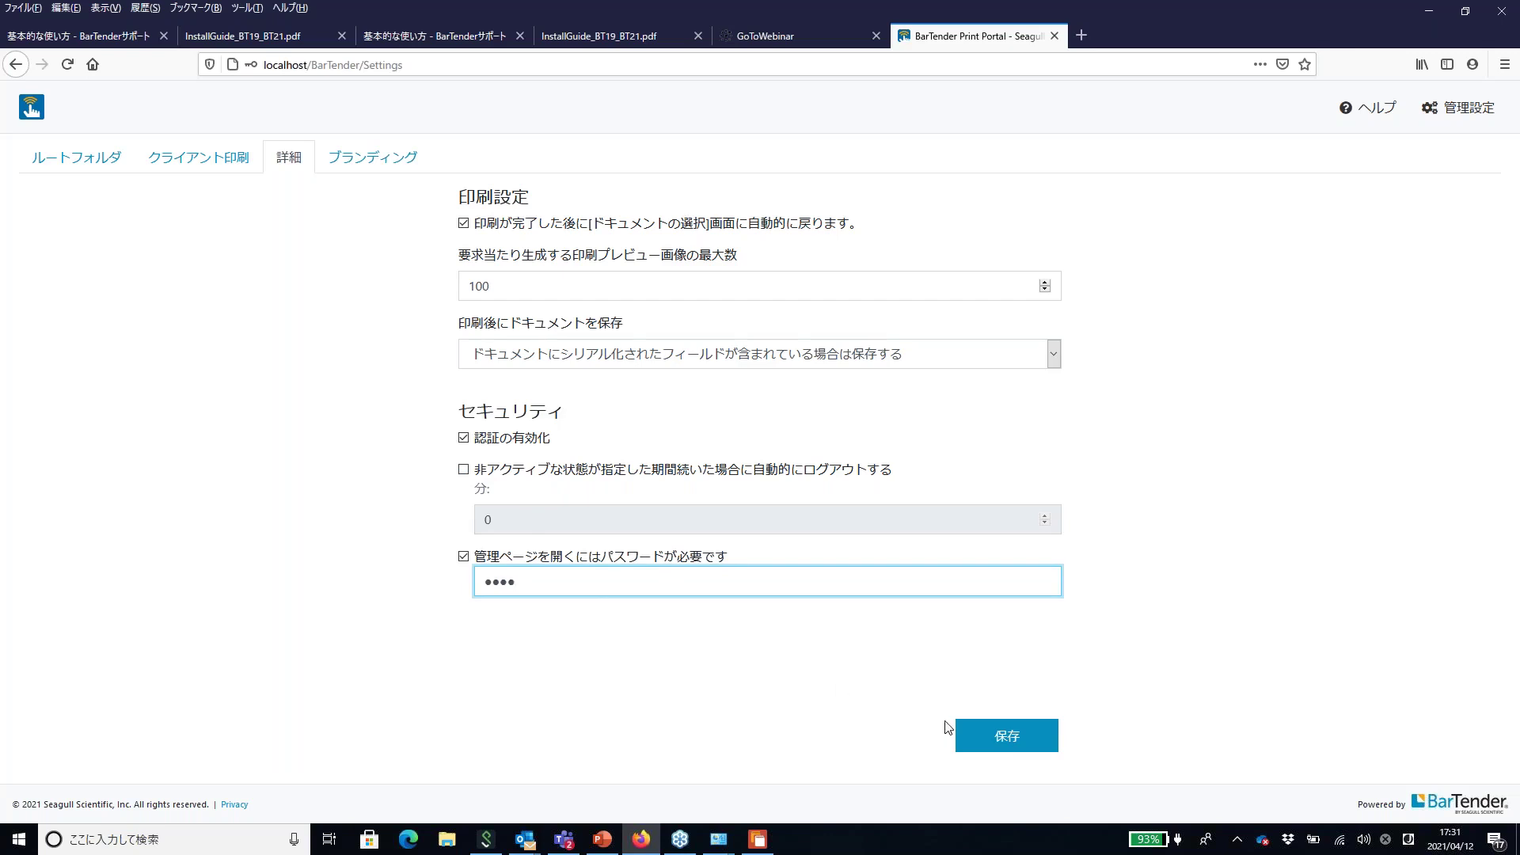
click(995, 737)
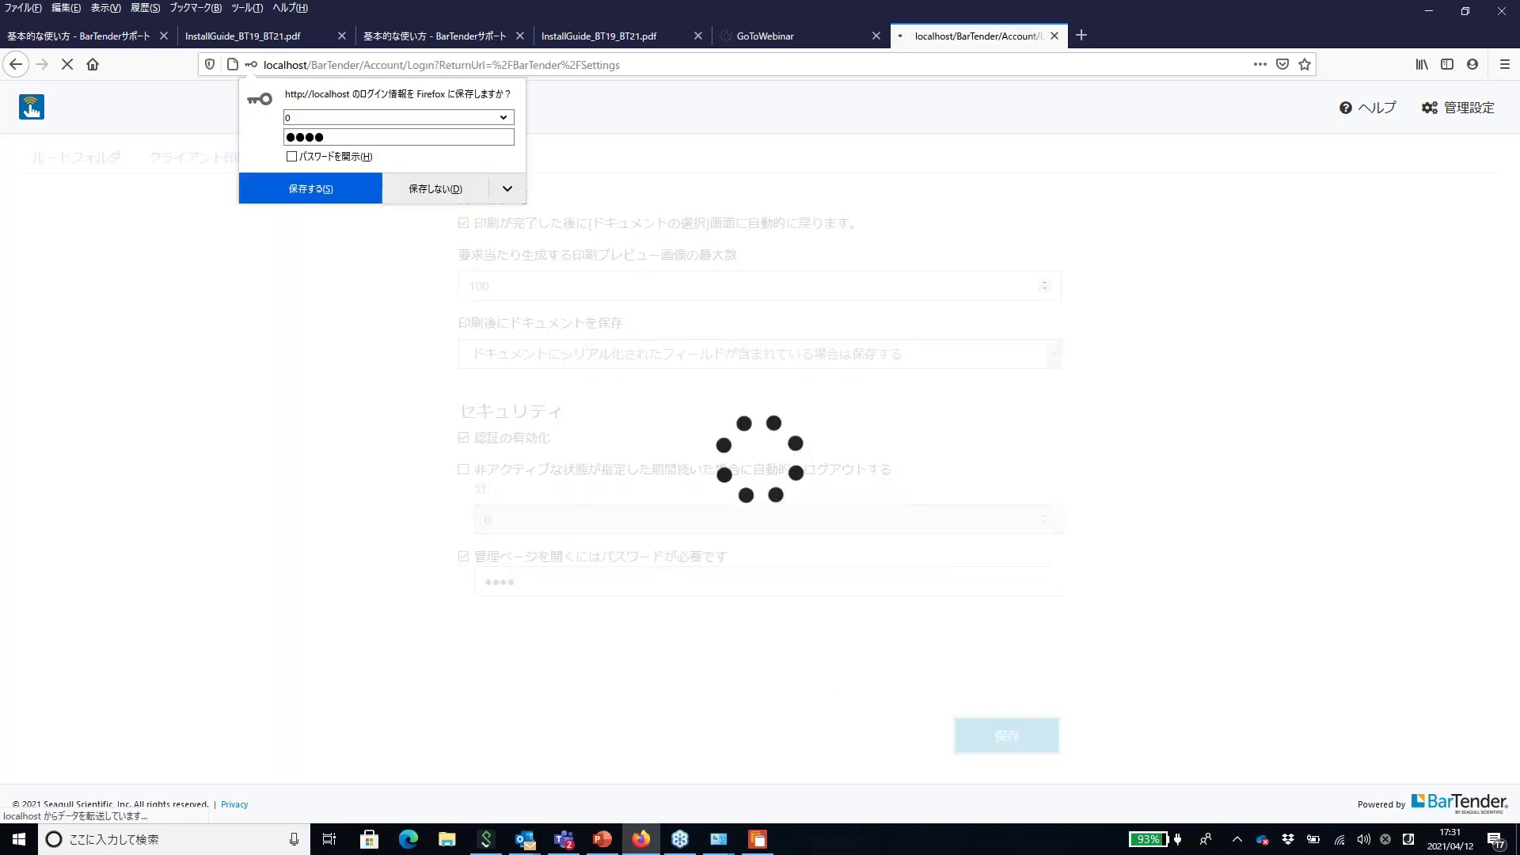
click(1292, 397)
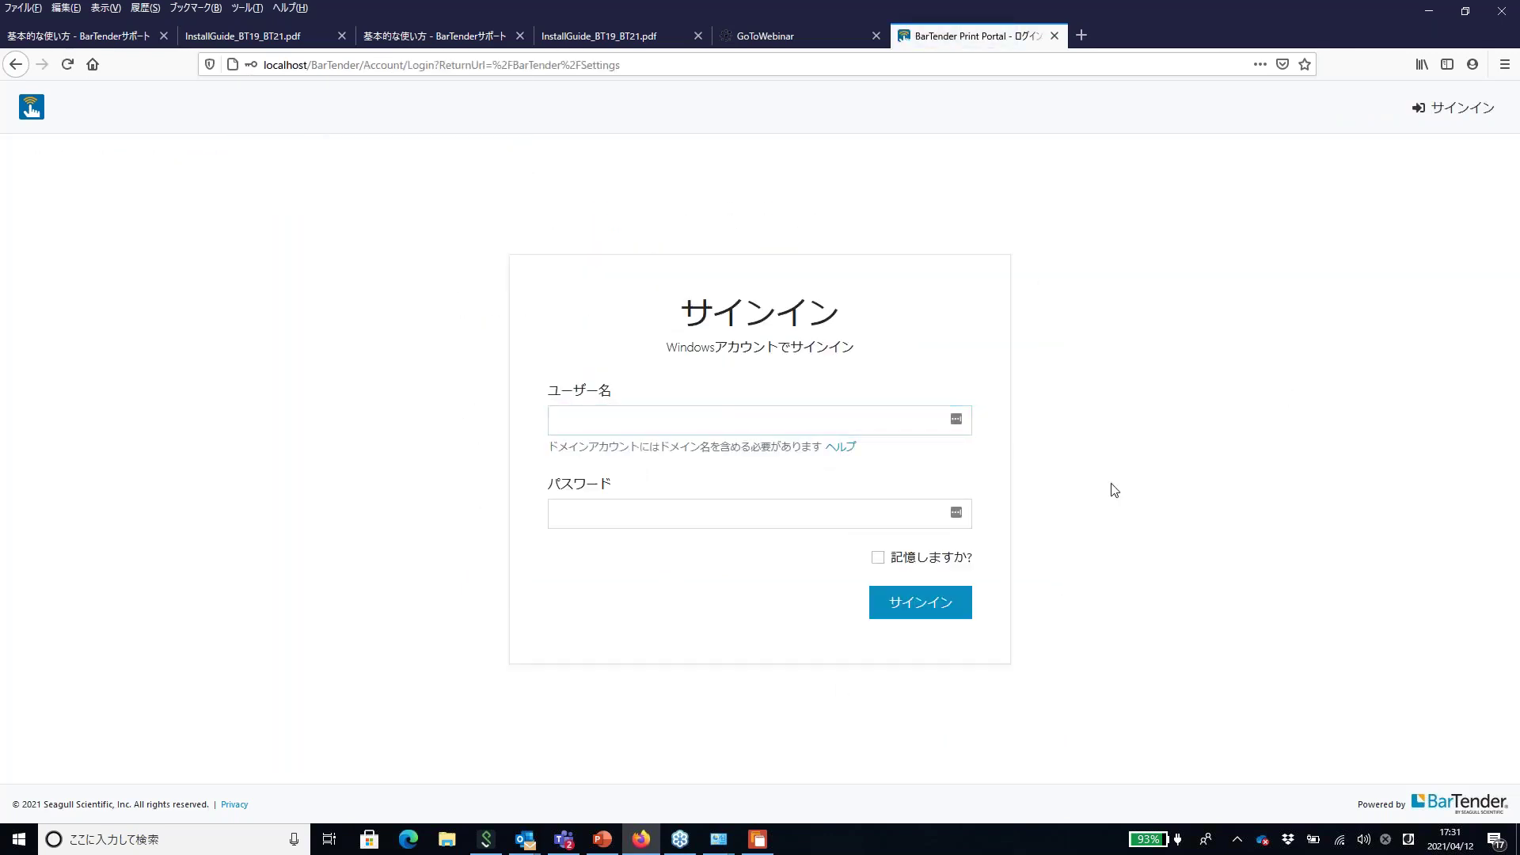
Sign in to the portal with the saved Windows account, filling in the user name and account password
click(613, 427)
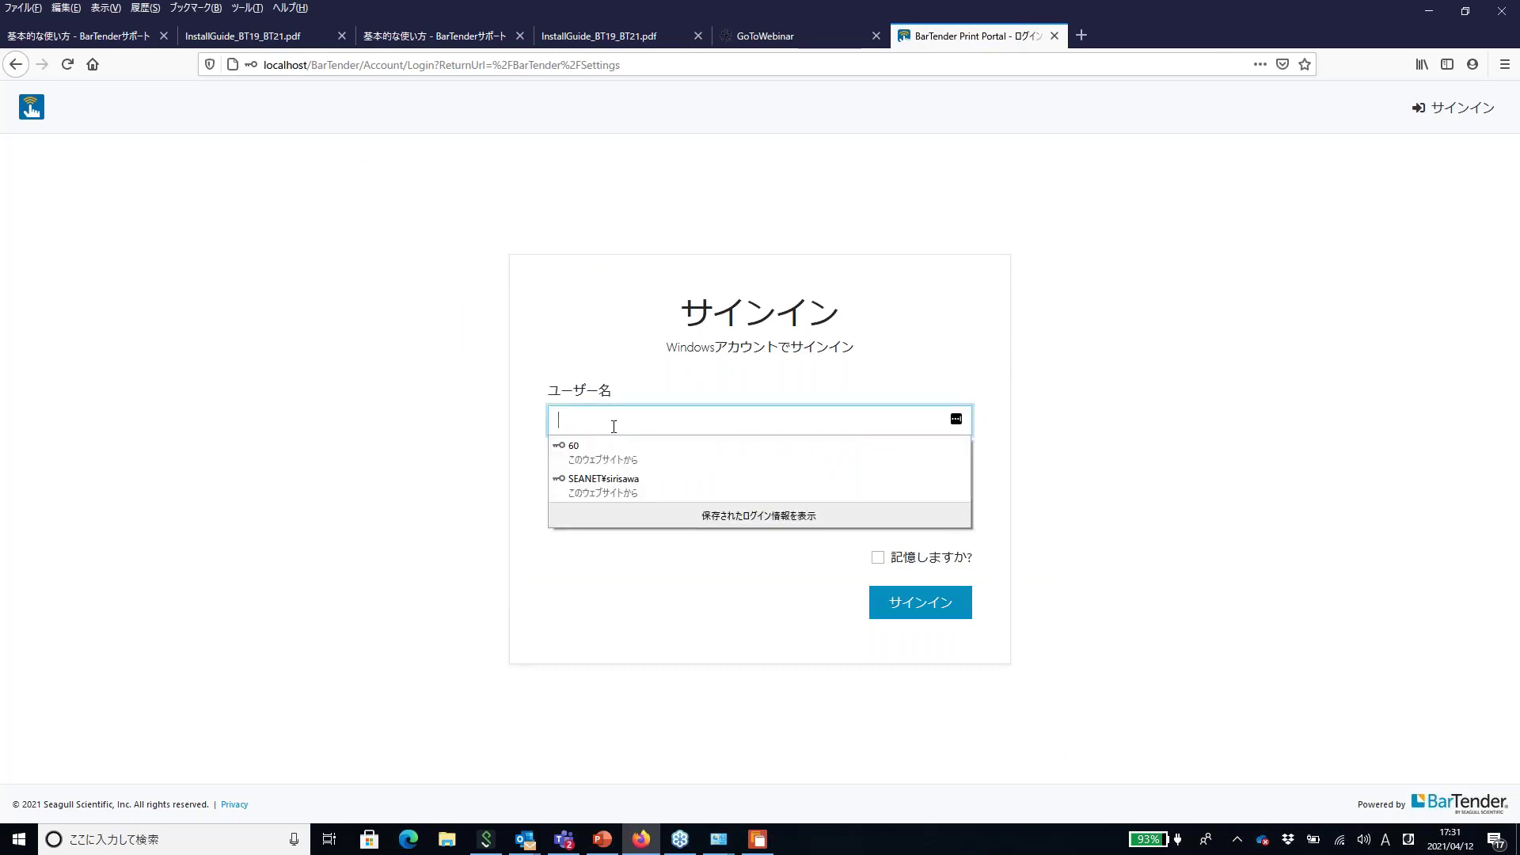
click(606, 380)
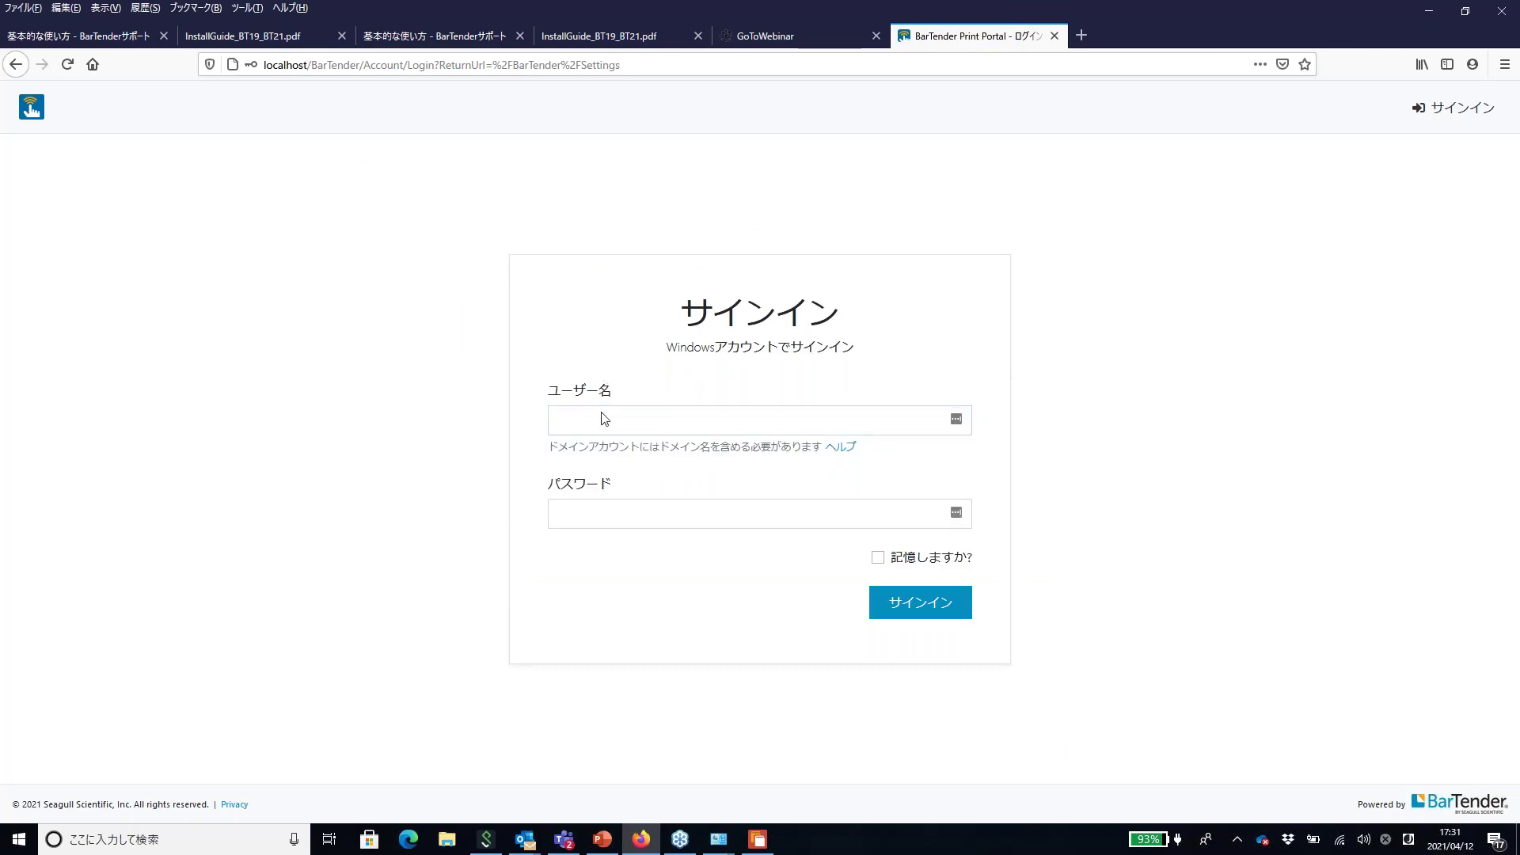
click(613, 510)
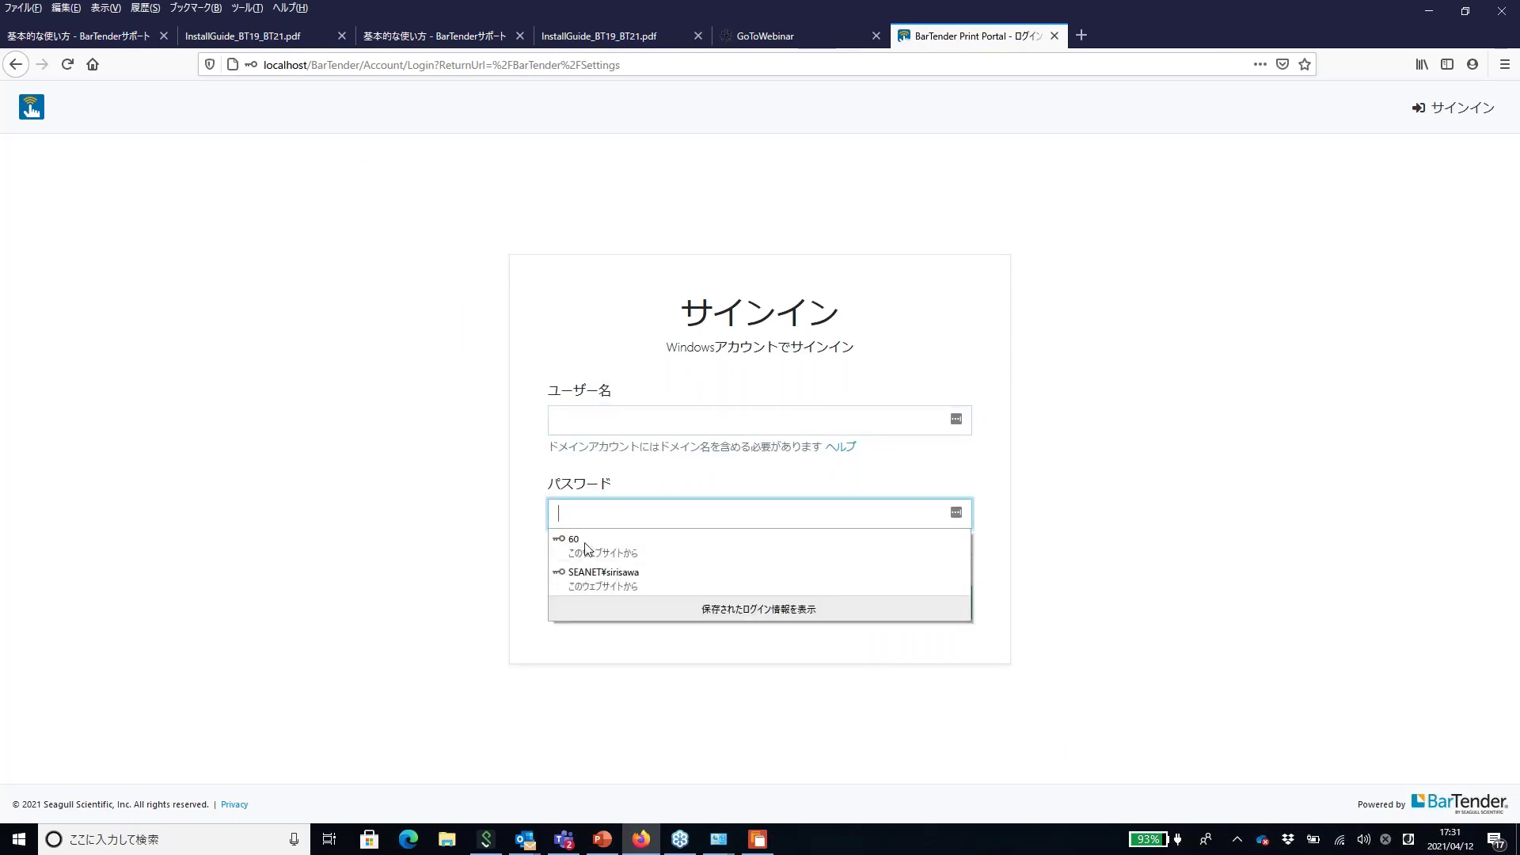
click(616, 581)
key(ctrl+a)
key(BackSpace)
click(567, 424)
click(614, 482)
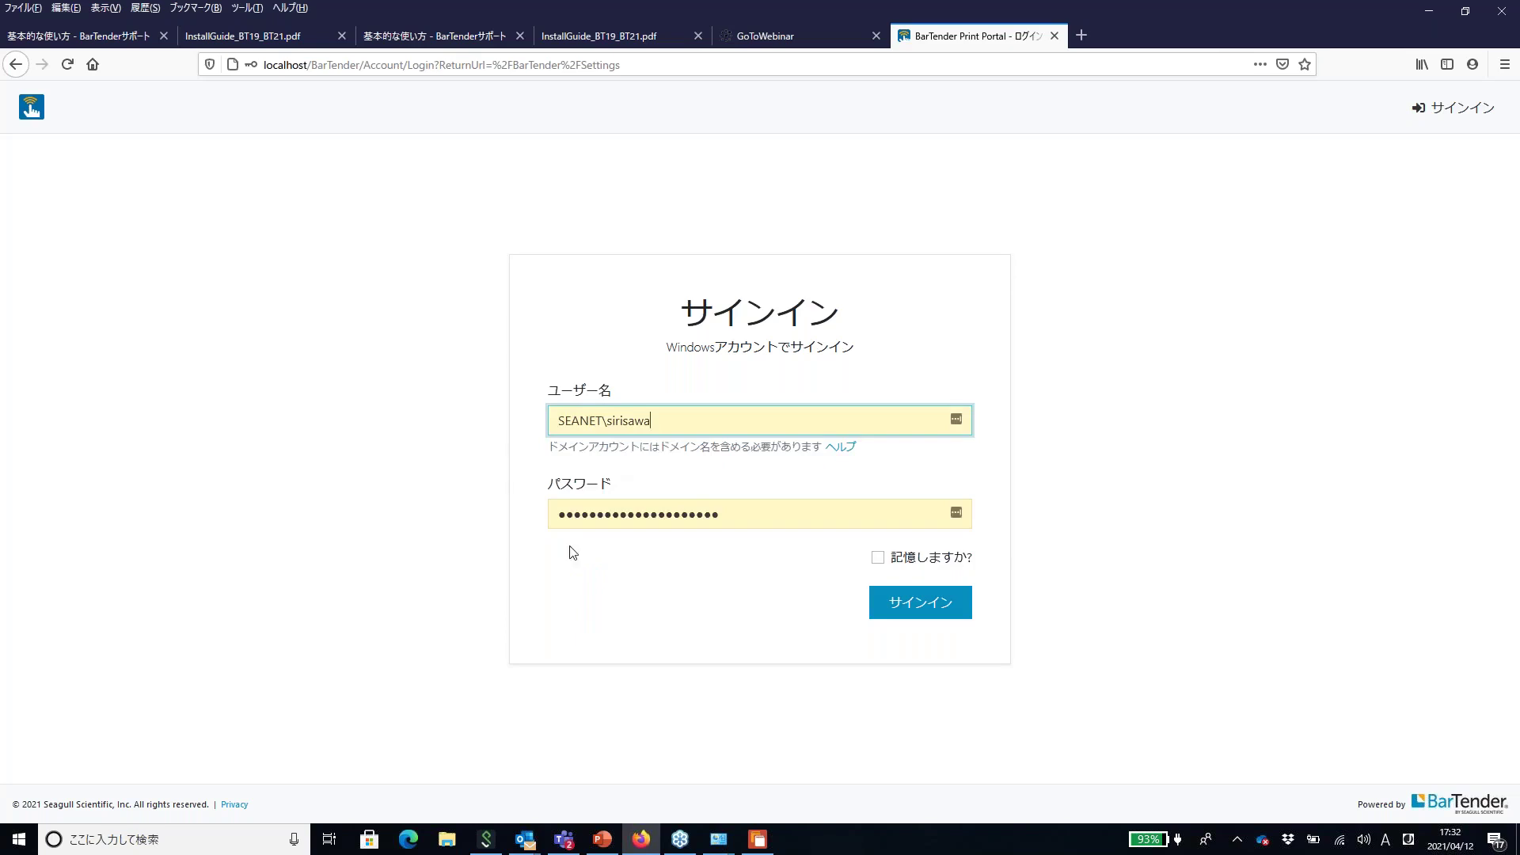
click(952, 617)
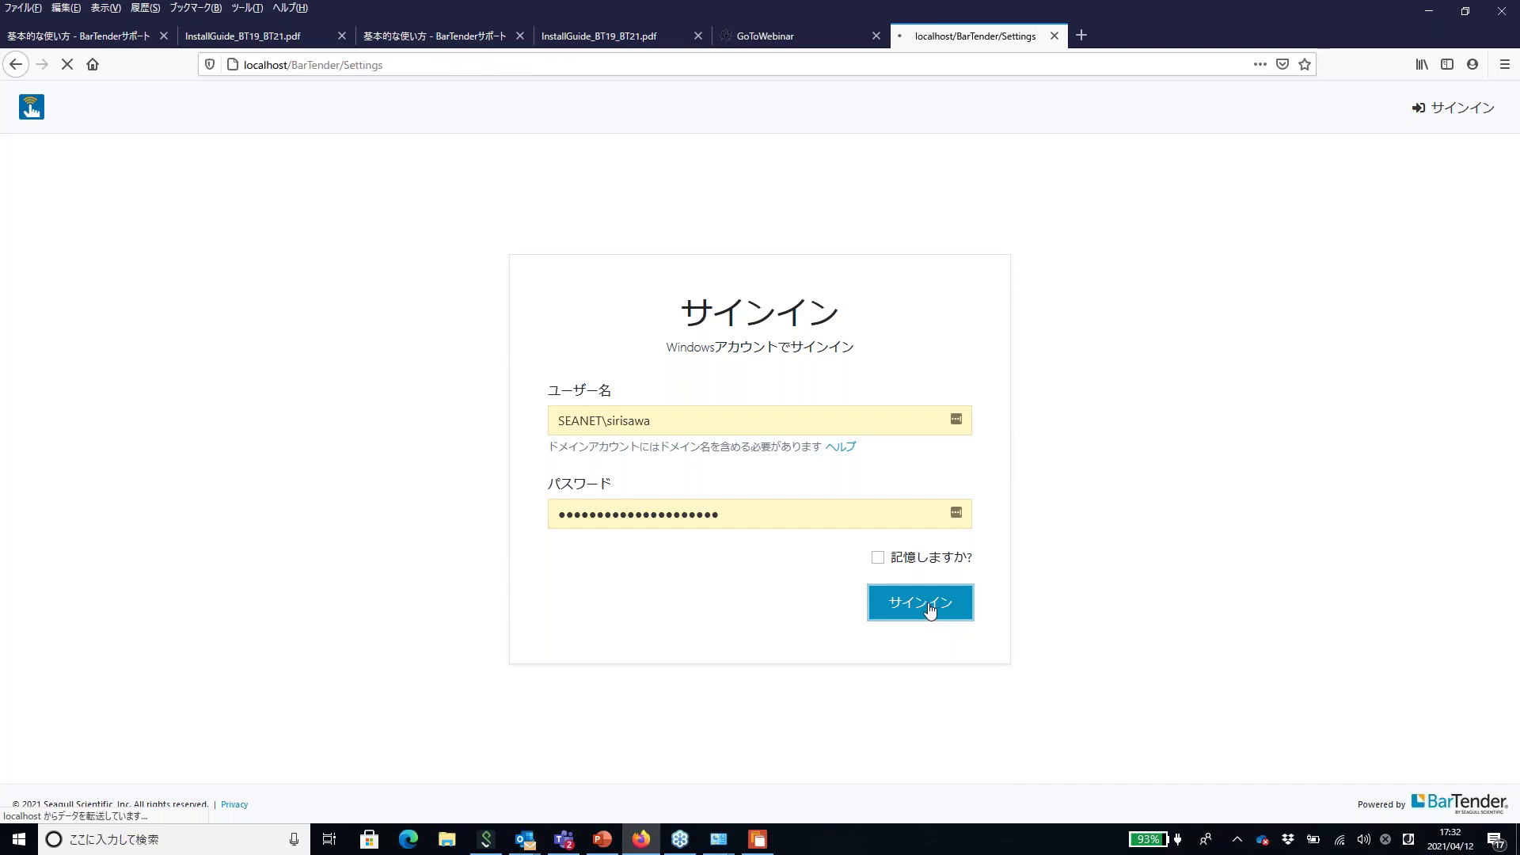
click(560, 189)
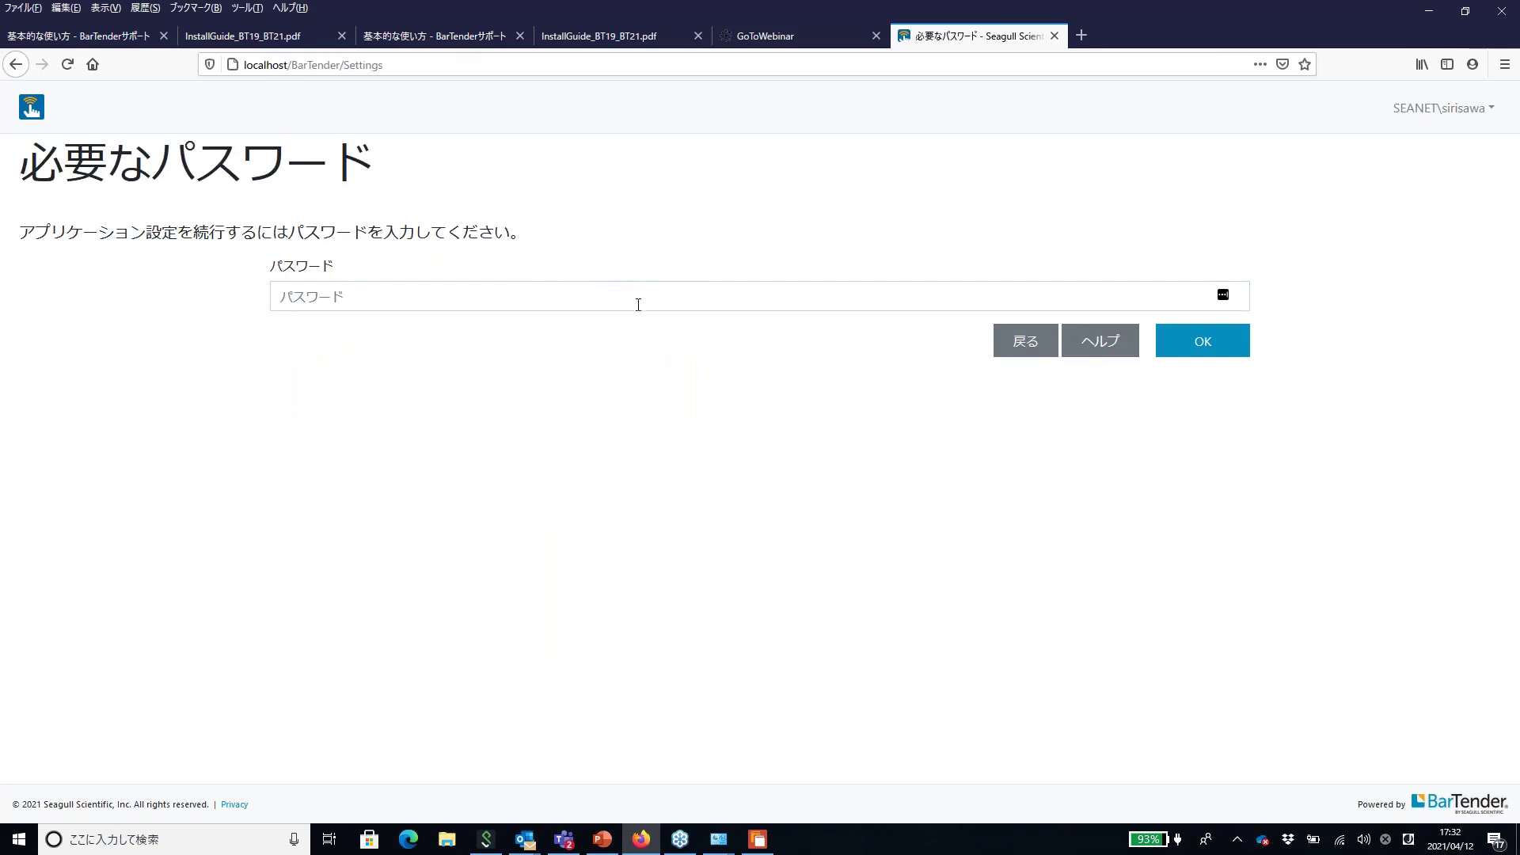
Enter the administration password to open the application settings, and dismiss the browser's offer to save it
click(600, 297)
text(••)
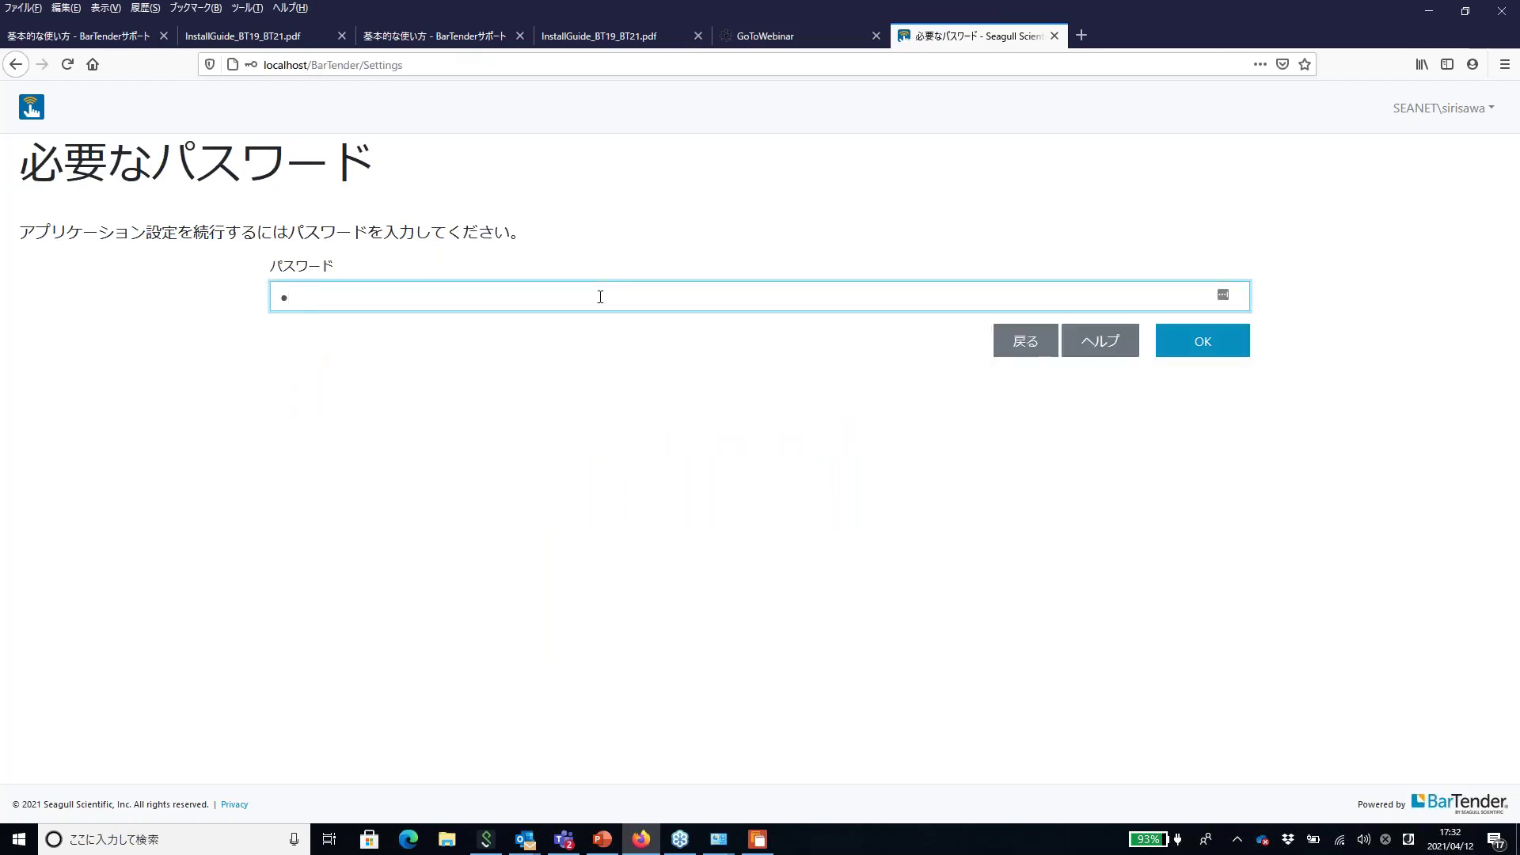
text(••)
click(1207, 349)
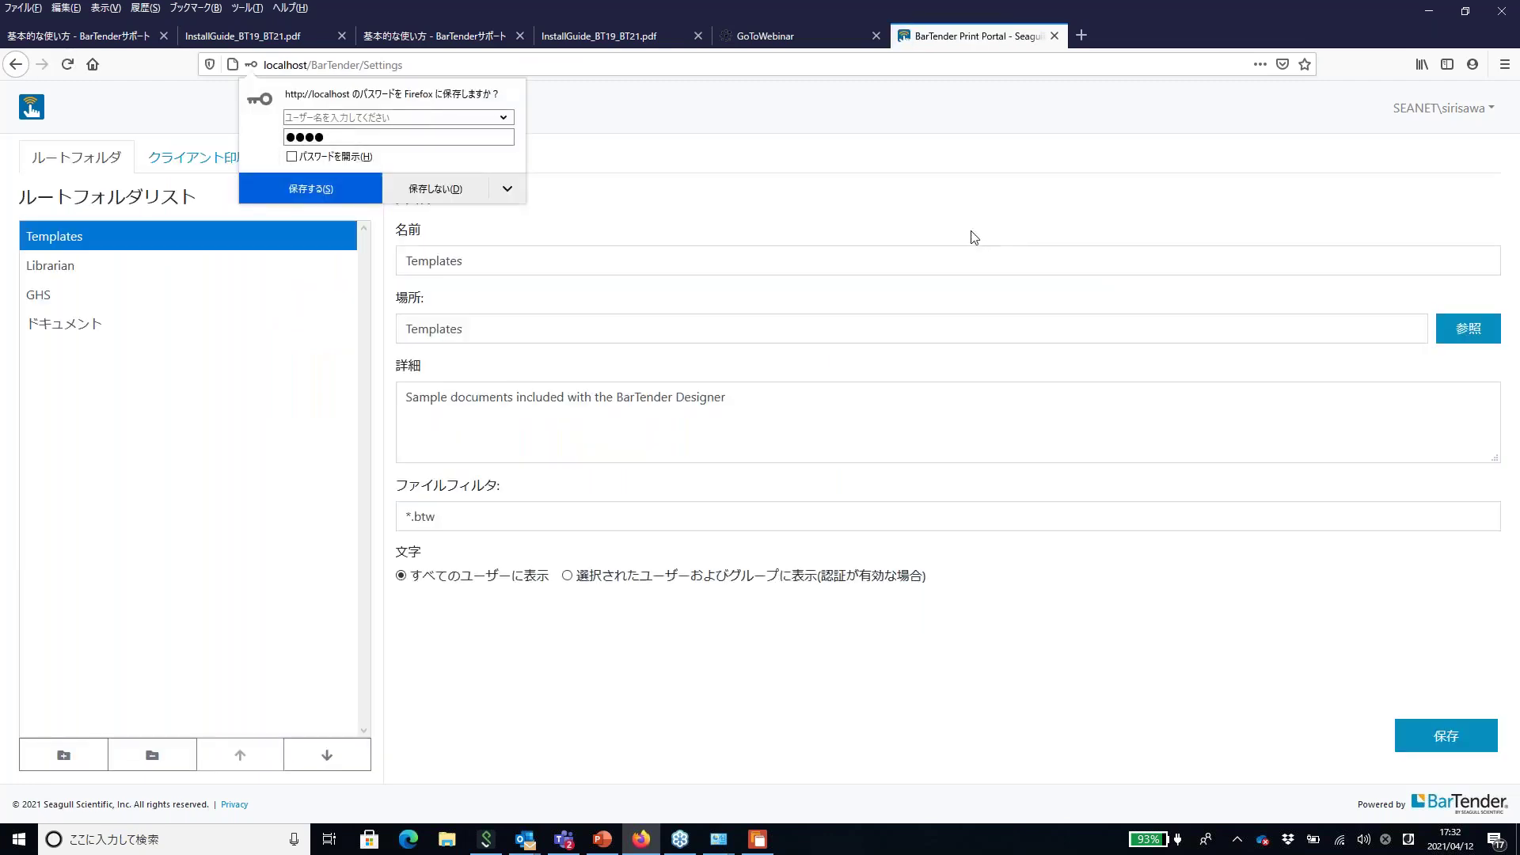
click(969, 232)
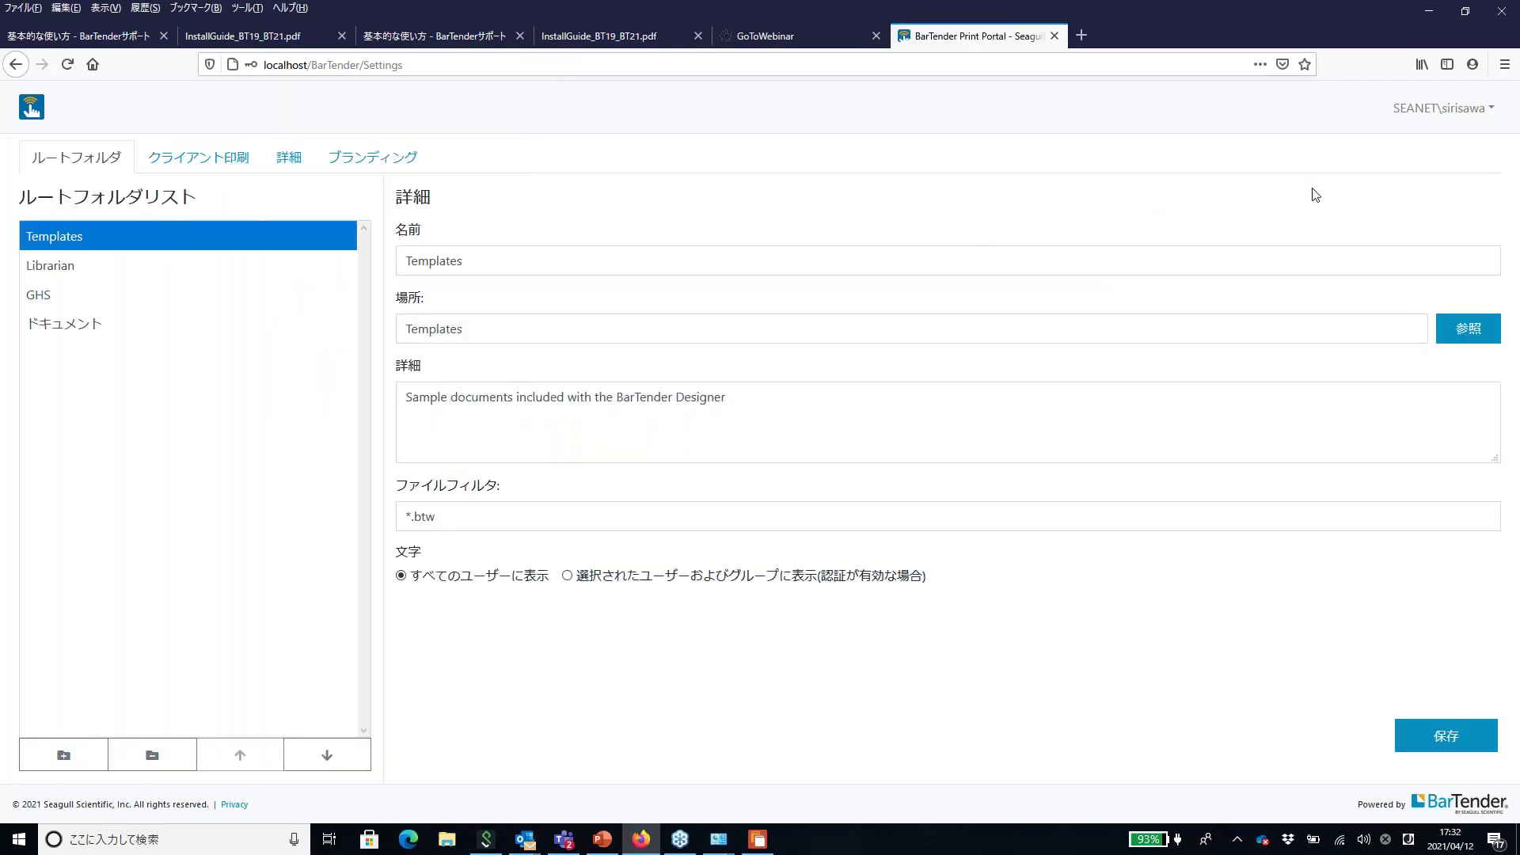
Return to the portal's home page and reopen 管理設定 from the signed-in account, entering the administration password
click(33, 114)
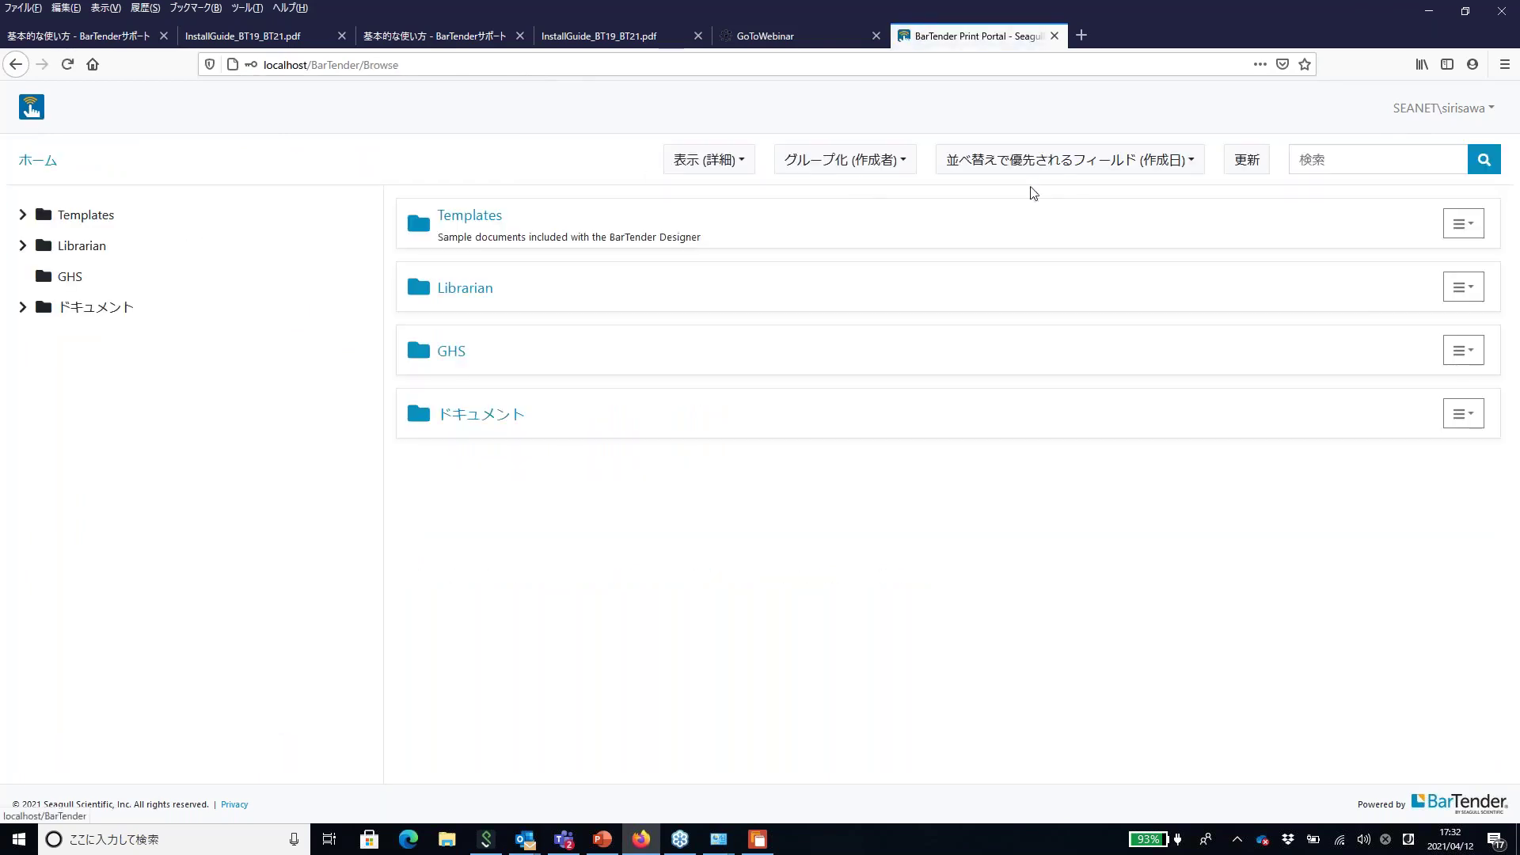
click(1455, 110)
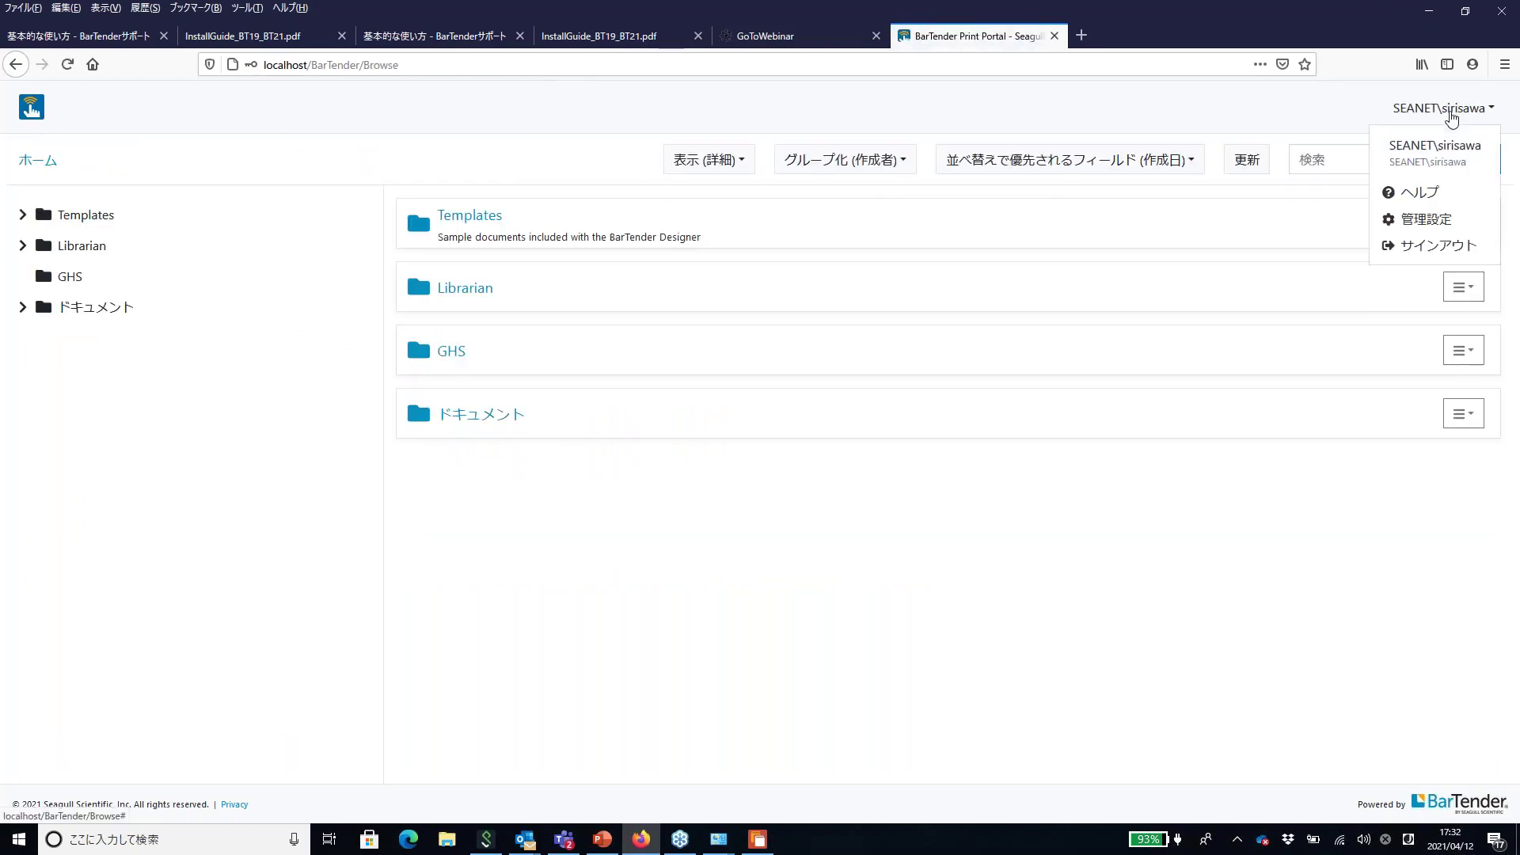
click(1450, 222)
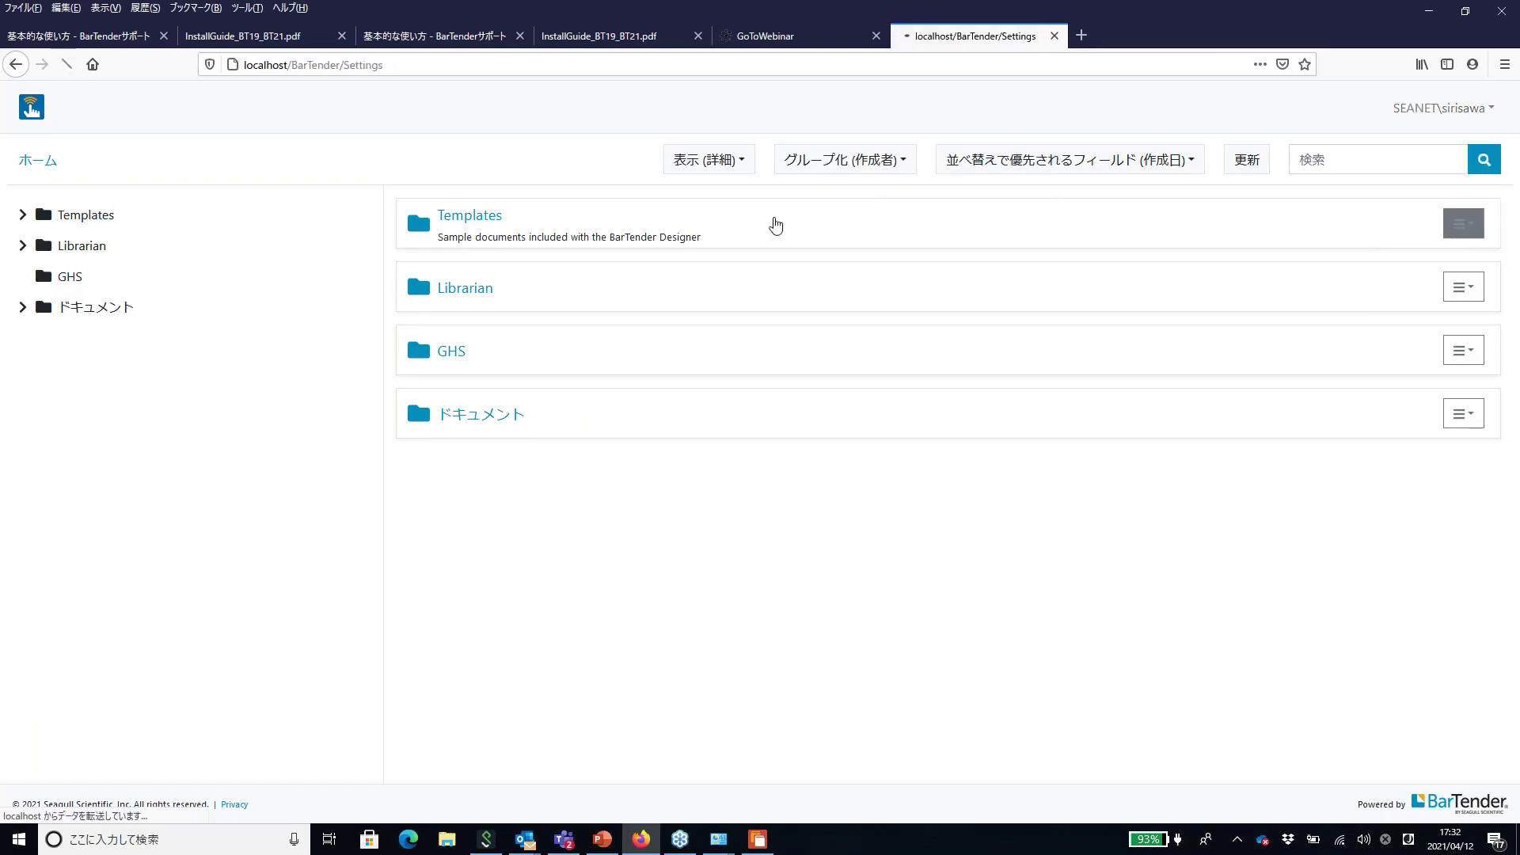
click(475, 295)
text(****)
click(1170, 343)
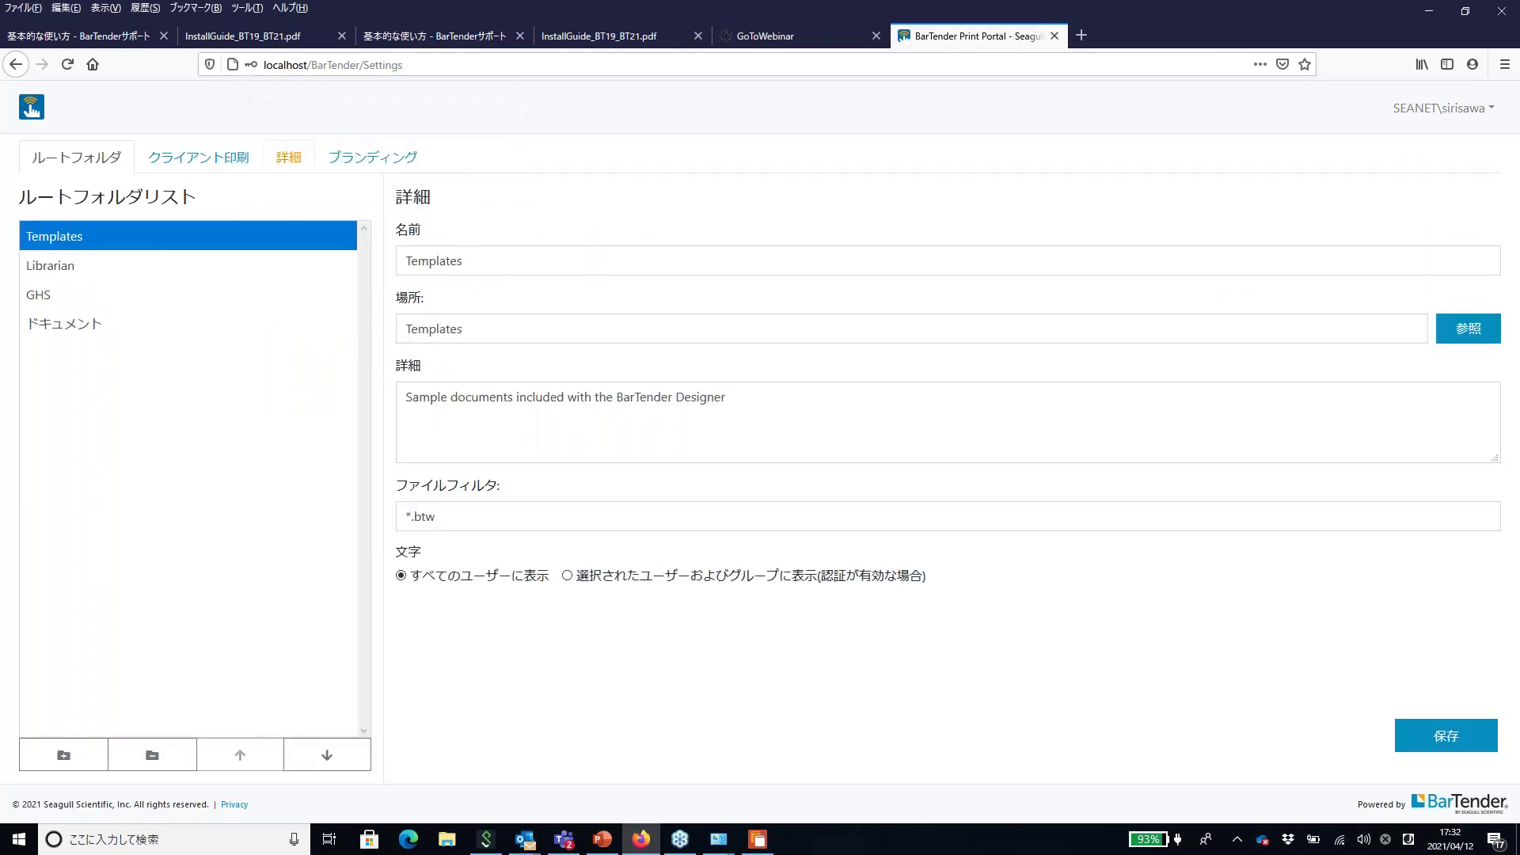
Turn off 認証の有効化 in the 詳細 settings and save without storing the login in the browser, and minimize the browser window
click(295, 161)
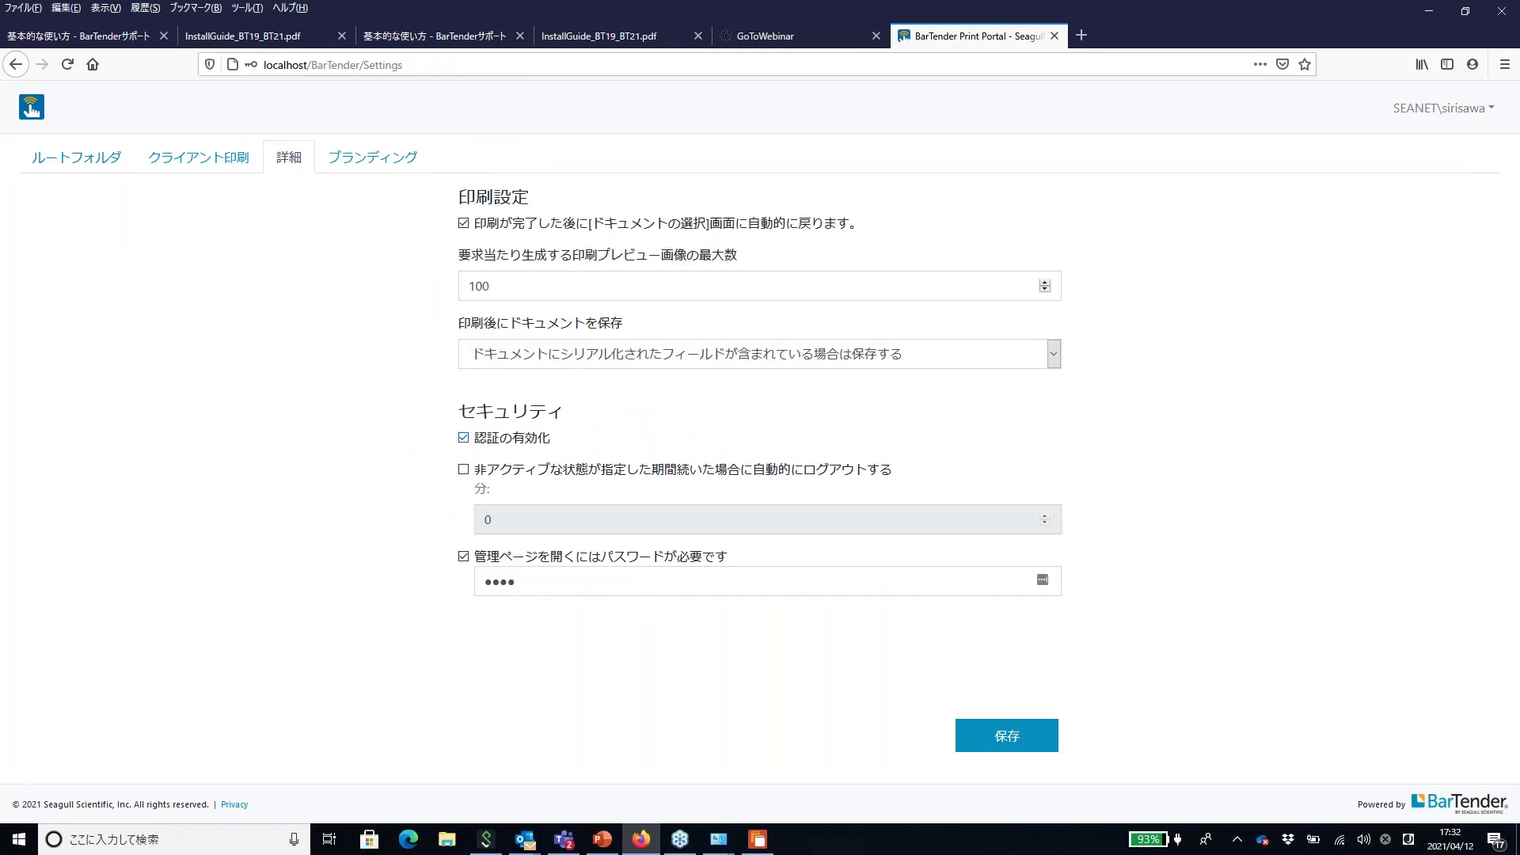
click(467, 442)
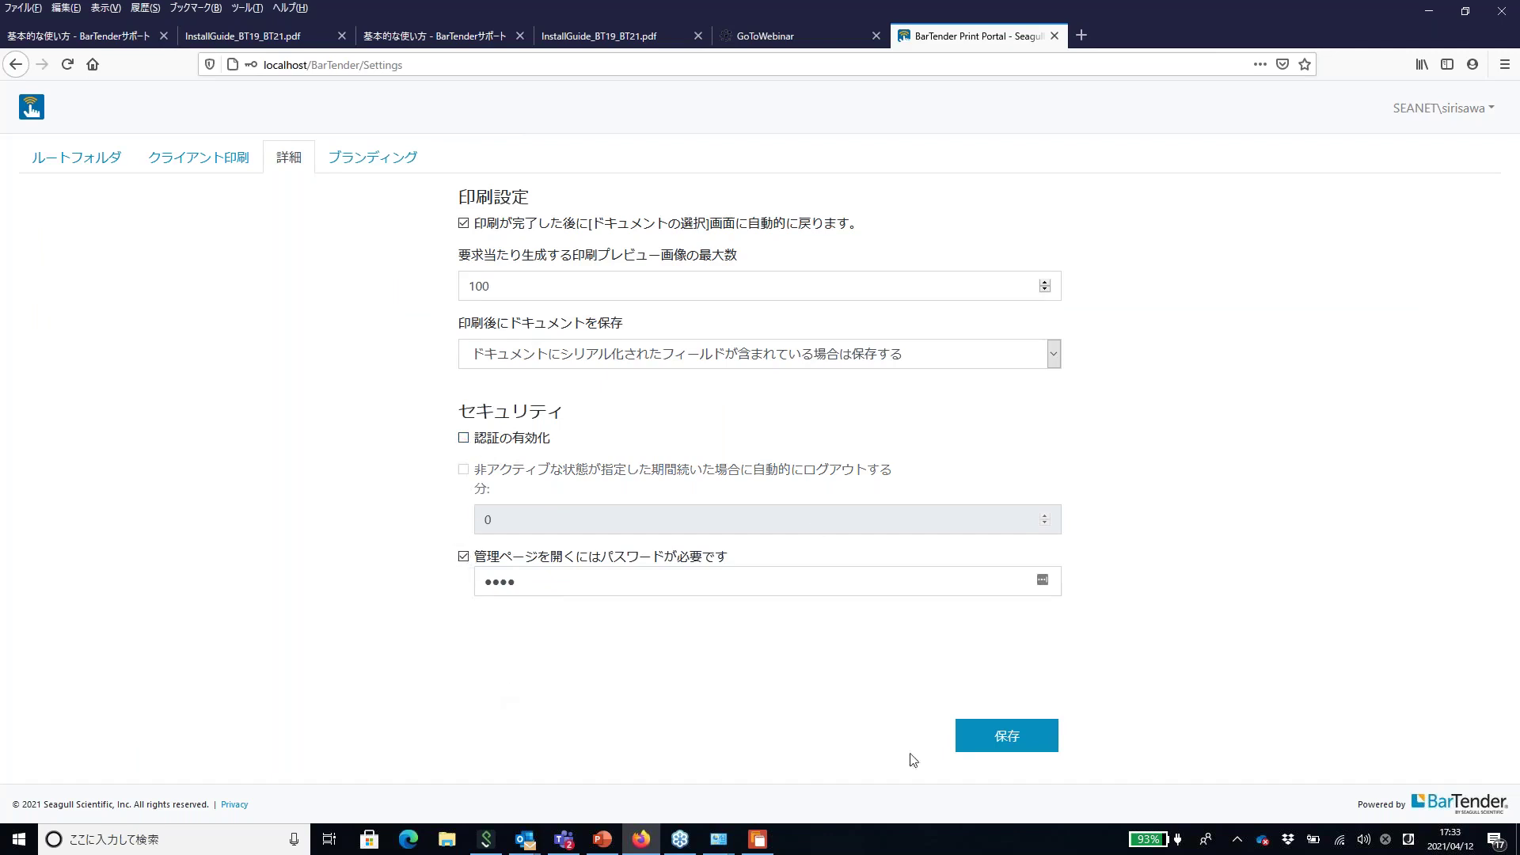
click(1020, 734)
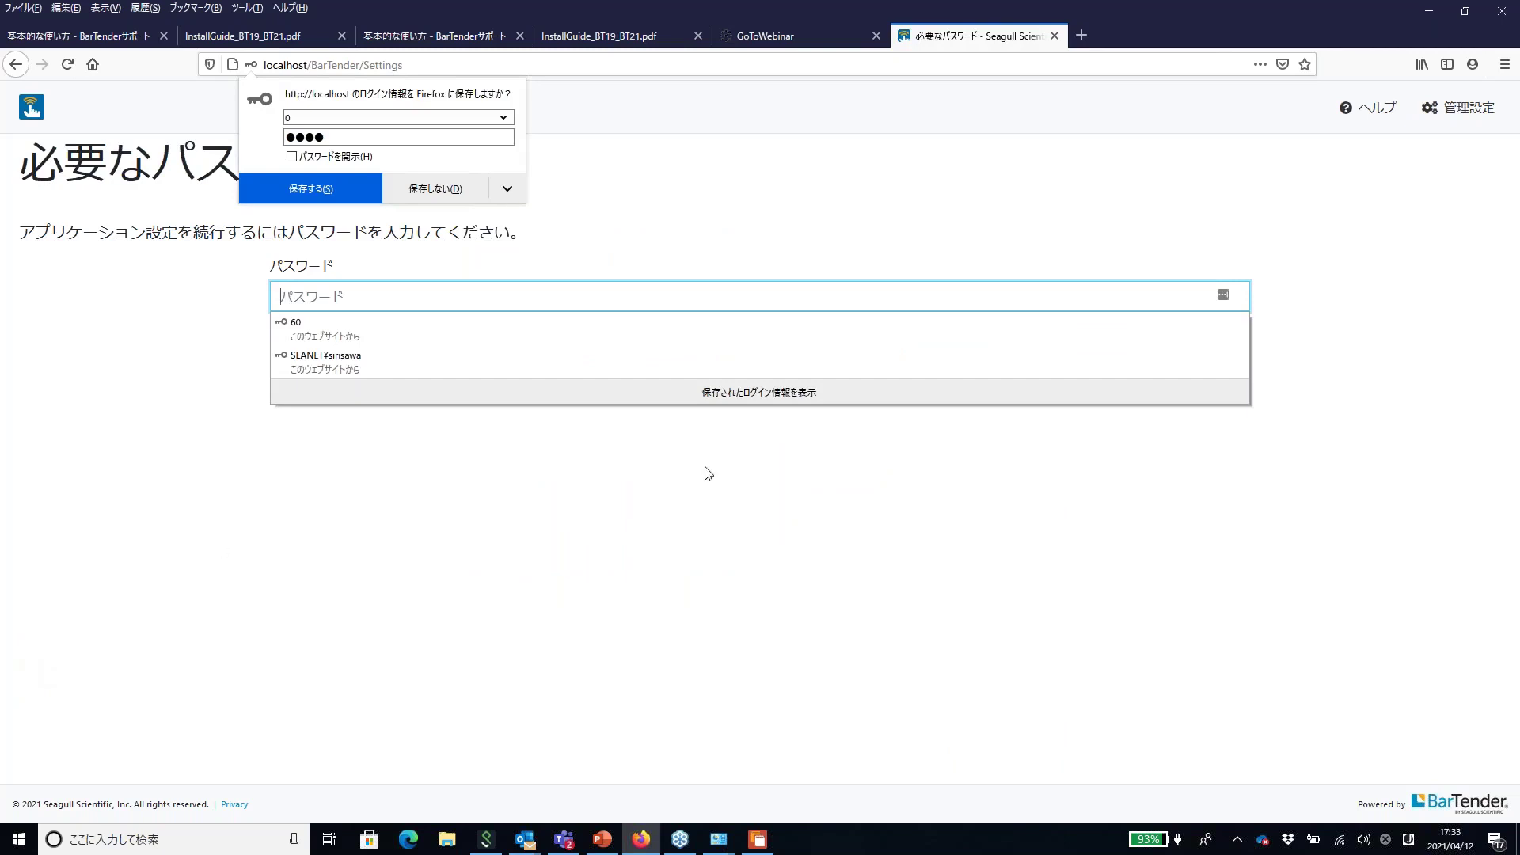
click(456, 189)
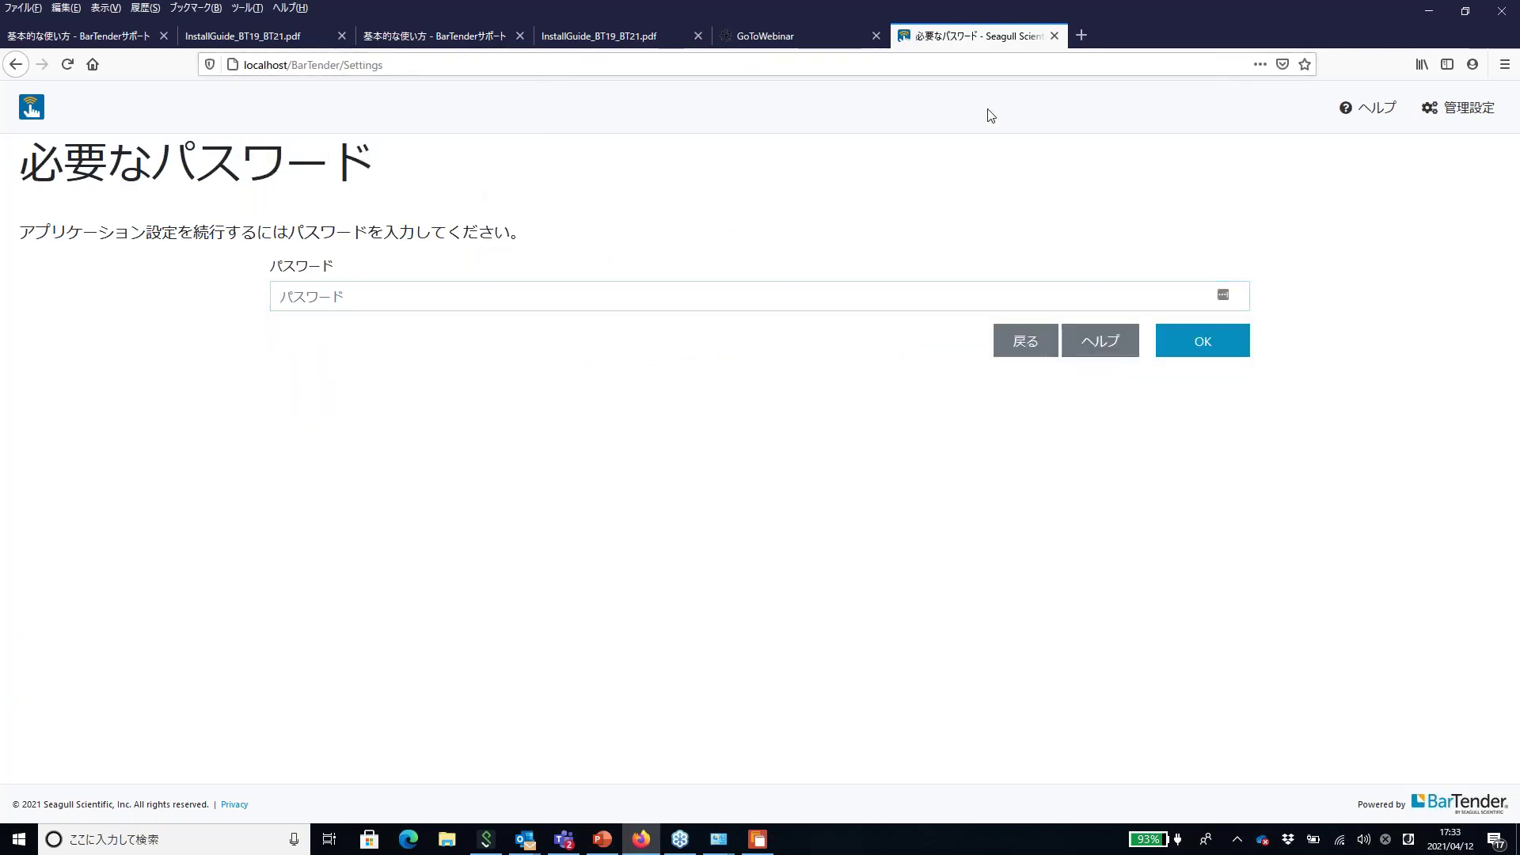
click(1430, 17)
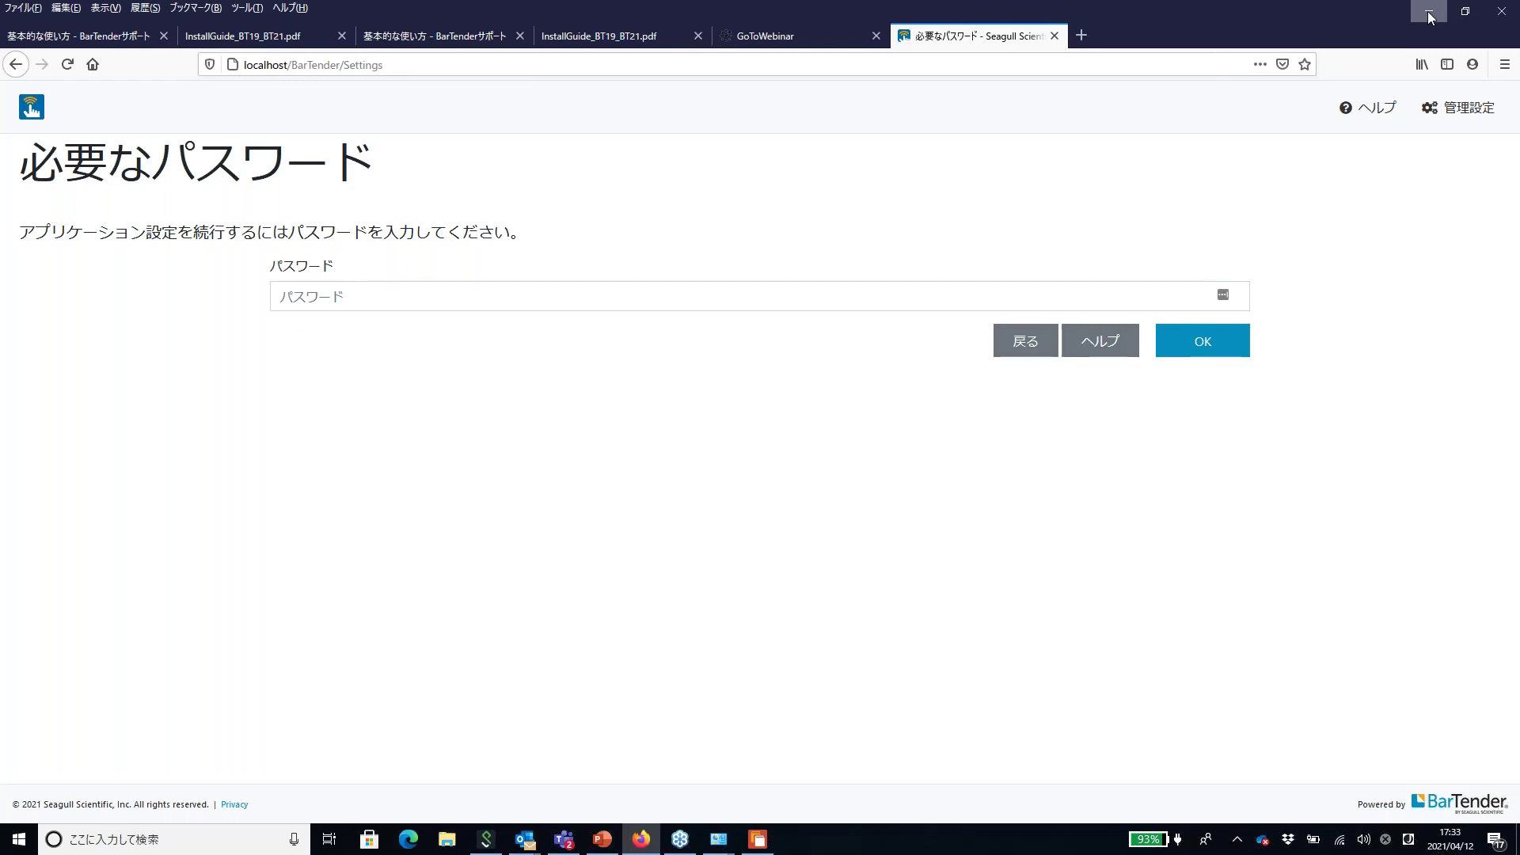
click(1430, 13)
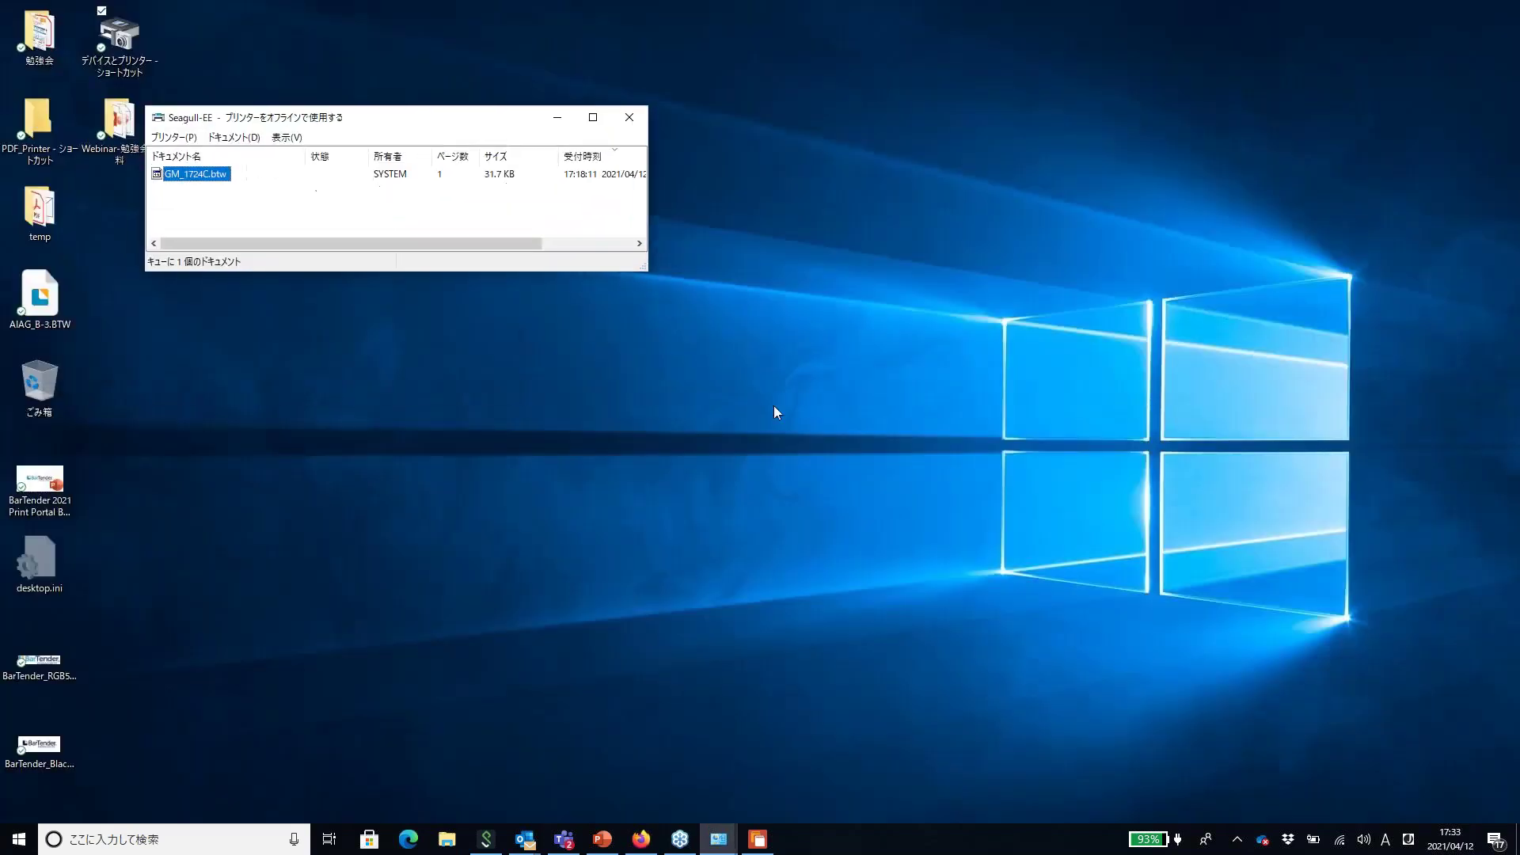